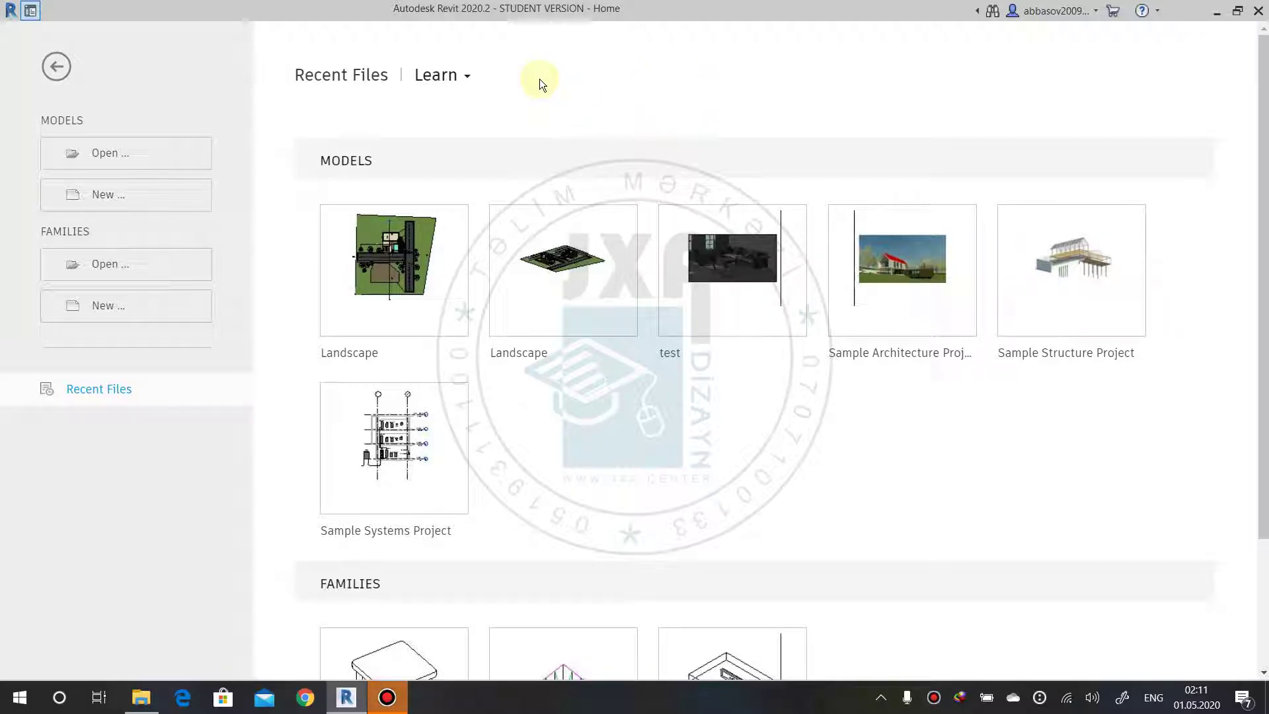
Create a new project from the Architectural Template.
{"action": "left_click", "coordinate": [118, 200]}
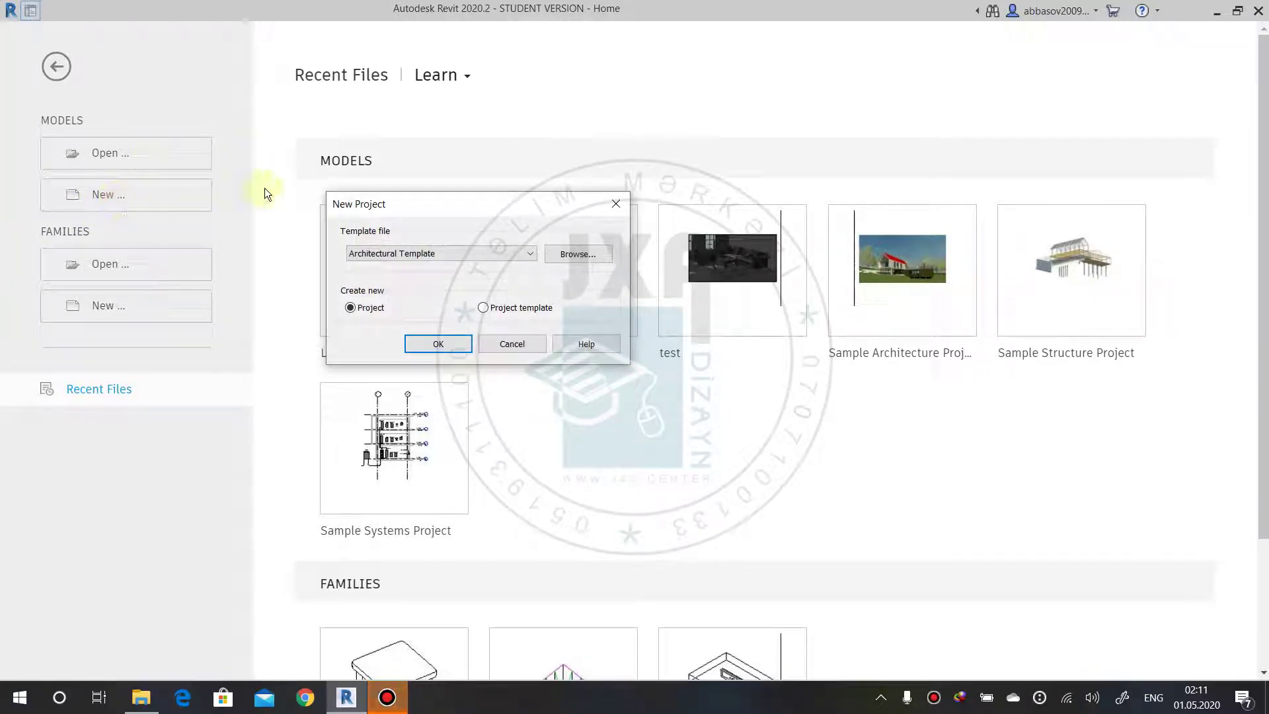
{"action": "left_click", "coordinate": [433, 343]}
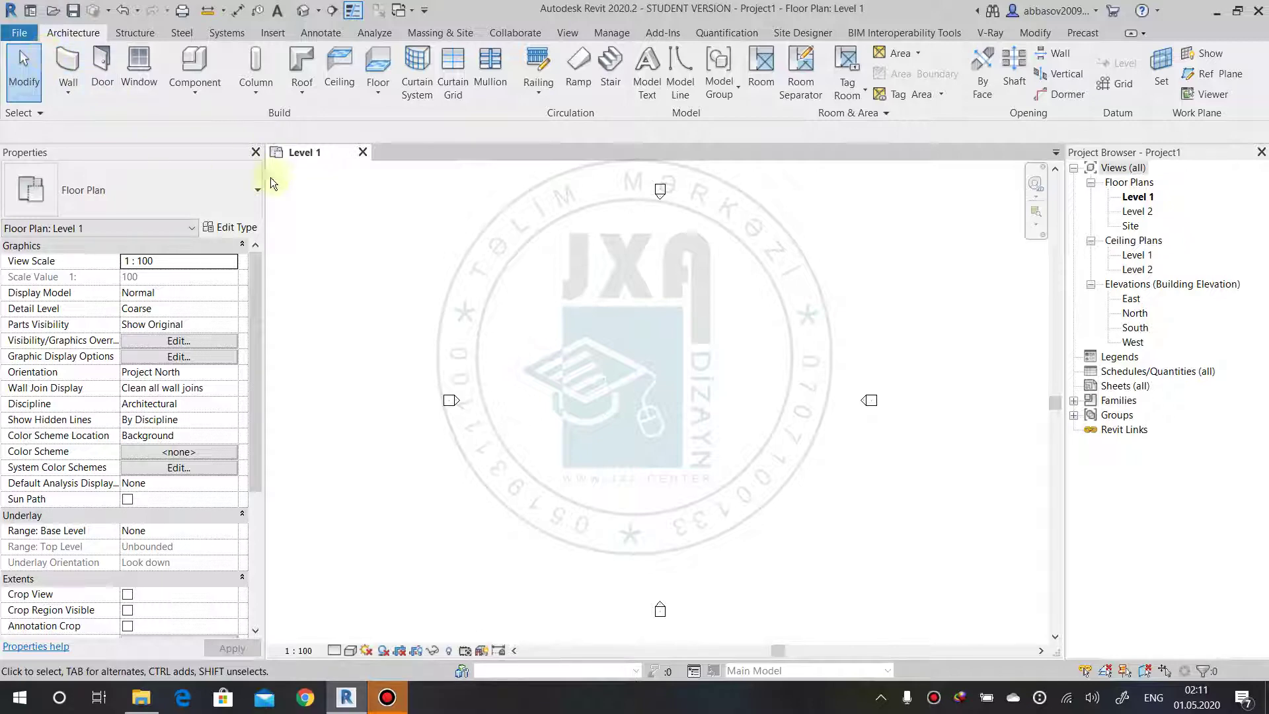
Open the Site floor plan from the Project Browser's Floor Plans list.
{"action": "middle_click_drag", "start_coordinate": [659, 380], "coordinate": [638, 367]}
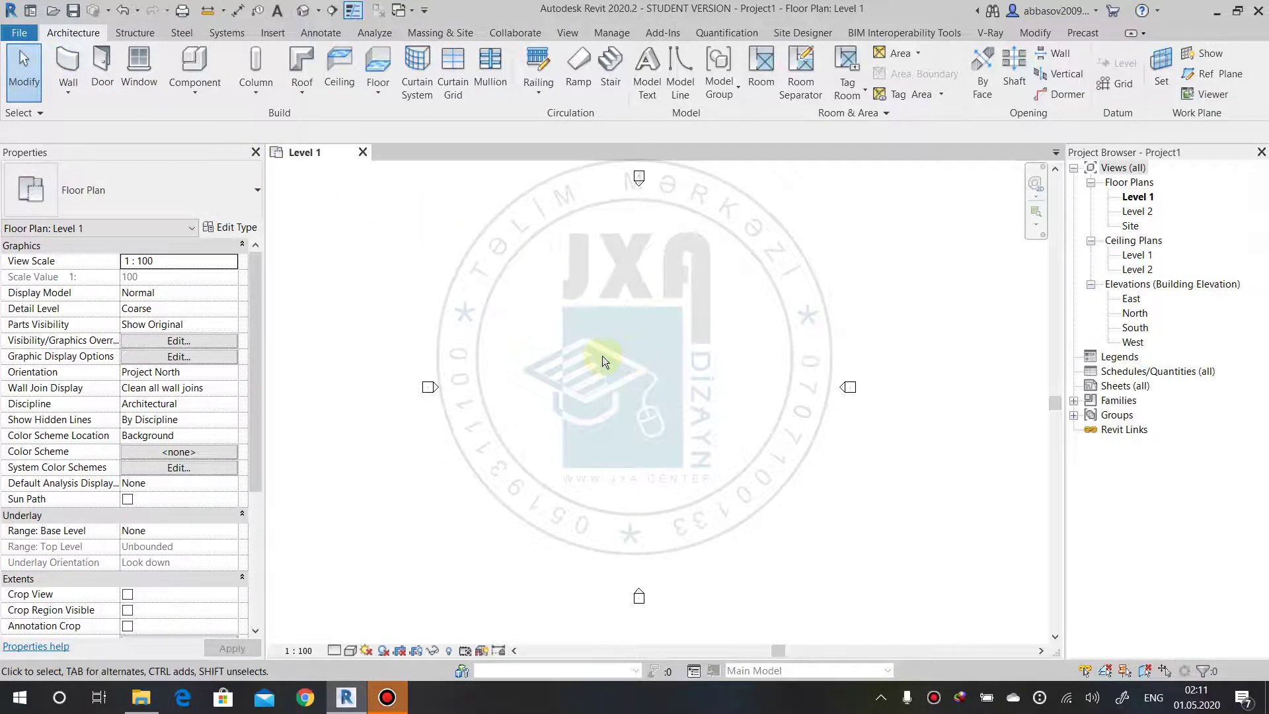
{"action": "middle_click", "coordinate": [638, 369]}
{"action": "double_click", "coordinate": [1129, 227]}
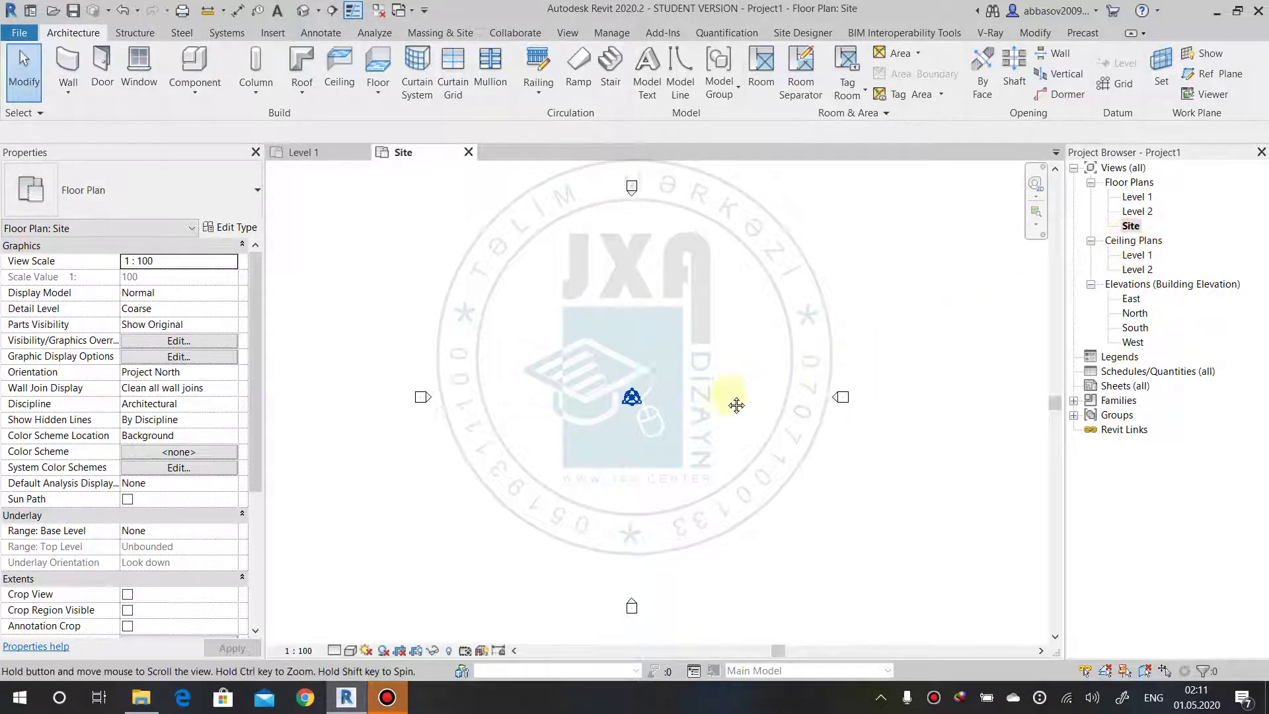
{"action": "left_click", "coordinate": [1133, 226]}
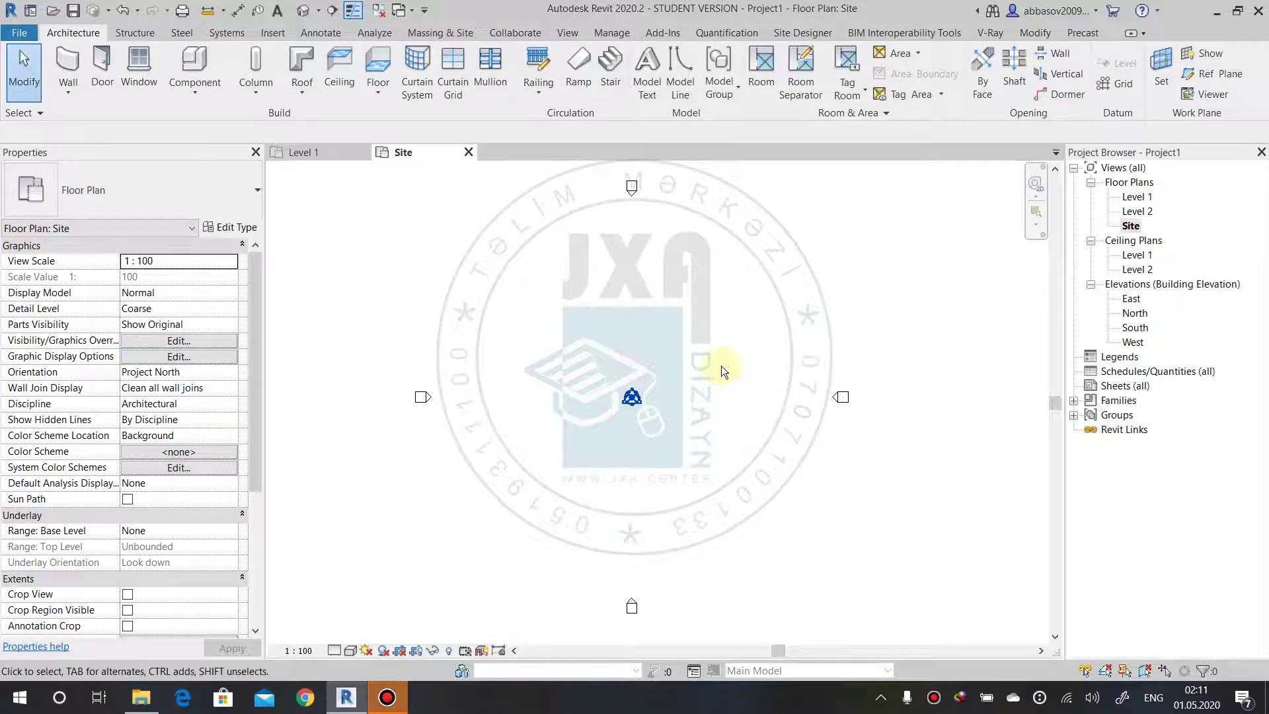
Set the project's length format to centimetres in Project Units (UN).
{"action": "key", "text": "u"}
{"action": "key", "text": "n"}
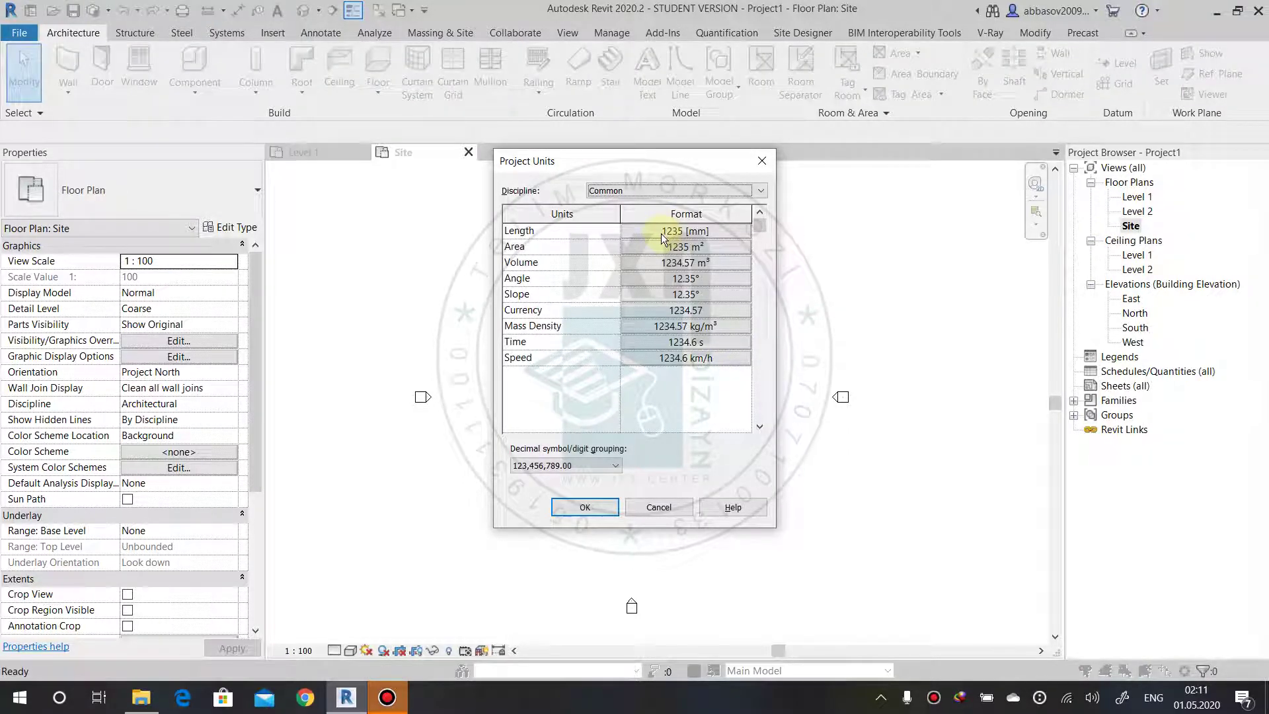
{"action": "left_click", "coordinate": [664, 232]}
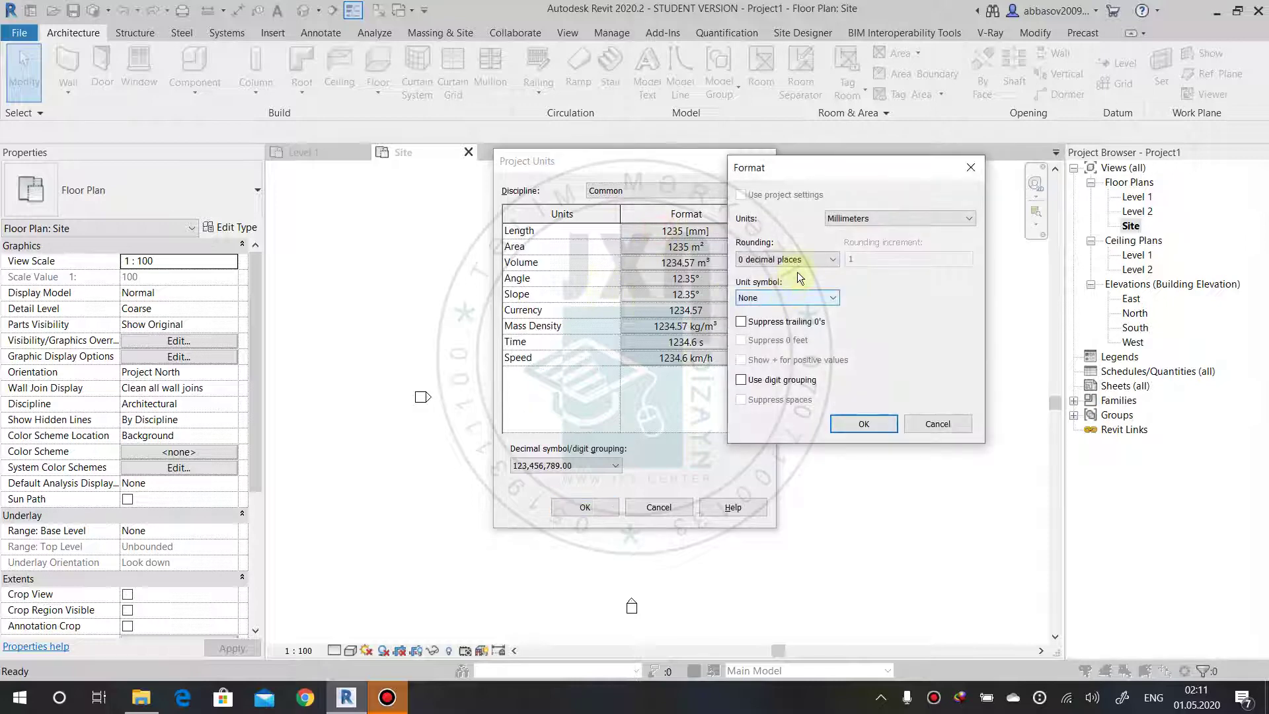
{"action": "left_click", "coordinate": [871, 220]}
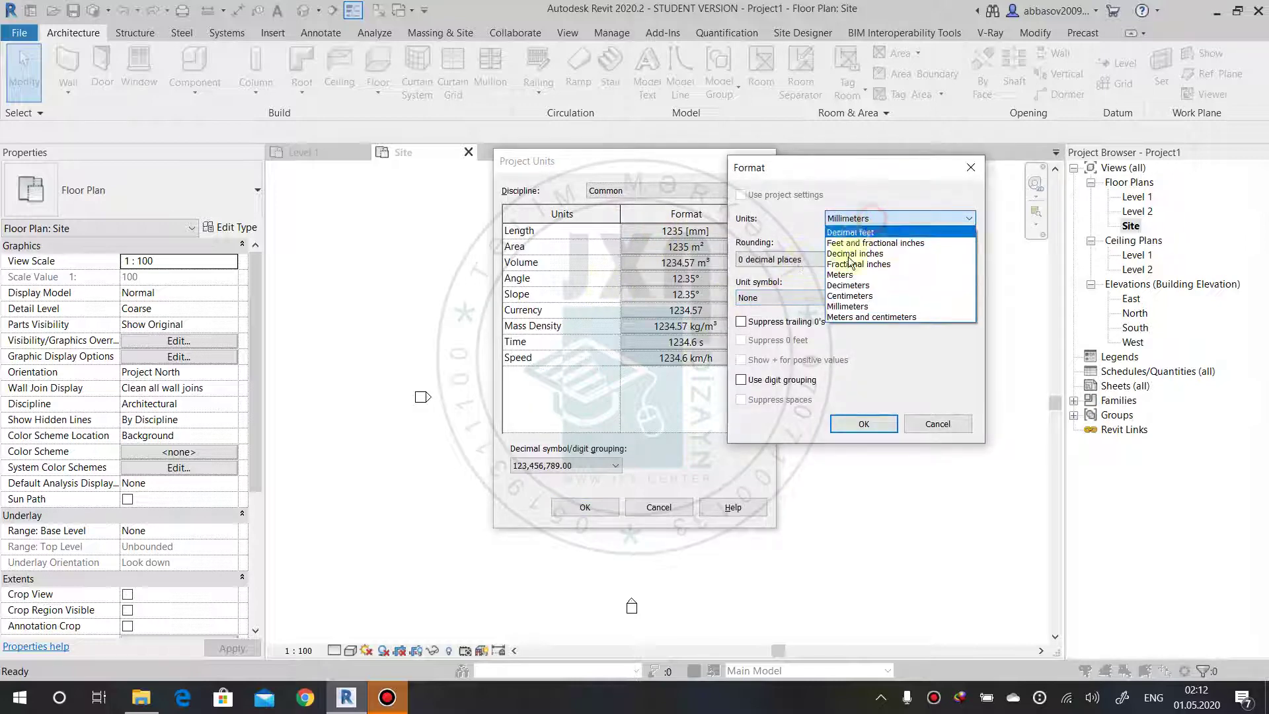
{"action": "left_click", "coordinate": [849, 295]}
{"action": "left_click", "coordinate": [864, 423]}
{"action": "left_click", "coordinate": [601, 507]}
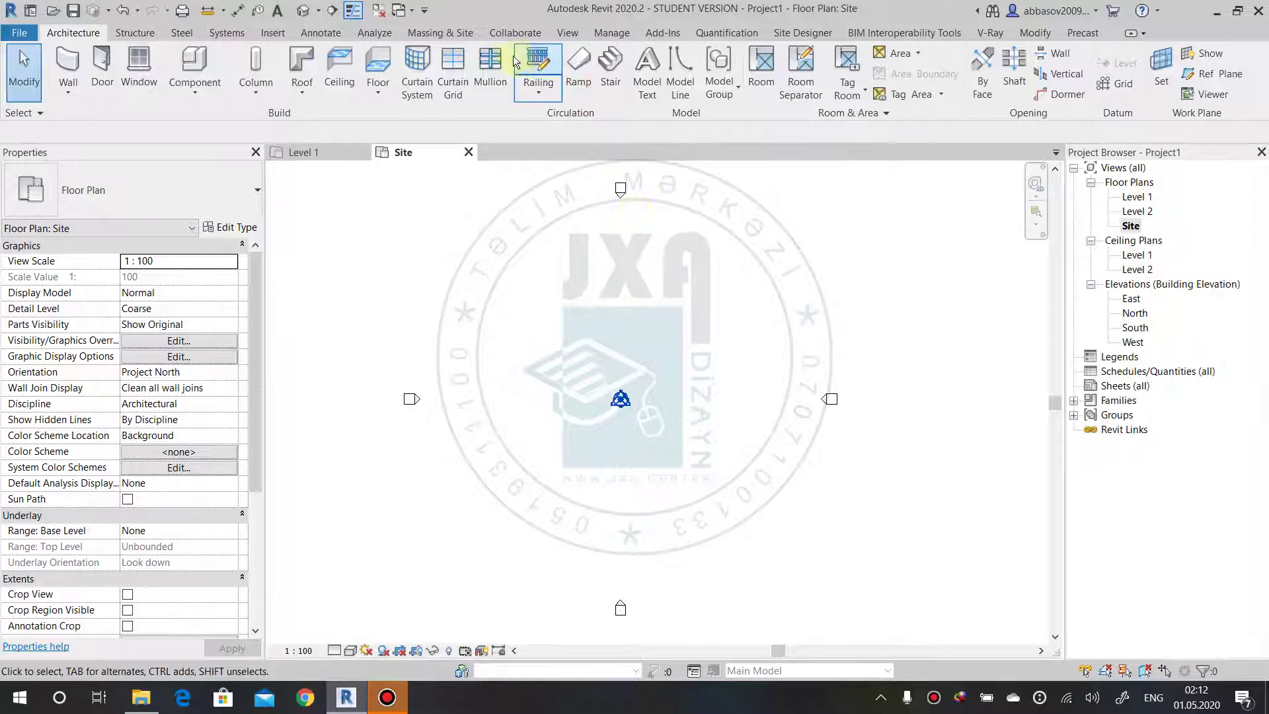
Start a toposurface with point elevation 0.00 and place a first upper-left point.
{"action": "left_click", "coordinate": [459, 36]}
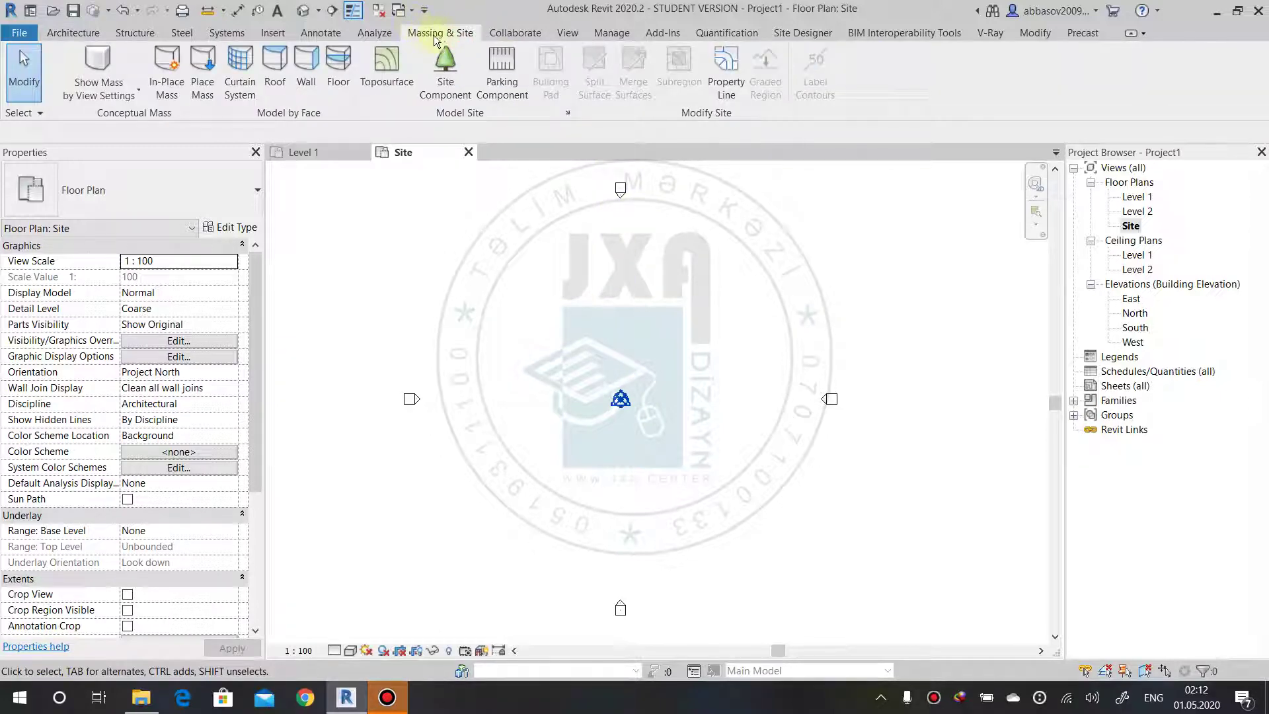
{"action": "left_click", "coordinate": [385, 66]}
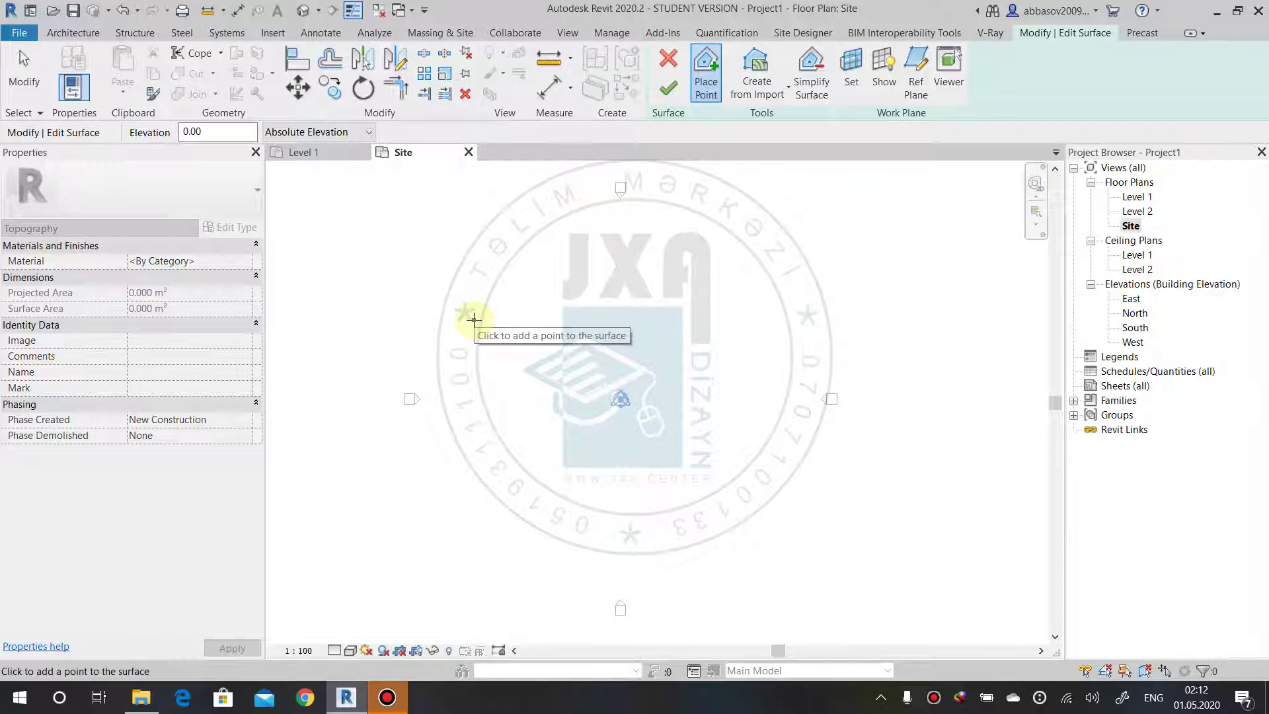
{"action": "double_click", "coordinate": [192, 131]}
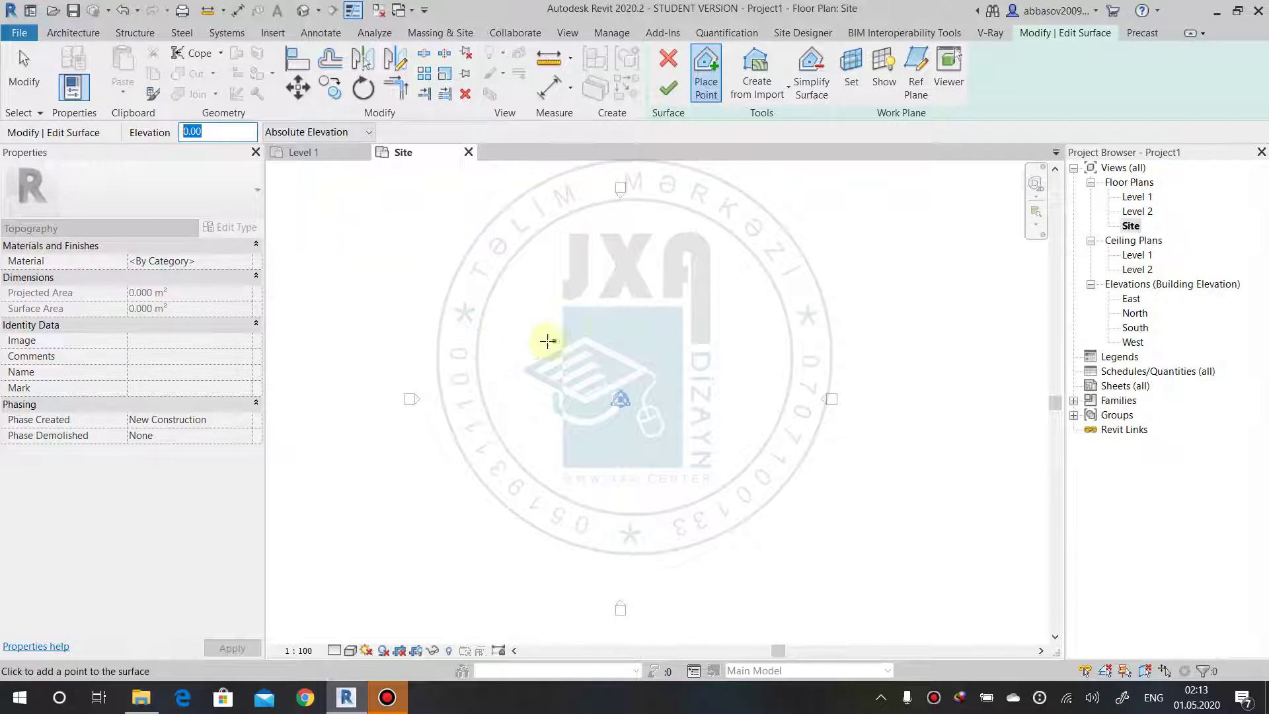
{"action": "left_click", "coordinate": [438, 222]}
Place the four corner points of the toposurface around the site.
{"action": "left_click", "coordinate": [438, 216]}
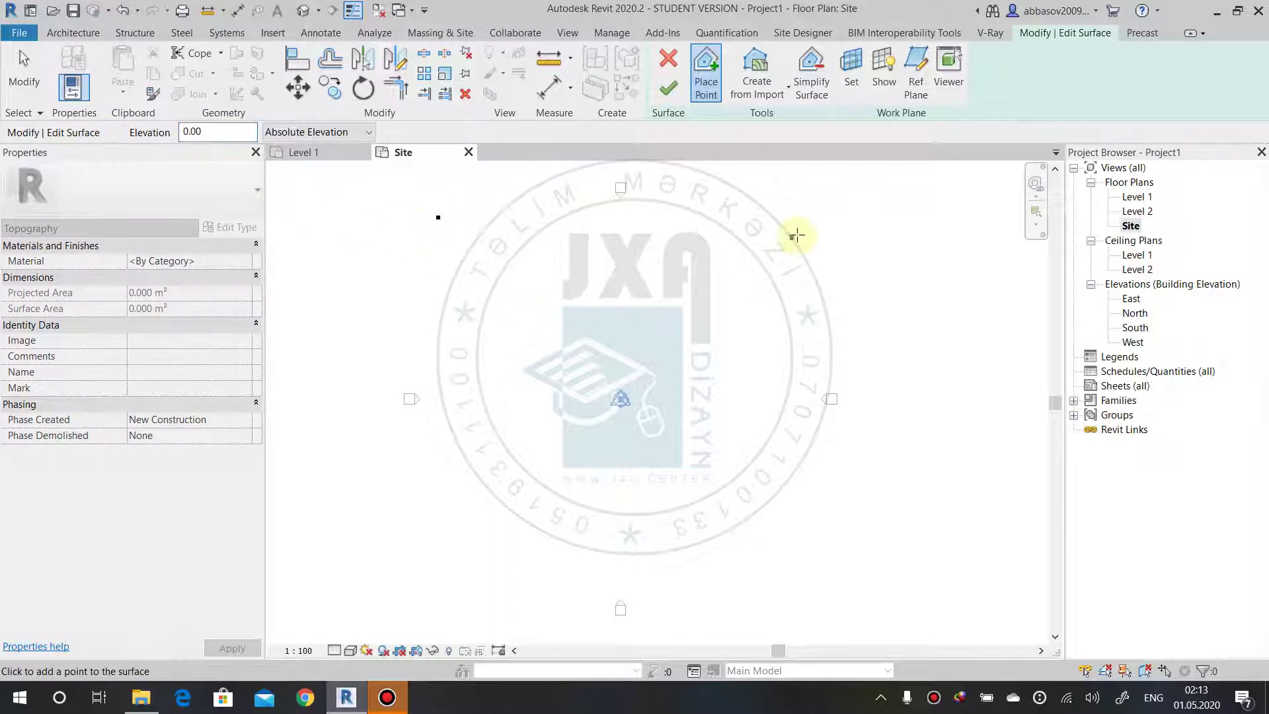
{"action": "left_click", "coordinate": [817, 215]}
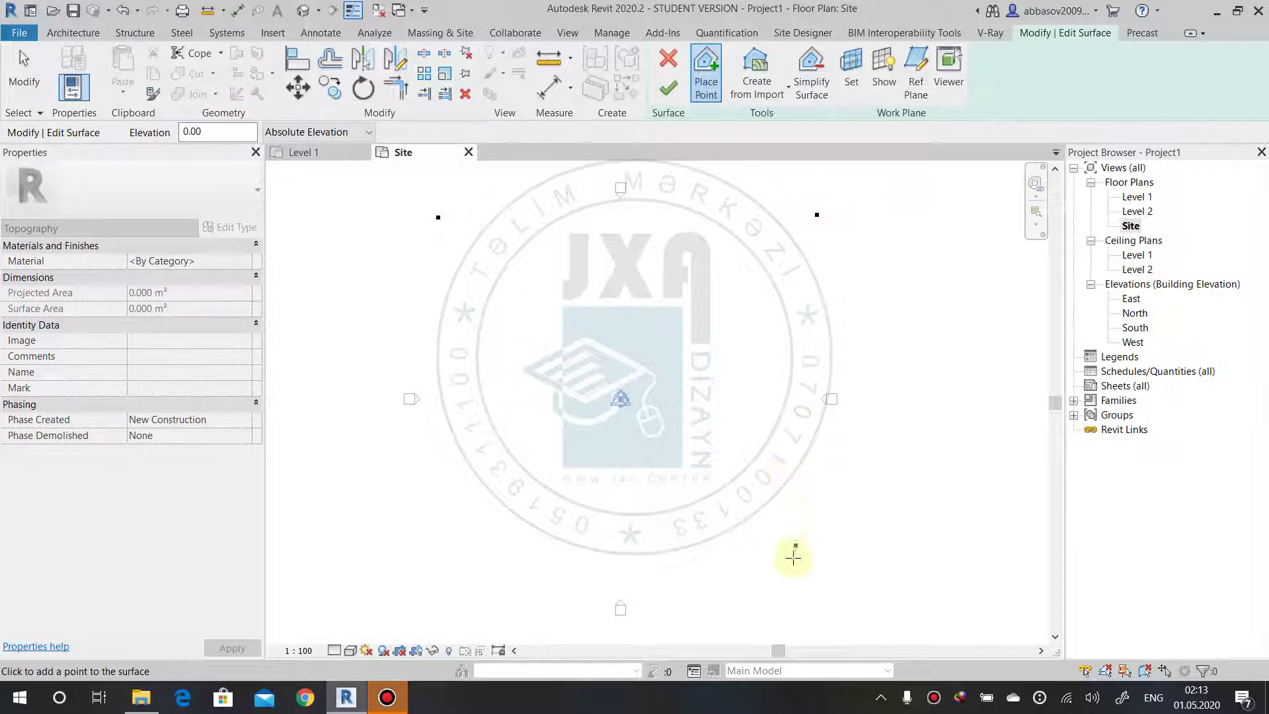
{"action": "left_click", "coordinate": [800, 580]}
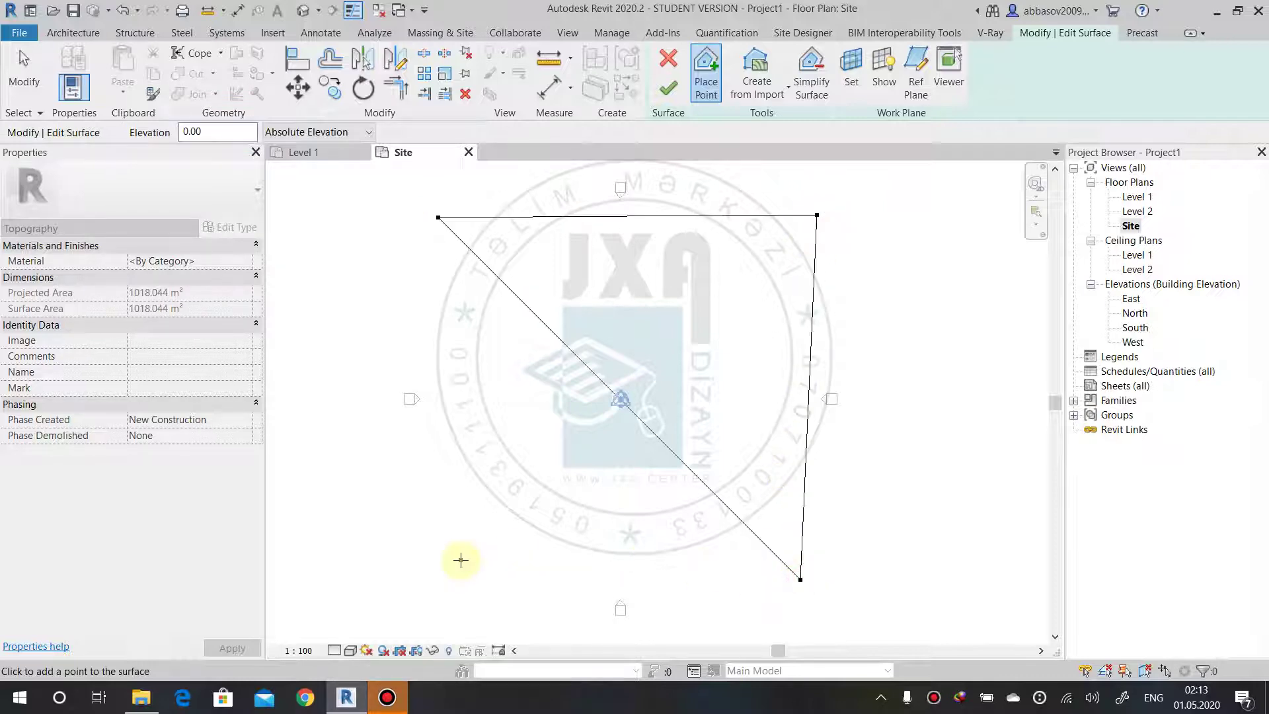
{"action": "left_click", "coordinate": [426, 591]}
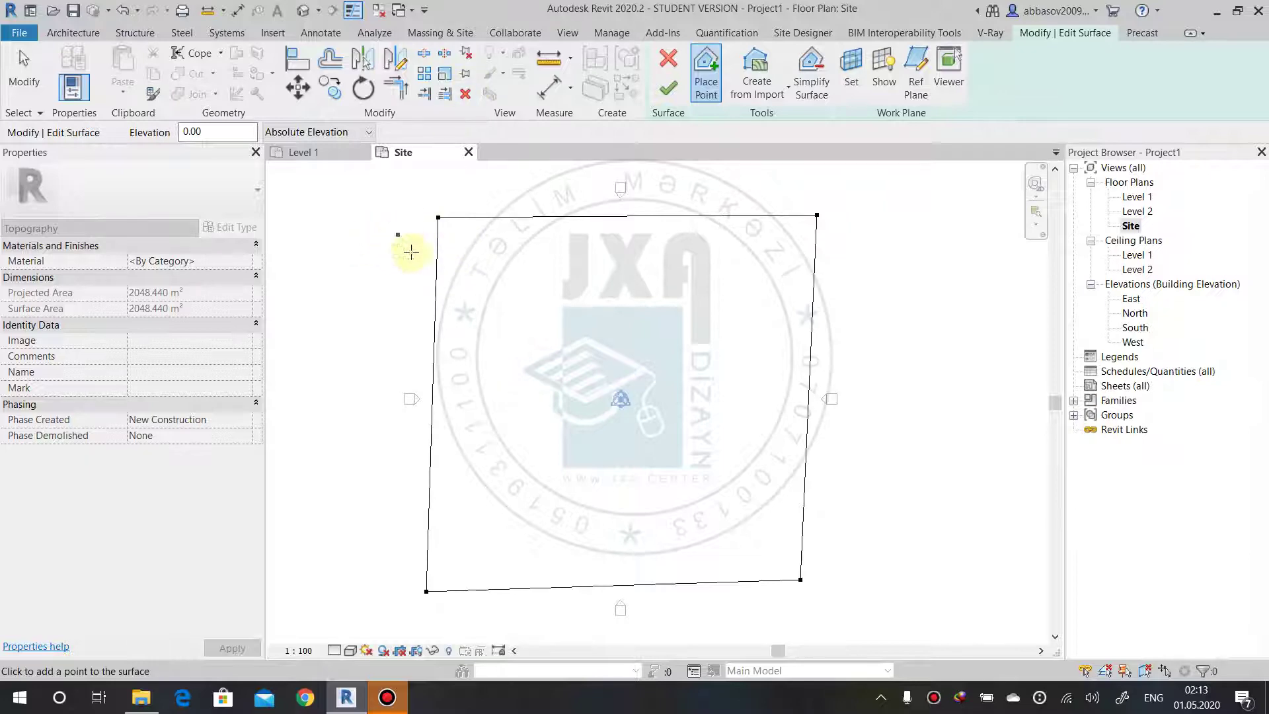
Add left, right, top and bottom points to form an octagonal boundary.
{"action": "left_click", "coordinate": [347, 409]}
{"action": "left_click", "coordinate": [928, 401]}
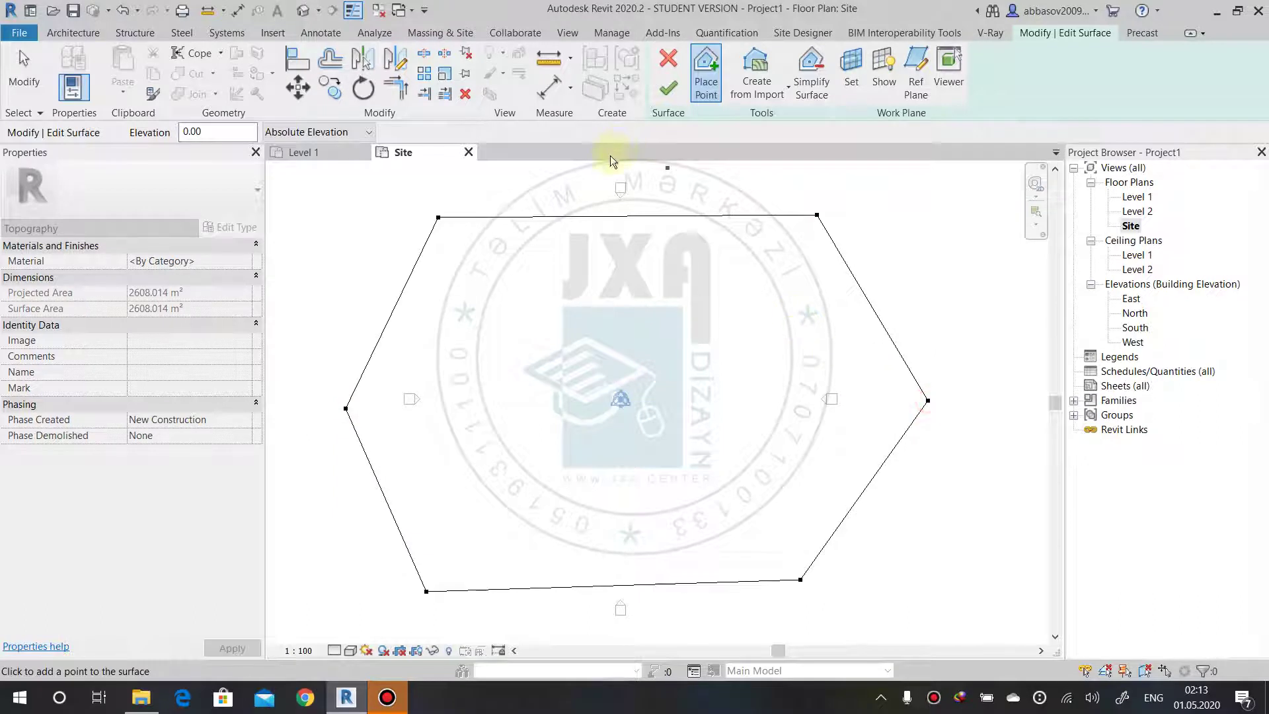
{"action": "middle_click_drag", "start_coordinate": [614, 178], "coordinate": [618, 212]}
{"action": "left_click", "coordinate": [617, 210]}
{"action": "scroll", "coordinate": [623, 320], "scroll_direction": "down", "scroll_amount": 5}
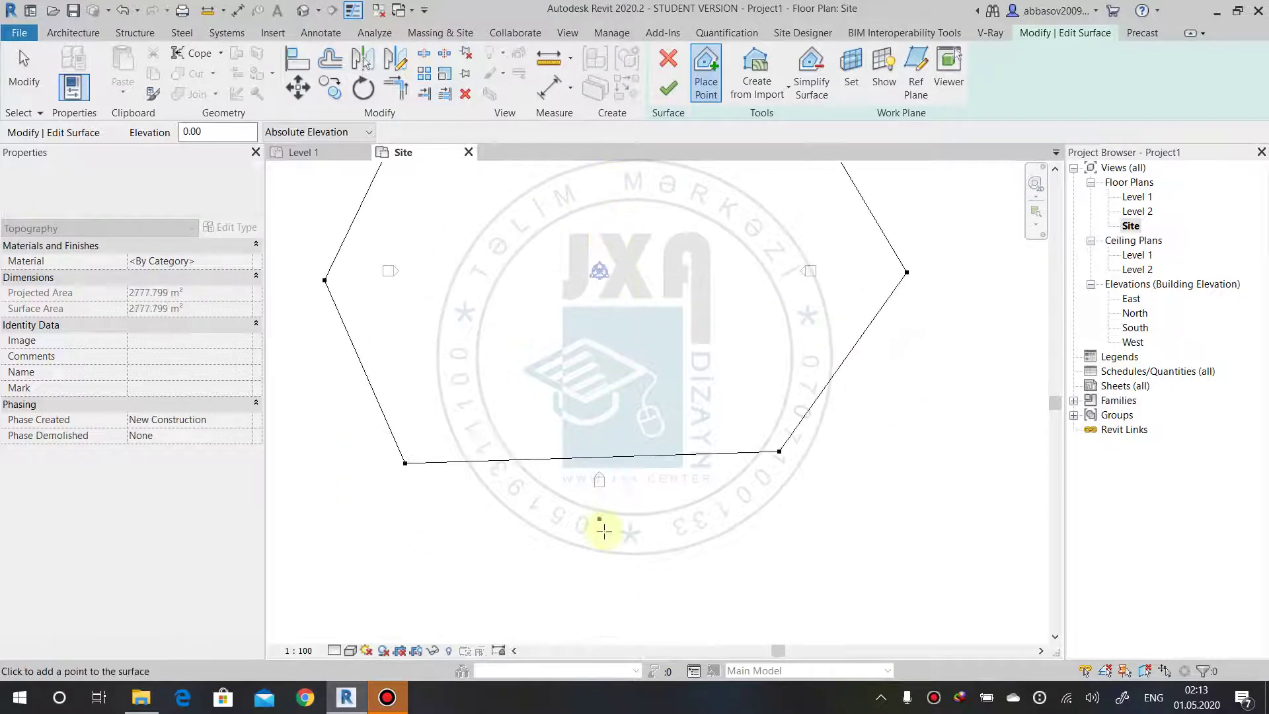
{"action": "left_click", "coordinate": [610, 550]}
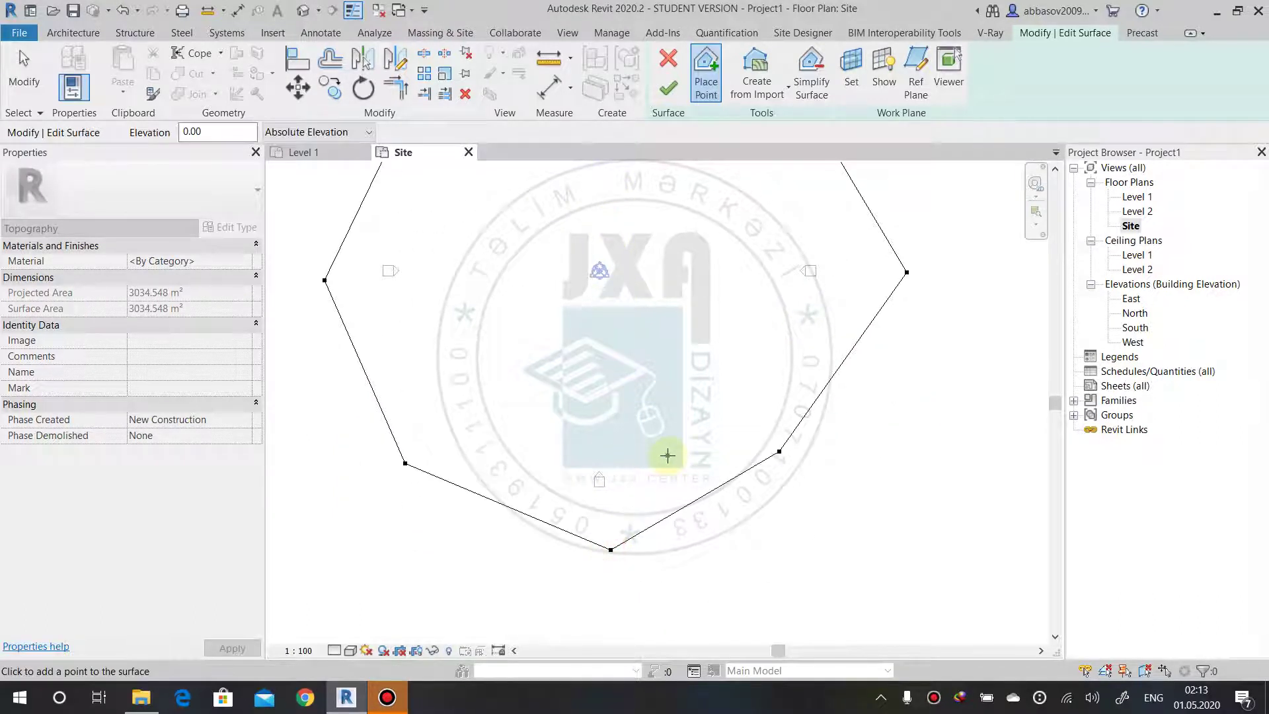
{"action": "middle_click_drag", "start_coordinate": [770, 458], "coordinate": [780, 537]}
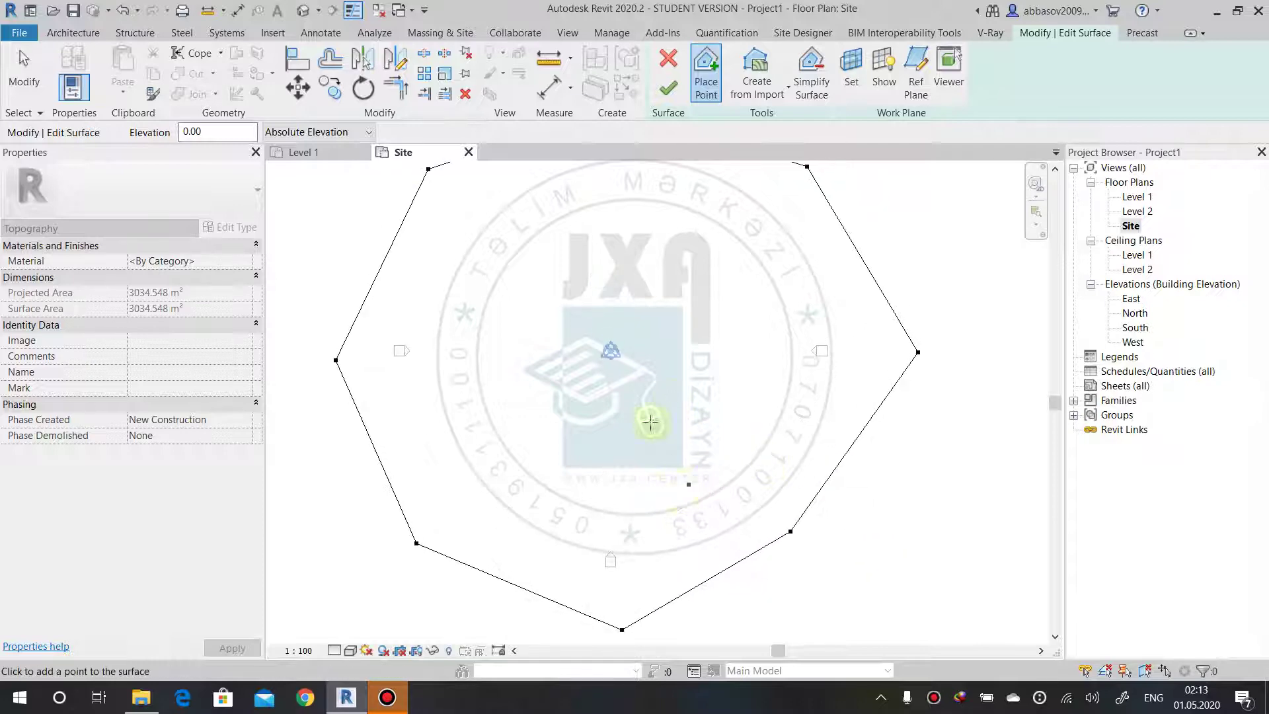
{"action": "middle_click_drag", "start_coordinate": [746, 427], "coordinate": [731, 410]}
Reshape the boundary by deleting the bottom point and pulling corners outward, then finish the surface.
{"action": "key", "text": "Escape"}
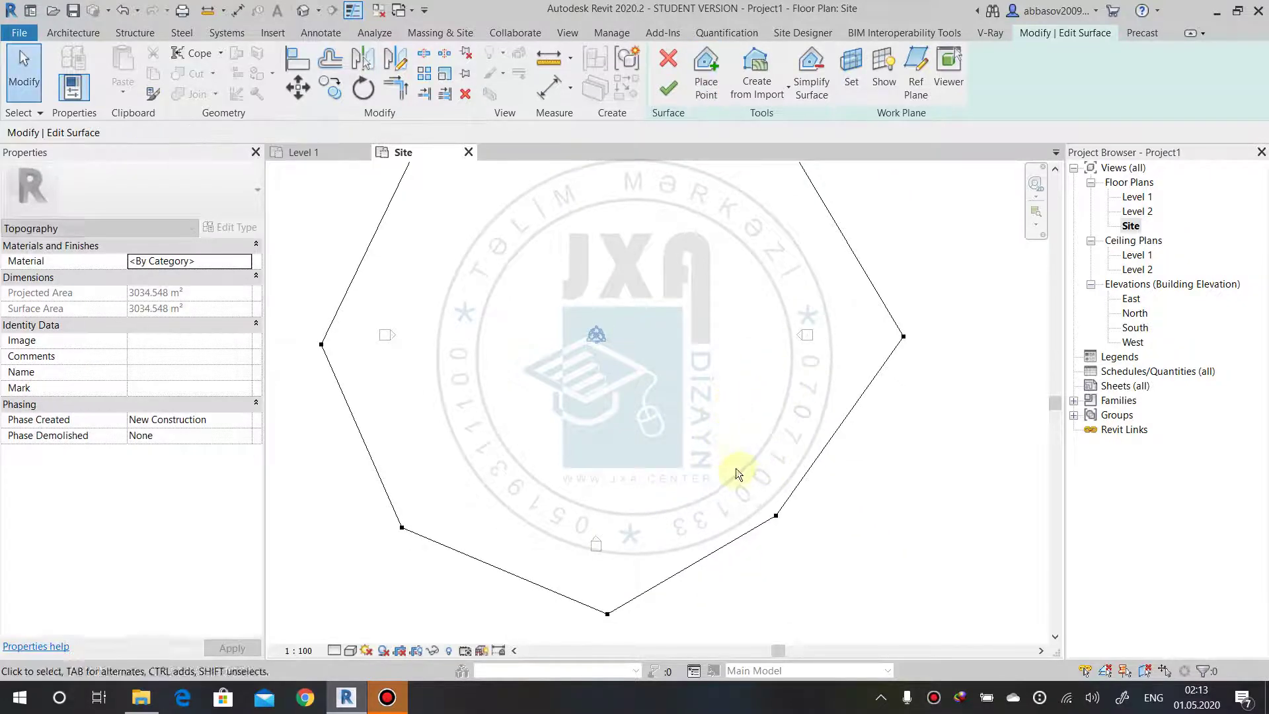
{"action": "mouse_move", "coordinate": [735, 468]}
{"action": "left_mouse_down"}
{"action": "mouse_move", "coordinate": [797, 532]}
{"action": "mouse_move", "coordinate": [855, 563]}
{"action": "left_mouse_up"}
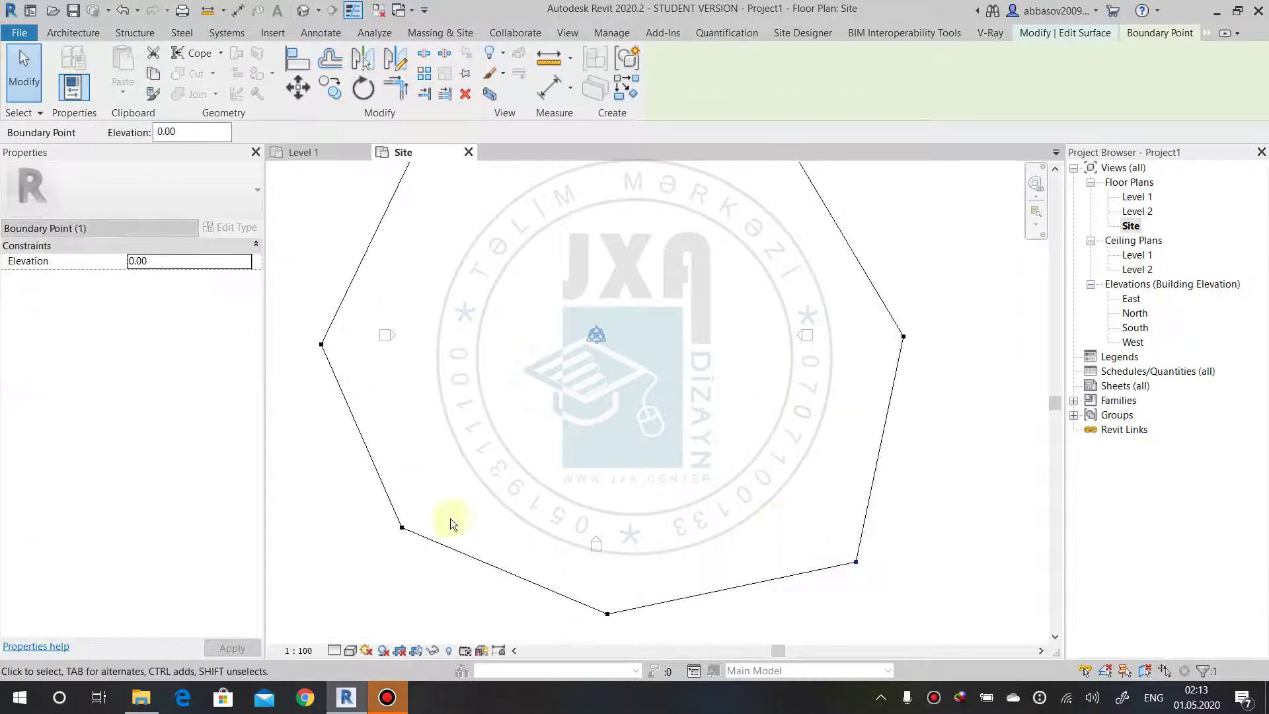
{"action": "left_click_drag", "start_coordinate": [402, 527], "coordinate": [365, 586]}
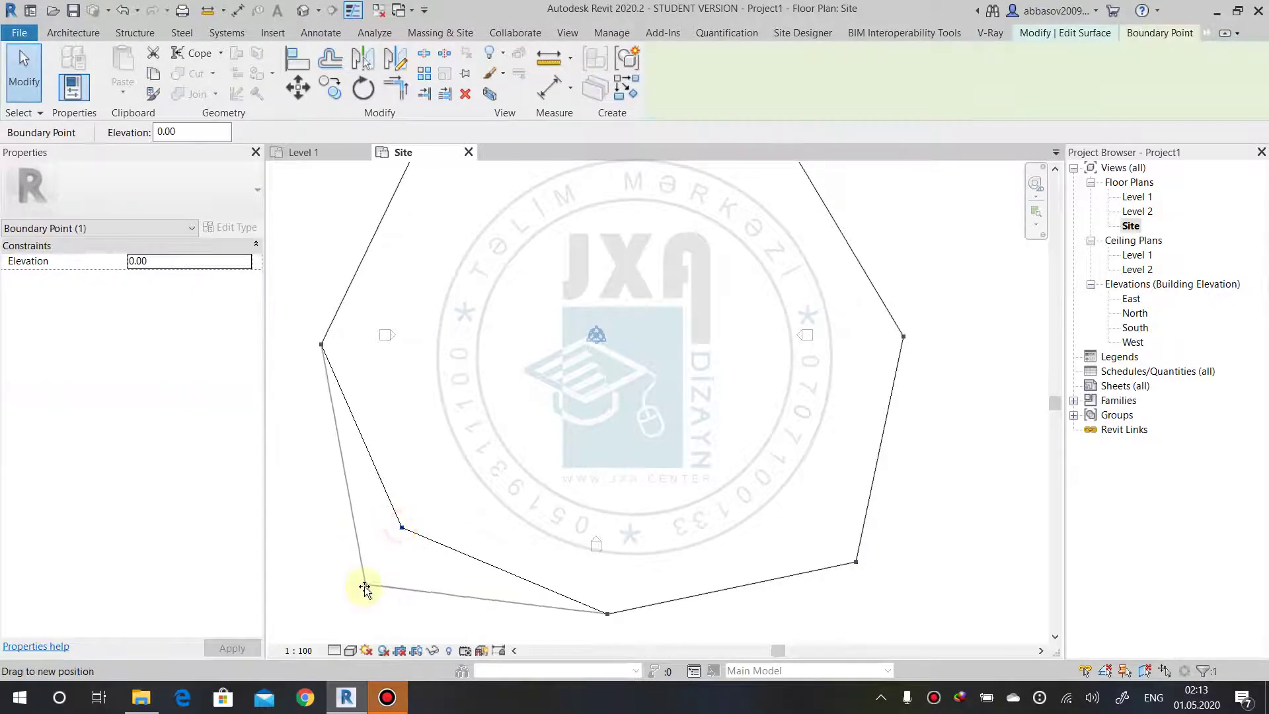
{"action": "left_click_drag", "start_coordinate": [511, 576], "coordinate": [654, 620]}
{"action": "key", "text": "Delete"}
{"action": "middle_click_drag", "start_coordinate": [844, 502], "coordinate": [813, 578]}
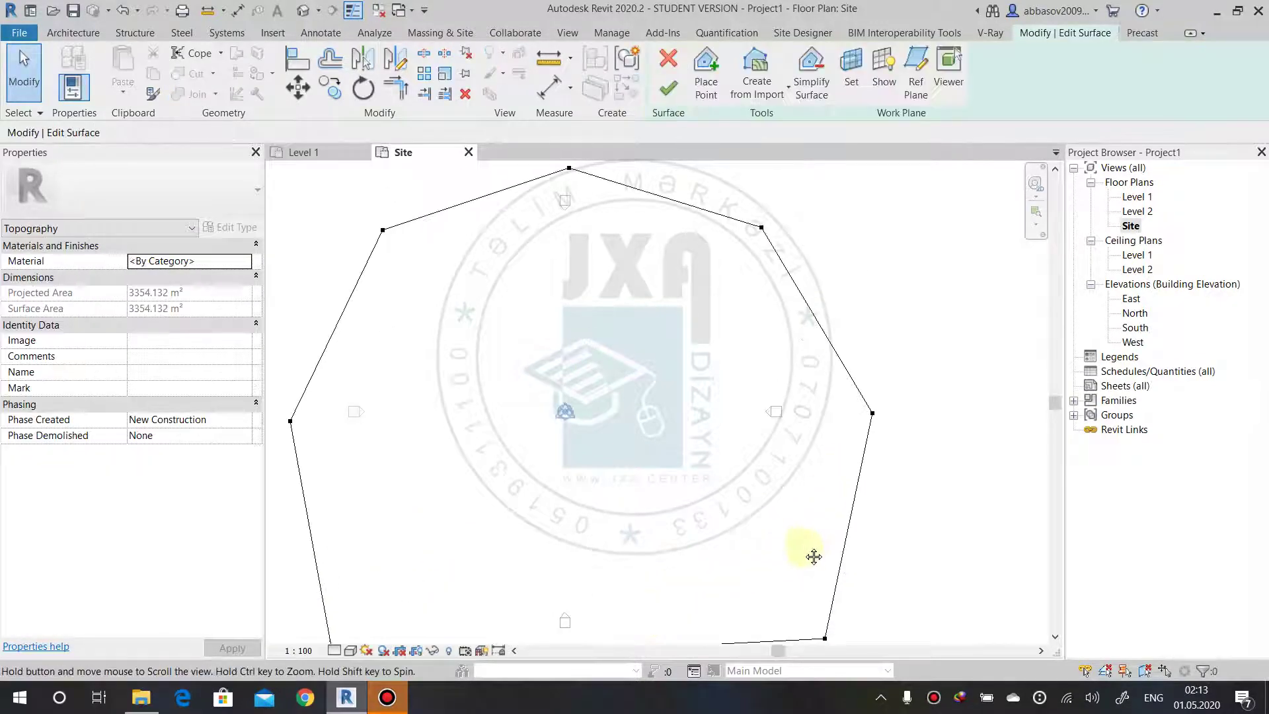
{"action": "mouse_move", "coordinate": [731, 192]}
{"action": "left_mouse_down"}
{"action": "mouse_move", "coordinate": [765, 261]}
{"action": "mouse_move", "coordinate": [773, 222]}
{"action": "mouse_move", "coordinate": [863, 180]}
{"action": "left_mouse_up"}
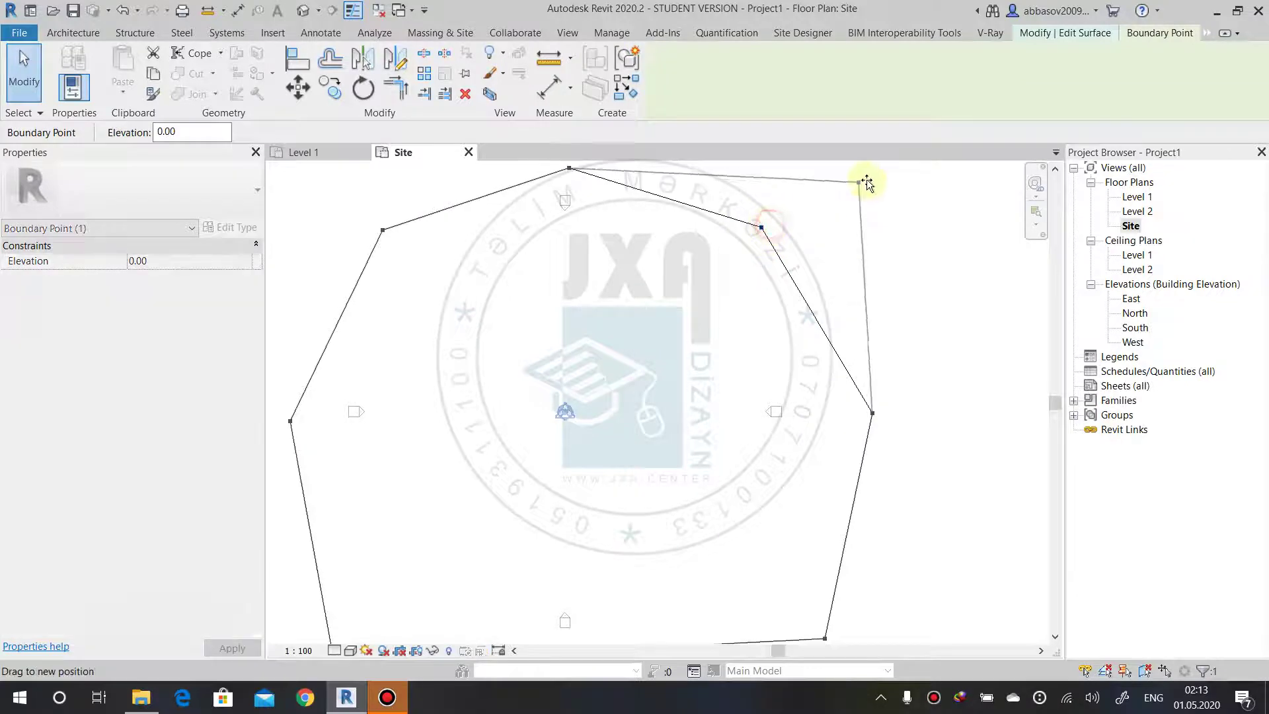
{"action": "middle_click_drag", "start_coordinate": [396, 241], "coordinate": [555, 276]}
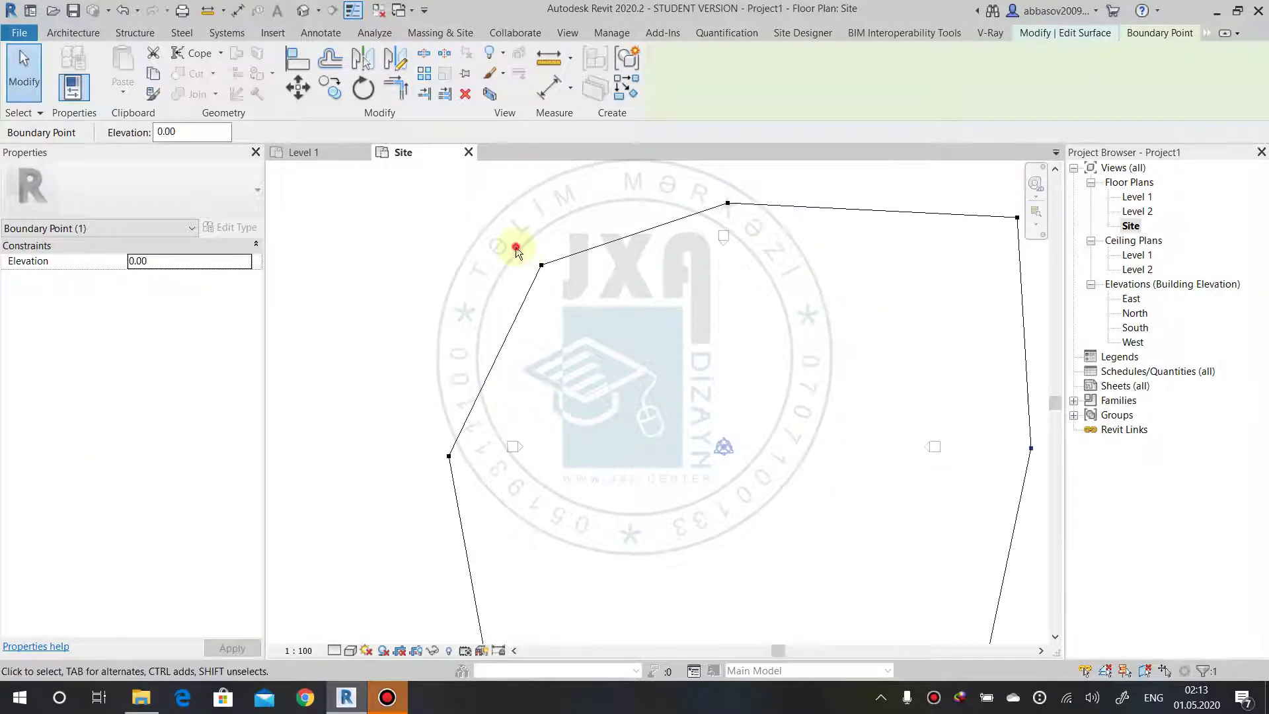
{"action": "left_click_drag", "start_coordinate": [541, 265], "coordinate": [473, 218]}
{"action": "left_click", "coordinate": [595, 334]}
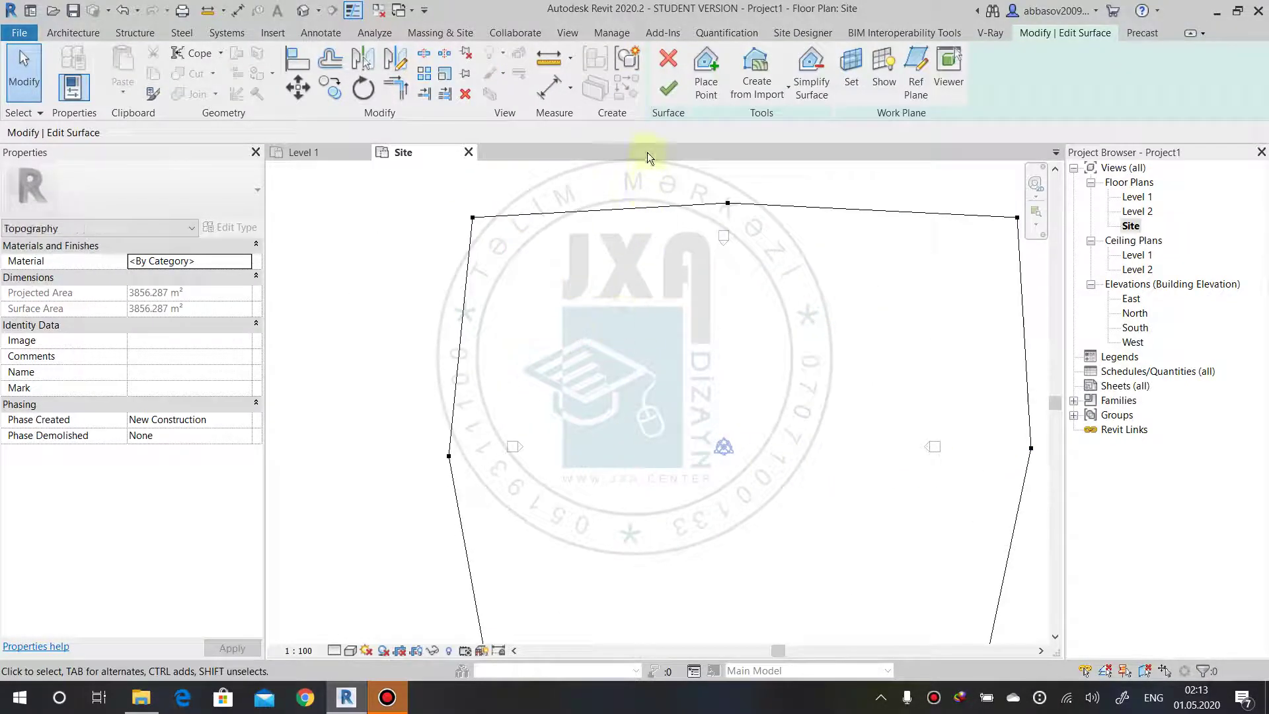
{"action": "left_click", "coordinate": [671, 97]}
Move the left, right and bottom elevation markers outside the toposurface boundary.
{"action": "scroll", "coordinate": [732, 359], "scroll_direction": "down", "scroll_amount": 2}
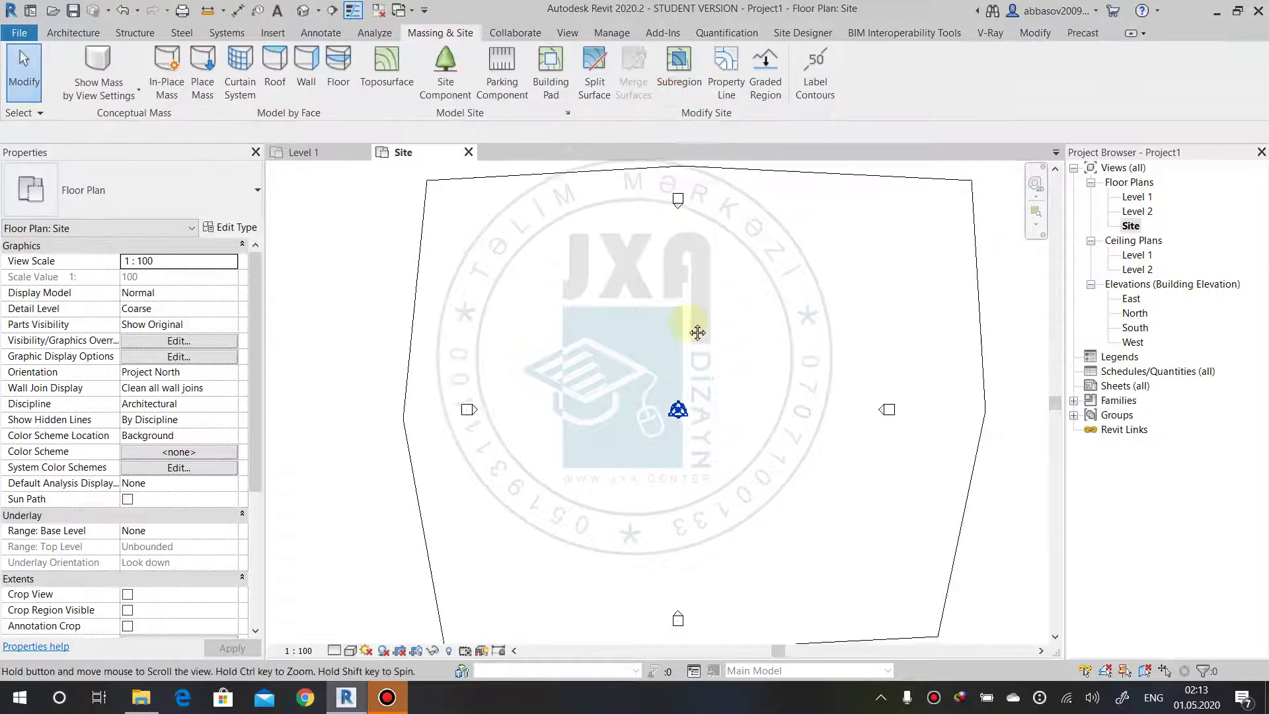
{"action": "scroll", "coordinate": [684, 318], "scroll_direction": "down", "scroll_amount": 1}
{"action": "middle_click_drag", "start_coordinate": [684, 318], "coordinate": [654, 300]}
{"action": "left_click_drag", "start_coordinate": [416, 313], "coordinate": [554, 361]}
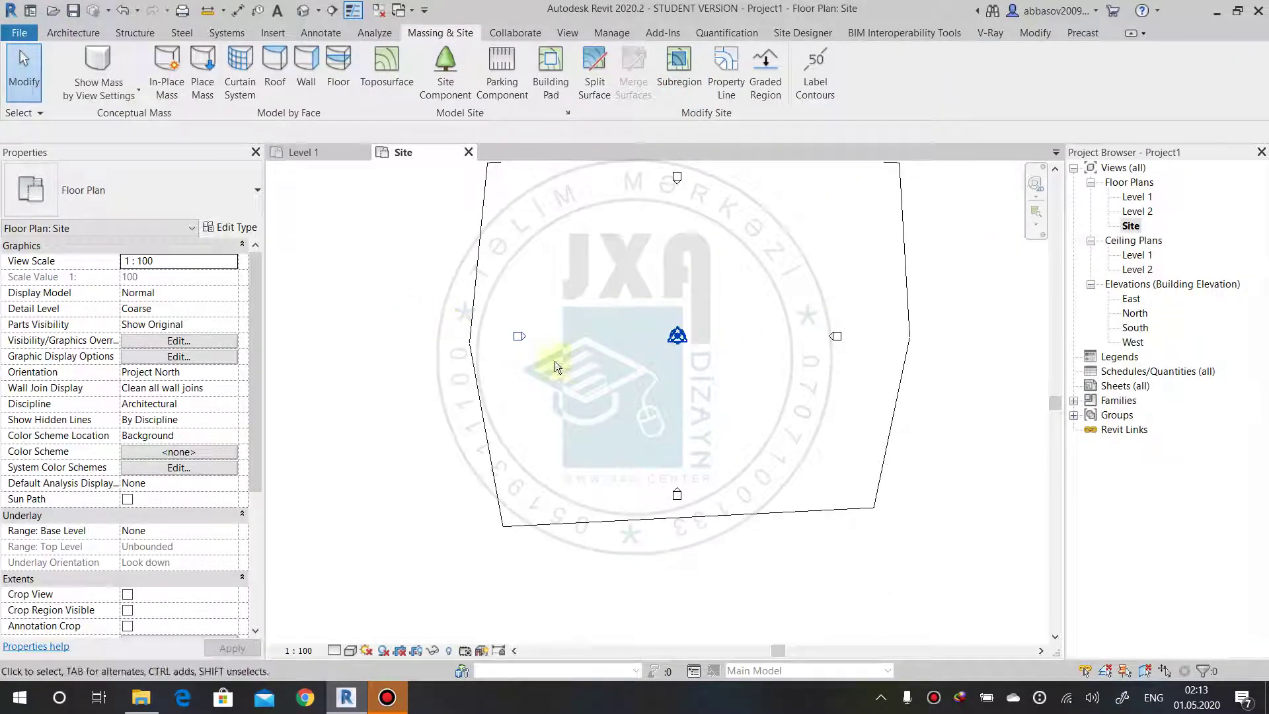
{"action": "middle_click_drag", "start_coordinate": [553, 361], "coordinate": [589, 361]}
{"action": "left_click_drag", "start_coordinate": [588, 360], "coordinate": [488, 360]}
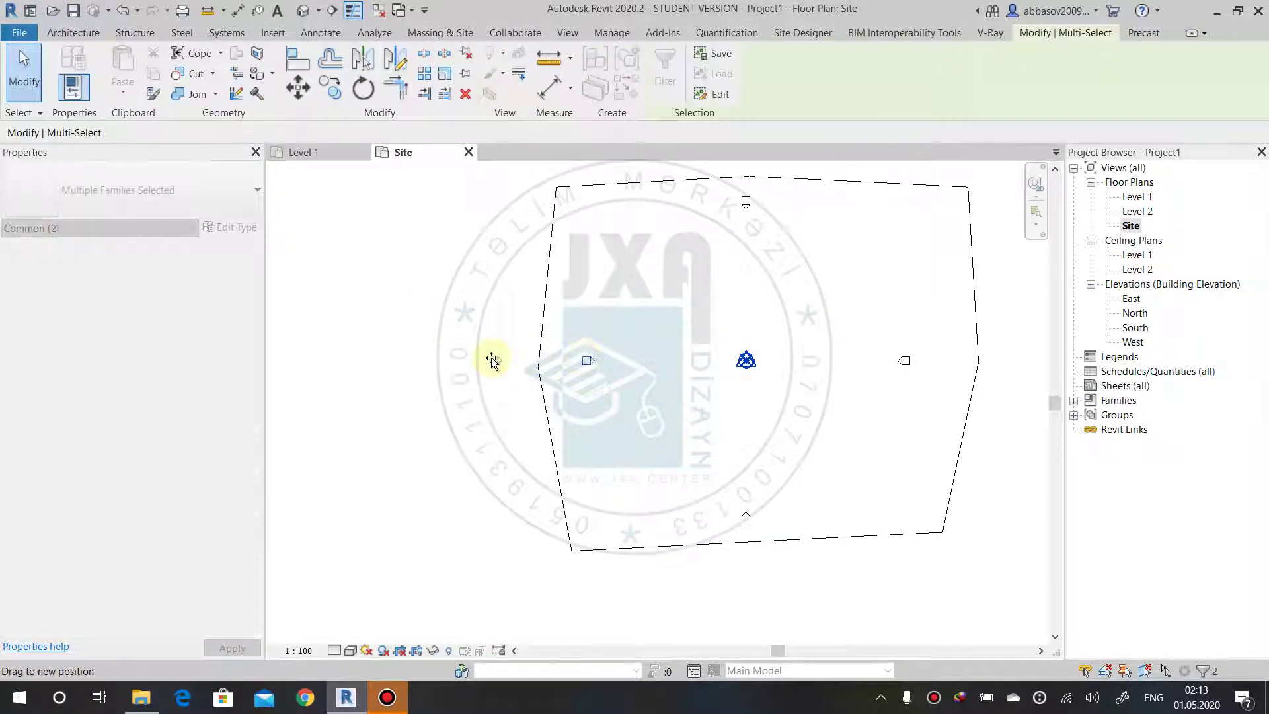
{"action": "middle_click_drag", "start_coordinate": [707, 328], "coordinate": [687, 422]}
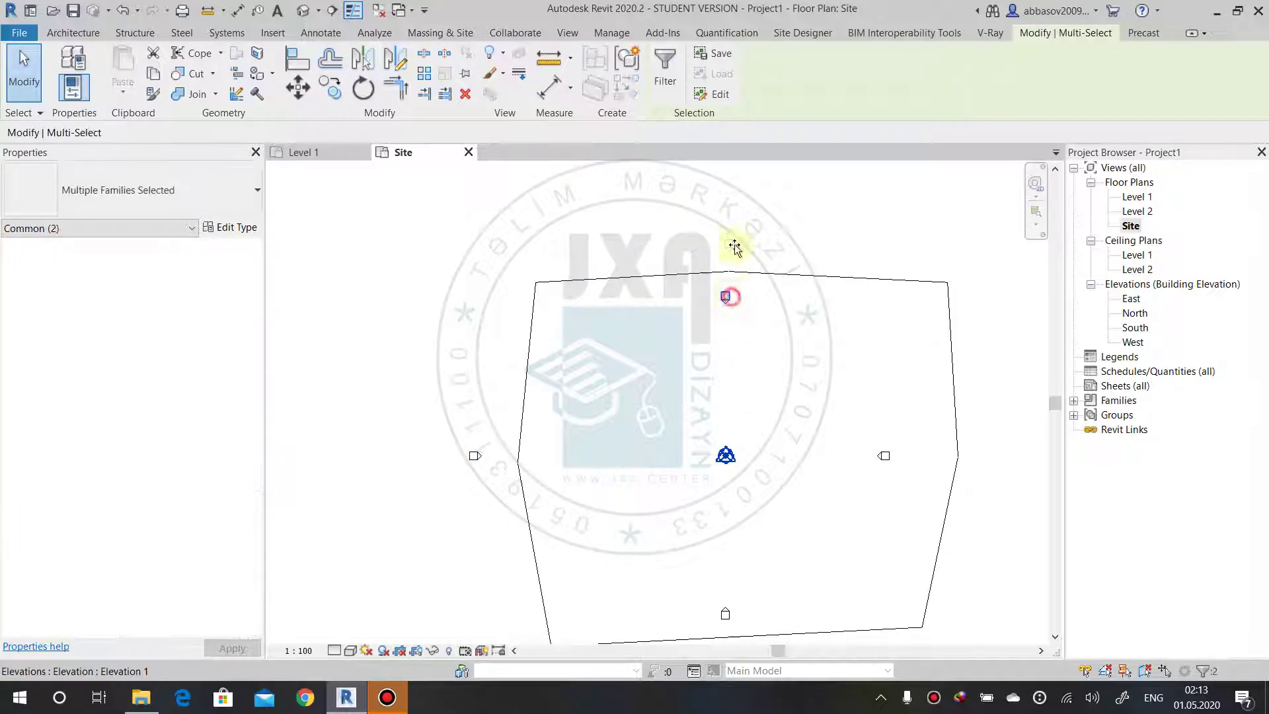
{"action": "left_click_drag", "start_coordinate": [845, 395], "coordinate": [912, 486]}
{"action": "middle_click_drag", "start_coordinate": [913, 485], "coordinate": [742, 405]}
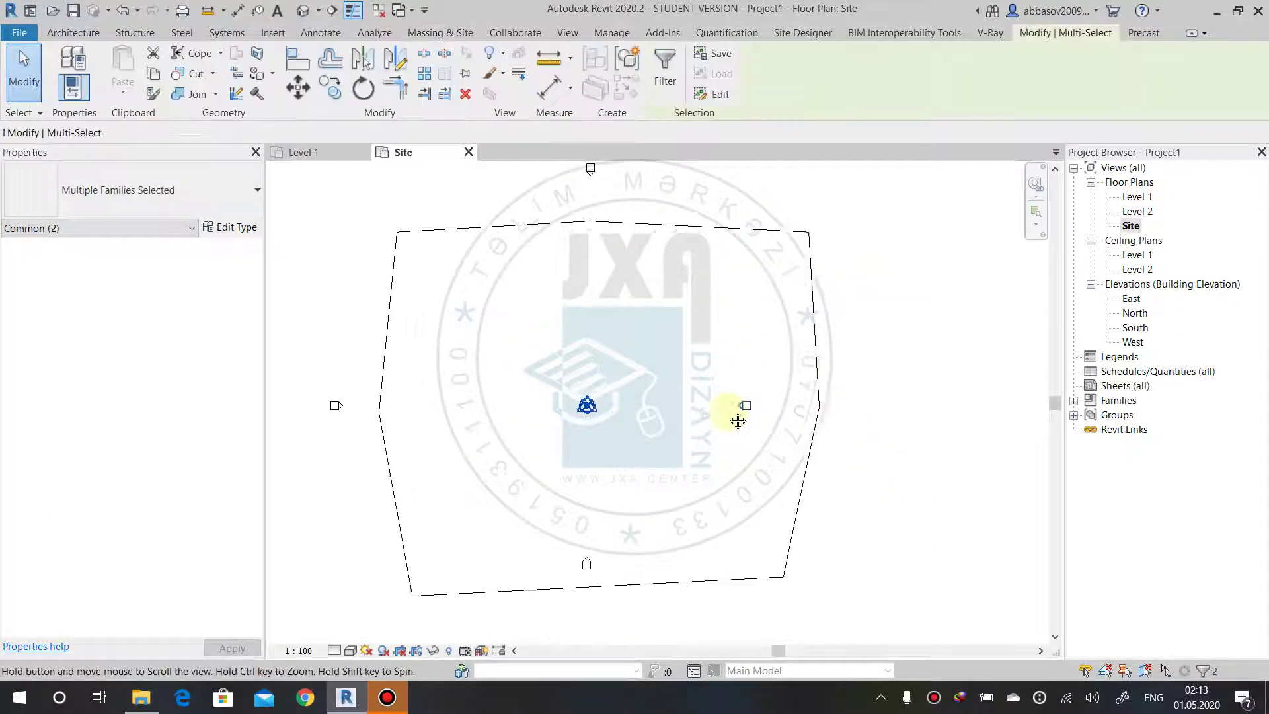
{"action": "left_click_drag", "start_coordinate": [756, 404], "coordinate": [862, 407]}
{"action": "middle_click_drag", "start_coordinate": [862, 407], "coordinate": [886, 320]}
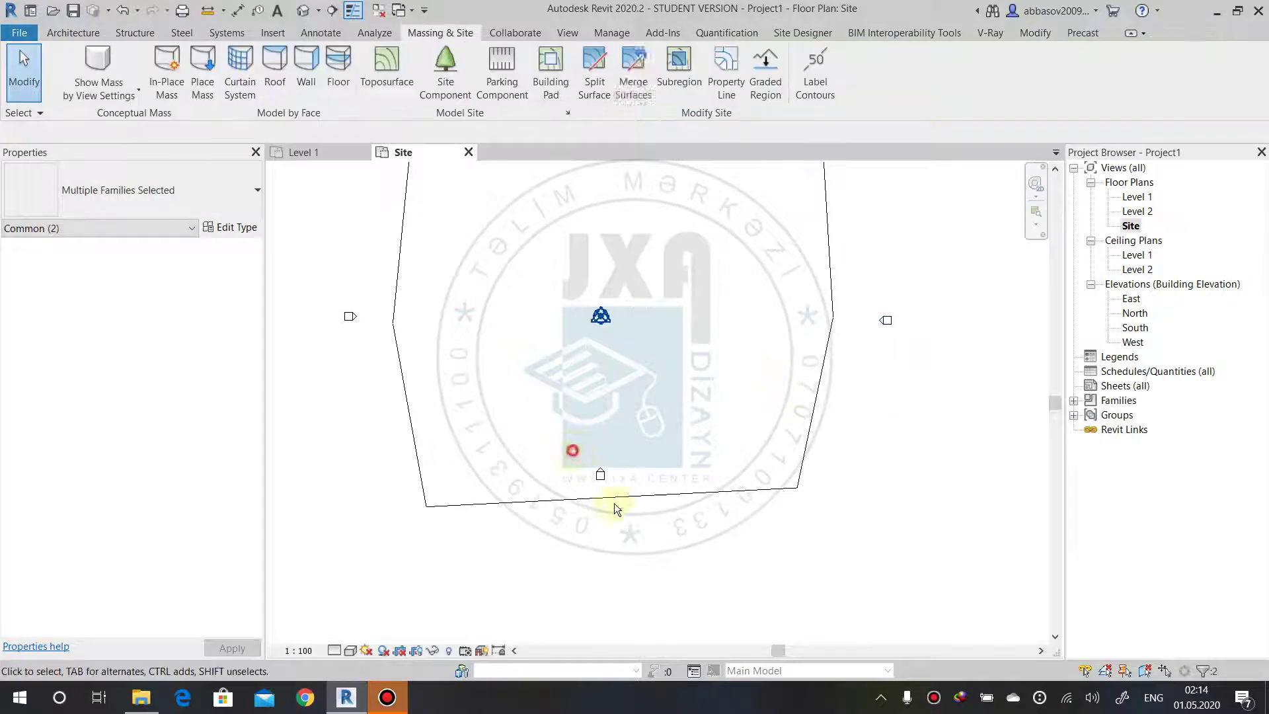
{"action": "left_click_drag", "start_coordinate": [606, 478], "coordinate": [612, 543]}
Show the toposurface in the default 3D view at Fine detail with shaded visual style.
{"action": "left_click", "coordinate": [636, 545]}
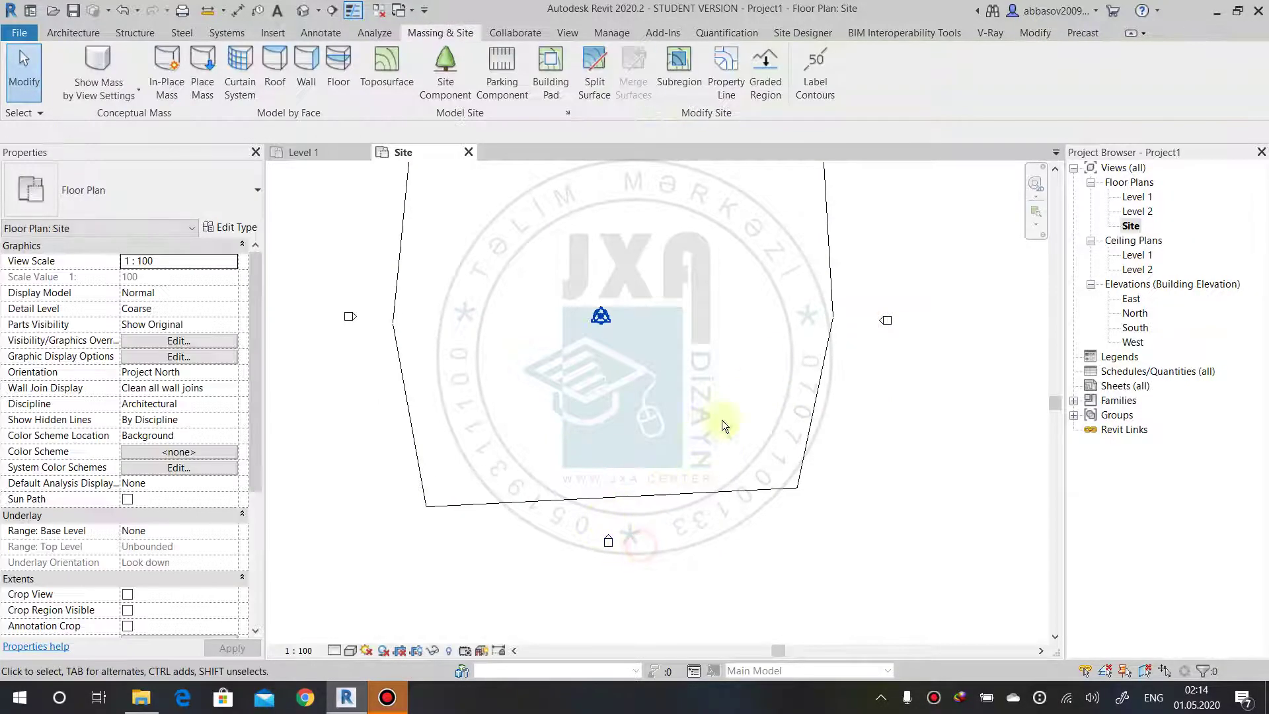
{"action": "left_click", "coordinate": [829, 374]}
{"action": "middle_click_drag", "start_coordinate": [484, 178], "coordinate": [474, 230]}
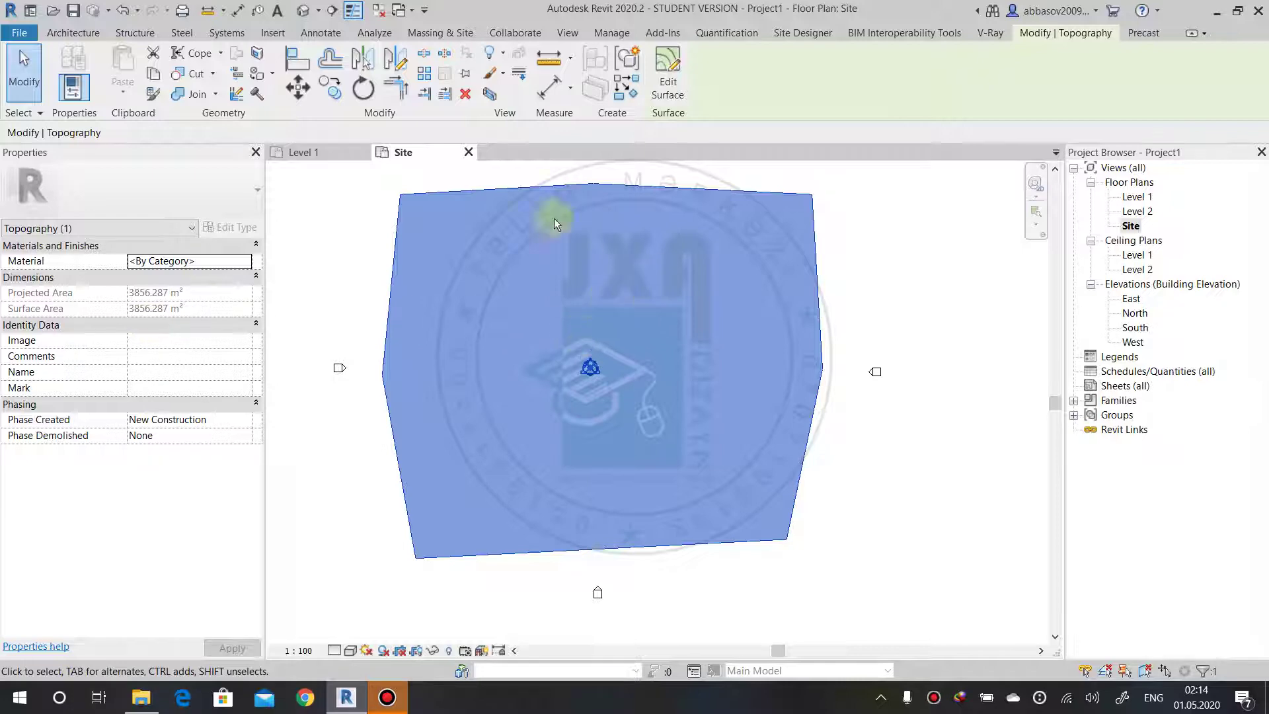
{"action": "left_click", "coordinate": [304, 10]}
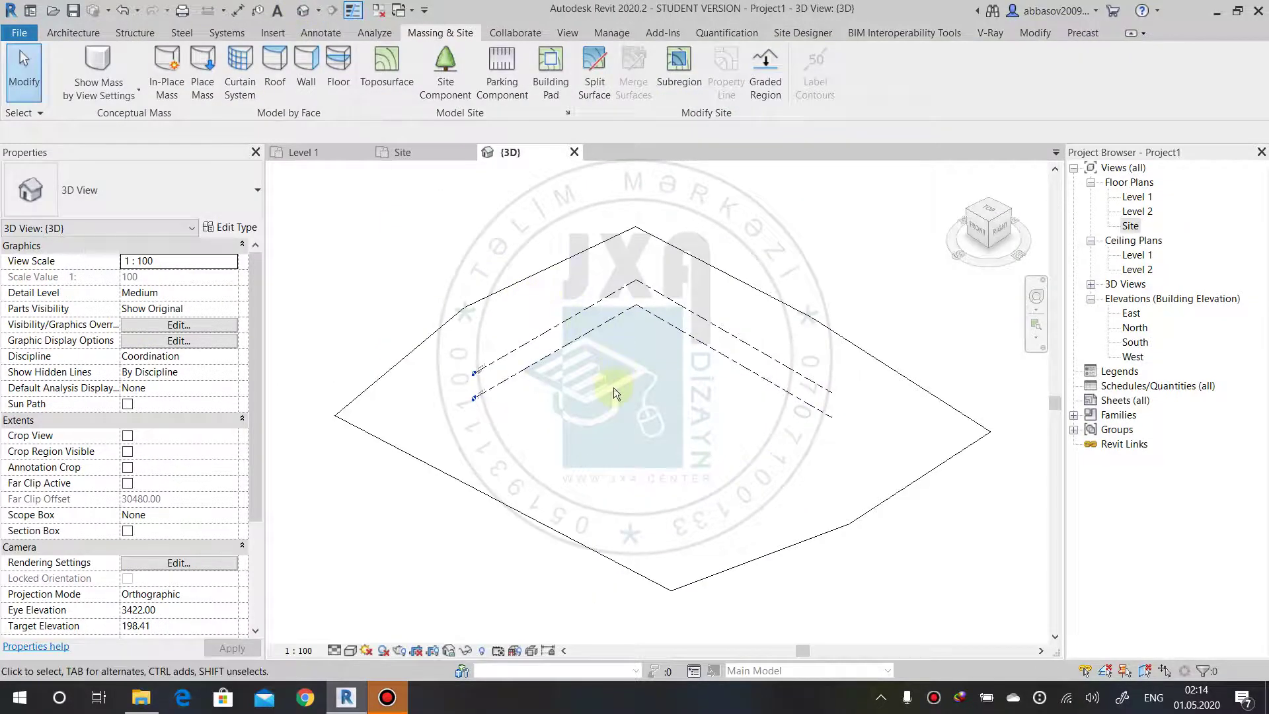
{"action": "mouse_move", "coordinate": [614, 387]}
{"action": "middle_mouse_down", "text": "shift"}
{"action": "mouse_move", "coordinate": [606, 411]}
{"action": "mouse_move", "coordinate": [857, 360]}
{"action": "mouse_move", "coordinate": [532, 509]}
{"action": "middle_mouse_up", "text": "shift"}
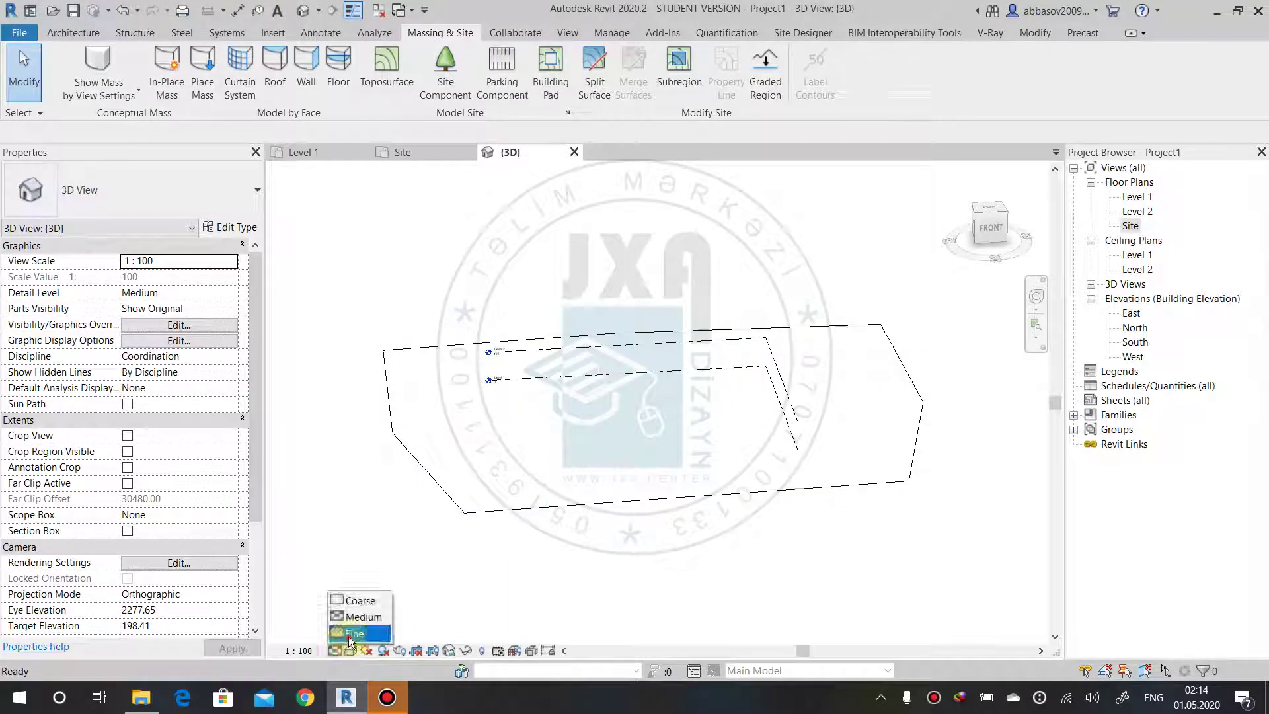
{"action": "left_click", "coordinate": [355, 632]}
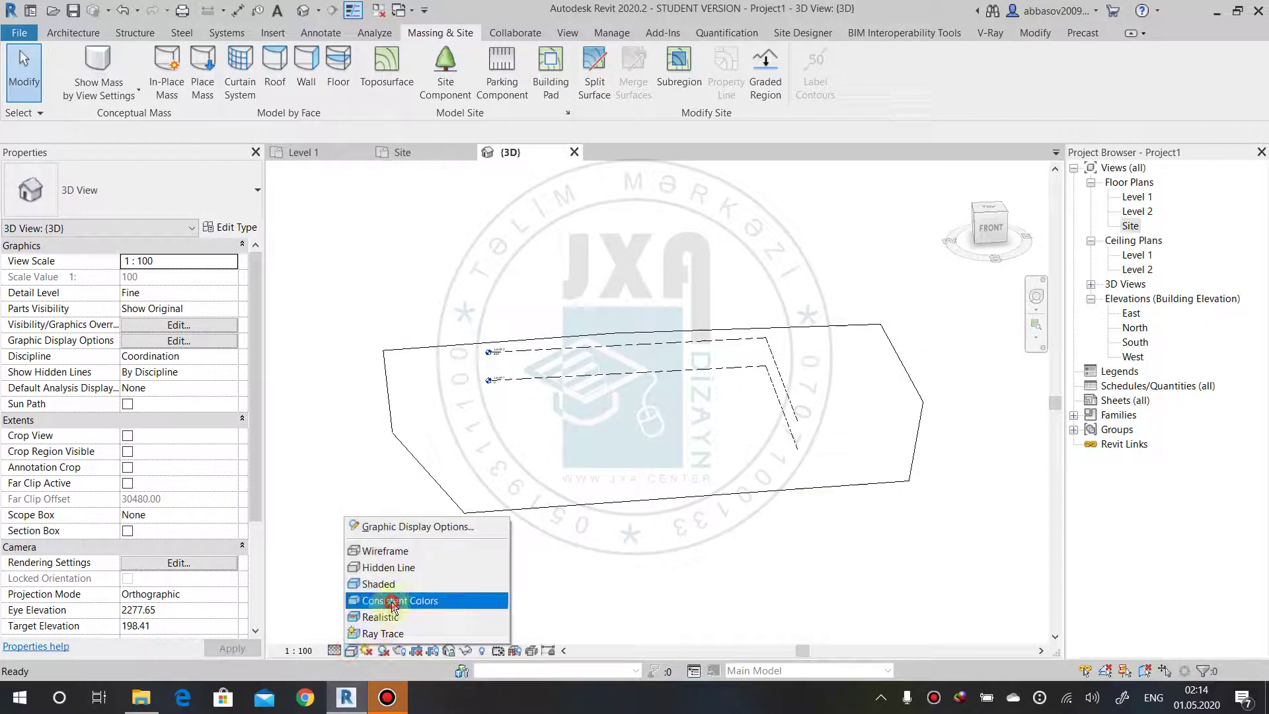
{"action": "left_click", "coordinate": [388, 616]}
{"action": "mouse_move", "coordinate": [482, 518]}
{"action": "middle_mouse_down", "text": "shift"}
{"action": "mouse_move", "coordinate": [819, 474]}
{"action": "mouse_move", "coordinate": [823, 545]}
{"action": "middle_mouse_up", "text": "shift"}
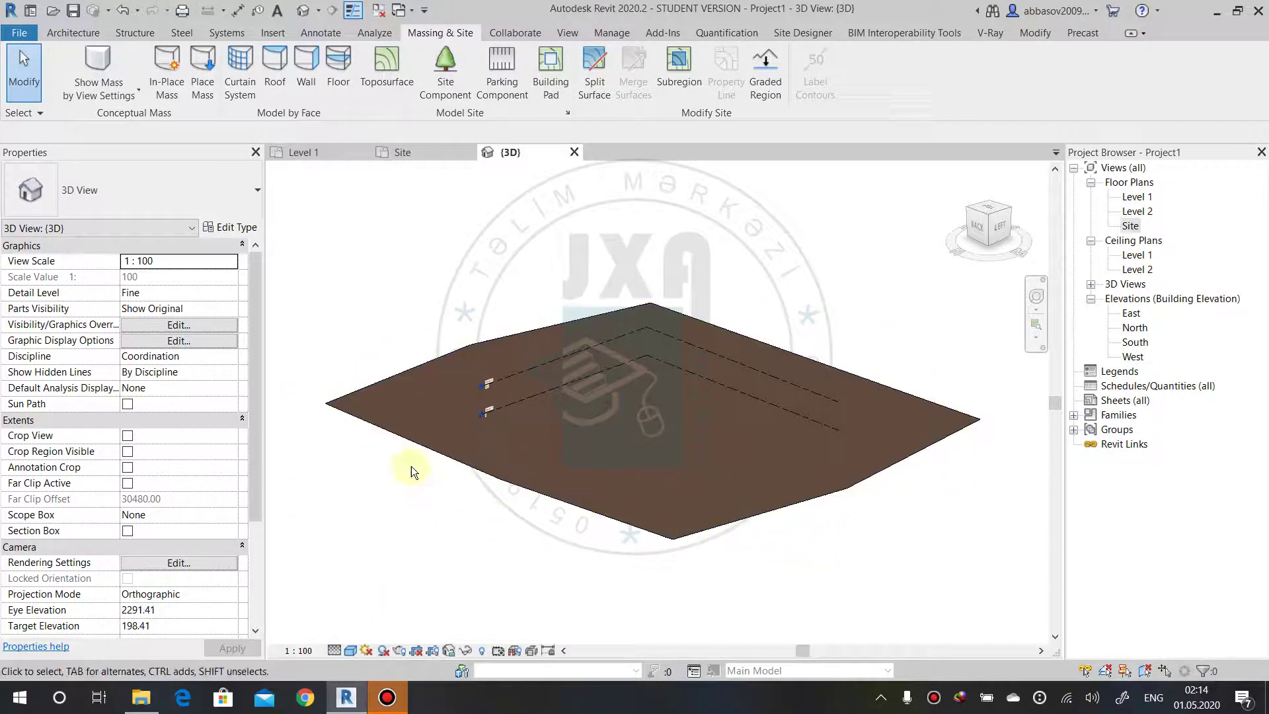
{"action": "left_click", "coordinate": [128, 531]}
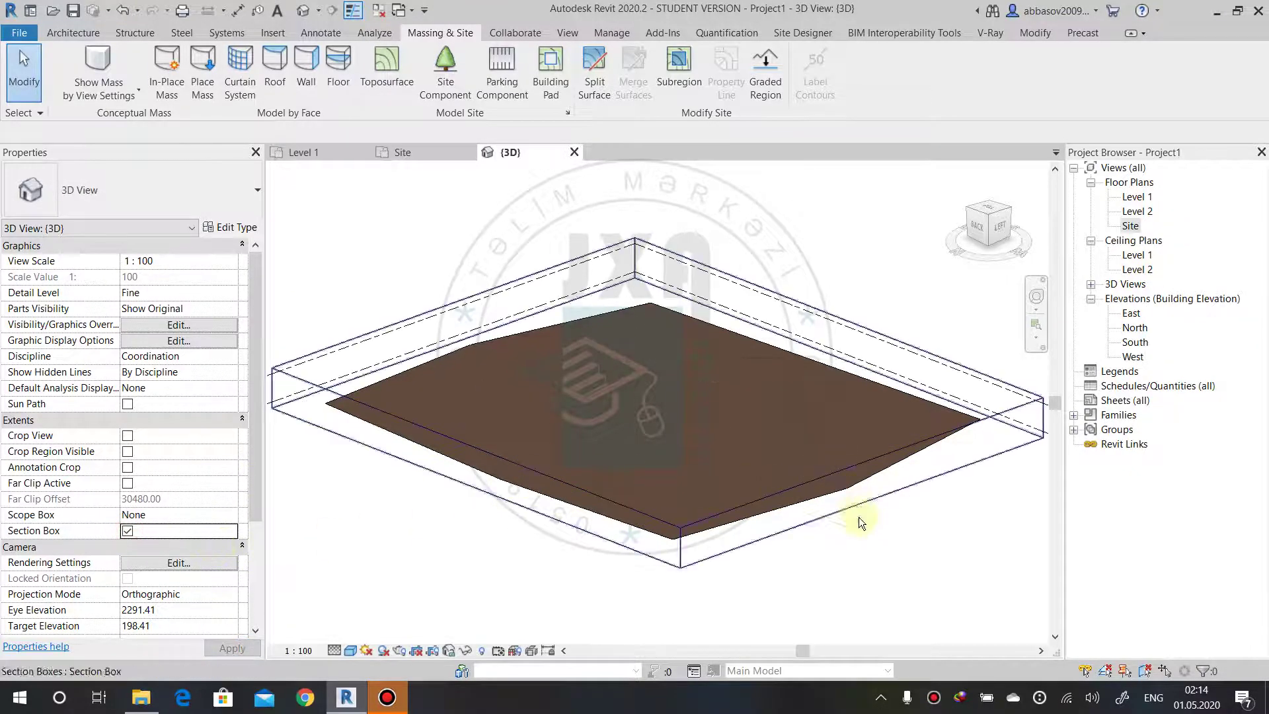
{"action": "left_click", "coordinate": [918, 508]}
{"action": "middle_click_drag", "start_coordinate": [919, 509], "coordinate": [828, 526], "text": "shift"}
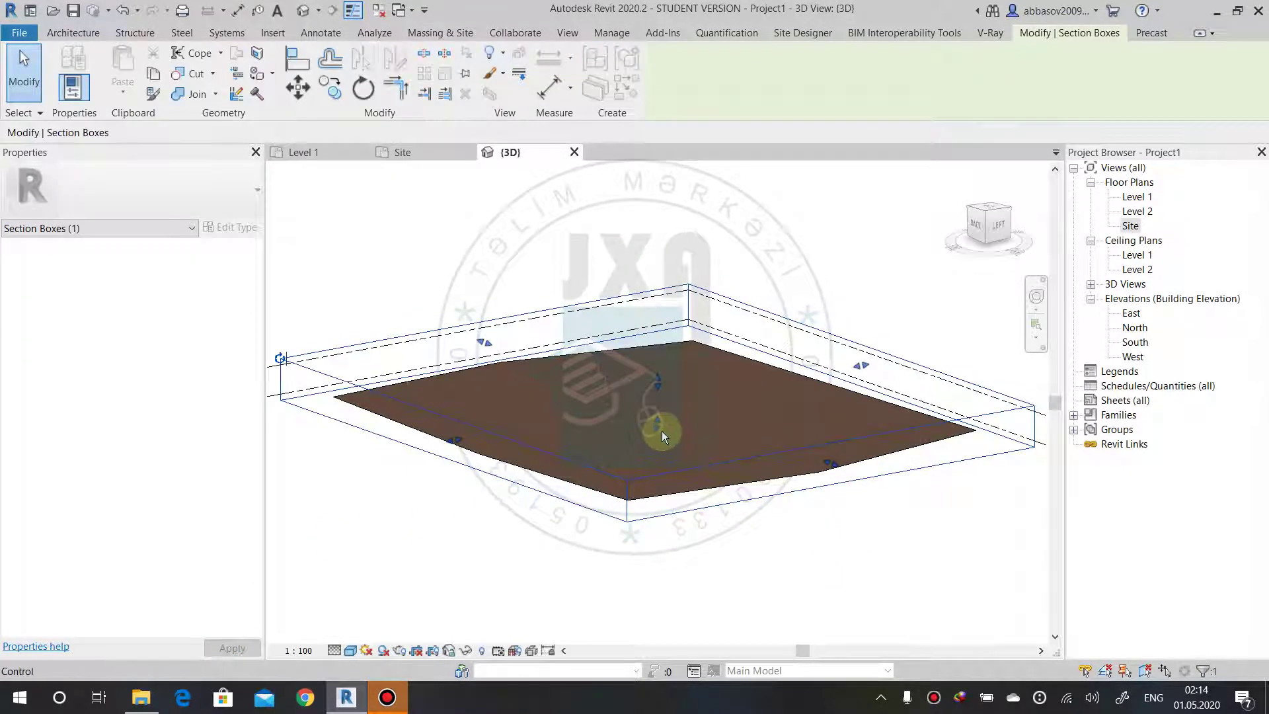
{"action": "mouse_move", "coordinate": [657, 430]}
{"action": "middle_mouse_down", "text": "shift"}
{"action": "mouse_move", "coordinate": [657, 467]}
{"action": "mouse_move", "coordinate": [685, 505]}
{"action": "mouse_move", "coordinate": [811, 482]}
{"action": "middle_mouse_up", "text": "shift"}
{"action": "middle_click_drag", "start_coordinate": [846, 554], "coordinate": [725, 499], "text": "shift"}
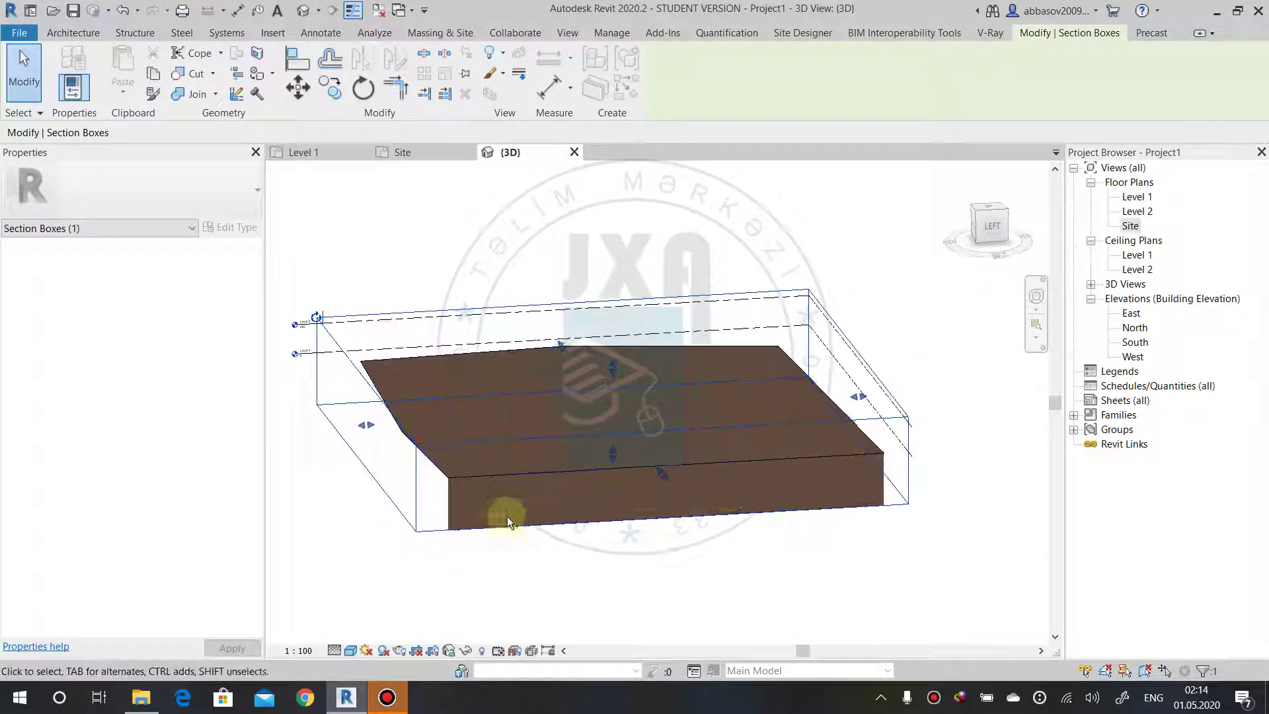
{"action": "left_click", "coordinate": [367, 649]}
{"action": "left_click", "coordinate": [396, 616]}
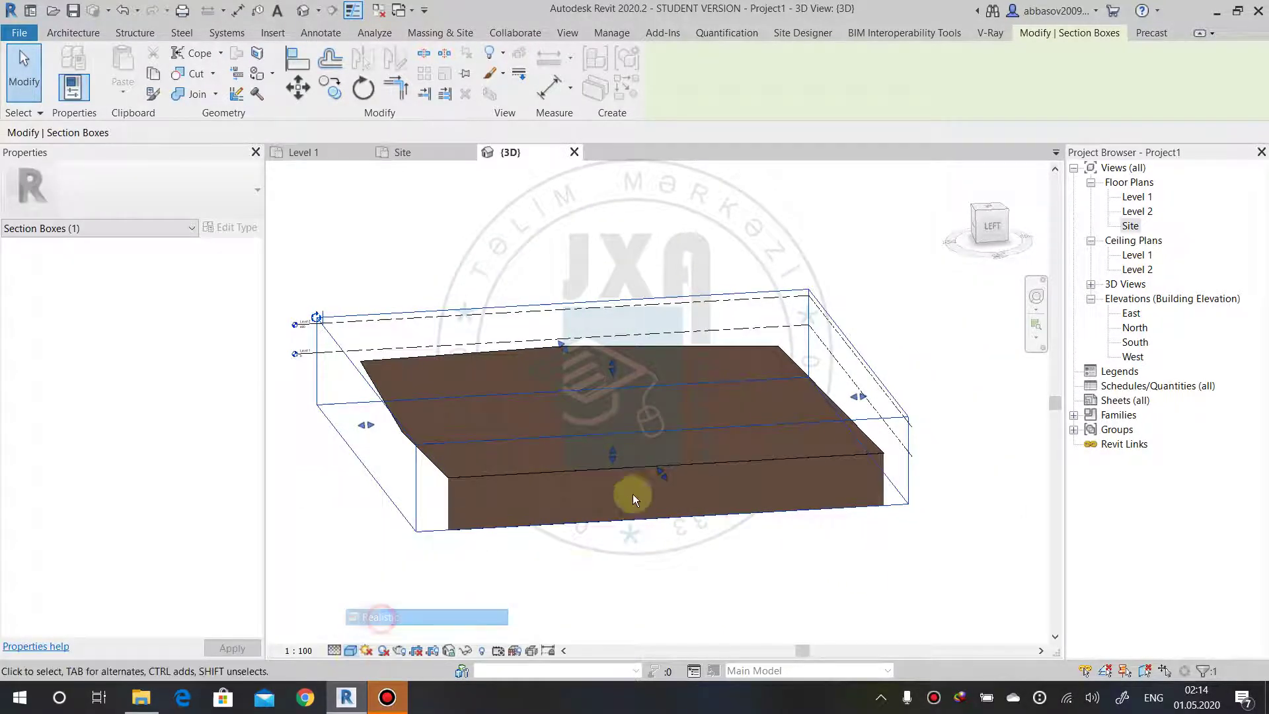
{"action": "scroll", "coordinate": [633, 489], "scroll_direction": "up", "scroll_amount": 2}
{"action": "scroll", "coordinate": [633, 482], "scroll_direction": "up", "scroll_amount": 2}
{"action": "mouse_move", "coordinate": [623, 493]}
{"action": "middle_mouse_down", "text": "shift"}
{"action": "mouse_move", "coordinate": [657, 493]}
{"action": "mouse_move", "coordinate": [680, 448]}
{"action": "mouse_move", "coordinate": [747, 511]}
{"action": "middle_mouse_up", "text": "shift"}
{"action": "mouse_move", "coordinate": [584, 529]}
{"action": "middle_mouse_down", "text": "shift"}
{"action": "mouse_move", "coordinate": [623, 504]}
{"action": "mouse_move", "coordinate": [609, 394]}
{"action": "middle_mouse_up", "text": "shift"}
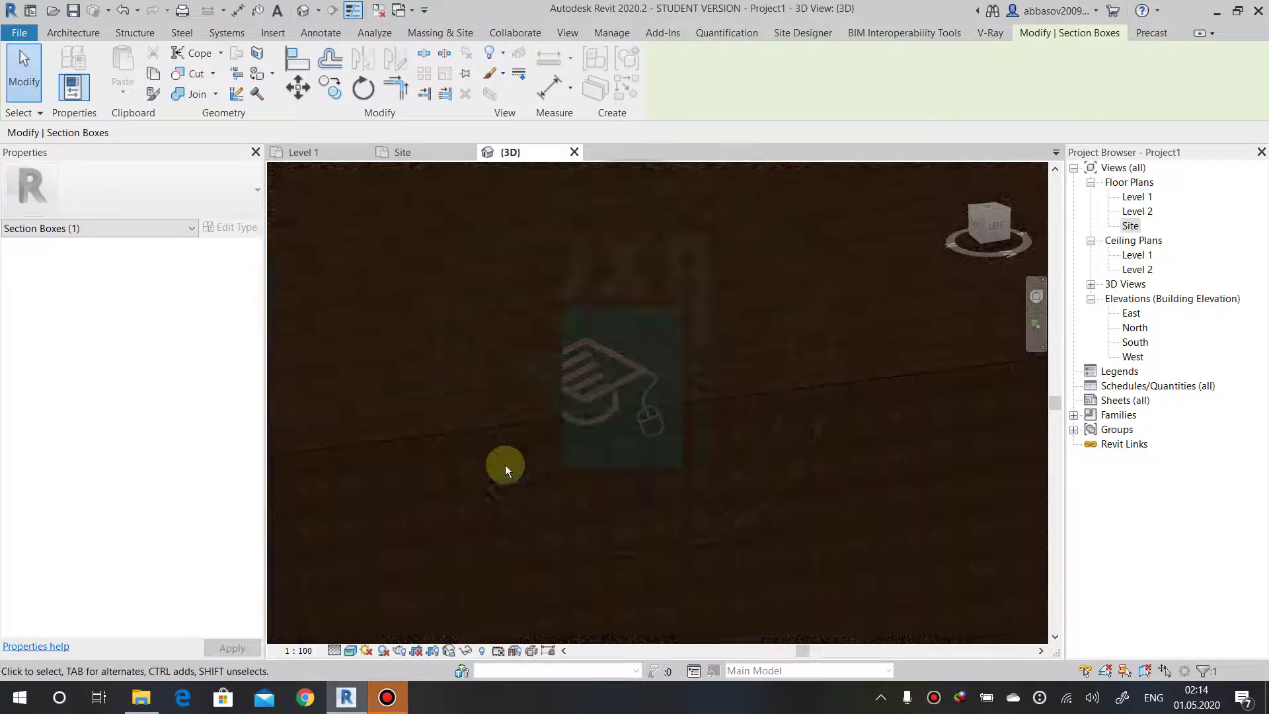
{"action": "left_click", "coordinate": [350, 650]}
{"action": "left_click", "coordinate": [387, 601]}
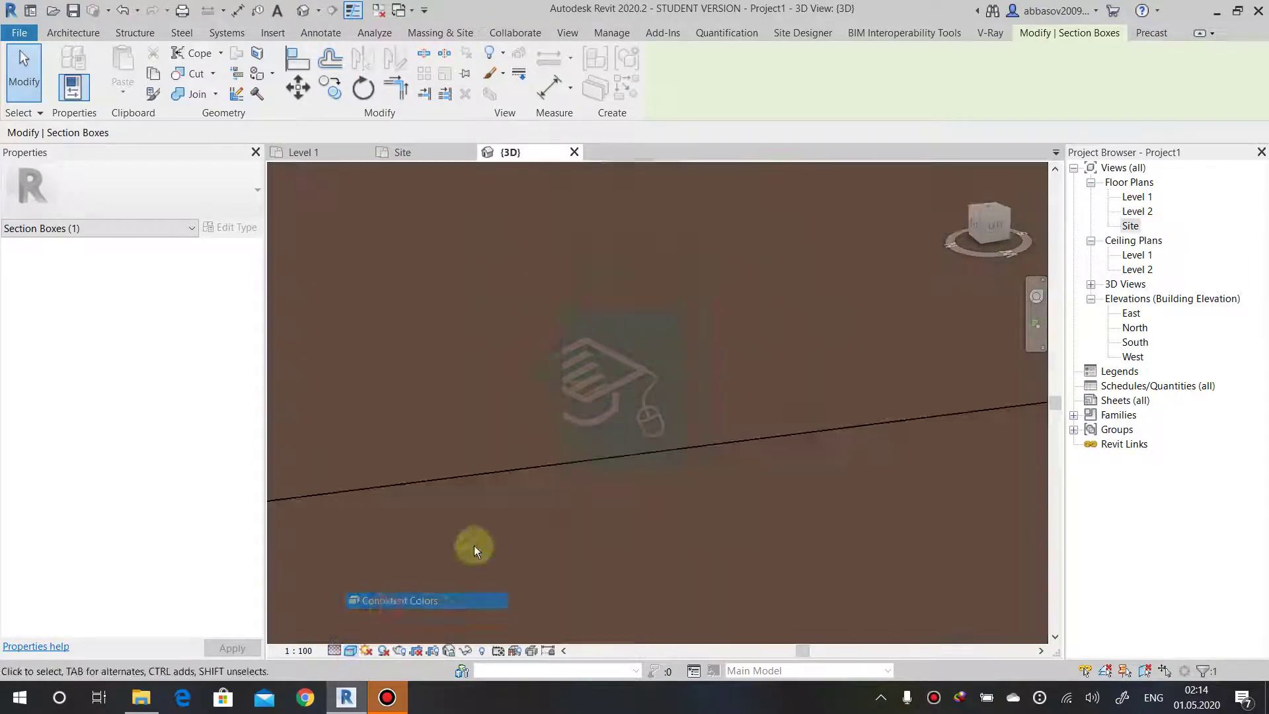
{"action": "mouse_move", "coordinate": [474, 545]}
{"action": "middle_mouse_down", "text": "shift"}
{"action": "mouse_move", "coordinate": [613, 357]}
{"action": "mouse_move", "coordinate": [632, 522]}
{"action": "middle_mouse_up", "text": "shift"}
{"action": "left_click", "coordinate": [634, 539]}
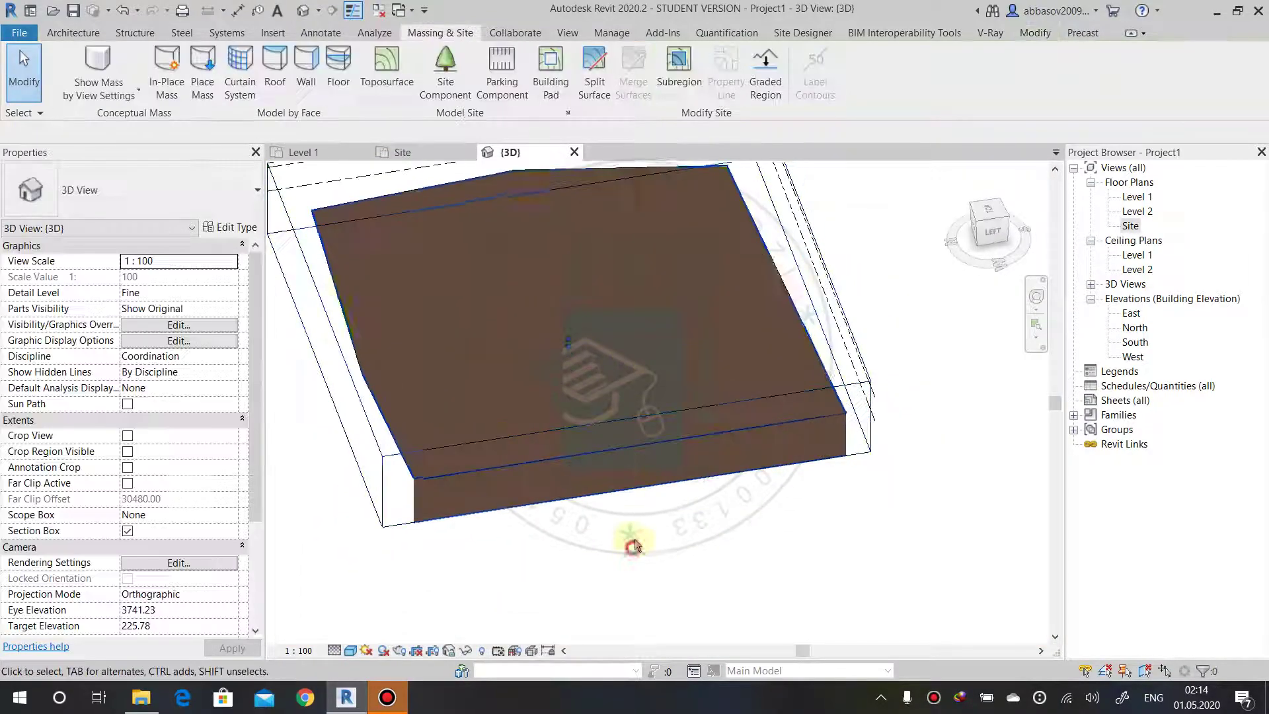
{"action": "left_click", "coordinate": [127, 531]}
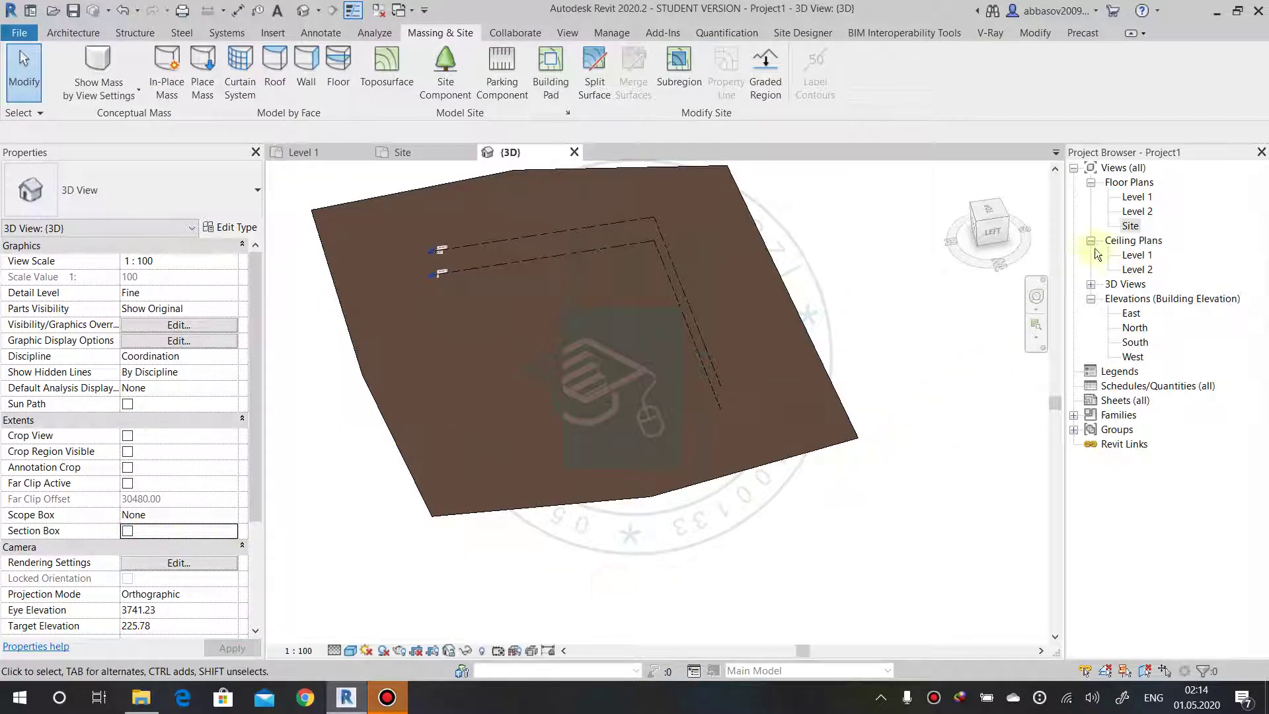
Reopen the Site floor plan and zoom out to fit the whole toposurface.
{"action": "double_click", "coordinate": [1130, 227]}
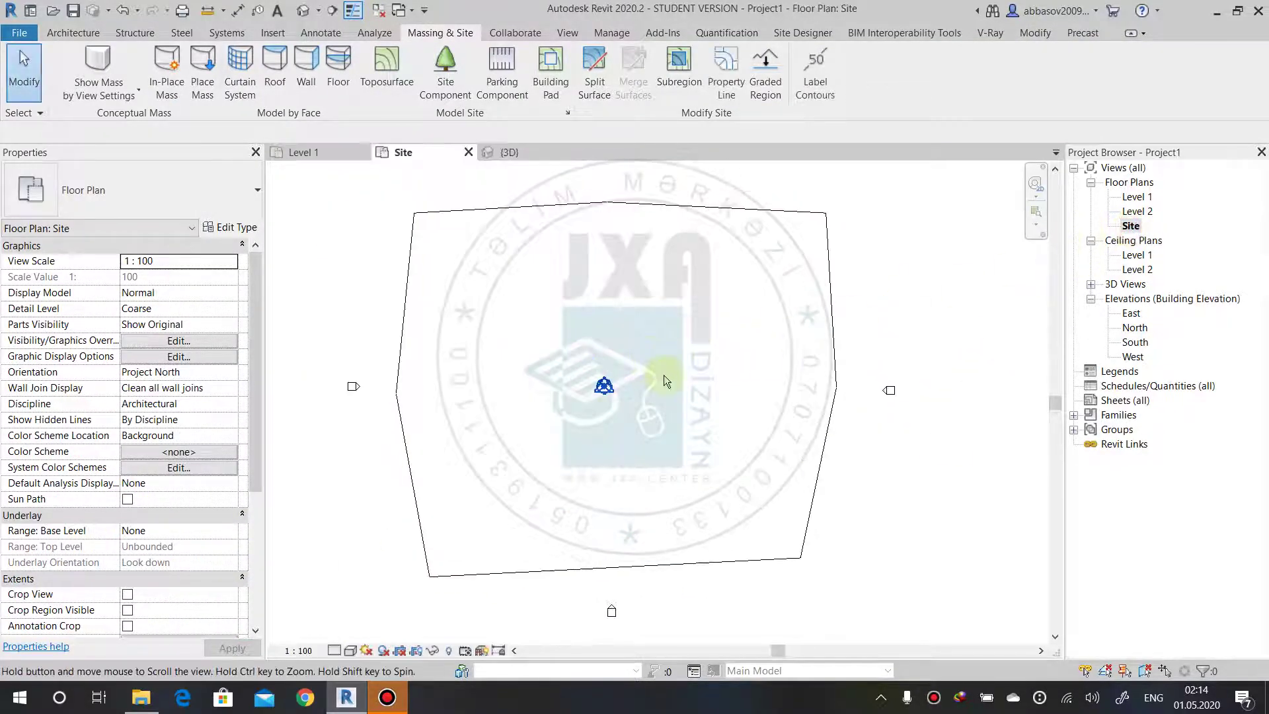
{"action": "scroll", "coordinate": [664, 375], "scroll_direction": "down", "scroll_amount": 1}
{"action": "scroll", "coordinate": [660, 402], "scroll_direction": "down", "scroll_amount": 1}
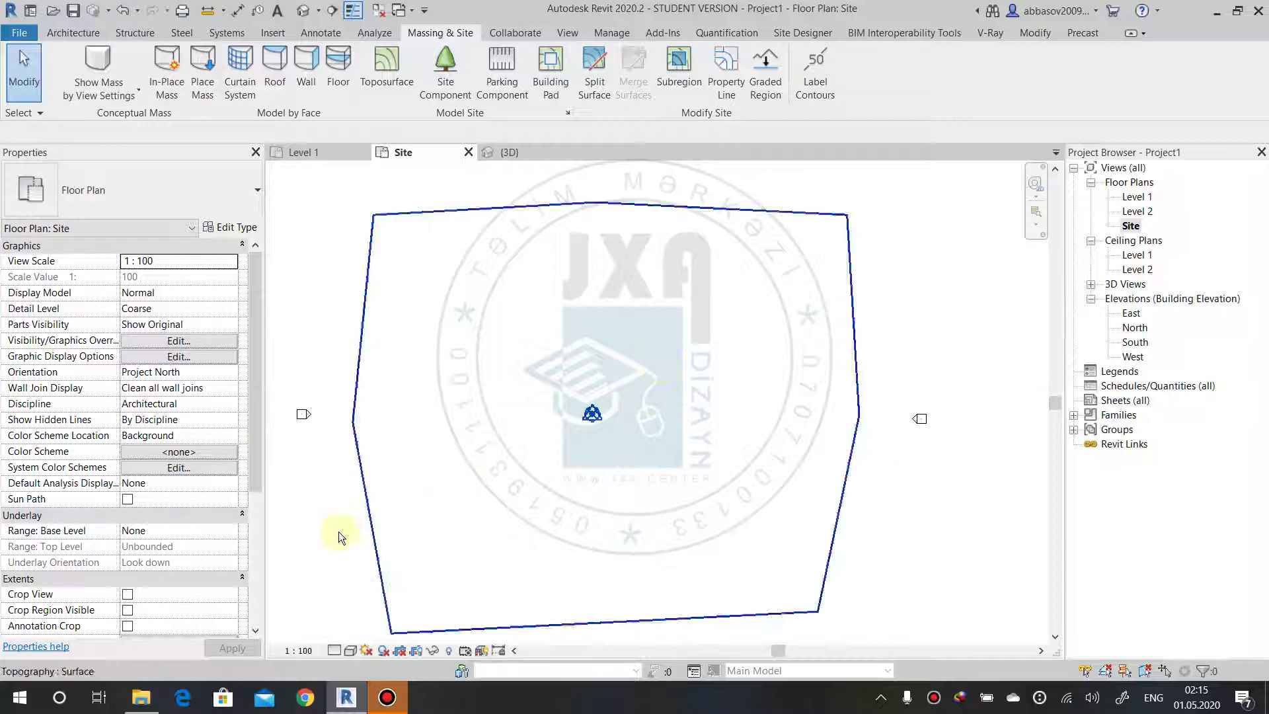
Search 'google maps' in Edge and open the Google Maps result.
{"action": "left_click", "coordinate": [184, 699]}
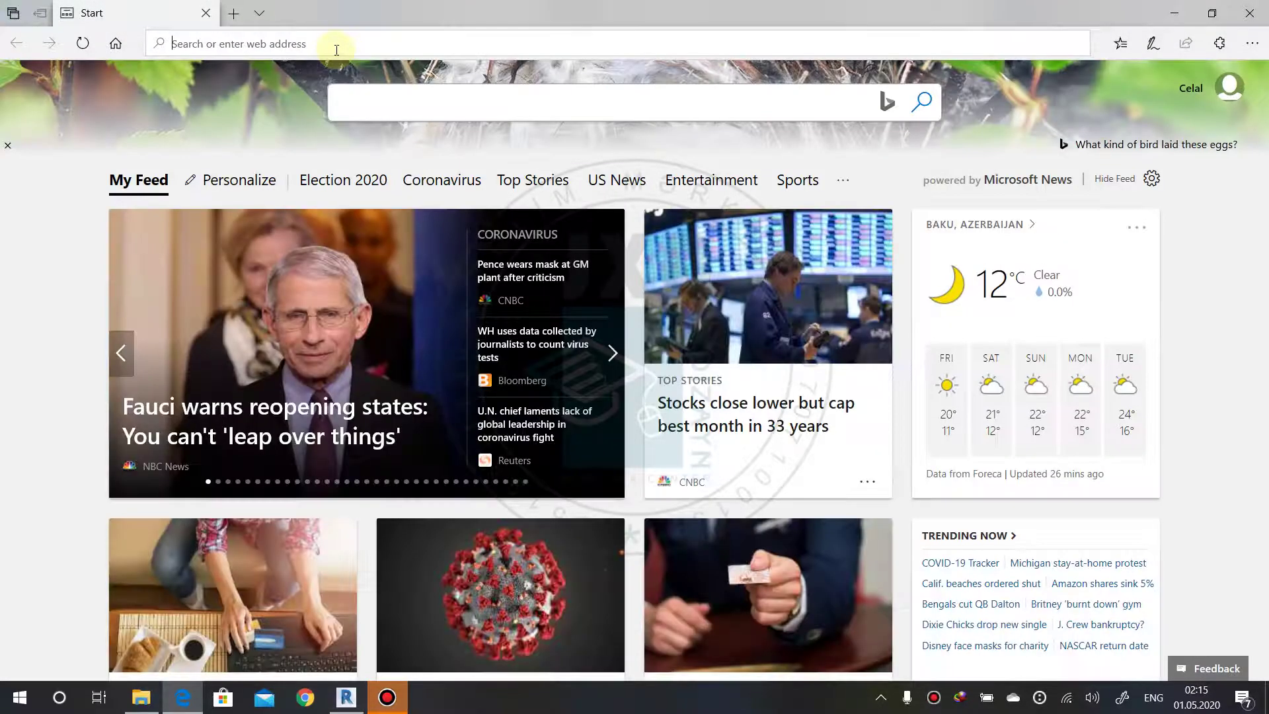
{"action": "type", "text": "googl"}
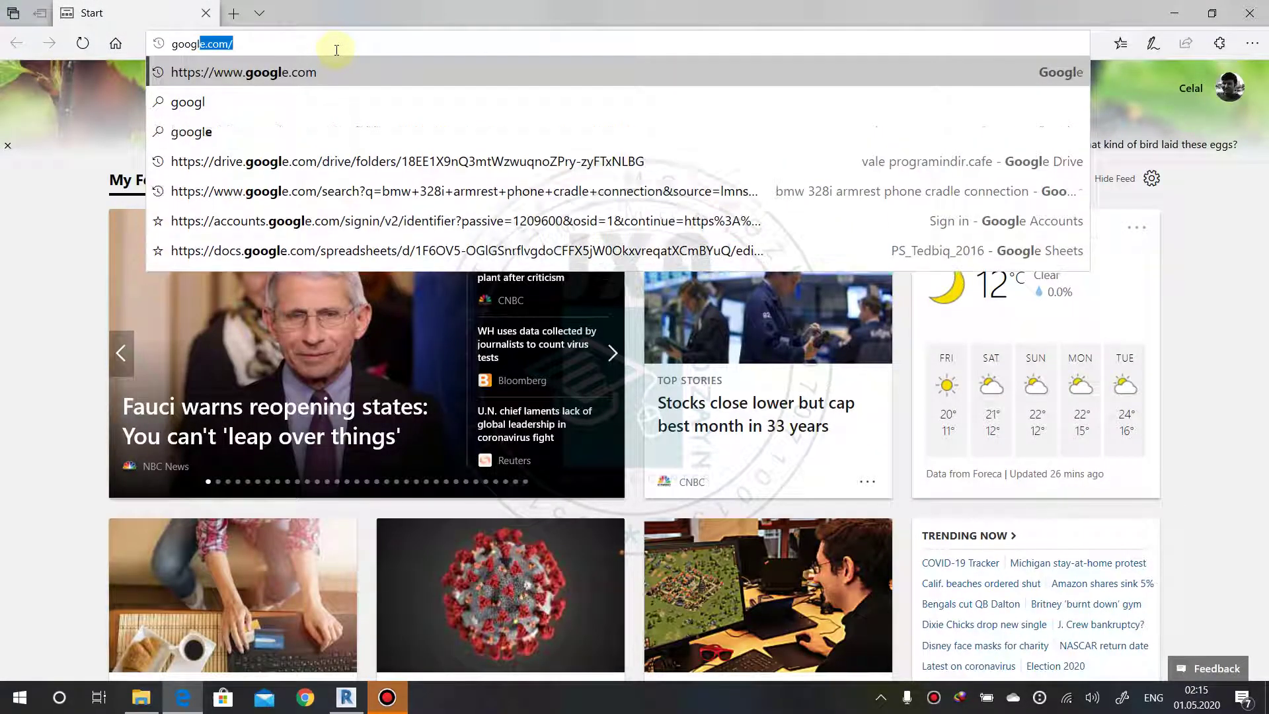
{"action": "type", "text": "e maps"}
{"action": "key", "text": "Return"}
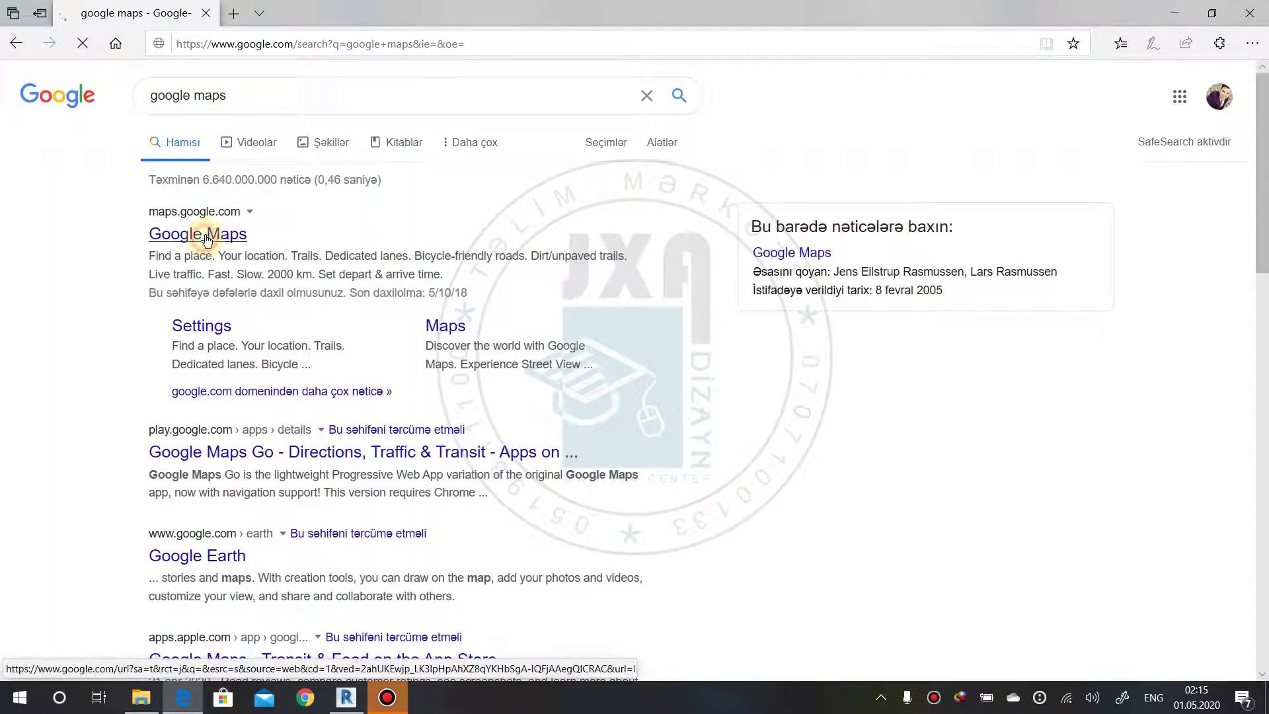
{"action": "left_click", "coordinate": [206, 238]}
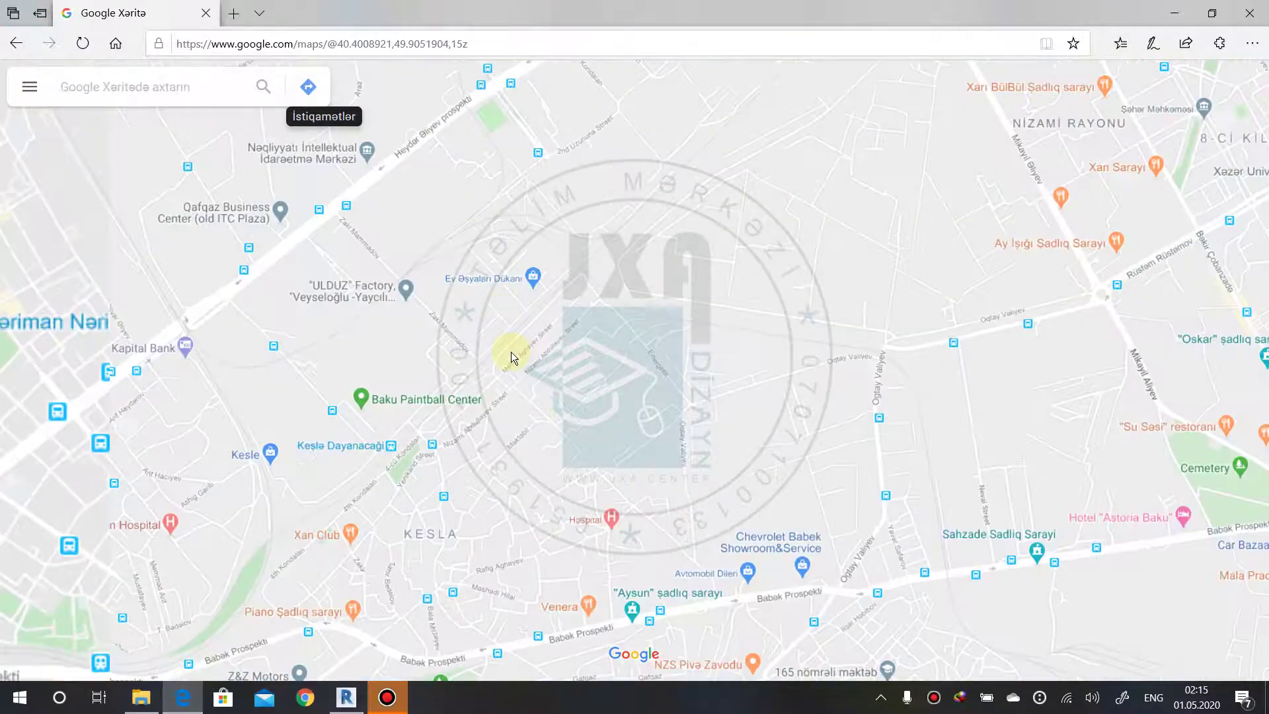
Zoom and pan the map in toward the Kesla site area.
{"action": "scroll", "coordinate": [510, 355], "scroll_direction": "up", "scroll_amount": 2}
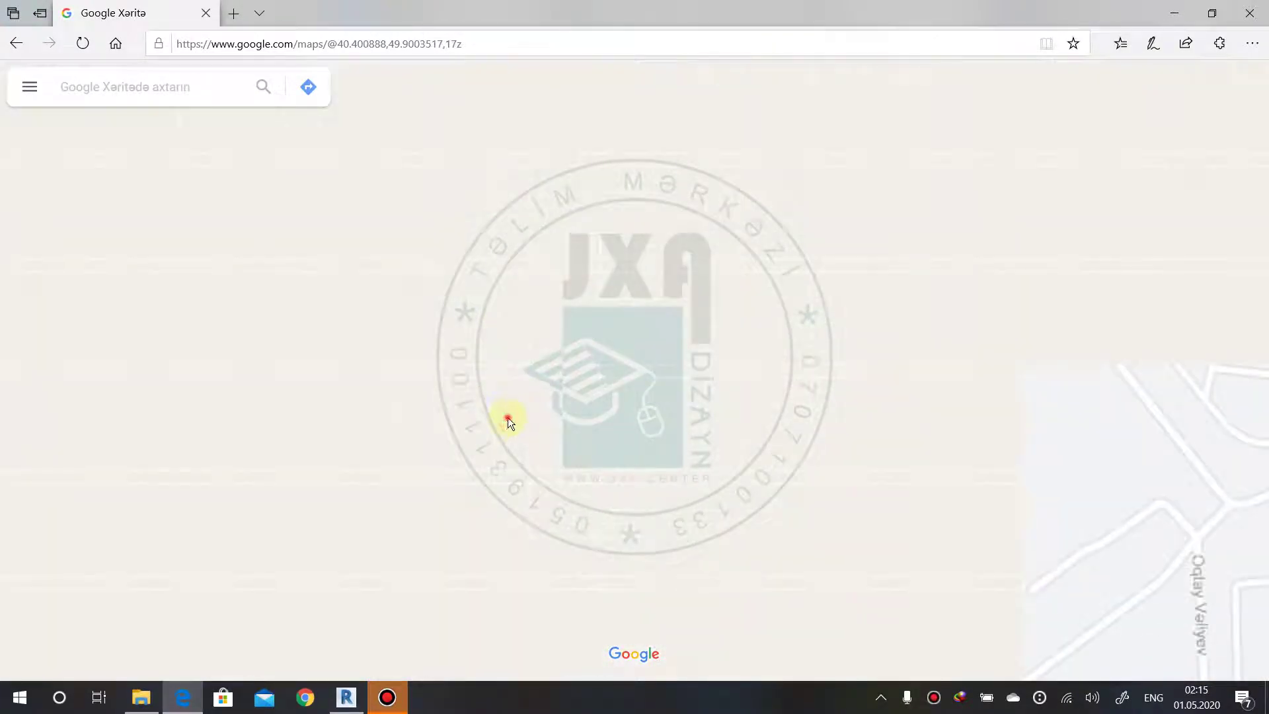
{"action": "left_click_drag", "start_coordinate": [508, 417], "coordinate": [446, 344]}
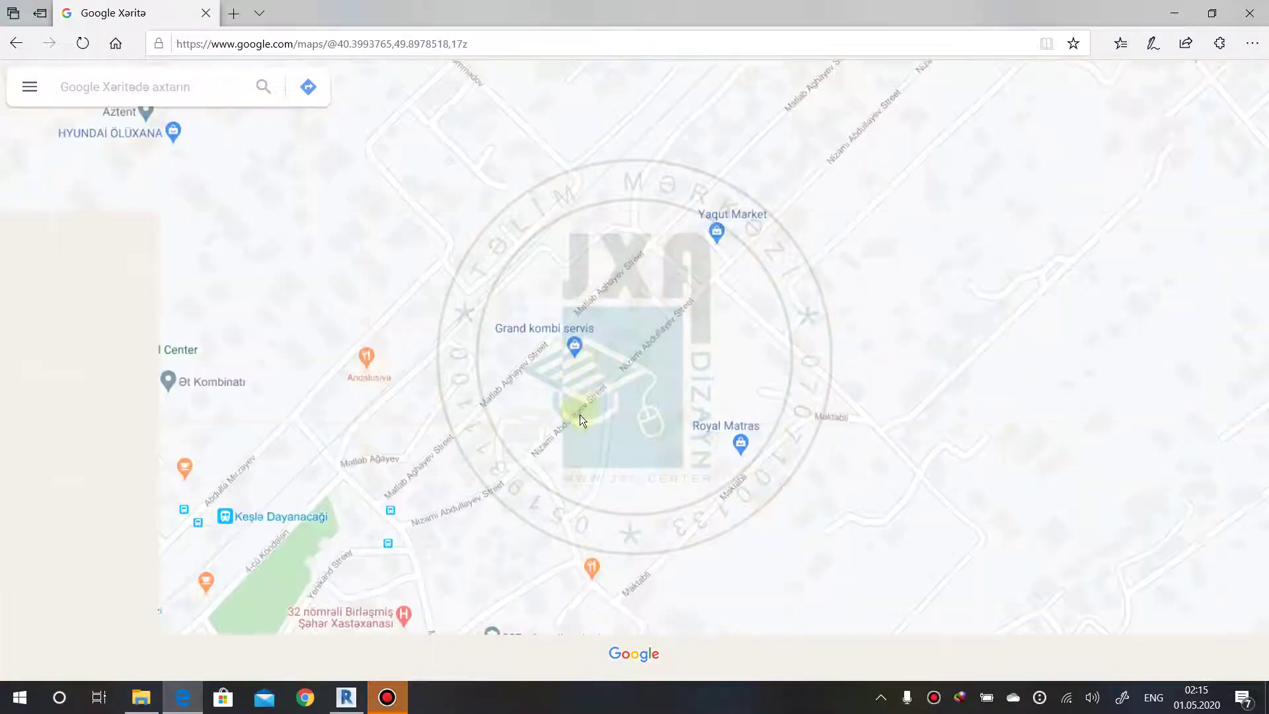
{"action": "scroll", "coordinate": [621, 256], "scroll_direction": "up", "scroll_amount": 1}
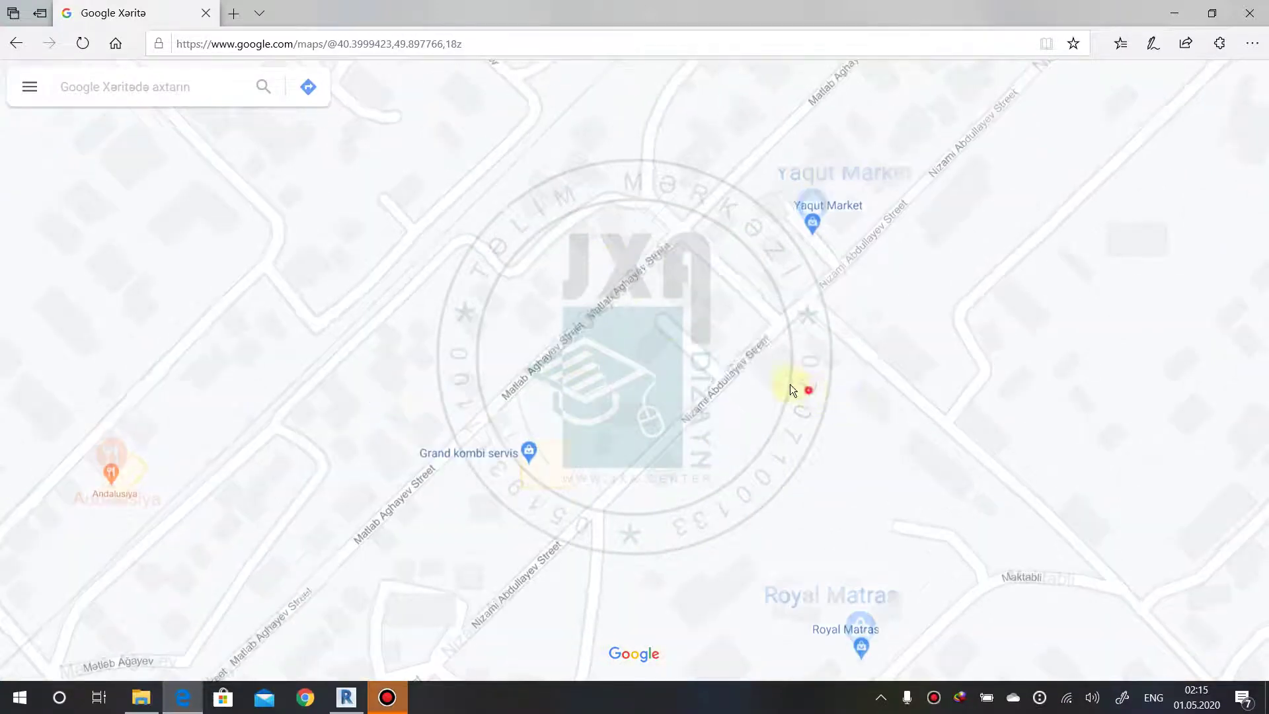
{"action": "left_click_drag", "start_coordinate": [791, 384], "coordinate": [694, 338]}
{"action": "scroll", "coordinate": [707, 303], "scroll_direction": "up", "scroll_amount": 1}
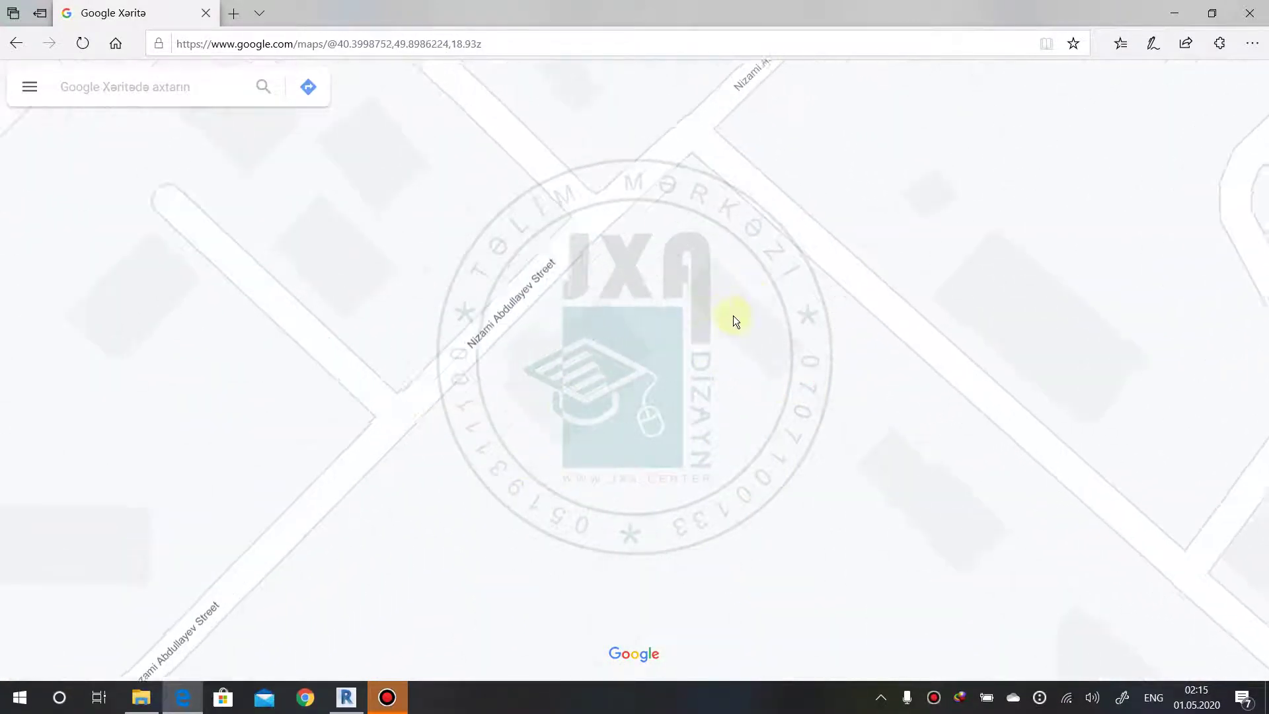
{"action": "scroll", "coordinate": [705, 332], "scroll_direction": "up", "scroll_amount": 1}
Centre the map on the Nizami Abdullayev Street intersection and open Start search.
{"action": "left_click_drag", "start_coordinate": [705, 332], "coordinate": [532, 456]}
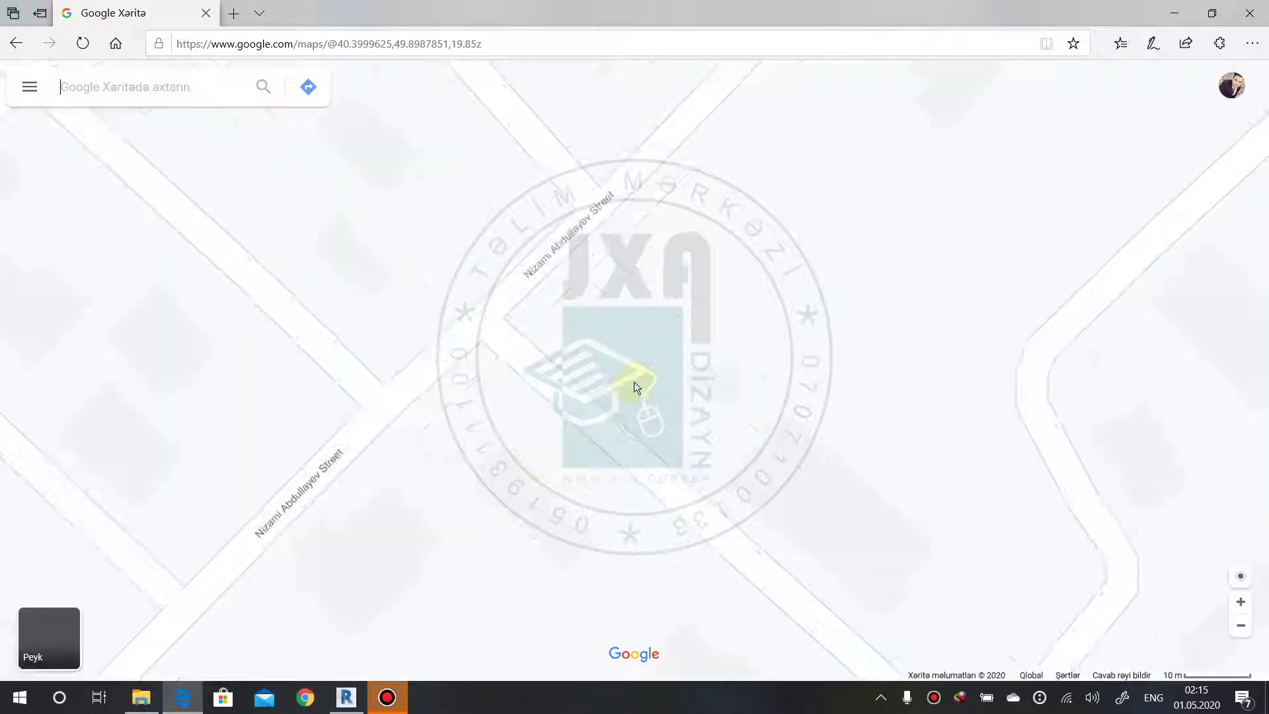
{"action": "scroll", "coordinate": [633, 382], "scroll_direction": "down", "scroll_amount": 1}
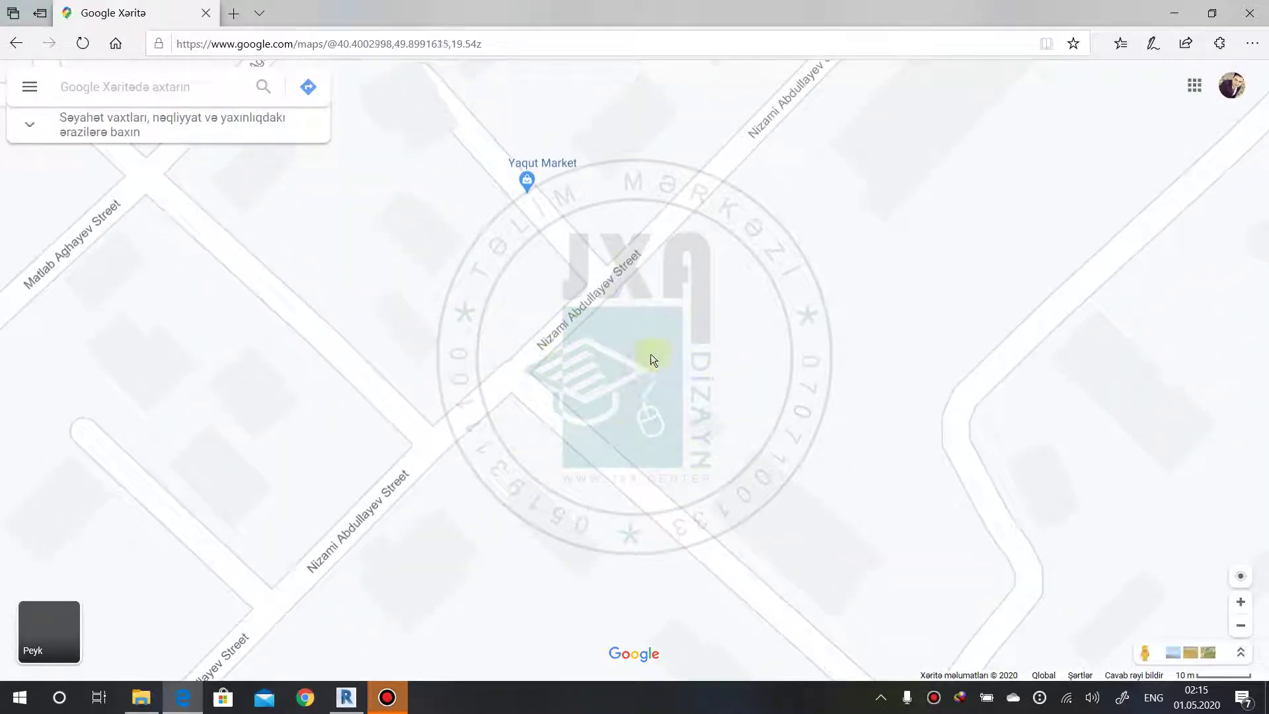
{"action": "left_click_drag", "start_coordinate": [648, 359], "coordinate": [634, 365]}
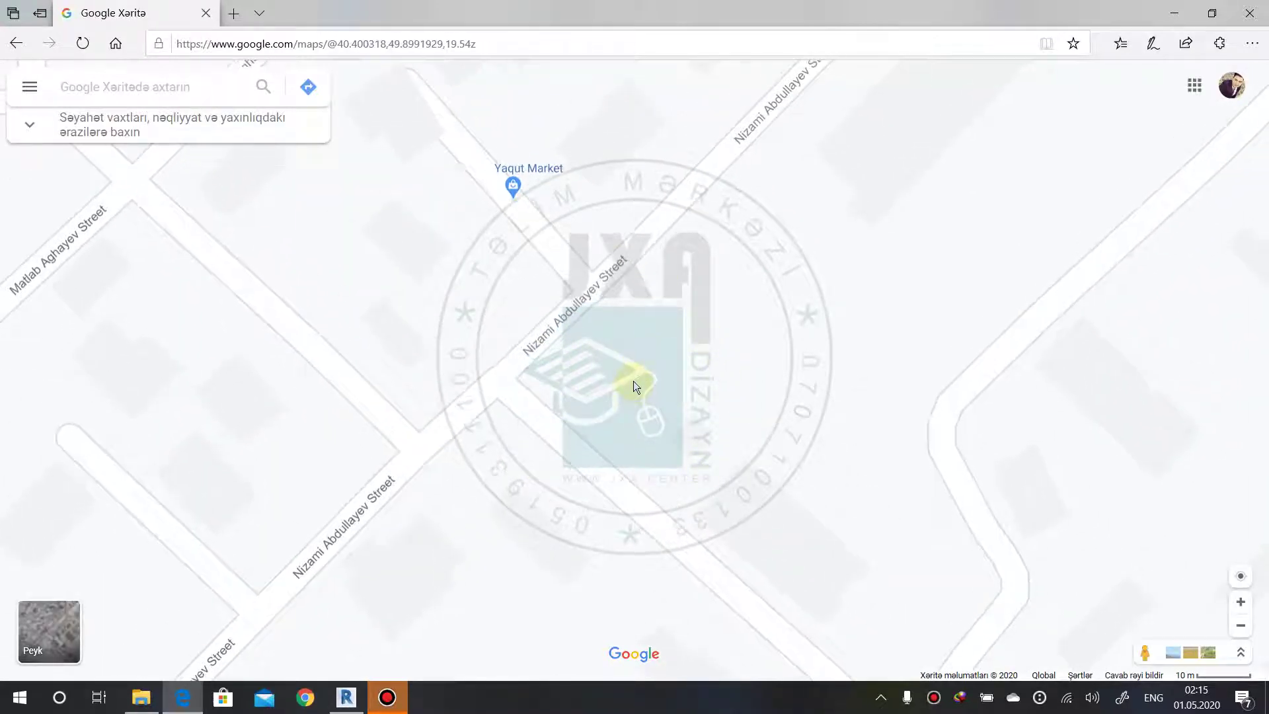
{"action": "scroll", "coordinate": [631, 364], "scroll_direction": "up", "scroll_amount": 1}
{"action": "left_click_drag", "start_coordinate": [635, 383], "coordinate": [644, 390]}
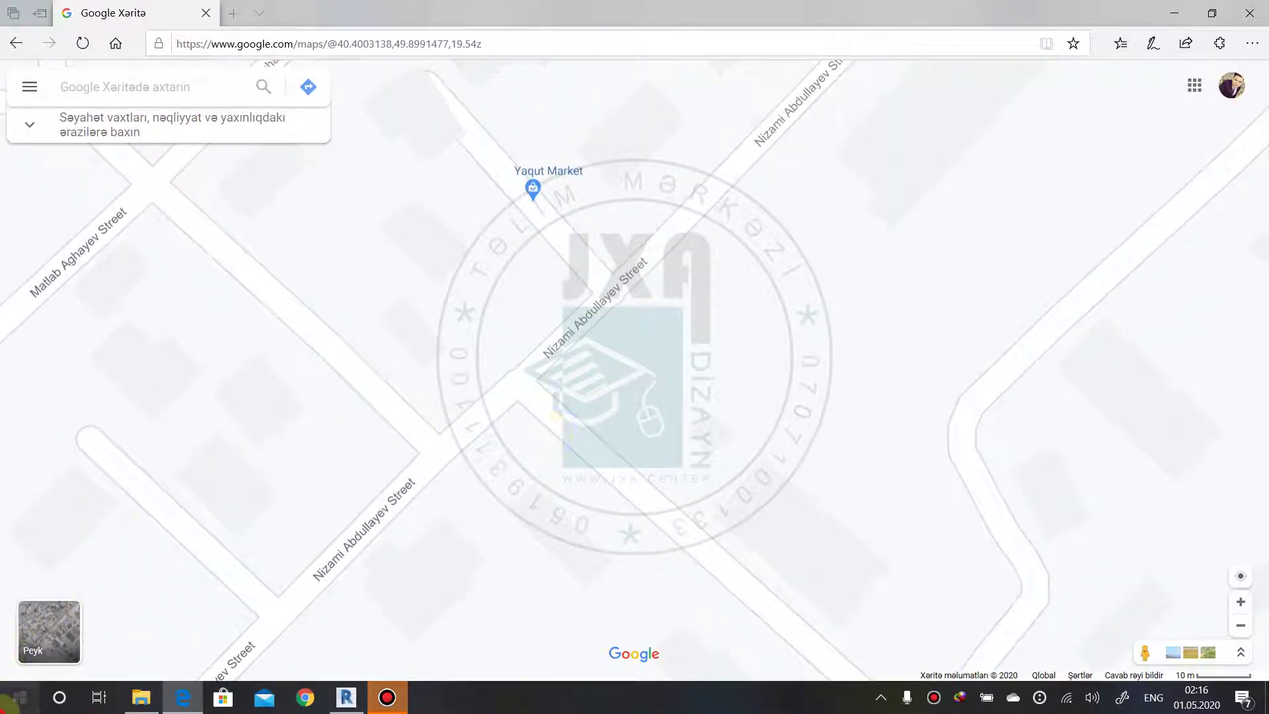
{"action": "left_click", "coordinate": [19, 697]}
Capture the visible street map with a new Snipping Tool snip.
{"action": "type", "text": "sni"}
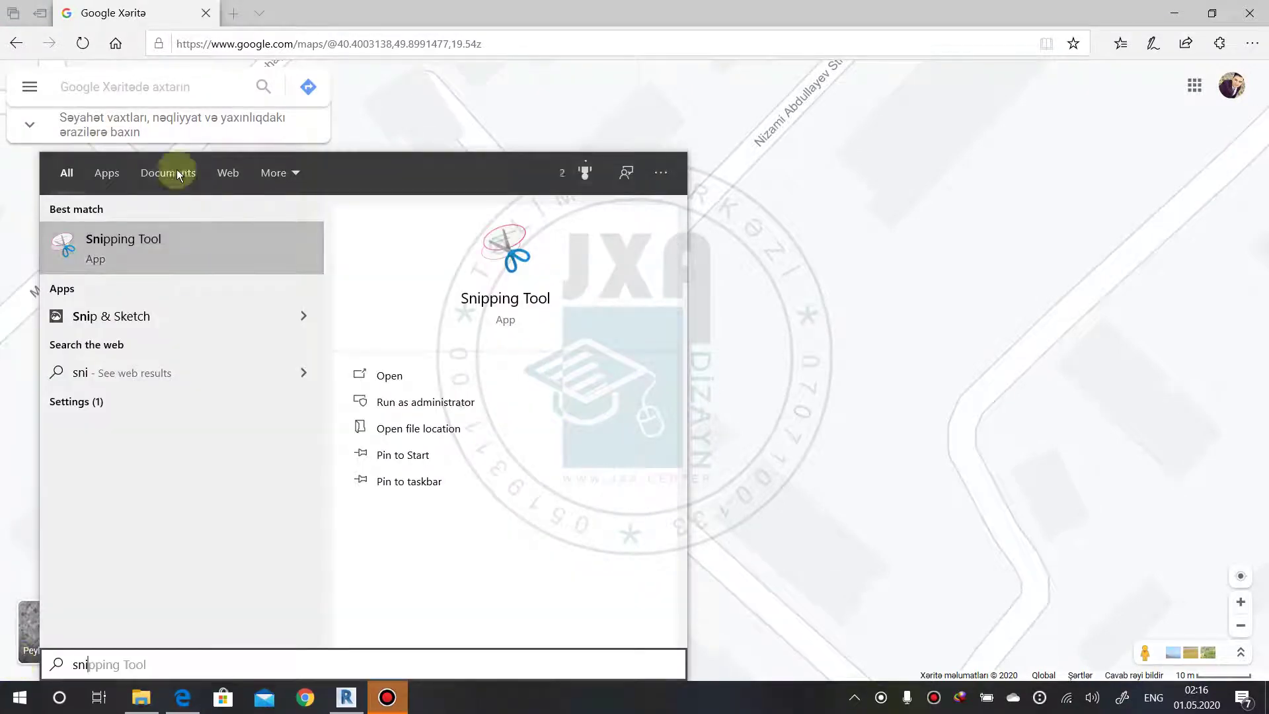
{"action": "left_click", "coordinate": [142, 241]}
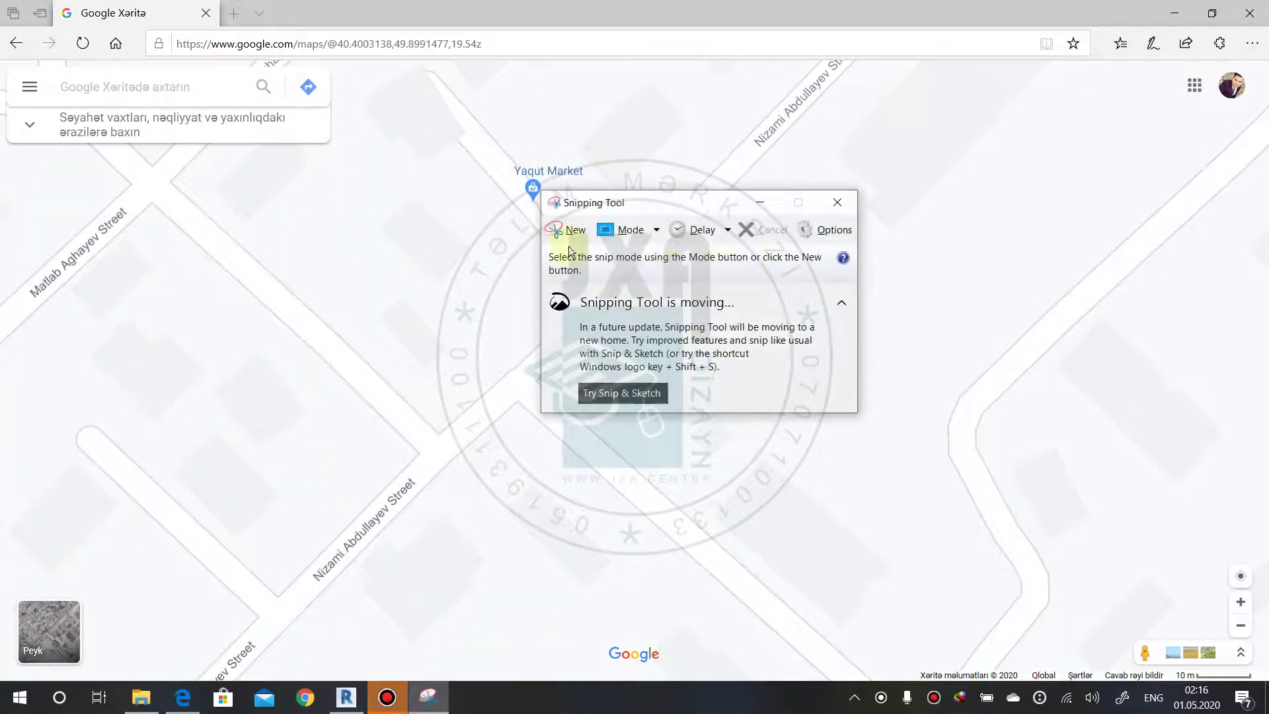
{"action": "left_click", "coordinate": [570, 235]}
{"action": "mouse_move", "coordinate": [1158, 63]}
{"action": "left_mouse_down"}
{"action": "mouse_move", "coordinate": [500, 473]}
{"action": "mouse_move", "coordinate": [88, 677]}
{"action": "left_mouse_up"}
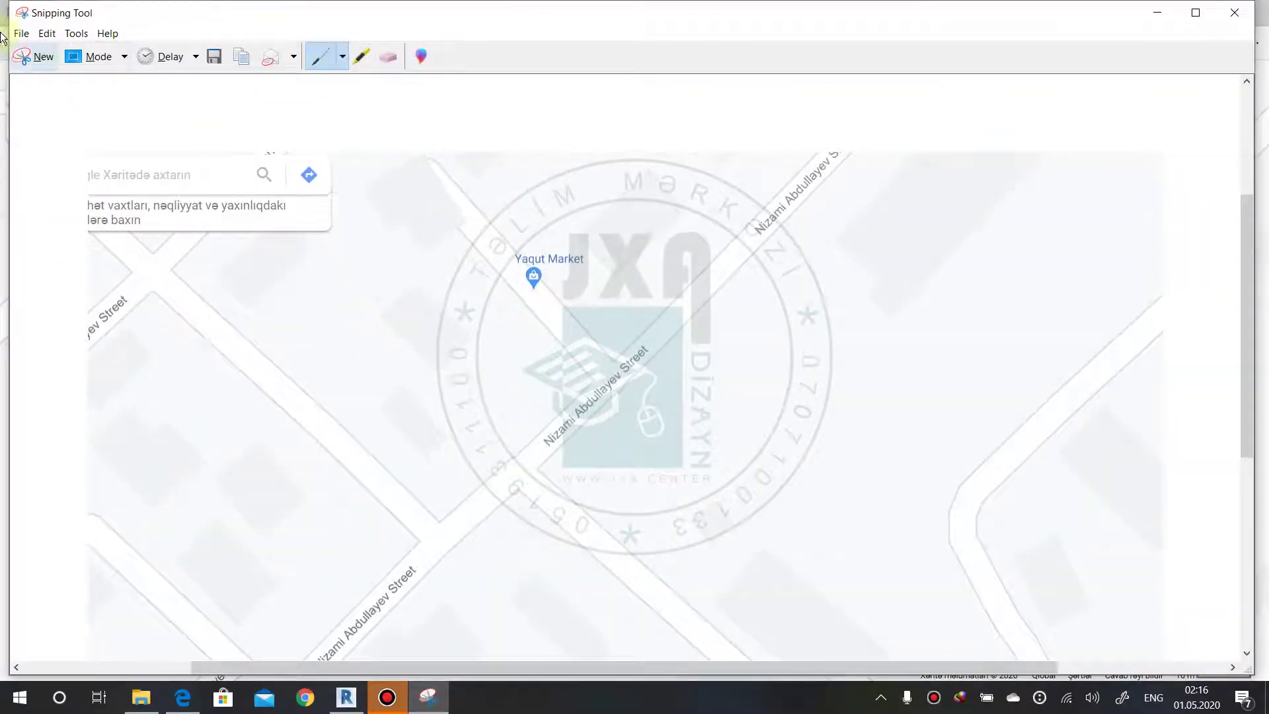
Save the snip as PNG 'erazi sekli' in Desktop > Lesson-Landscape and return to the map.
{"action": "left_click", "coordinate": [214, 56]}
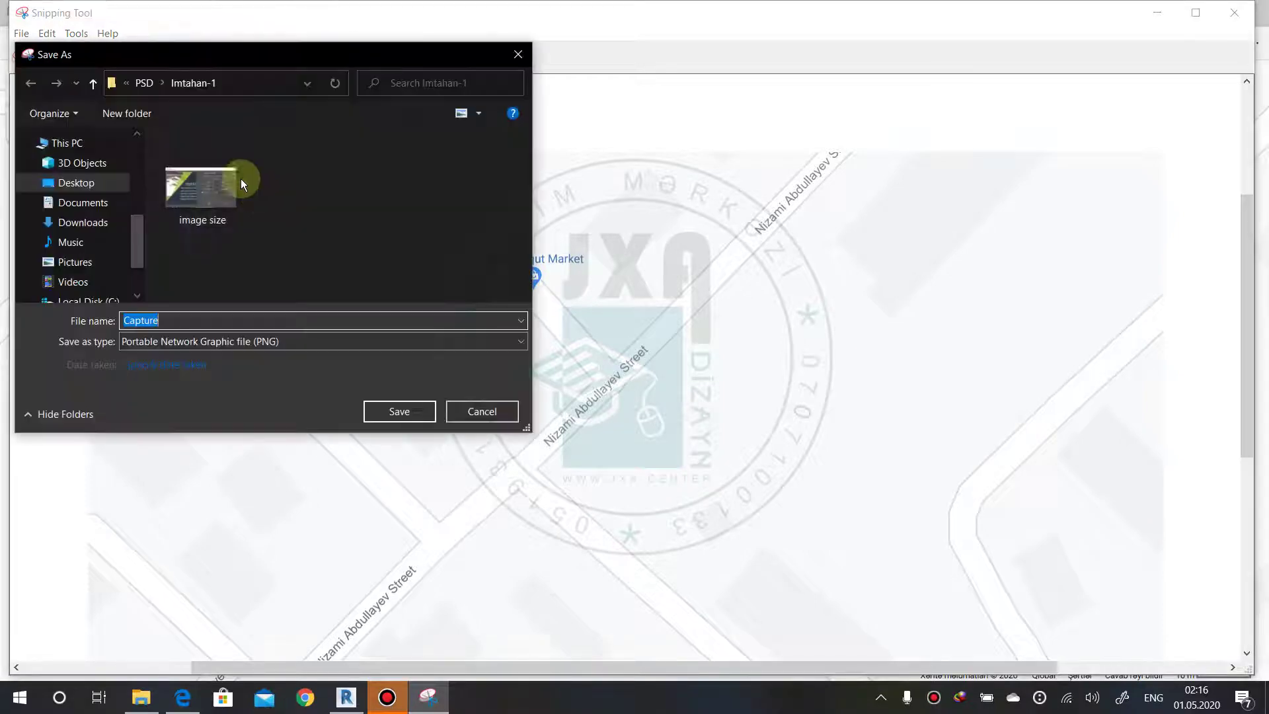
{"action": "left_click", "coordinate": [78, 184]}
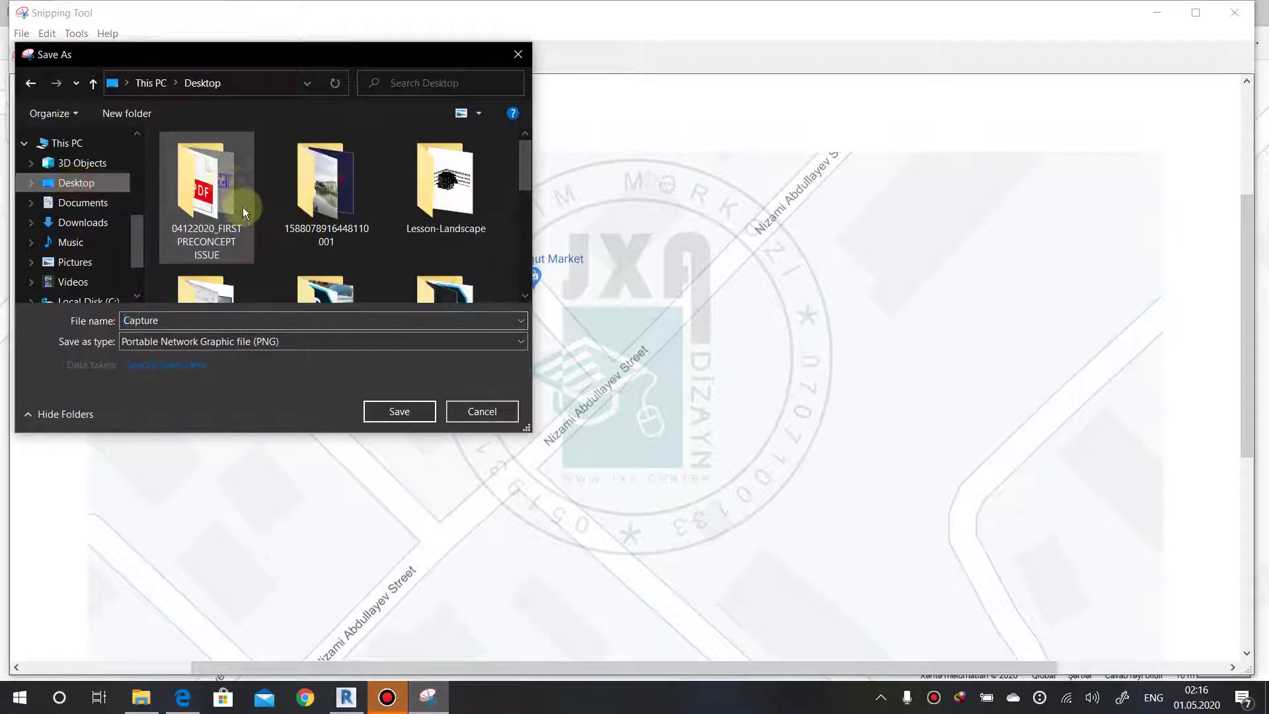
{"action": "scroll", "coordinate": [374, 224], "scroll_direction": "down", "scroll_amount": 1}
{"action": "double_click", "coordinate": [444, 152]}
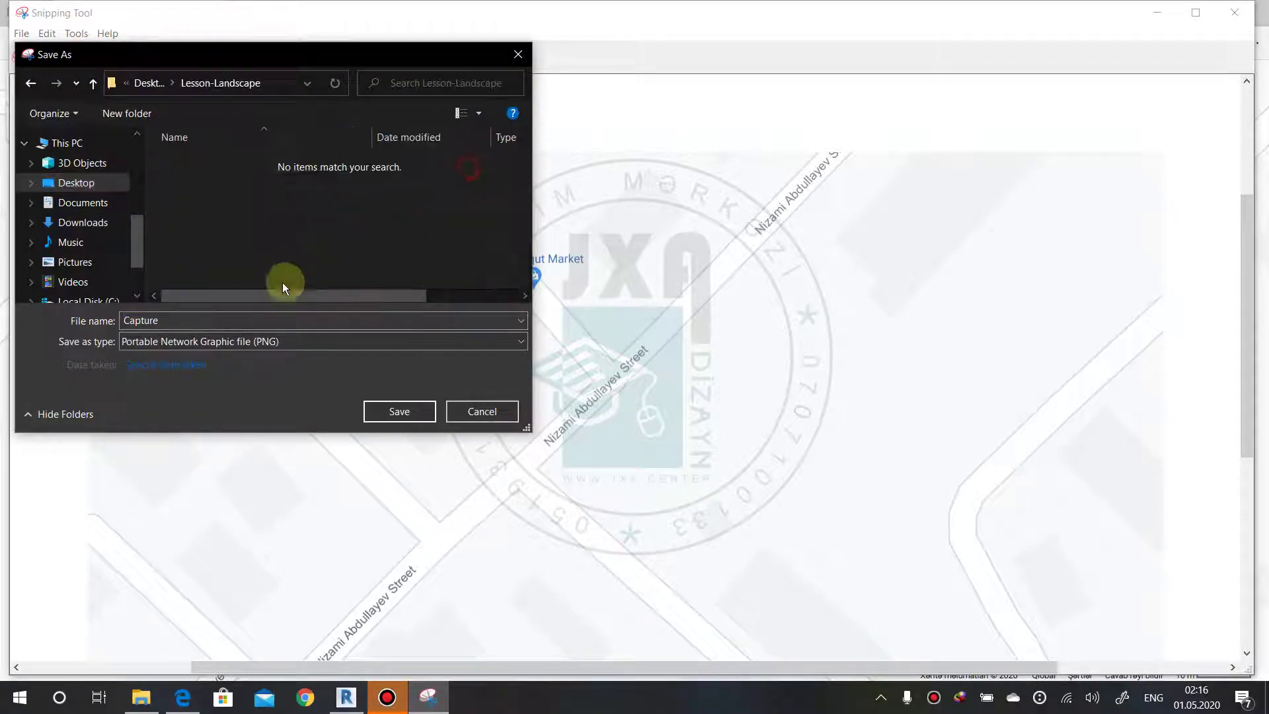
{"action": "double_click", "coordinate": [271, 323]}
{"action": "type", "text": "erazi sekli"}
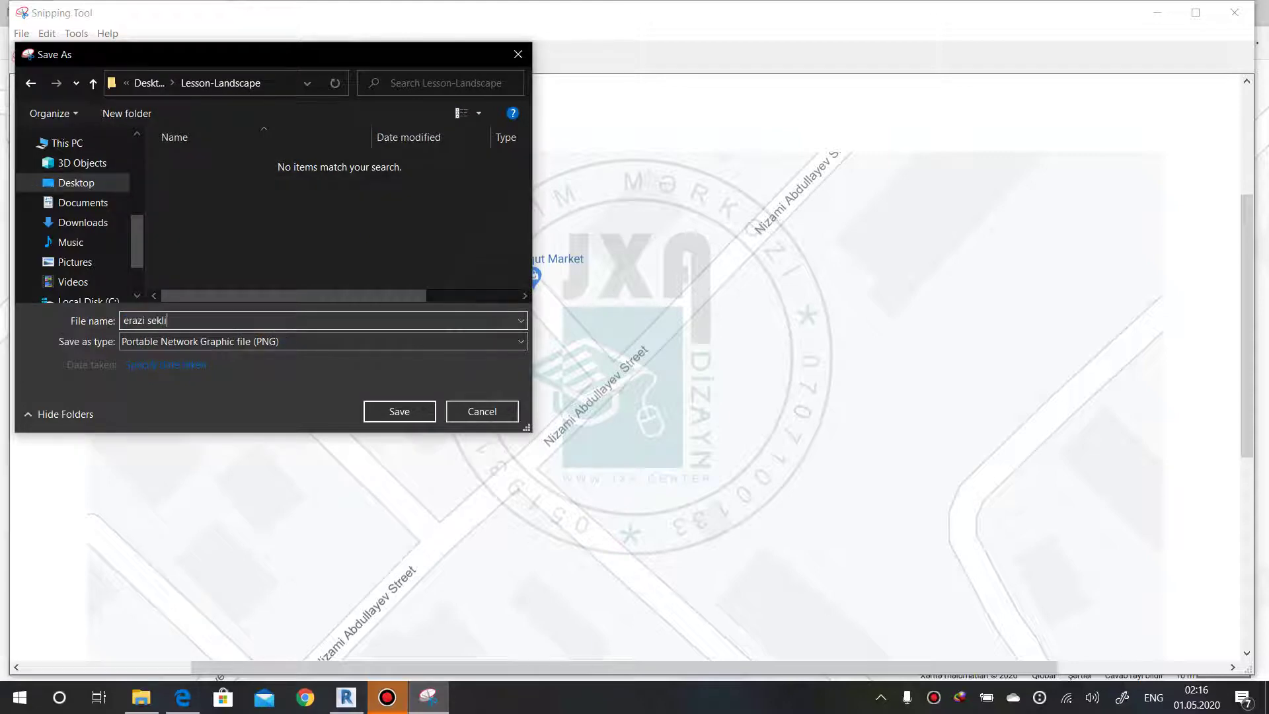
{"action": "key", "text": "Return"}
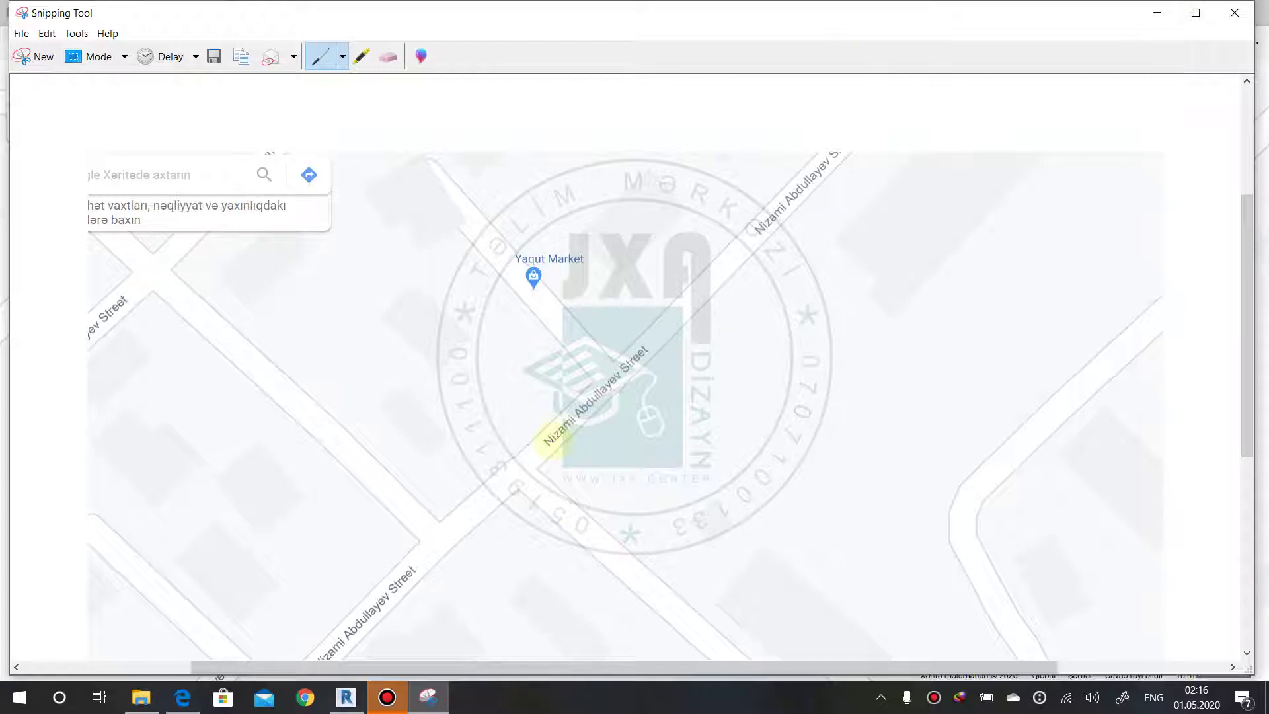
{"action": "key", "text": "alt+Tab"}
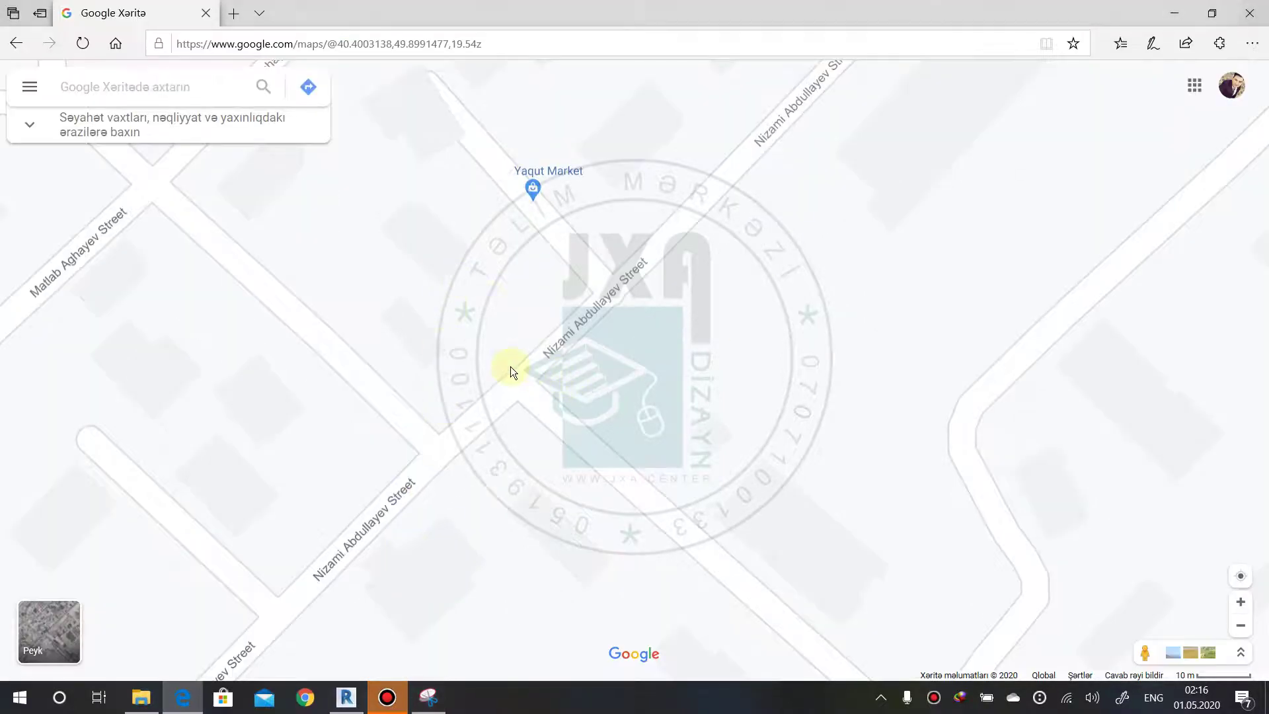
Measure a 3.29 m reference distance across the Nizami Abdullayev Street corner in Google Maps.
{"action": "right_click", "coordinate": [524, 369]}
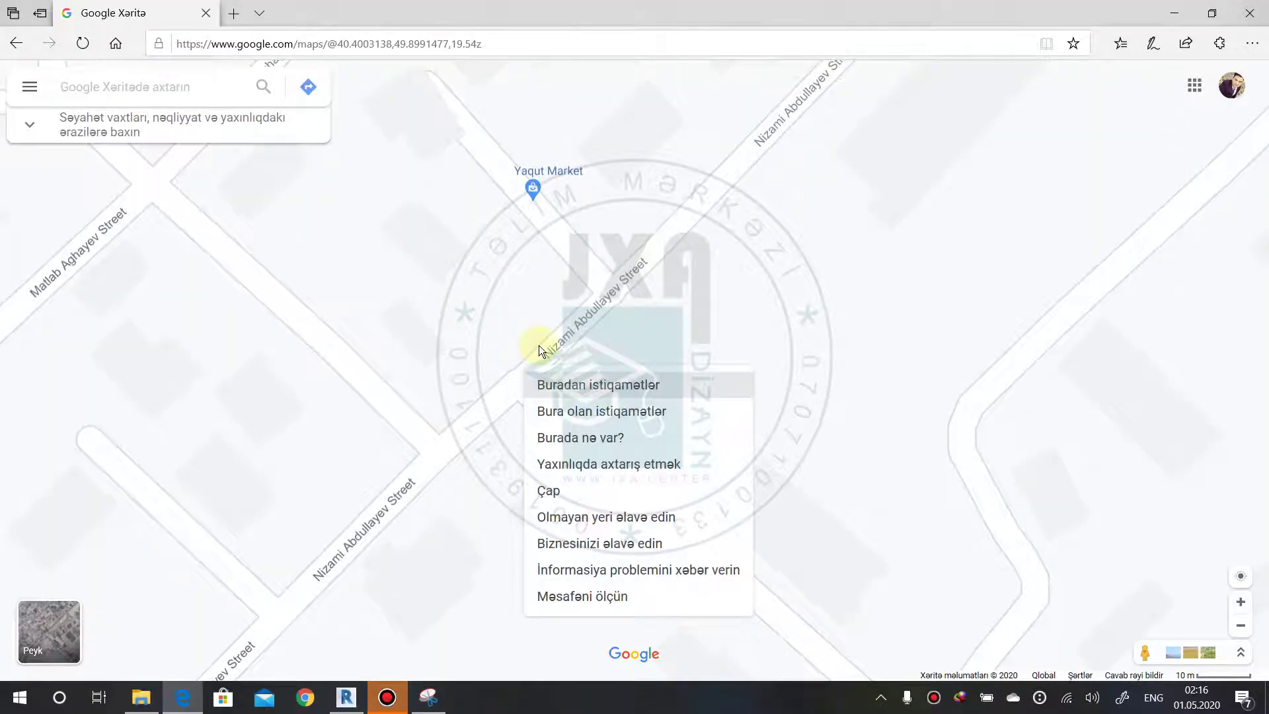
{"action": "left_click", "coordinate": [567, 602]}
{"action": "scroll", "coordinate": [532, 386], "scroll_direction": "up", "scroll_amount": 2}
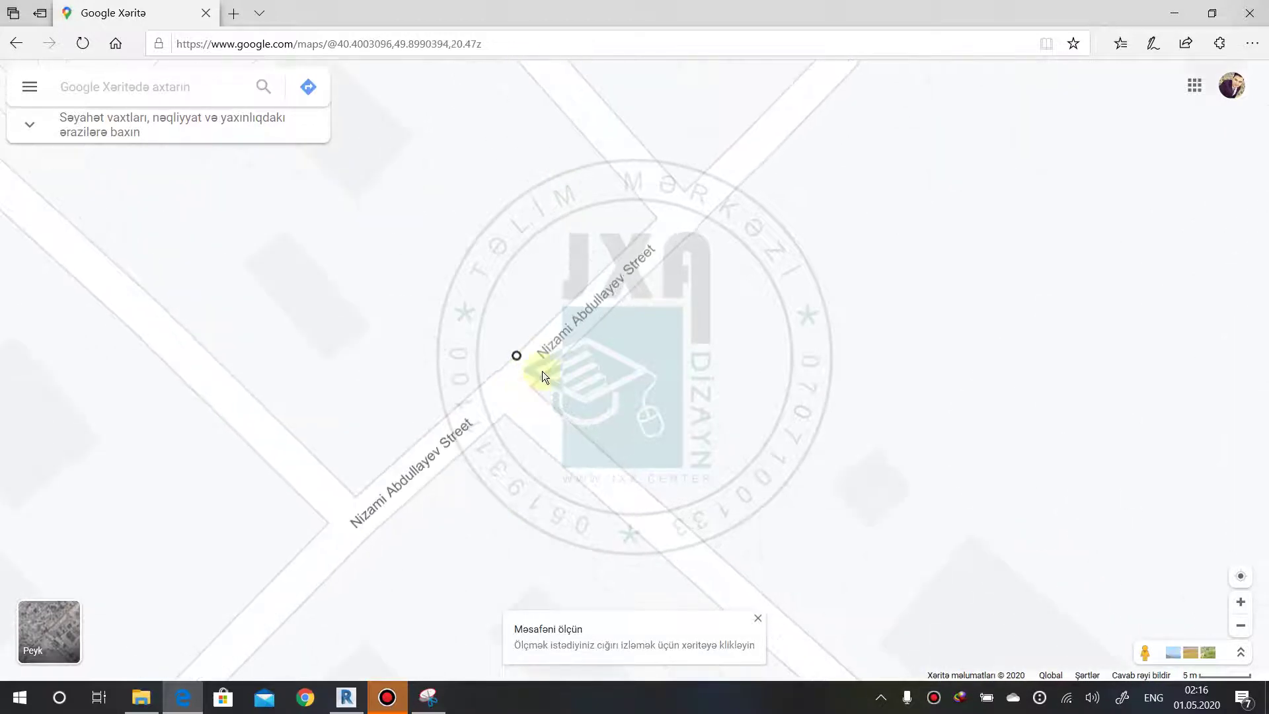
{"action": "scroll", "coordinate": [536, 373], "scroll_direction": "up", "scroll_amount": 1}
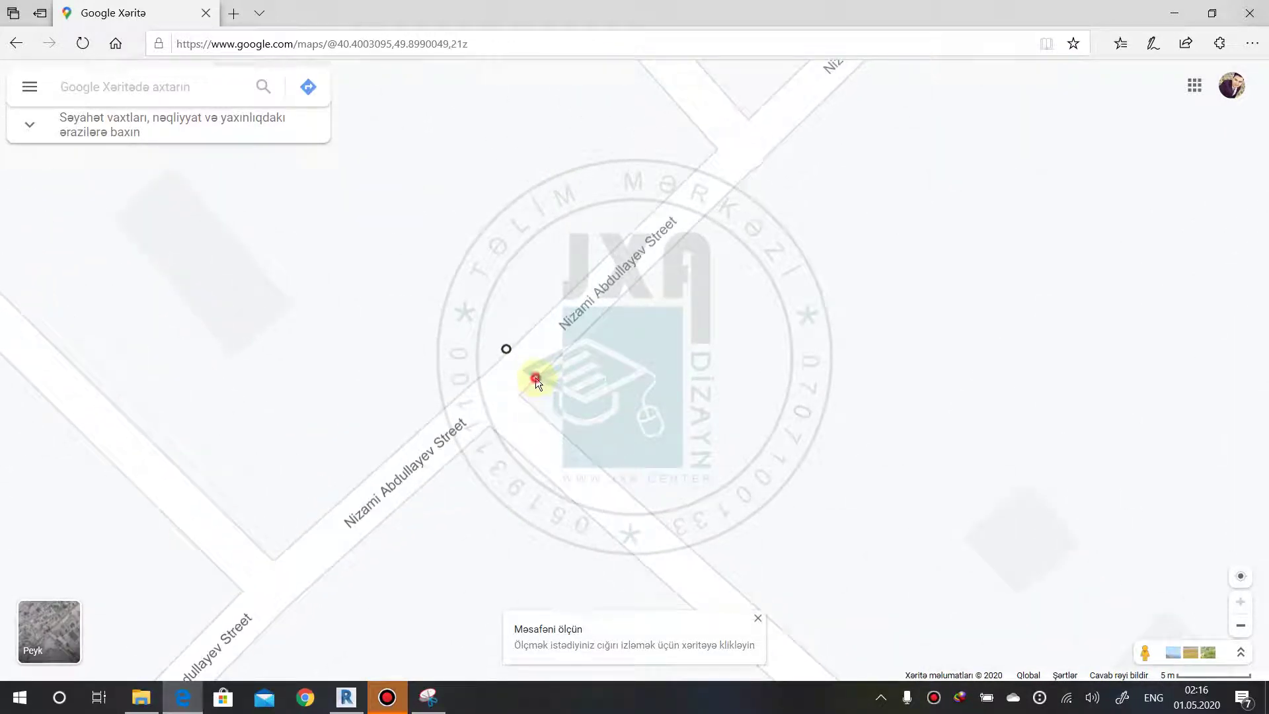
{"action": "left_click", "coordinate": [535, 378]}
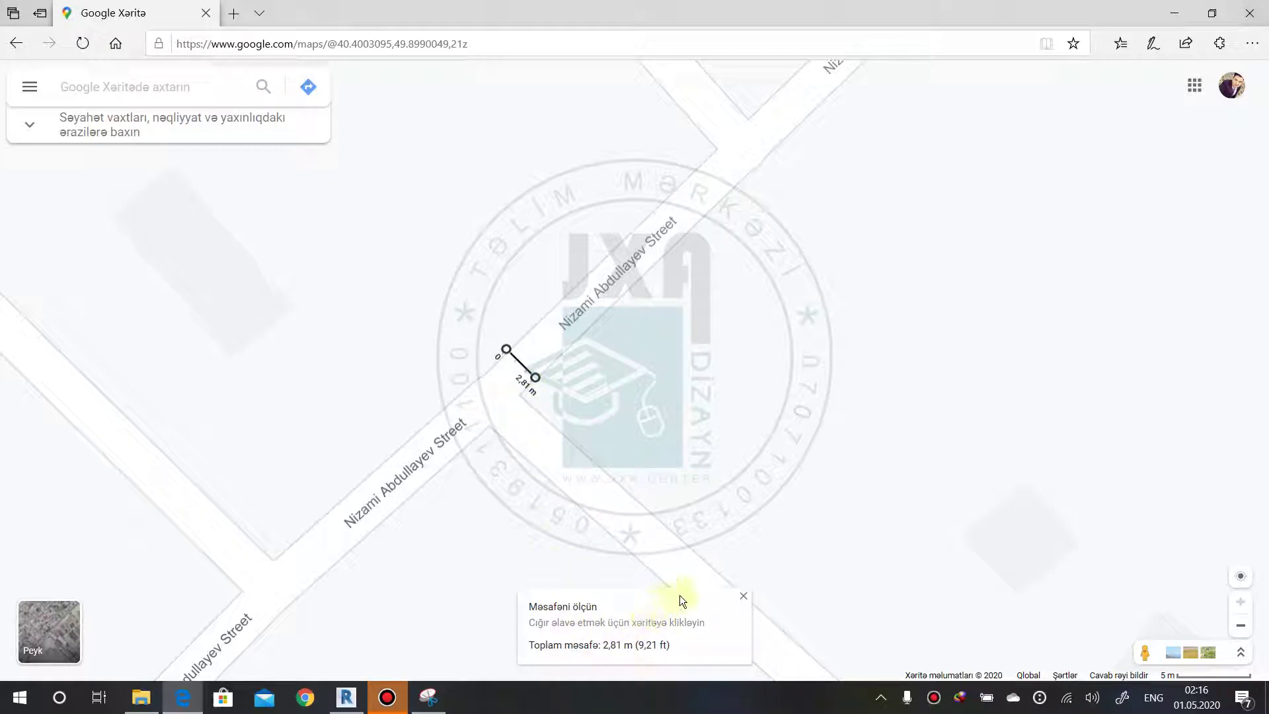
{"action": "left_click_drag", "start_coordinate": [507, 349], "coordinate": [540, 382]}
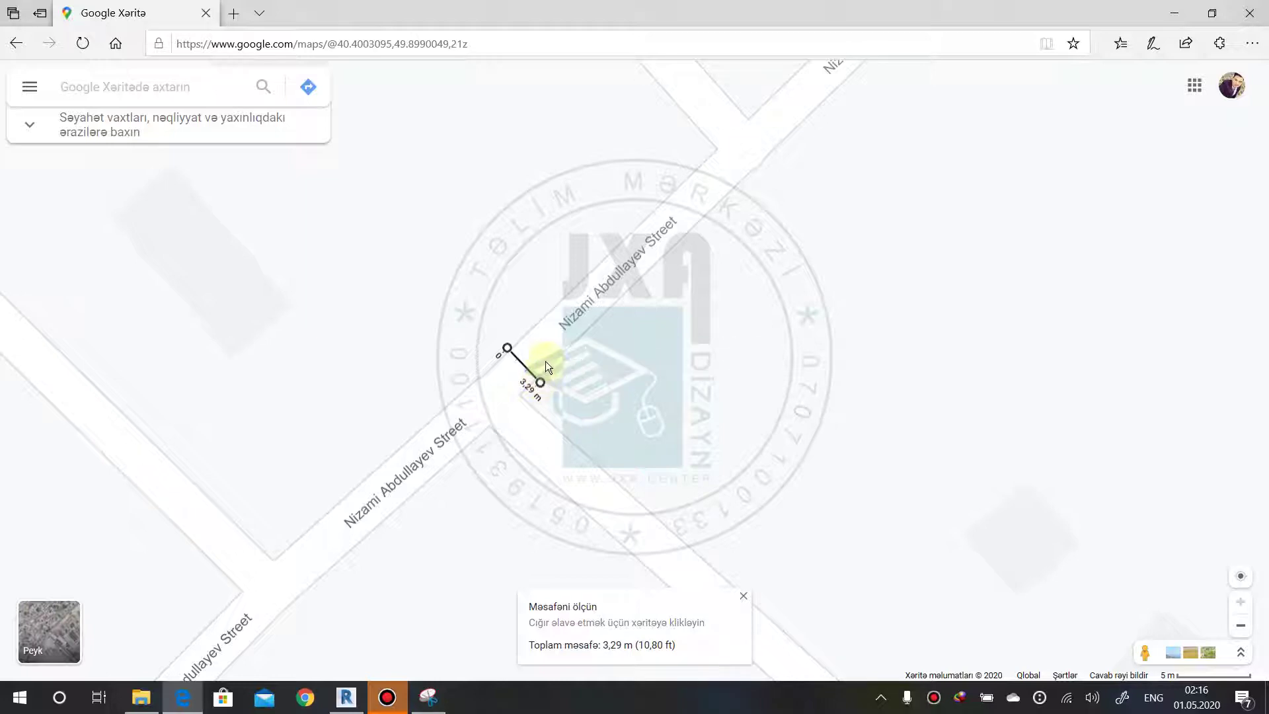
{"action": "key", "text": "alt+Tab"}
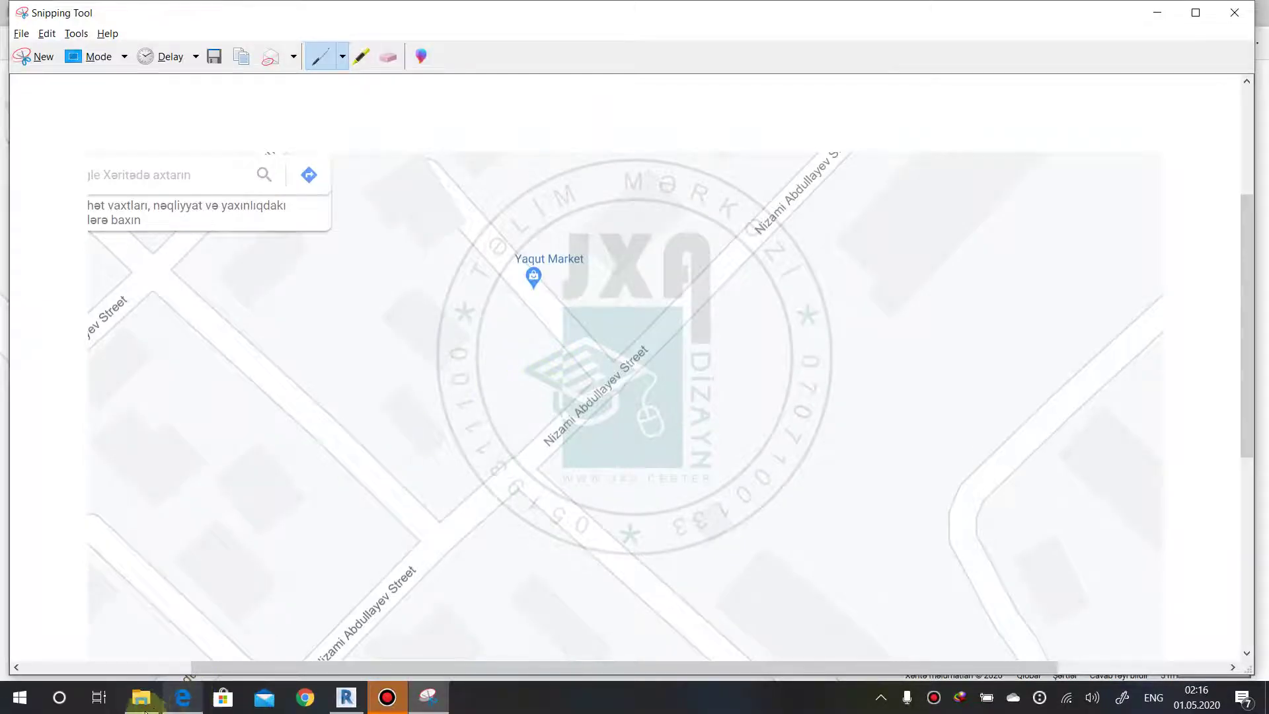
Drag erazi sekli.PNG from File Explorer into the Revit Site plan and place it.
{"action": "left_click", "coordinate": [141, 698]}
{"action": "left_click_drag", "start_coordinate": [175, 200], "coordinate": [348, 699]}
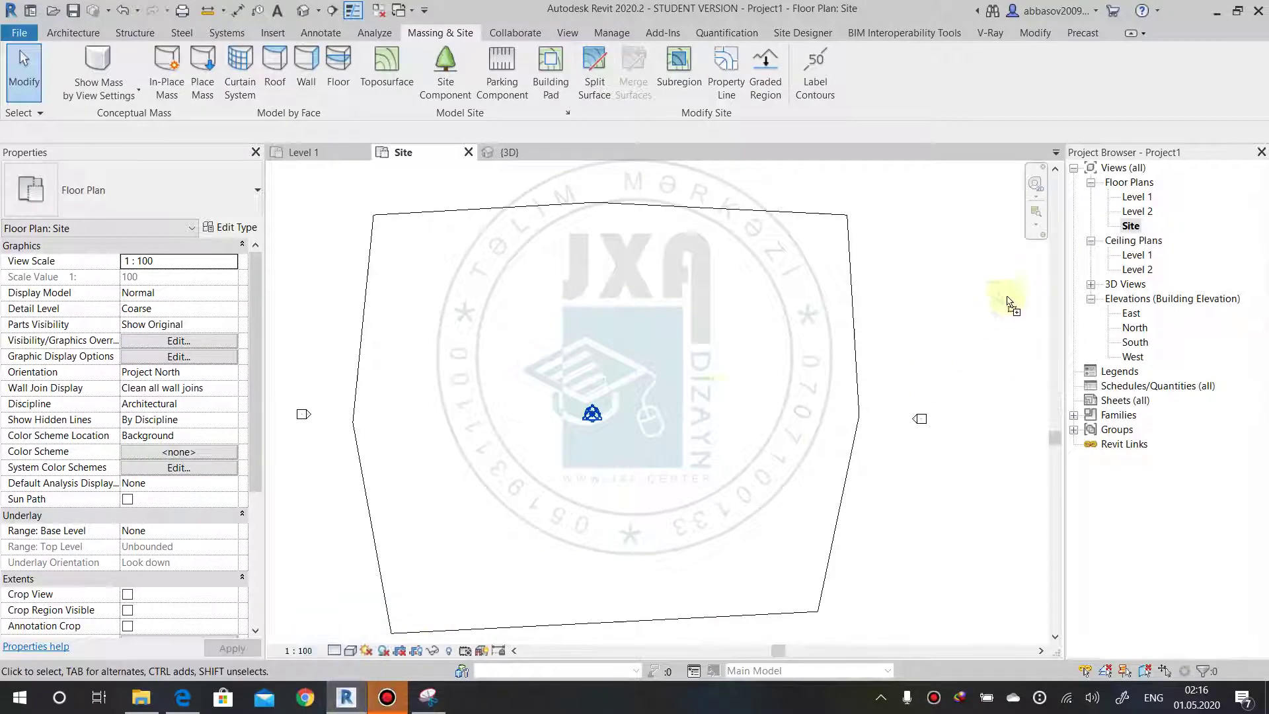
{"action": "left_click_drag", "start_coordinate": [348, 699], "coordinate": [639, 382]}
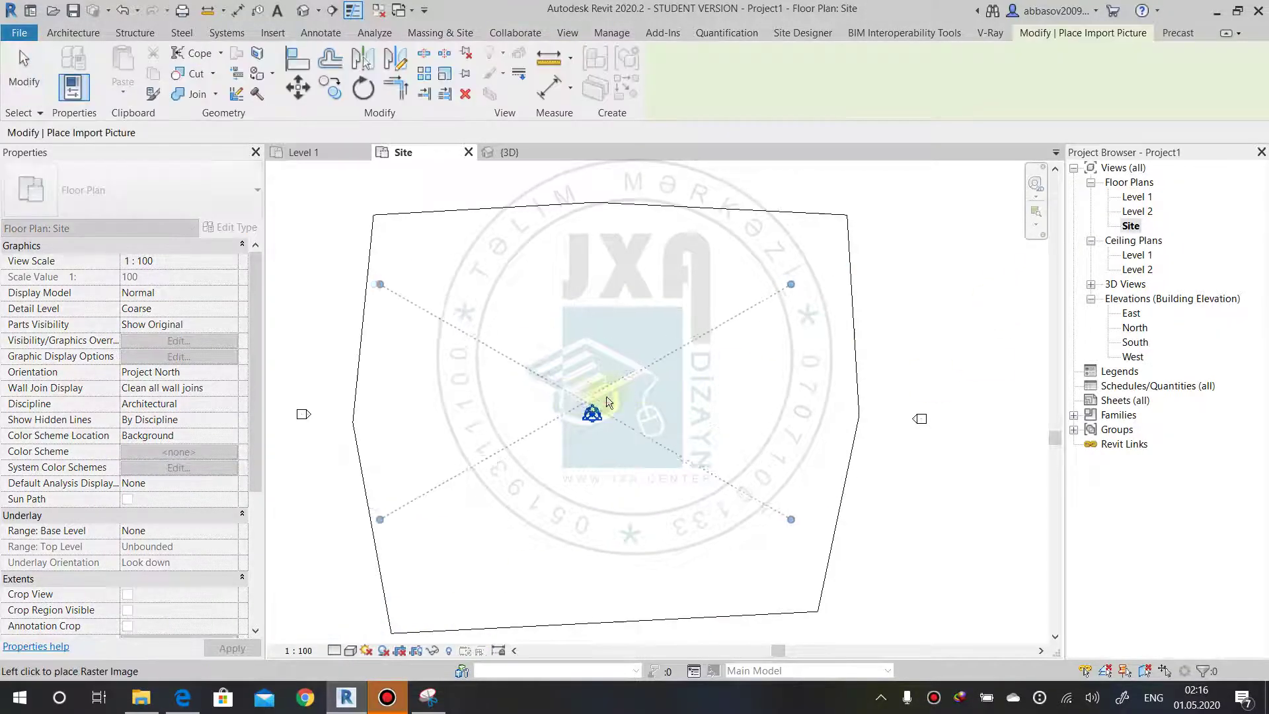
{"action": "left_click", "coordinate": [609, 390]}
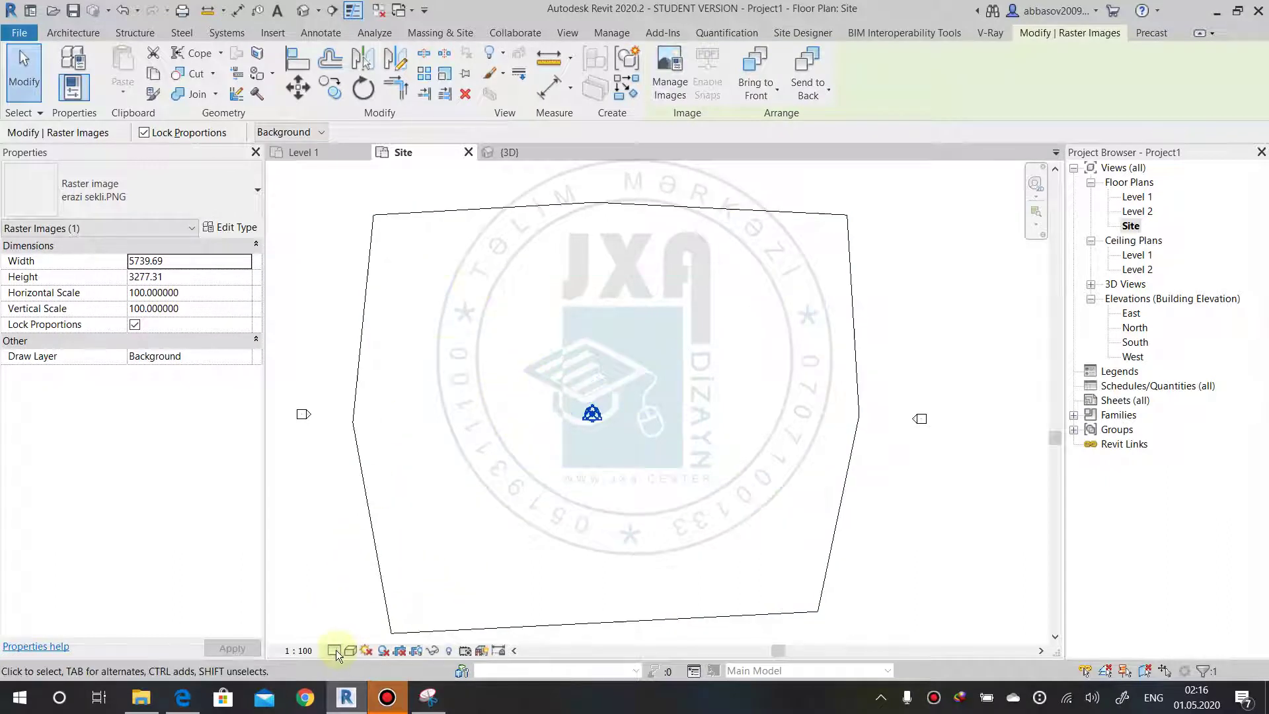
Set the Site view's visual style to Wireframe.
{"action": "left_click", "coordinate": [351, 652]}
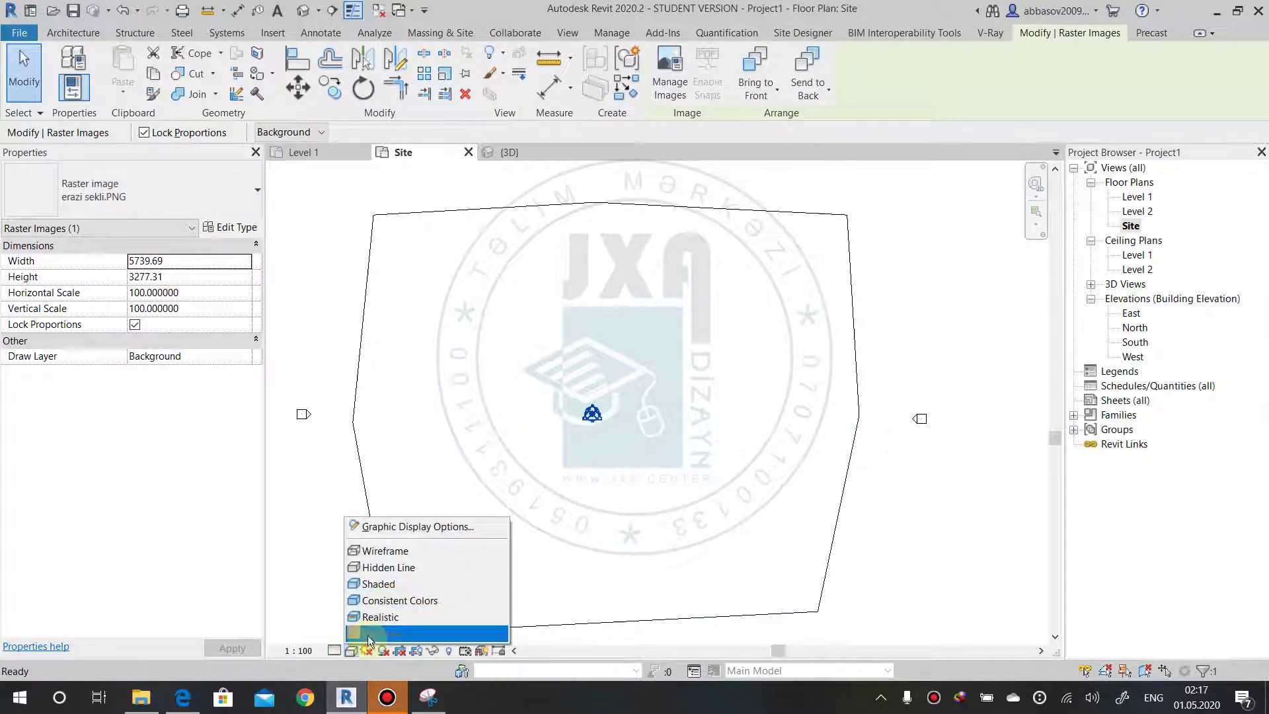
{"action": "left_click", "coordinate": [387, 553]}
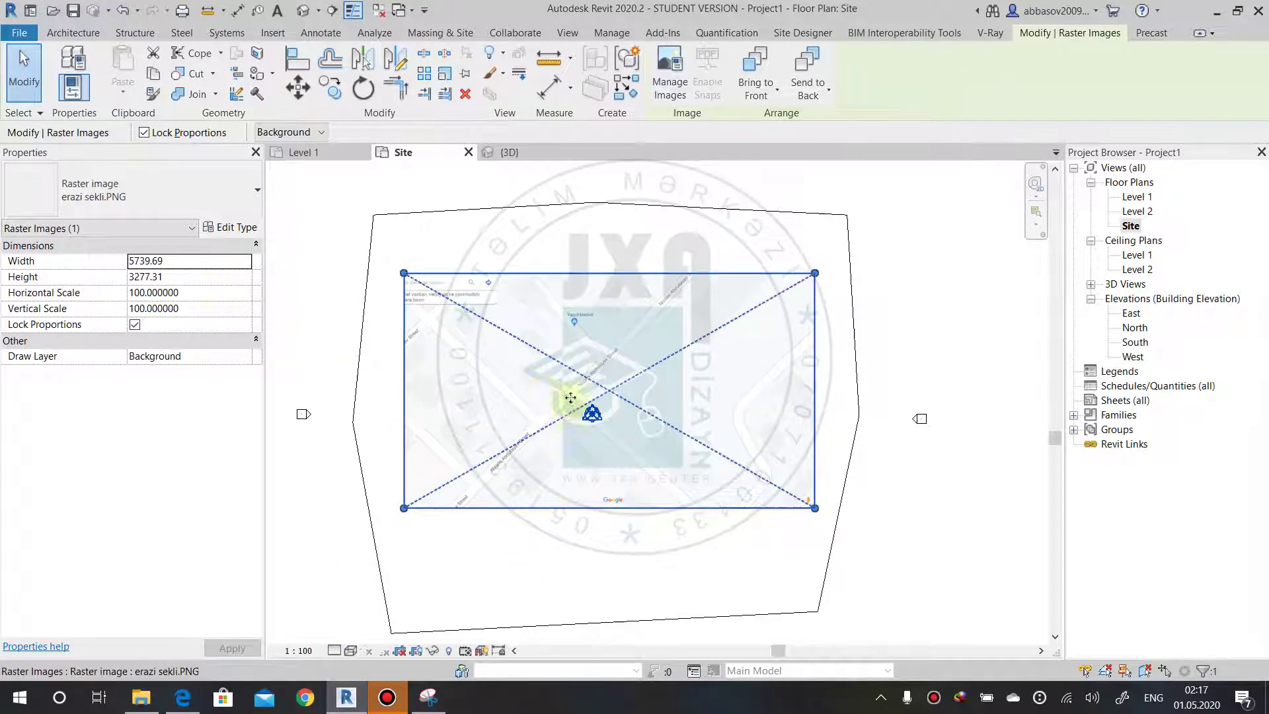
{"action": "scroll", "coordinate": [570, 398], "scroll_direction": "up", "scroll_amount": 3}
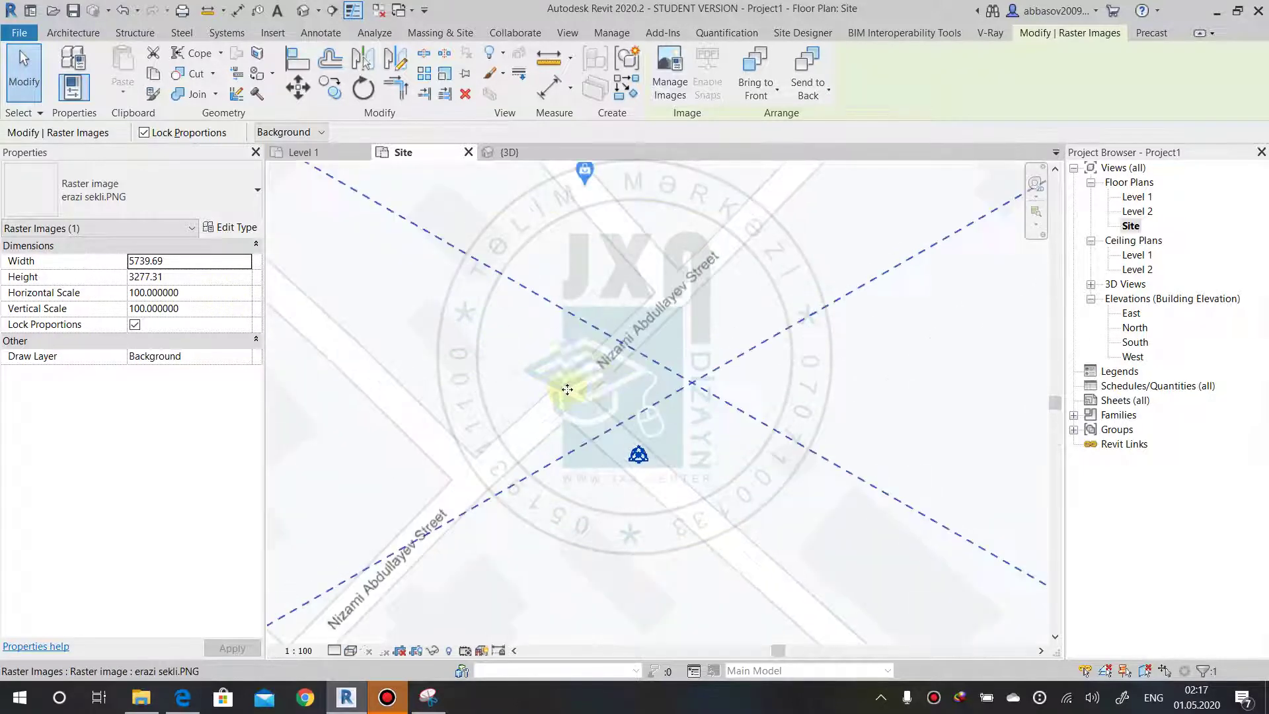
Graphically scale the map image from the road corner using a 150 reference length.
{"action": "left_click", "coordinate": [449, 74]}
{"action": "scroll", "coordinate": [543, 325], "scroll_direction": "up", "scroll_amount": 2}
{"action": "scroll", "coordinate": [608, 380], "scroll_direction": "up", "scroll_amount": 2}
{"action": "mouse_move", "coordinate": [645, 425]}
{"action": "middle_mouse_down"}
{"action": "mouse_move", "coordinate": [603, 368]}
{"action": "mouse_move", "coordinate": [644, 370]}
{"action": "middle_mouse_up"}
{"action": "left_click", "coordinate": [644, 371]}
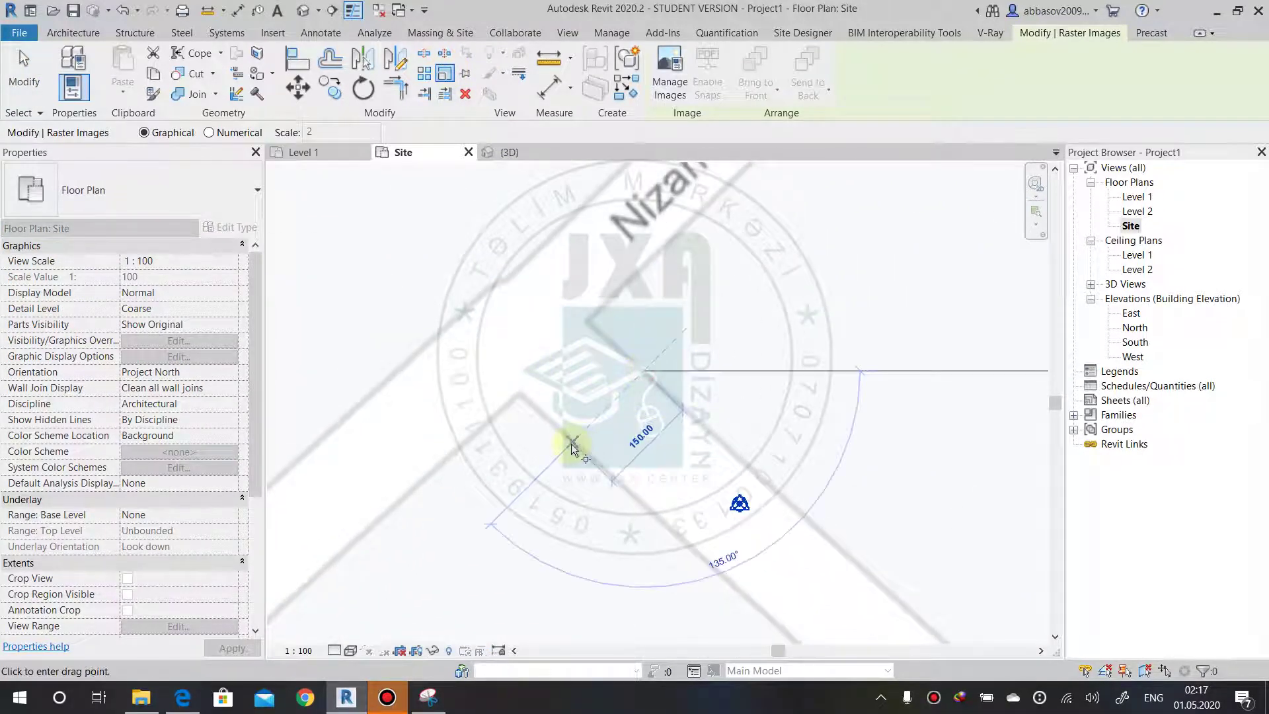
{"action": "left_click", "coordinate": [572, 443]}
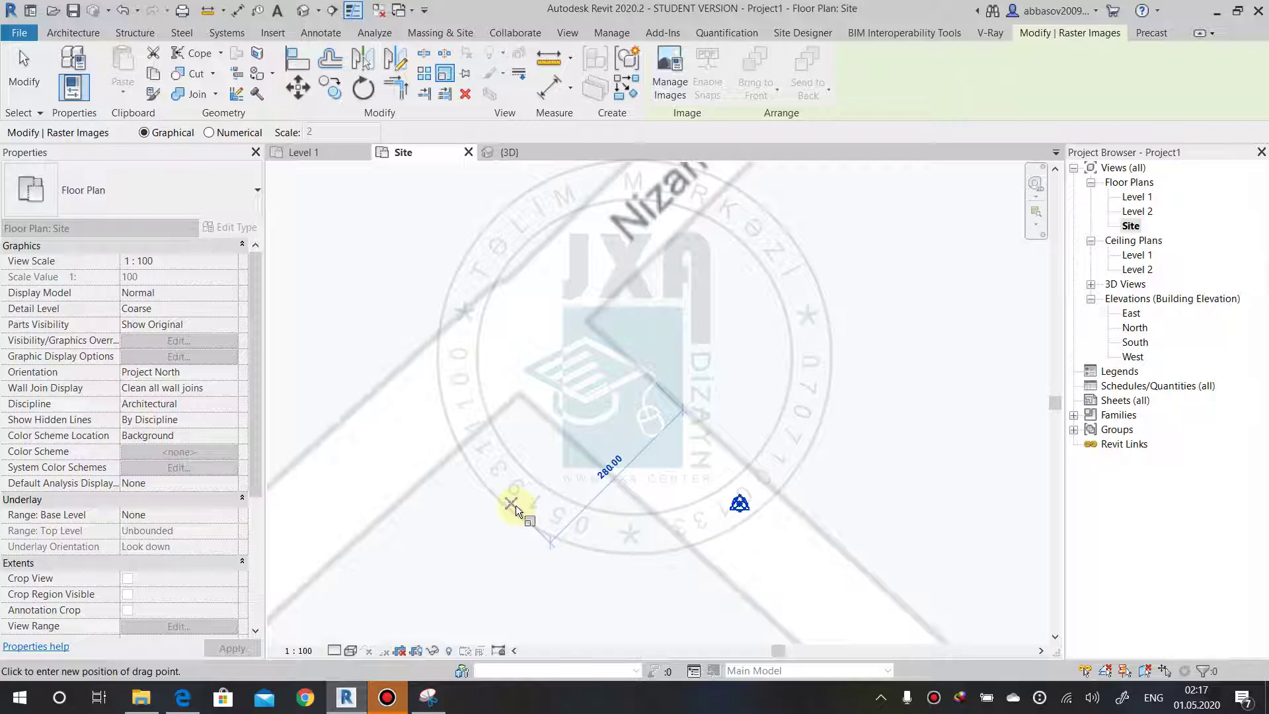
{"action": "type", "text": "150"}
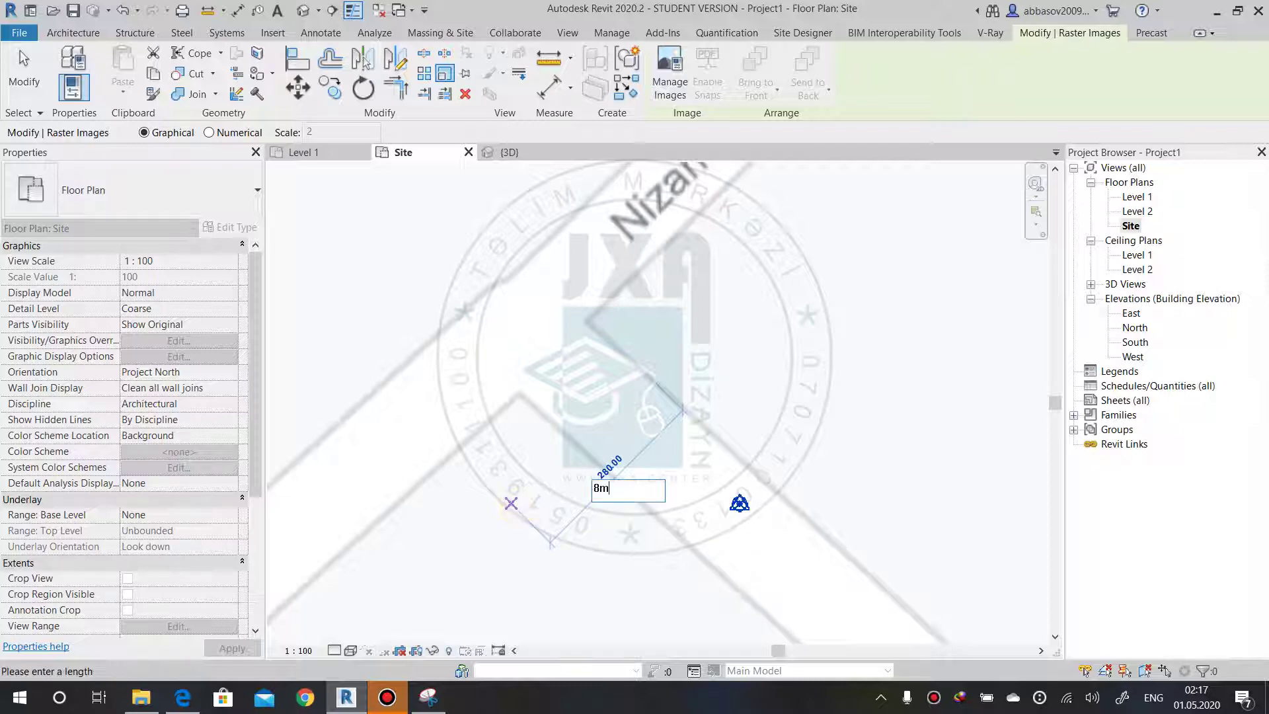
{"action": "key", "text": "Return"}
{"action": "scroll", "coordinate": [515, 506], "scroll_direction": "down", "scroll_amount": 5}
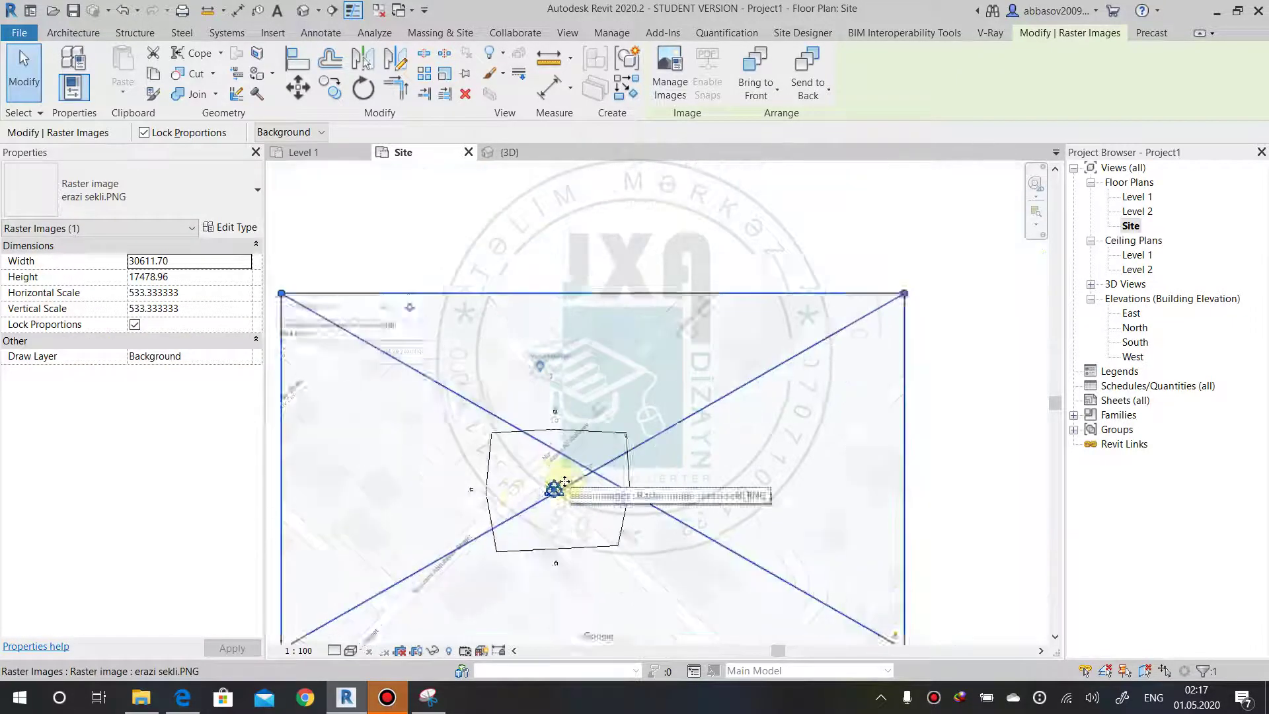
{"action": "left_click", "coordinate": [894, 427]}
Rescale the map image again, setting the reference distance to 8 m.
{"action": "scroll", "coordinate": [624, 450], "scroll_direction": "up", "scroll_amount": 2}
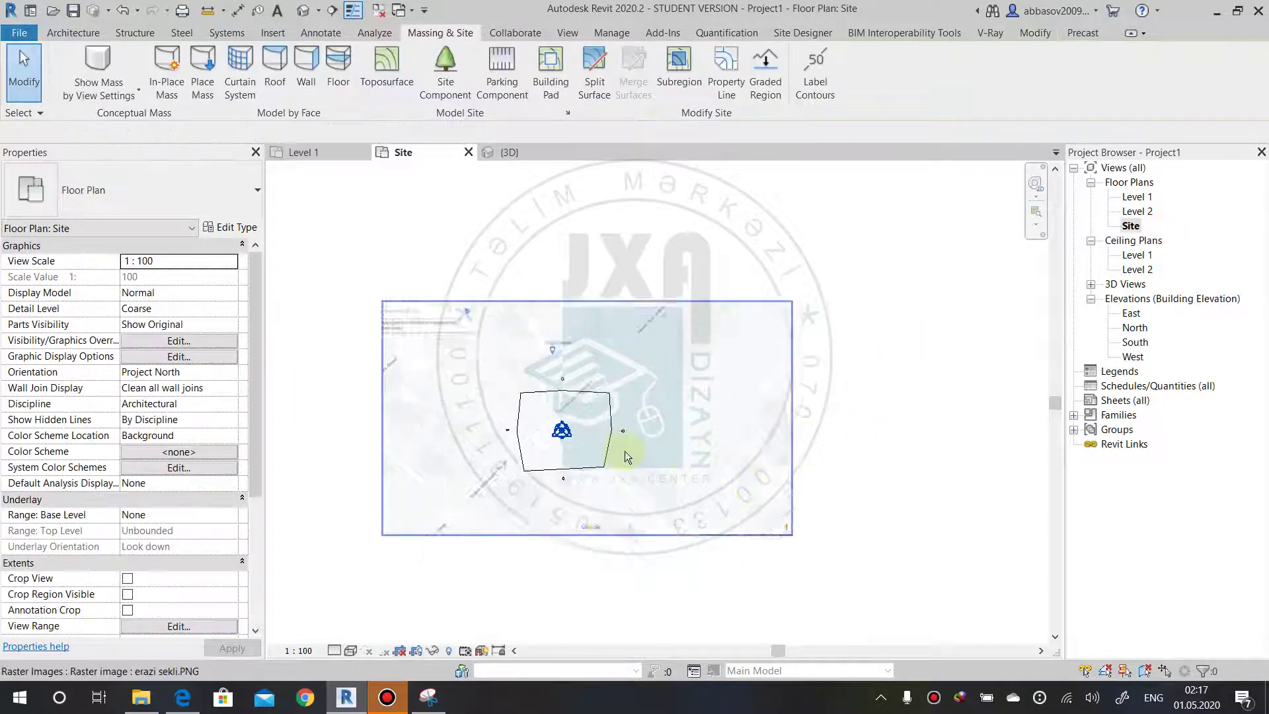
{"action": "scroll", "coordinate": [609, 466], "scroll_direction": "up", "scroll_amount": 3}
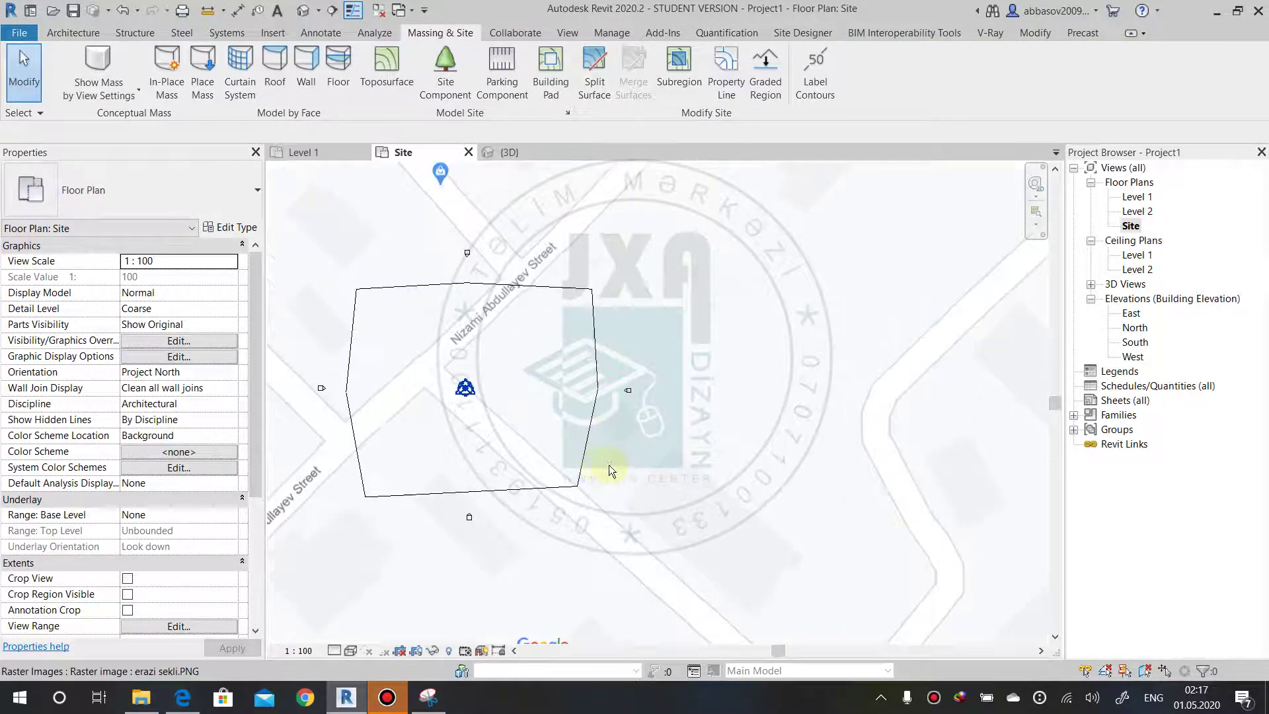
{"action": "left_click", "coordinate": [638, 435]}
{"action": "left_click", "coordinate": [444, 74]}
{"action": "scroll", "coordinate": [496, 430], "scroll_direction": "up", "scroll_amount": 3}
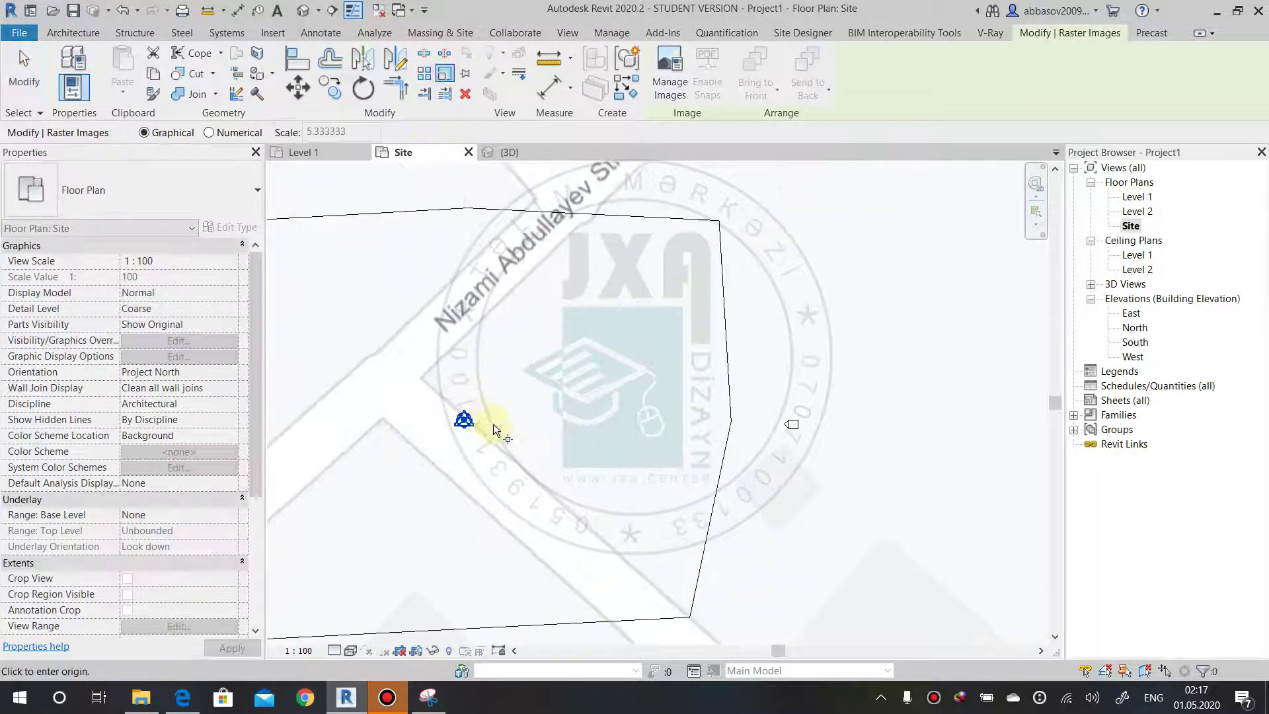
{"action": "scroll", "coordinate": [496, 429], "scroll_direction": "up", "scroll_amount": 2}
{"action": "left_click", "coordinate": [483, 441]}
{"action": "scroll", "coordinate": [430, 505], "scroll_direction": "up", "scroll_amount": 2}
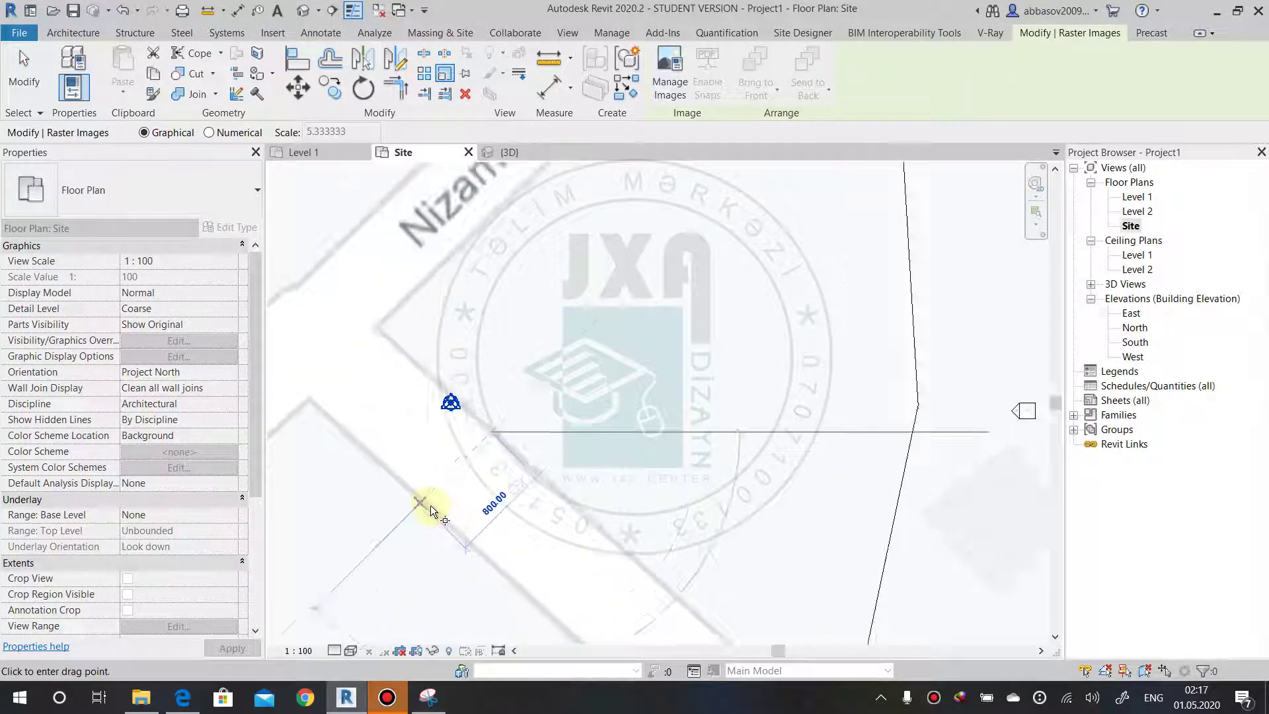
{"action": "scroll", "coordinate": [431, 505], "scroll_direction": "up", "scroll_amount": 1}
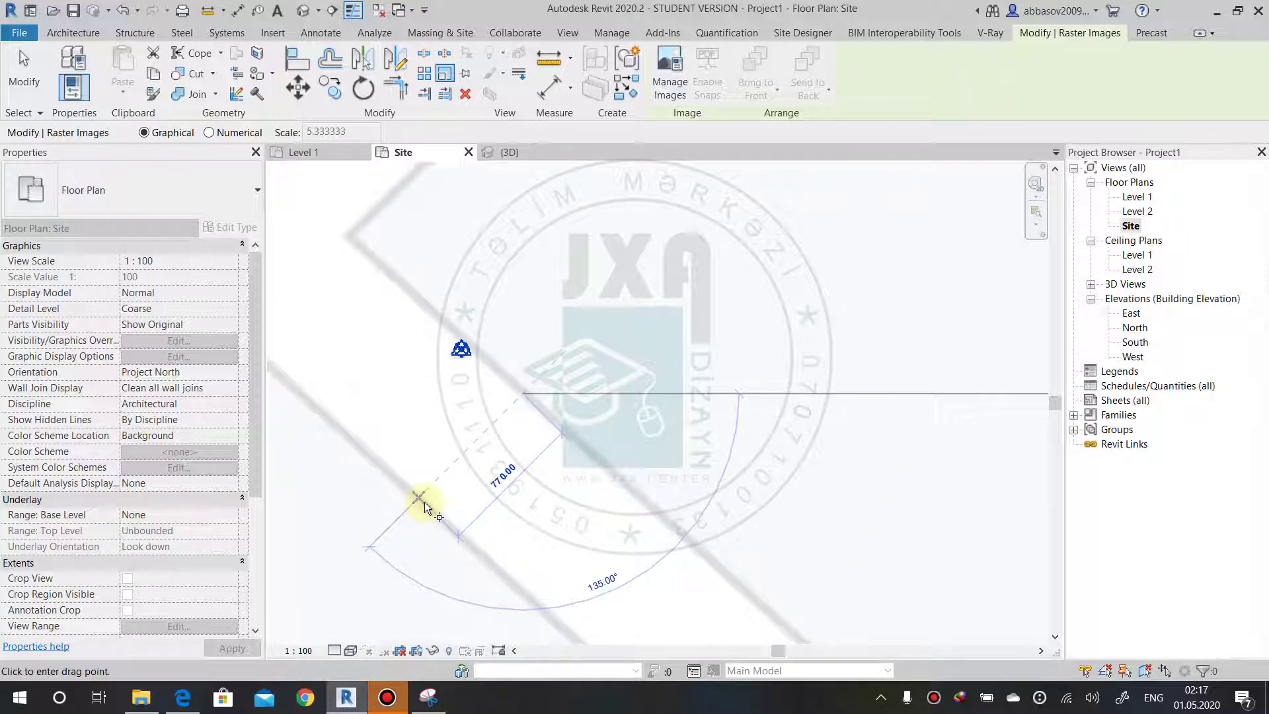
{"action": "left_click", "coordinate": [425, 503]}
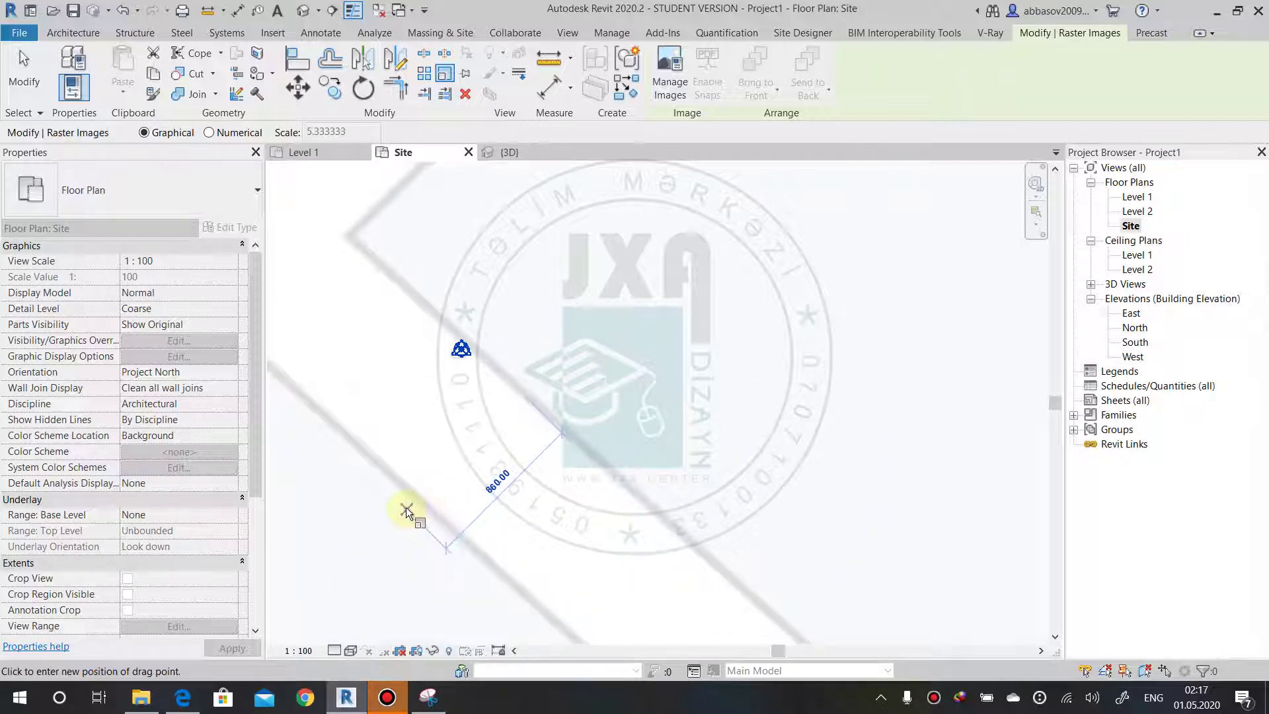
{"action": "type", "text": "8"}
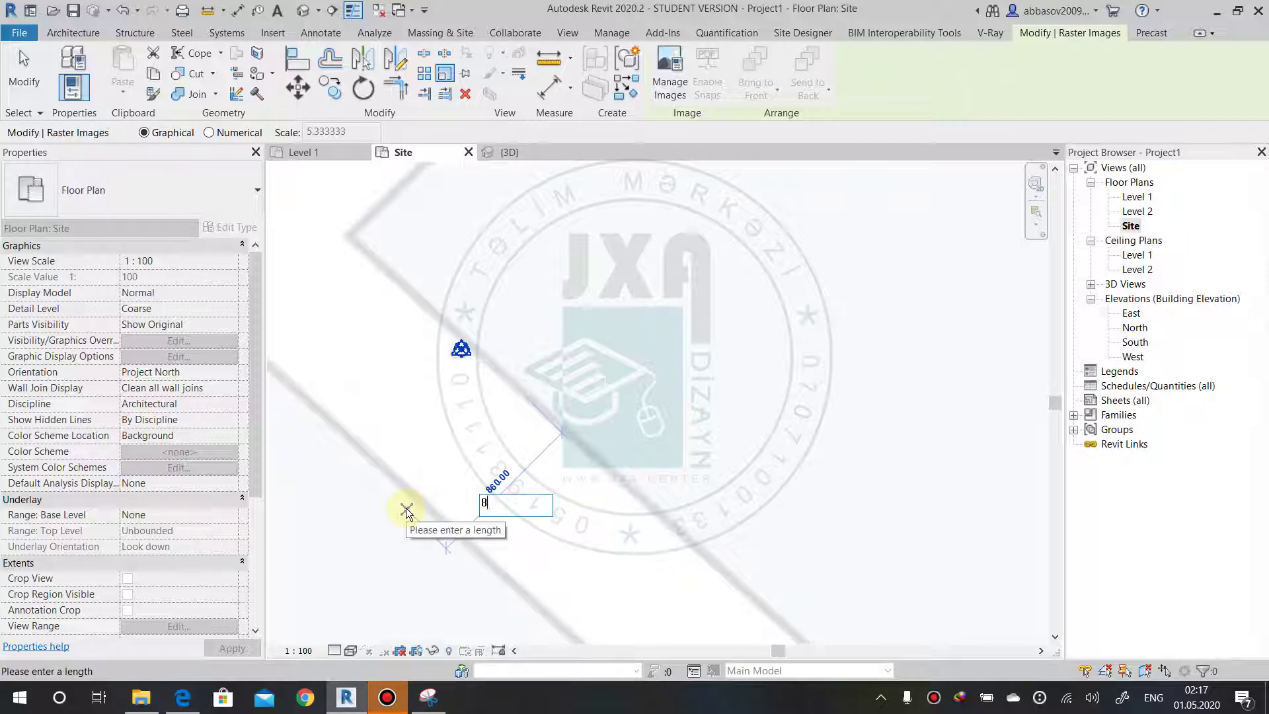
{"action": "type", "text": "m"}
{"action": "key", "text": "Return"}
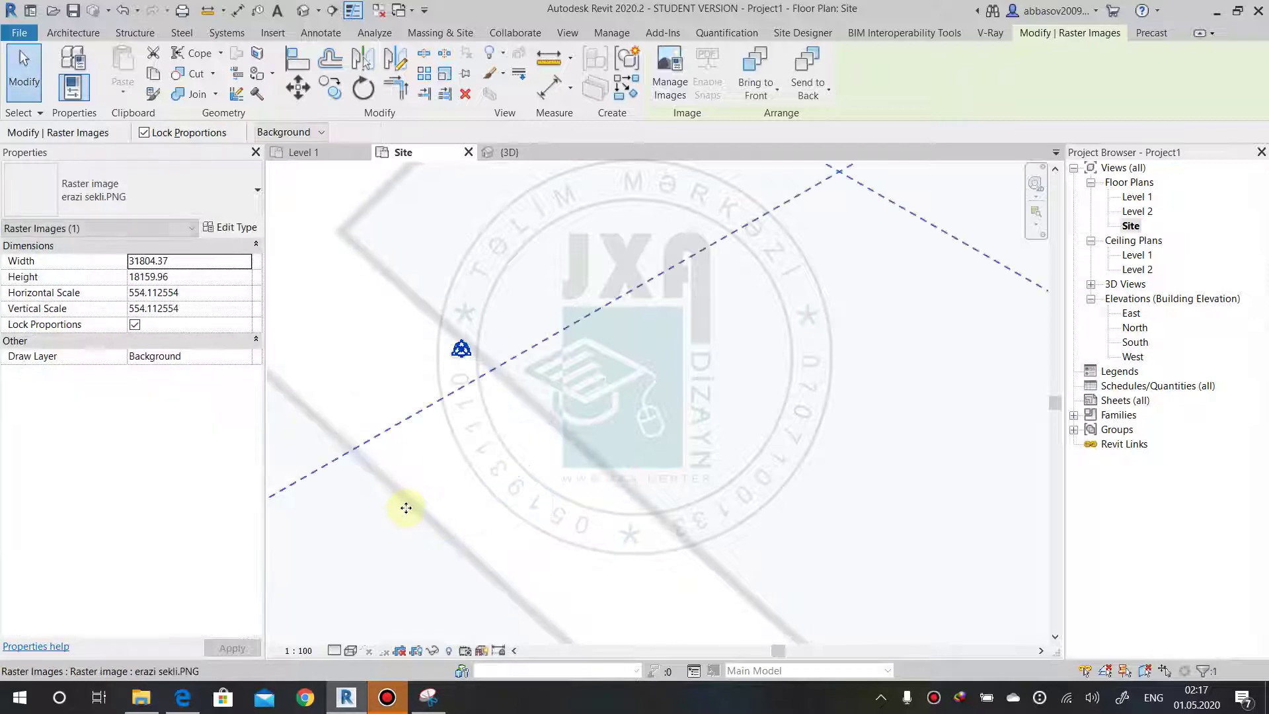
{"action": "scroll", "coordinate": [520, 407], "scroll_direction": "down", "scroll_amount": 2}
{"action": "scroll", "coordinate": [529, 423], "scroll_direction": "down", "scroll_amount": 4}
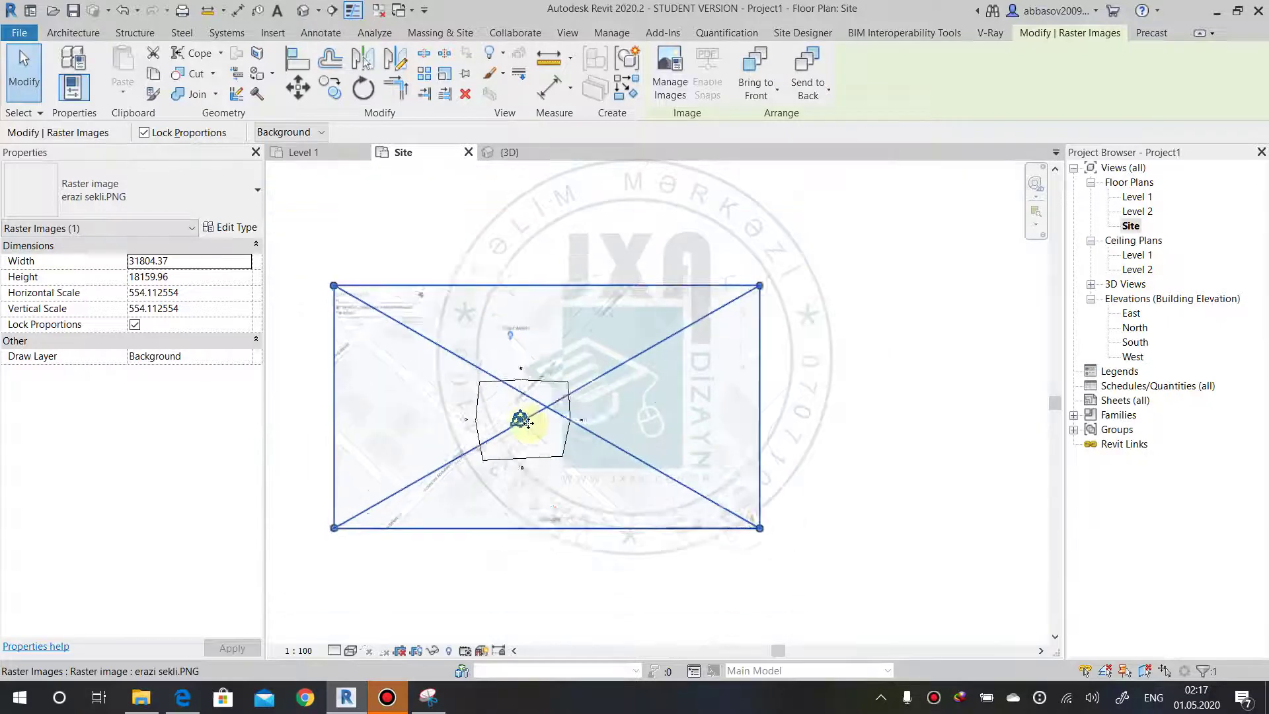
{"action": "scroll", "coordinate": [522, 419], "scroll_direction": "down", "scroll_amount": 2}
{"action": "scroll", "coordinate": [587, 428], "scroll_direction": "up", "scroll_amount": 2}
Edit the toposurface, pull two boundary points outward and delete the interior point.
{"action": "left_click", "coordinate": [544, 375]}
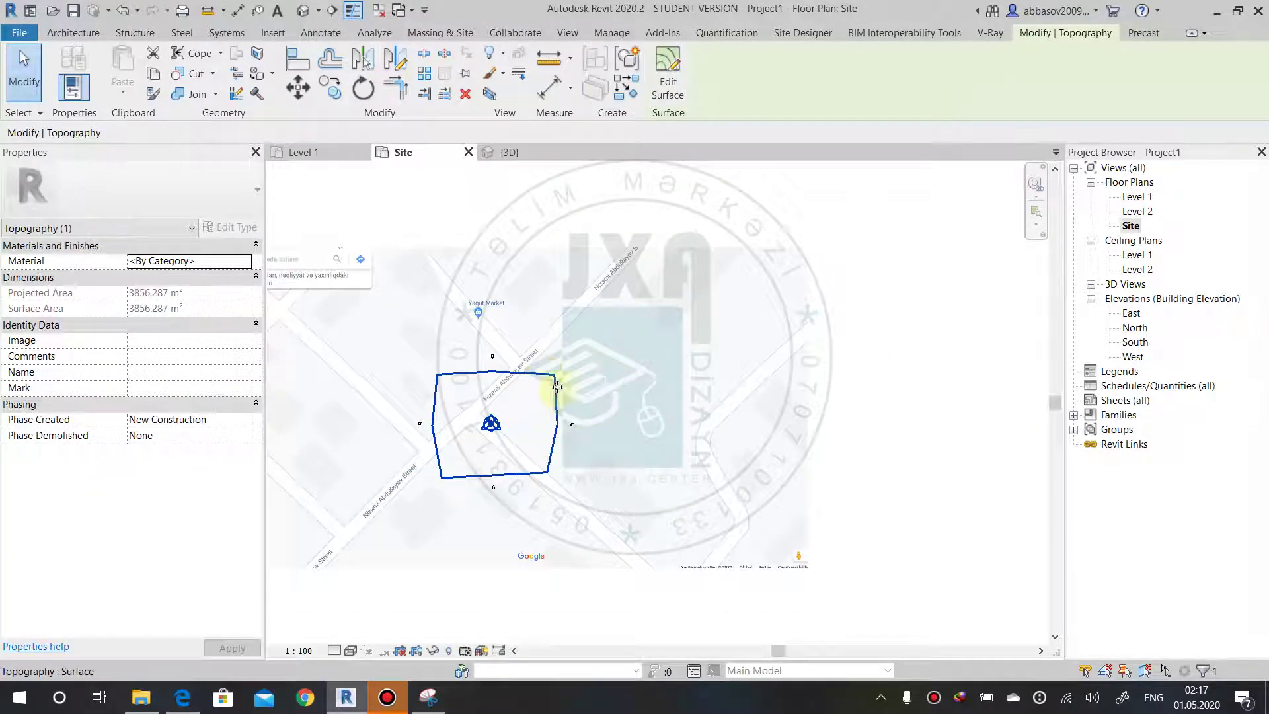
{"action": "double_click", "coordinate": [557, 386]}
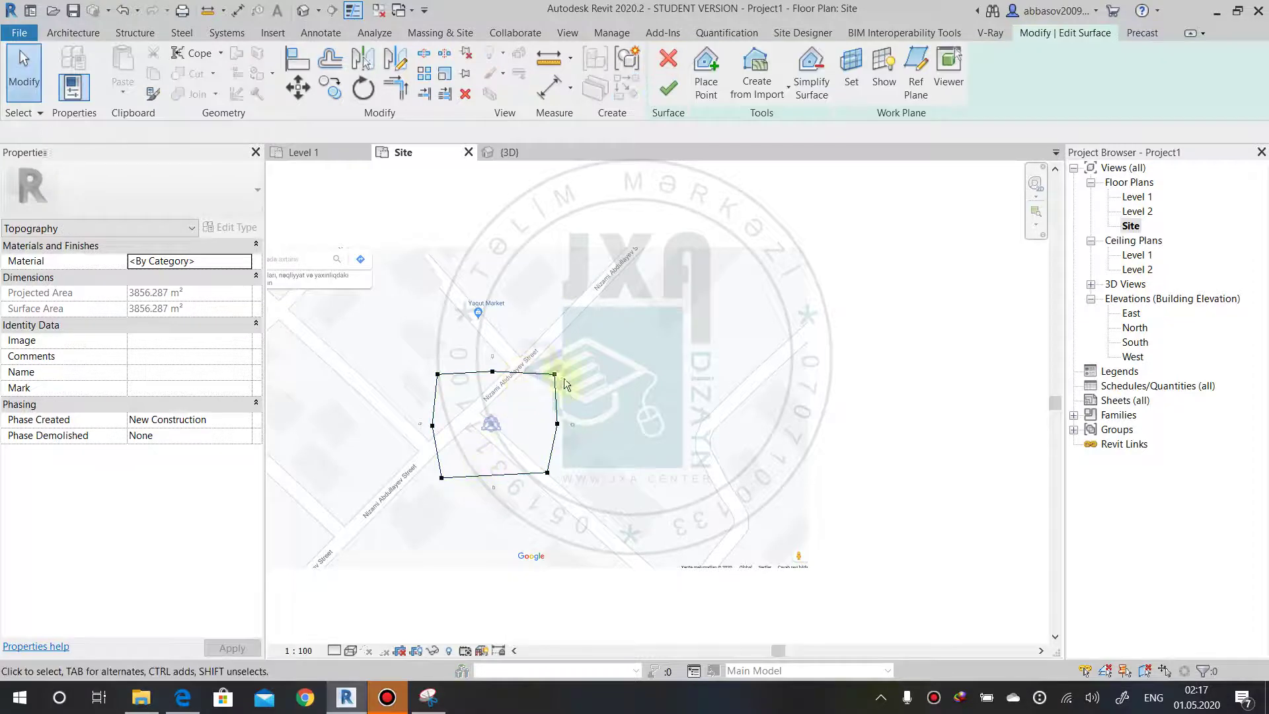
{"action": "left_click", "coordinate": [555, 375]}
{"action": "left_click_drag", "start_coordinate": [555, 375], "coordinate": [776, 246]}
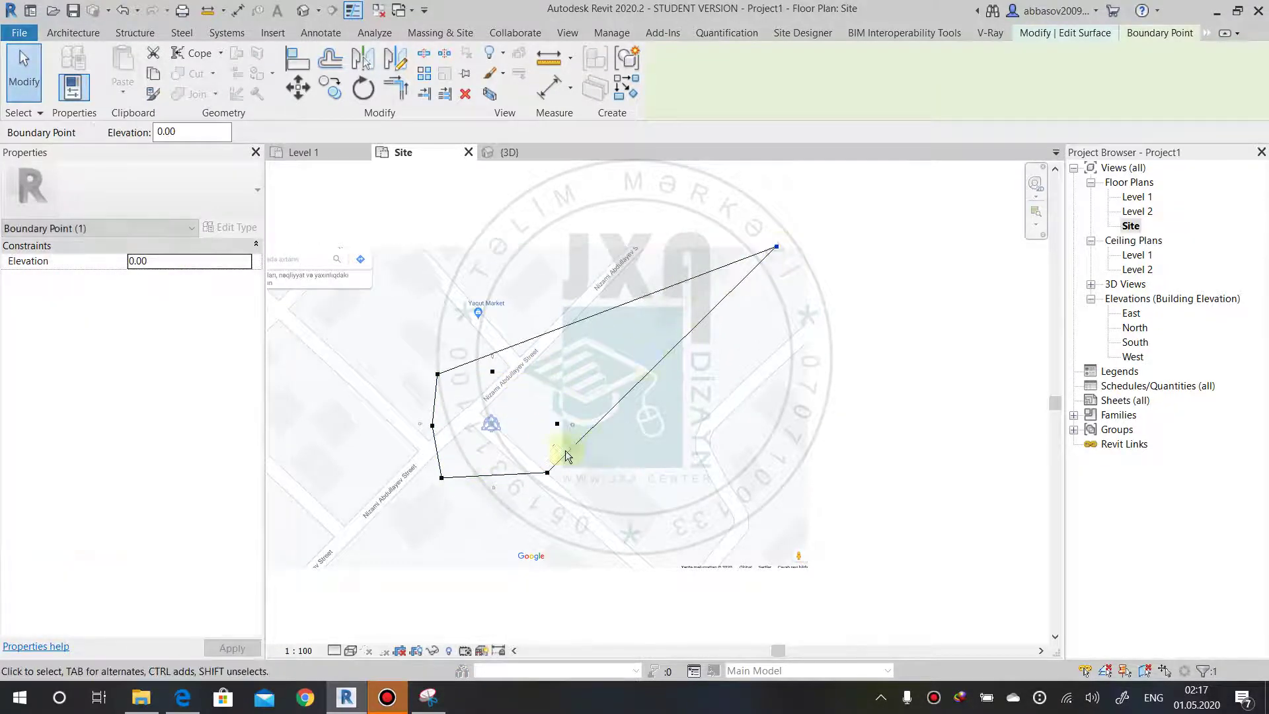
{"action": "left_click", "coordinate": [524, 482]}
{"action": "left_click_drag", "start_coordinate": [548, 472], "coordinate": [660, 567]}
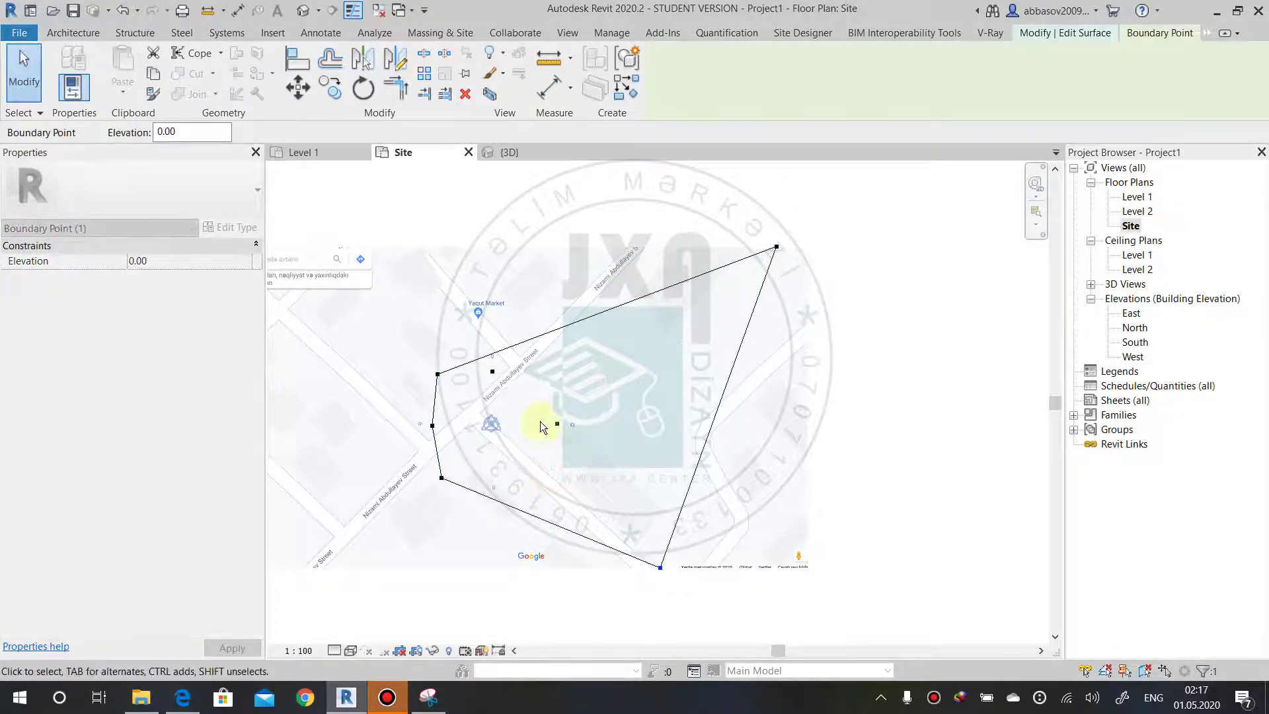
{"action": "left_click", "coordinate": [593, 436]}
{"action": "key", "text": "Delete"}
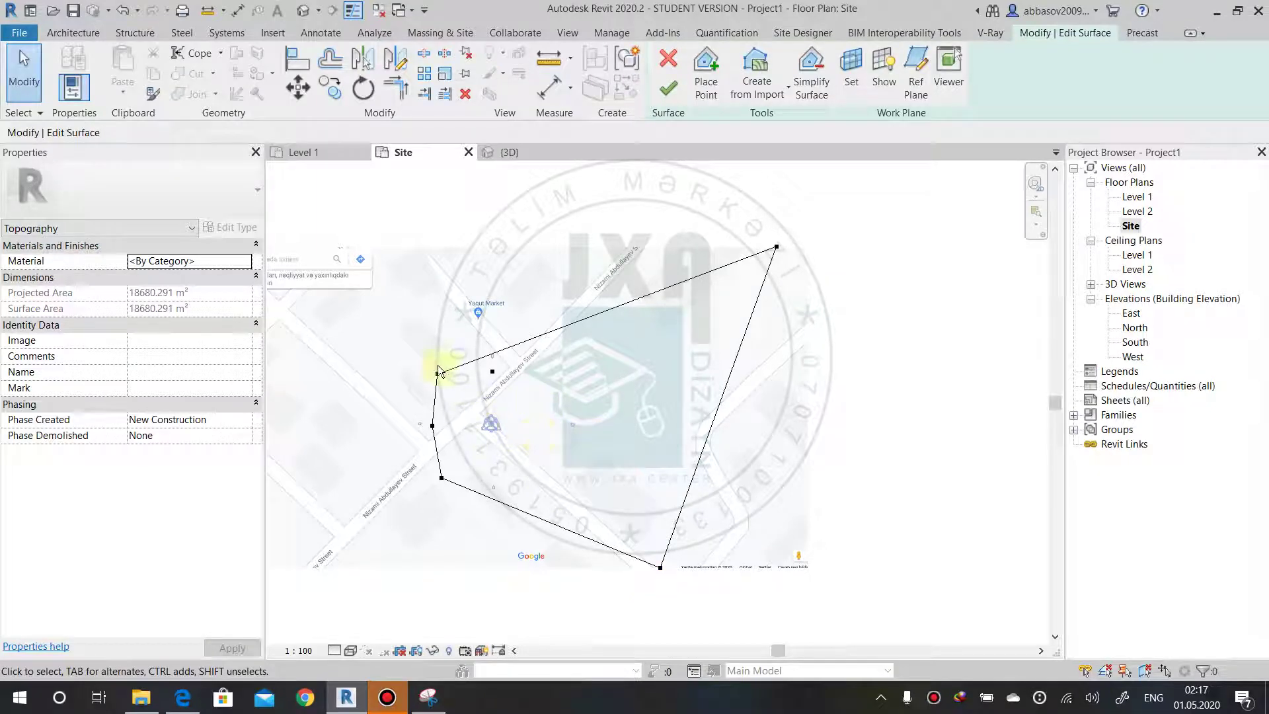
Drag the upper-left, lower-left and lower-right boundary points out toward the map edges.
{"action": "left_click", "coordinate": [438, 374]}
{"action": "left_click_drag", "start_coordinate": [437, 374], "coordinate": [375, 247]}
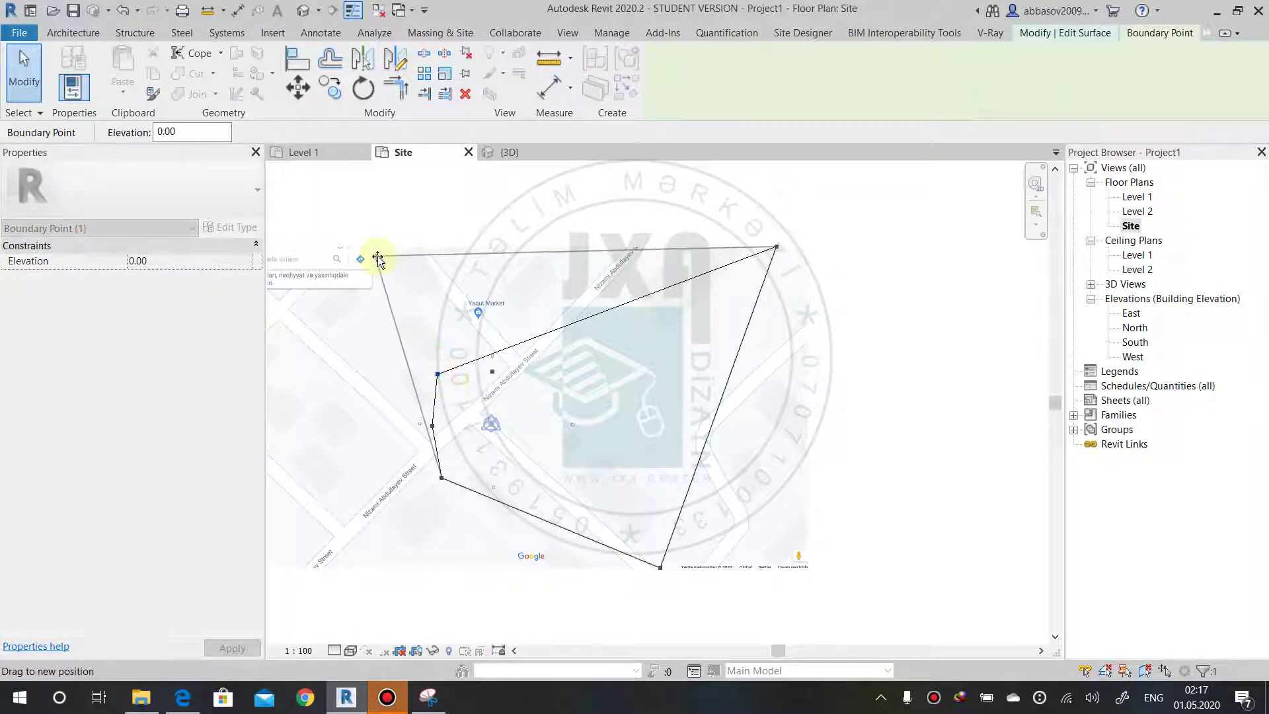
{"action": "middle_click_drag", "start_coordinate": [452, 392], "coordinate": [526, 324]}
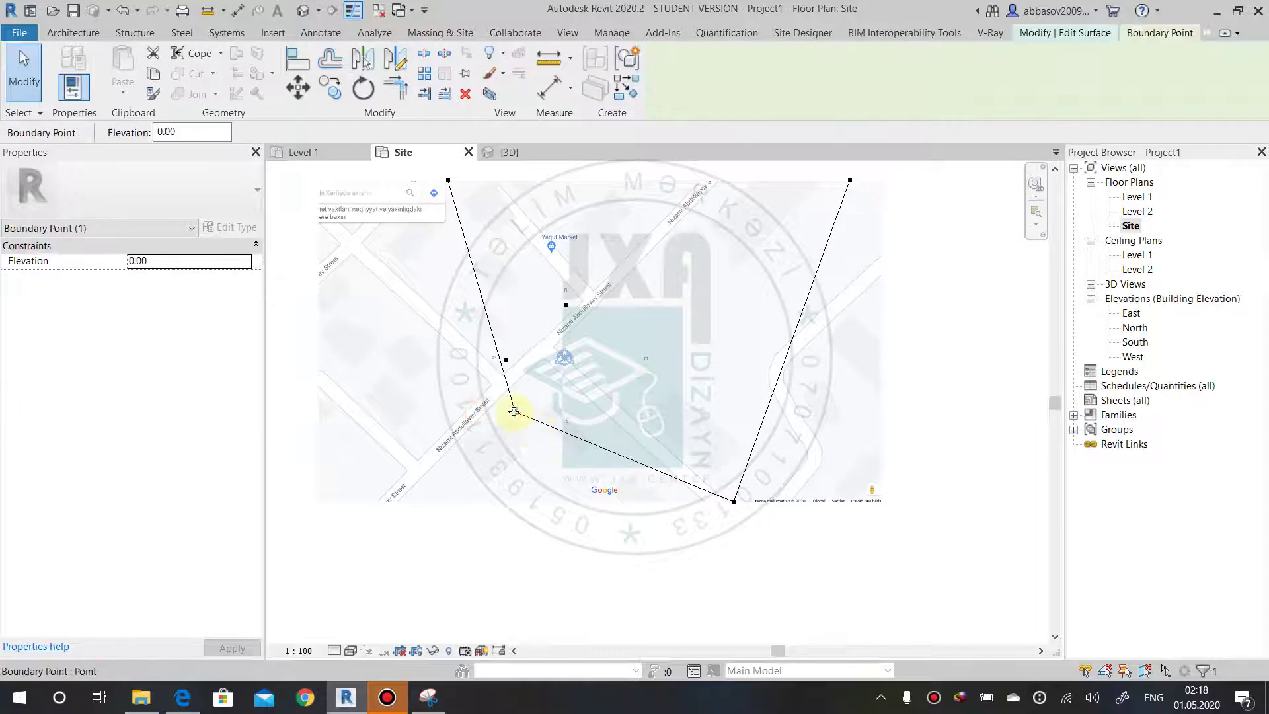
{"action": "left_click_drag", "start_coordinate": [515, 412], "coordinate": [434, 501]}
{"action": "left_click", "coordinate": [688, 473]}
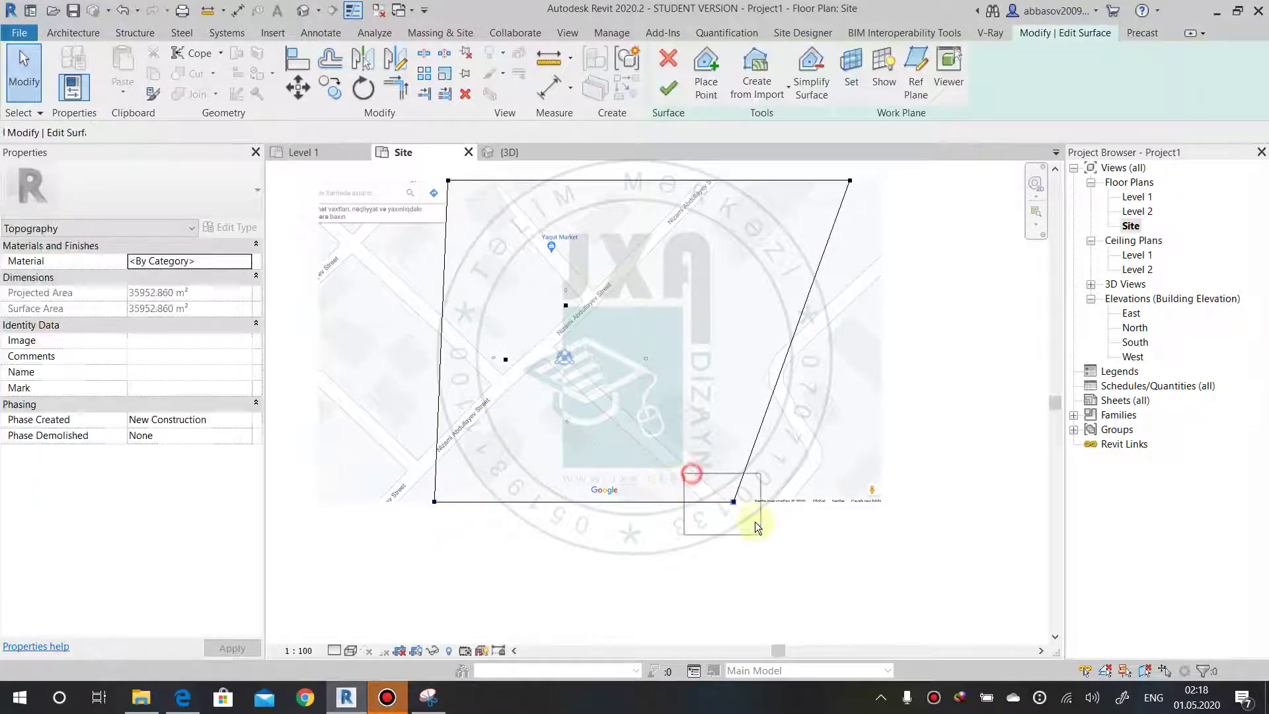
{"action": "left_click_drag", "start_coordinate": [734, 502], "coordinate": [822, 508]}
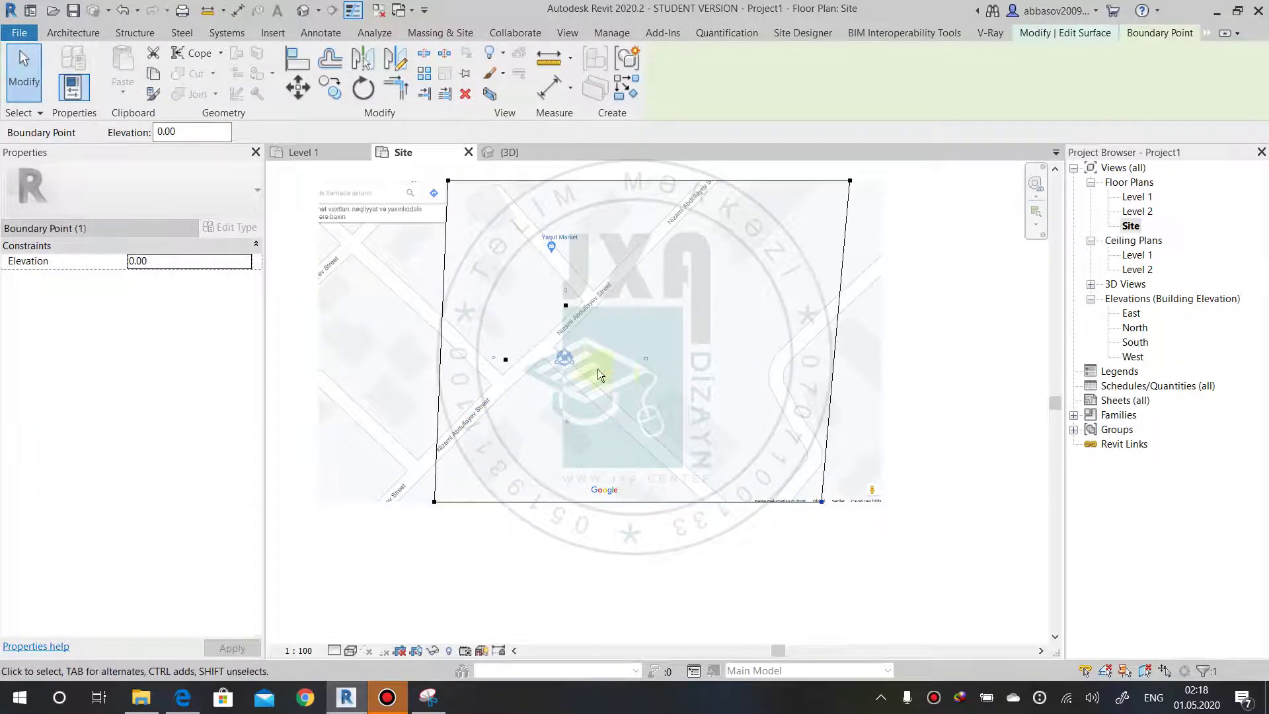
{"action": "left_click", "coordinate": [501, 337]}
{"action": "left_click", "coordinate": [515, 374]}
{"action": "left_click", "coordinate": [549, 289]}
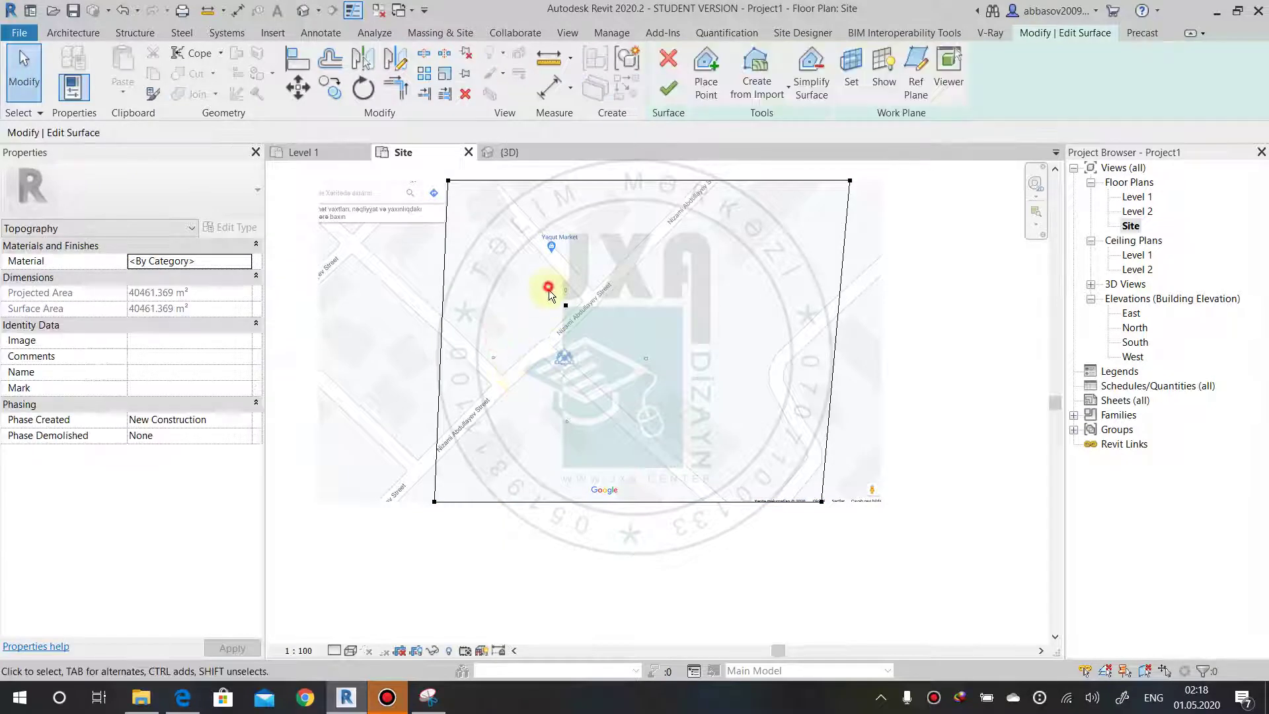
{"action": "left_click", "coordinate": [592, 334]}
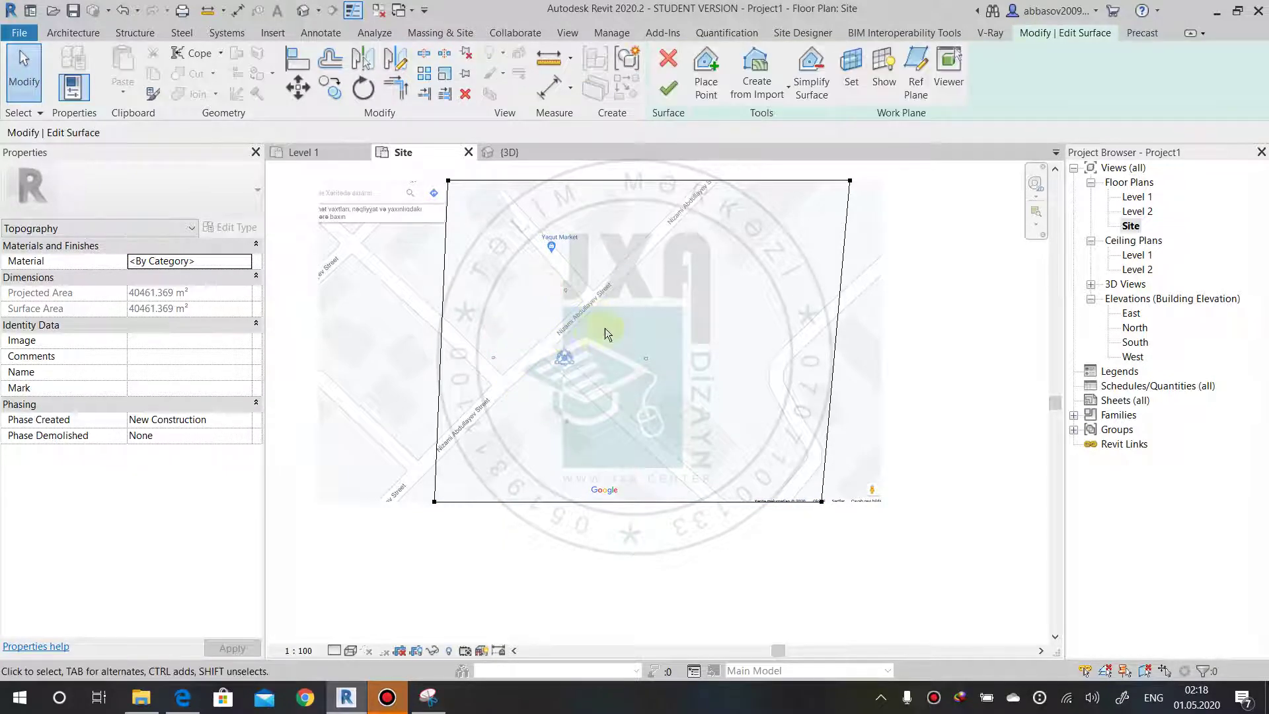
Shift the top-right and bottom-right corners left to straighten the right edge.
{"action": "left_click", "coordinate": [448, 184]}
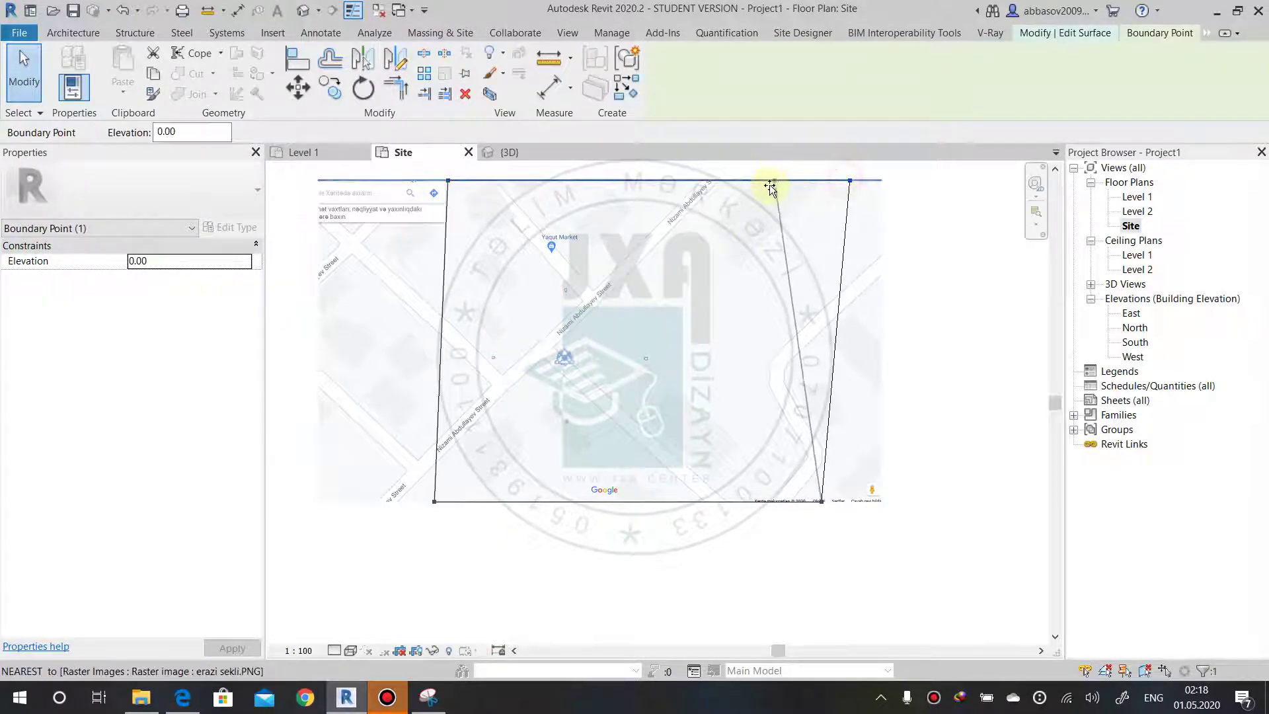
{"action": "left_click_drag", "start_coordinate": [849, 180], "coordinate": [746, 180]}
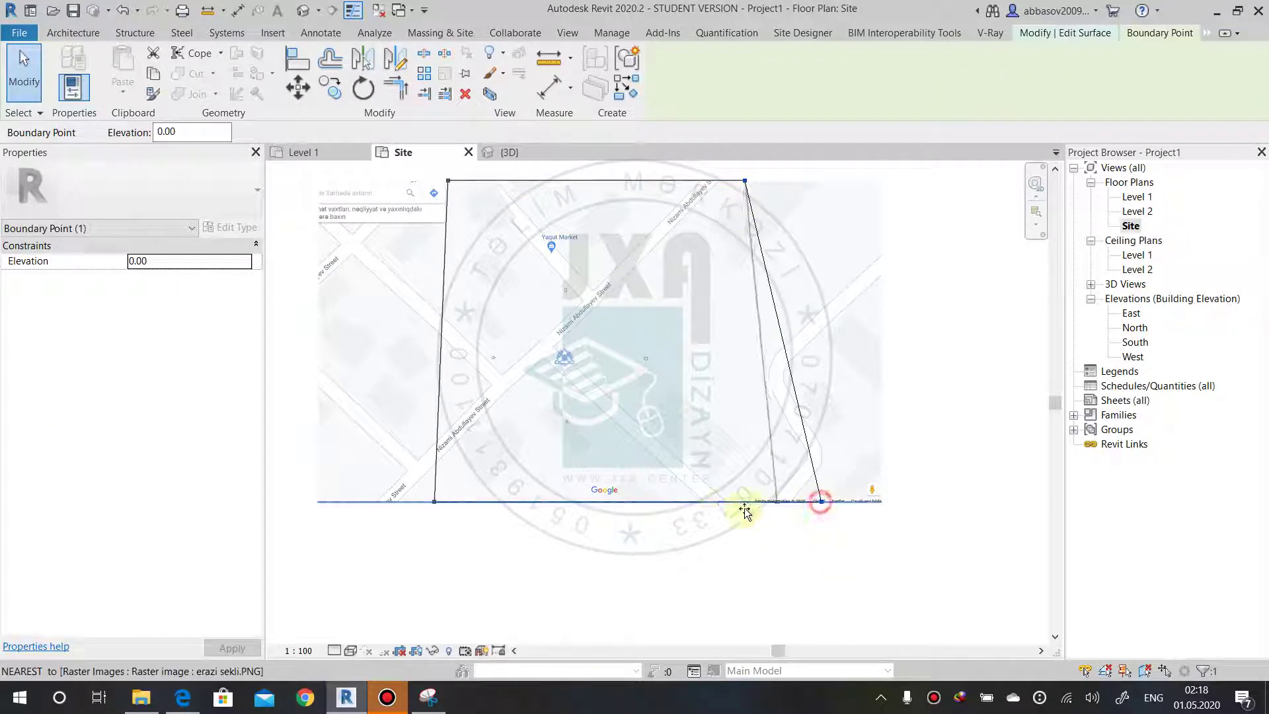
{"action": "left_click_drag", "start_coordinate": [820, 501], "coordinate": [740, 501]}
{"action": "left_click", "coordinate": [703, 559]}
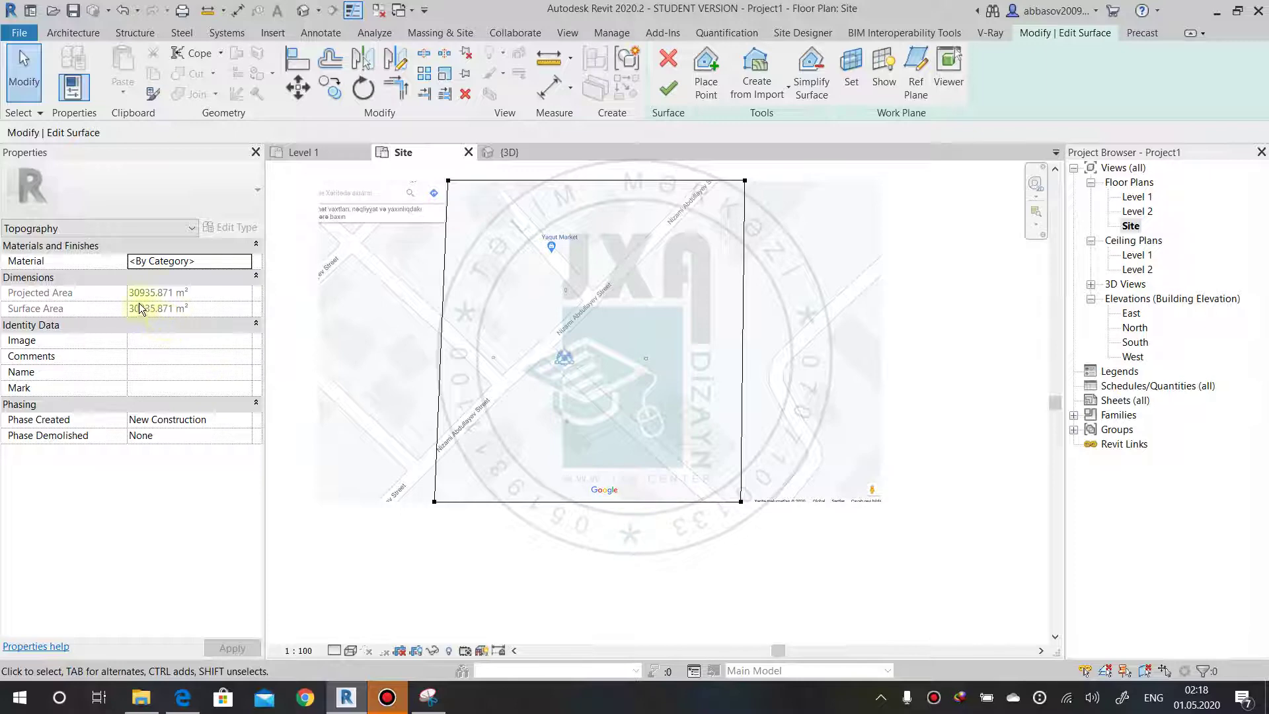
Finish the toposurface edit and switch the view to a shaded display.
{"action": "left_click", "coordinate": [669, 87]}
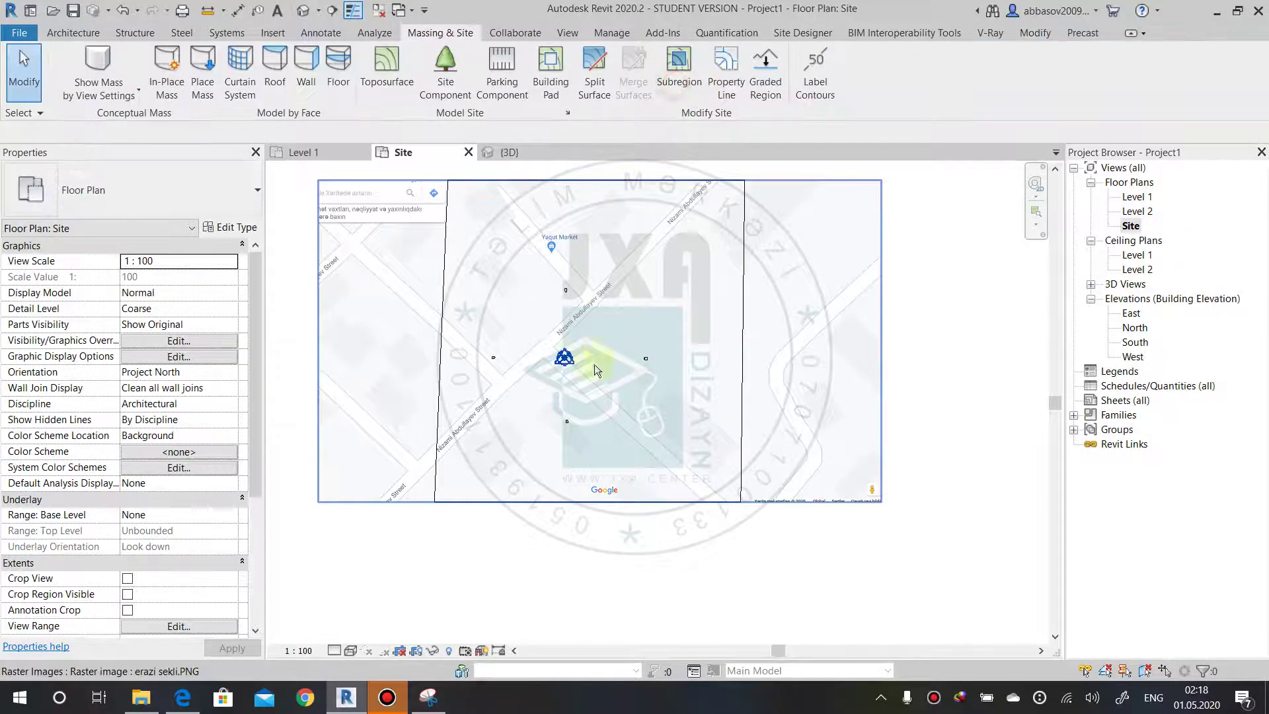
{"action": "left_click", "coordinate": [566, 558]}
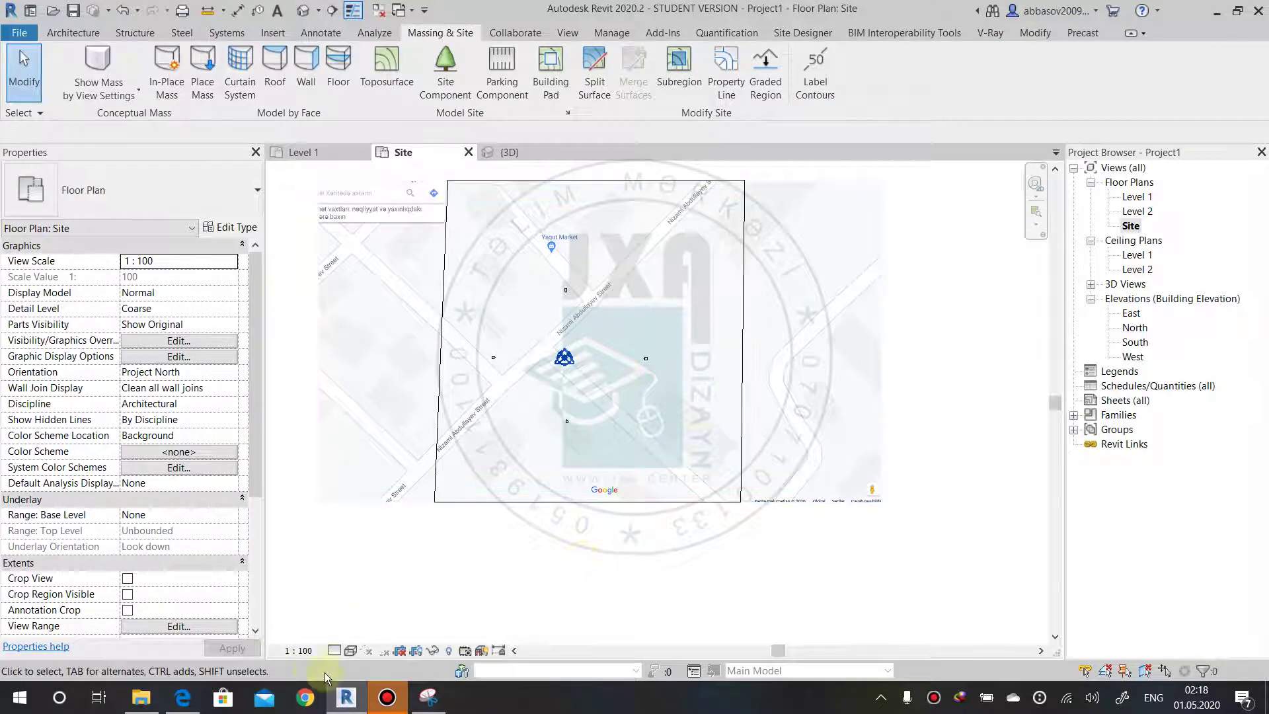
{"action": "left_click", "coordinate": [353, 653]}
{"action": "left_click", "coordinate": [383, 605]}
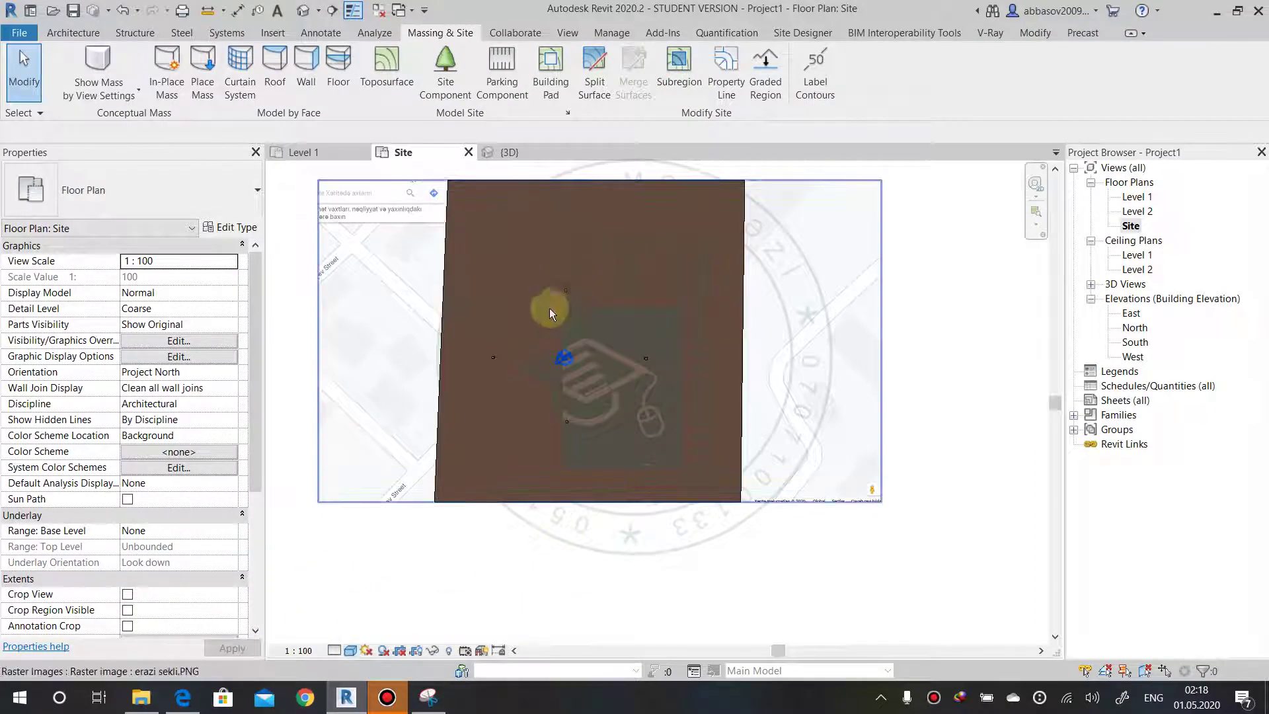
Put the map image on the Foreground draw layer.
{"action": "left_click", "coordinate": [886, 249]}
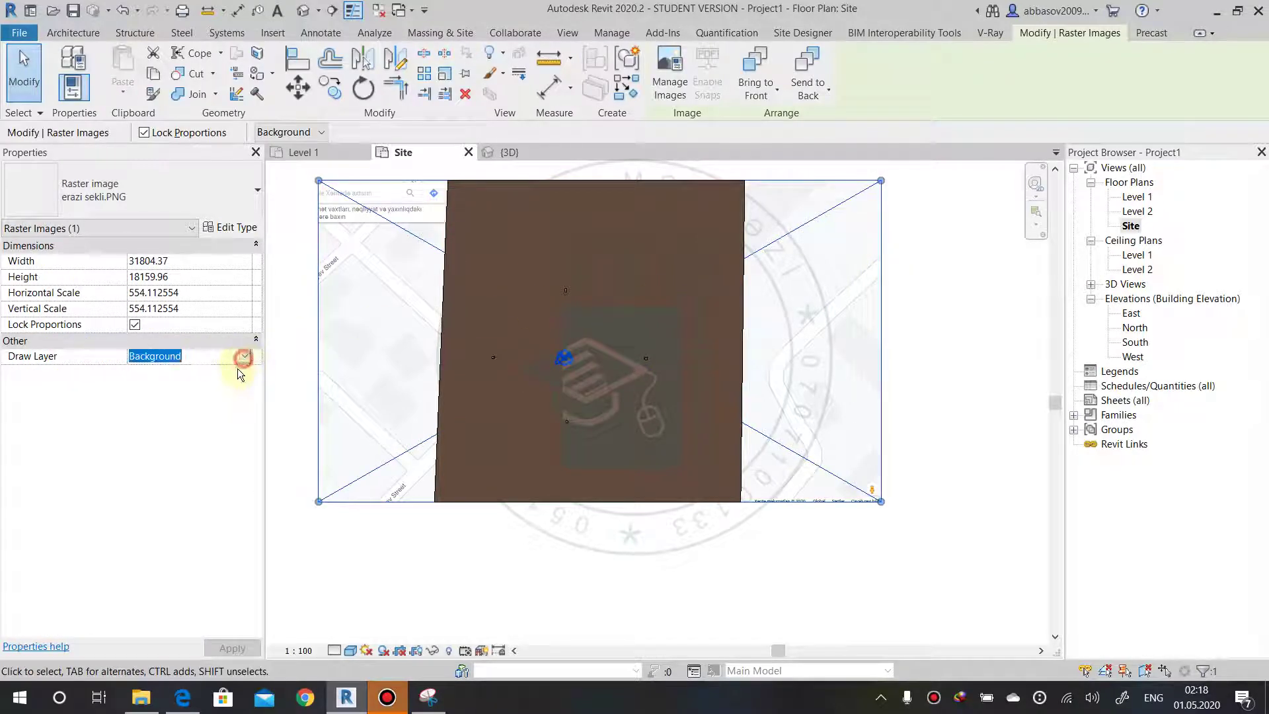
{"action": "left_click", "coordinate": [244, 357]}
{"action": "left_click", "coordinate": [192, 383]}
{"action": "left_click", "coordinate": [224, 648]}
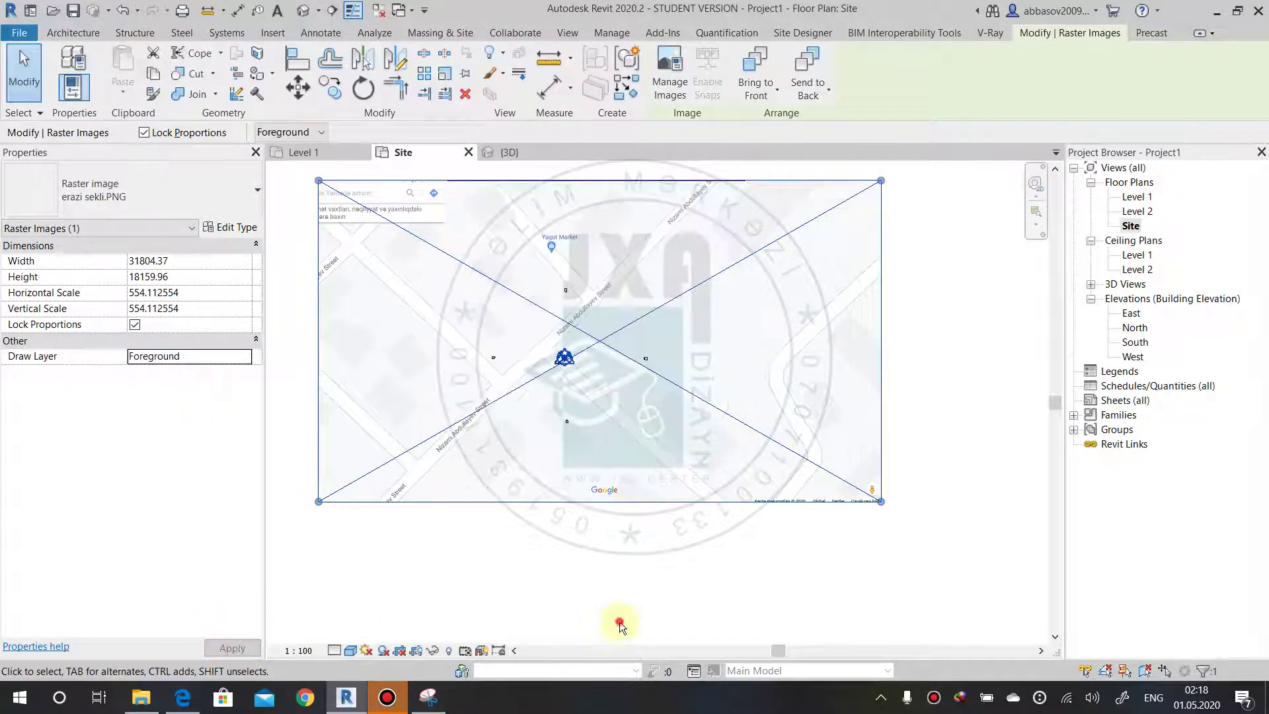
{"action": "left_click", "coordinate": [618, 621]}
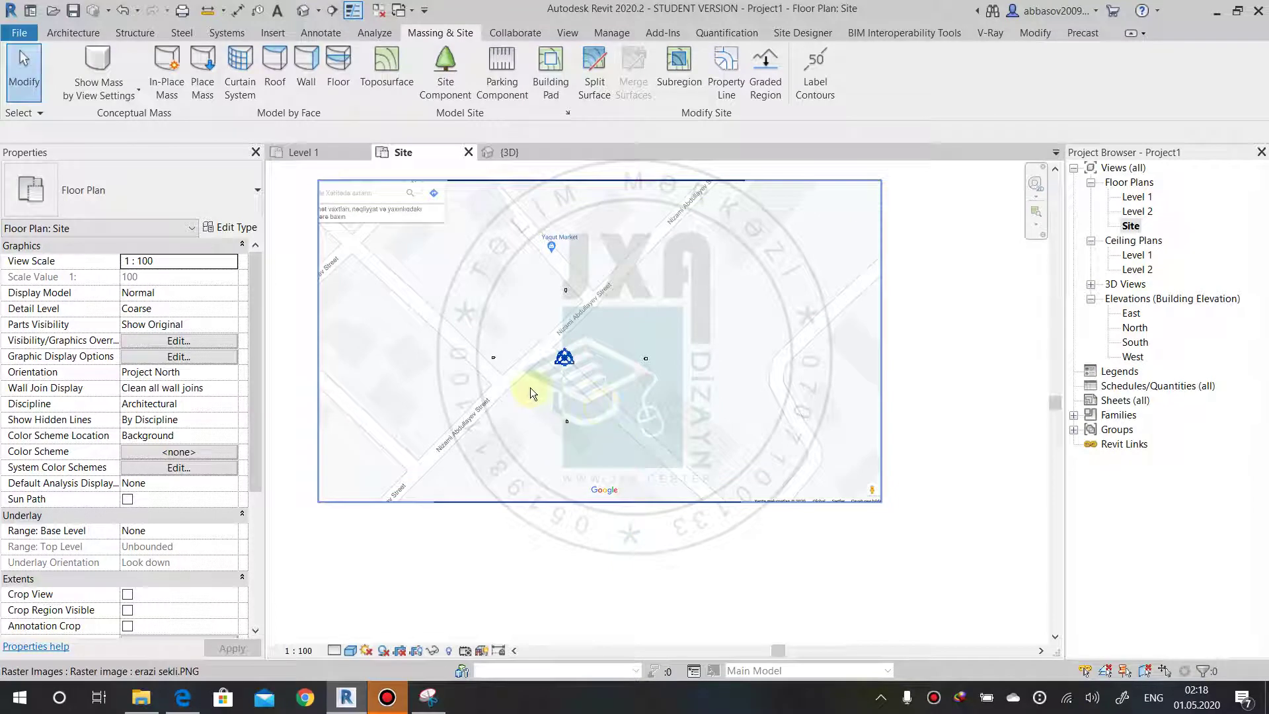
Return the map image to the Background draw layer.
{"action": "left_click", "coordinate": [330, 320]}
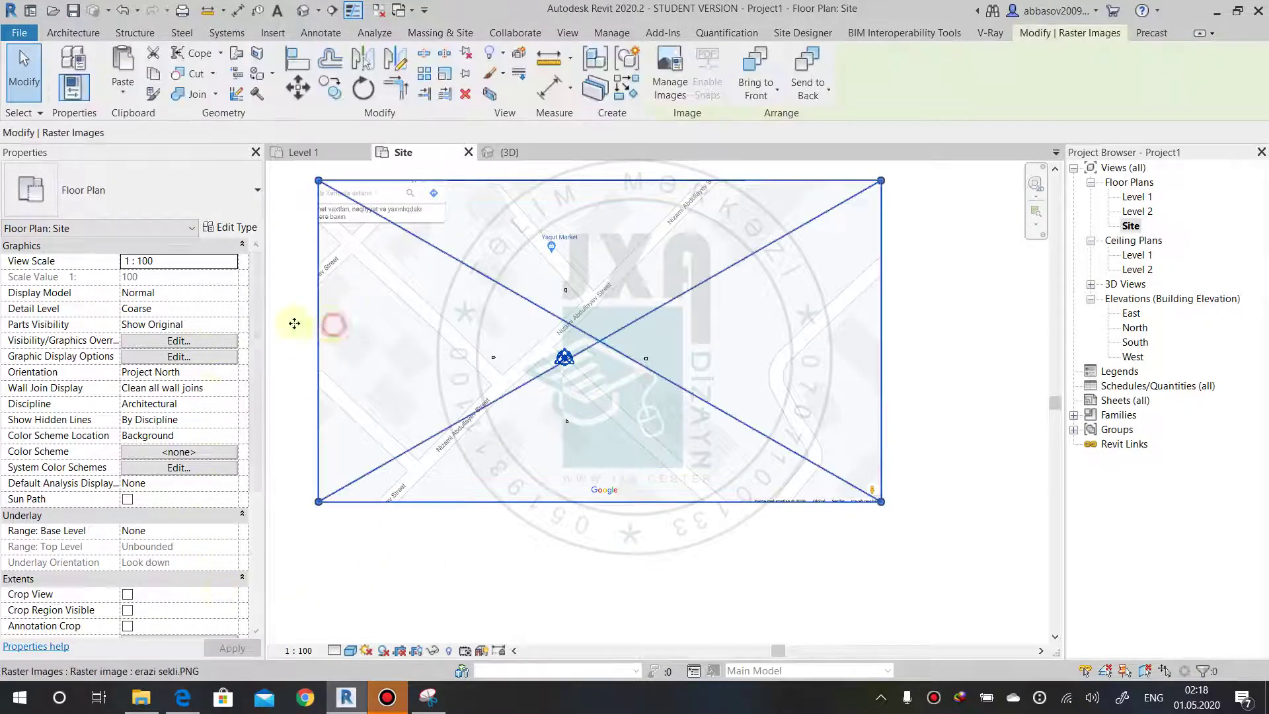
{"action": "left_click", "coordinate": [245, 357]}
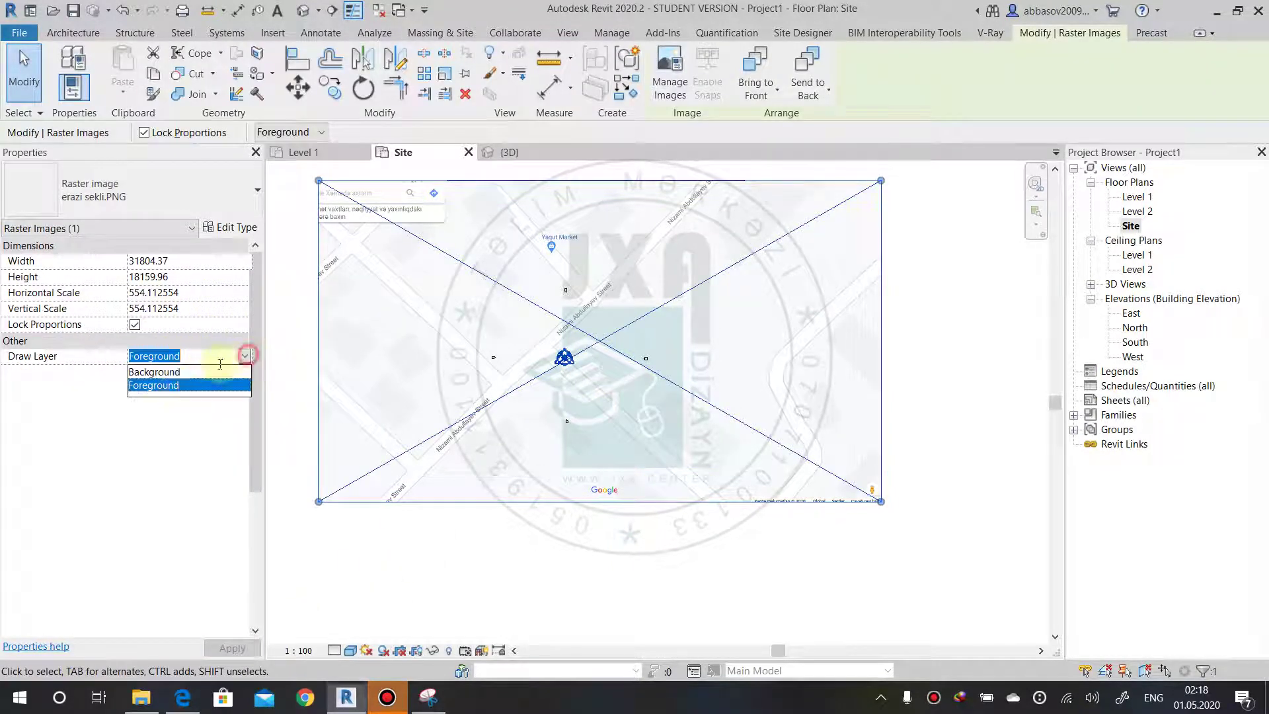
{"action": "left_click", "coordinate": [173, 372]}
{"action": "left_click", "coordinate": [231, 649]}
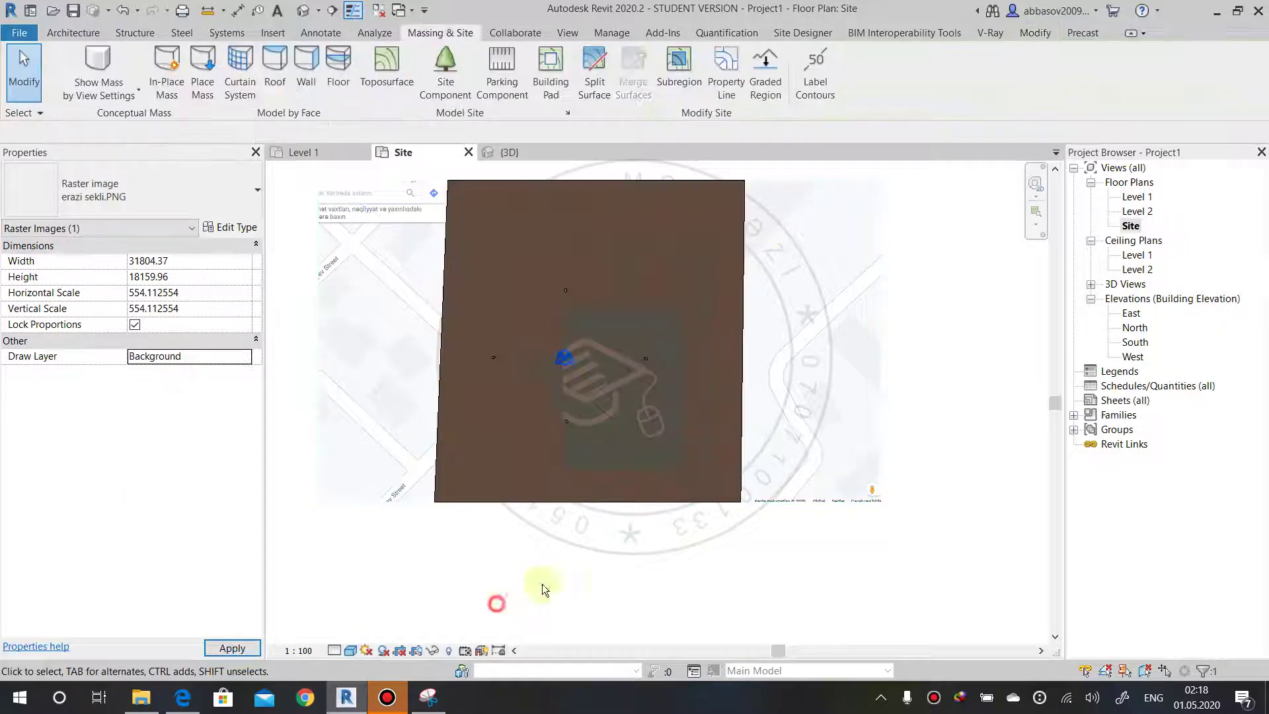
Switch the Site view to Wireframe and recentre the map.
{"action": "left_click", "coordinate": [348, 651]}
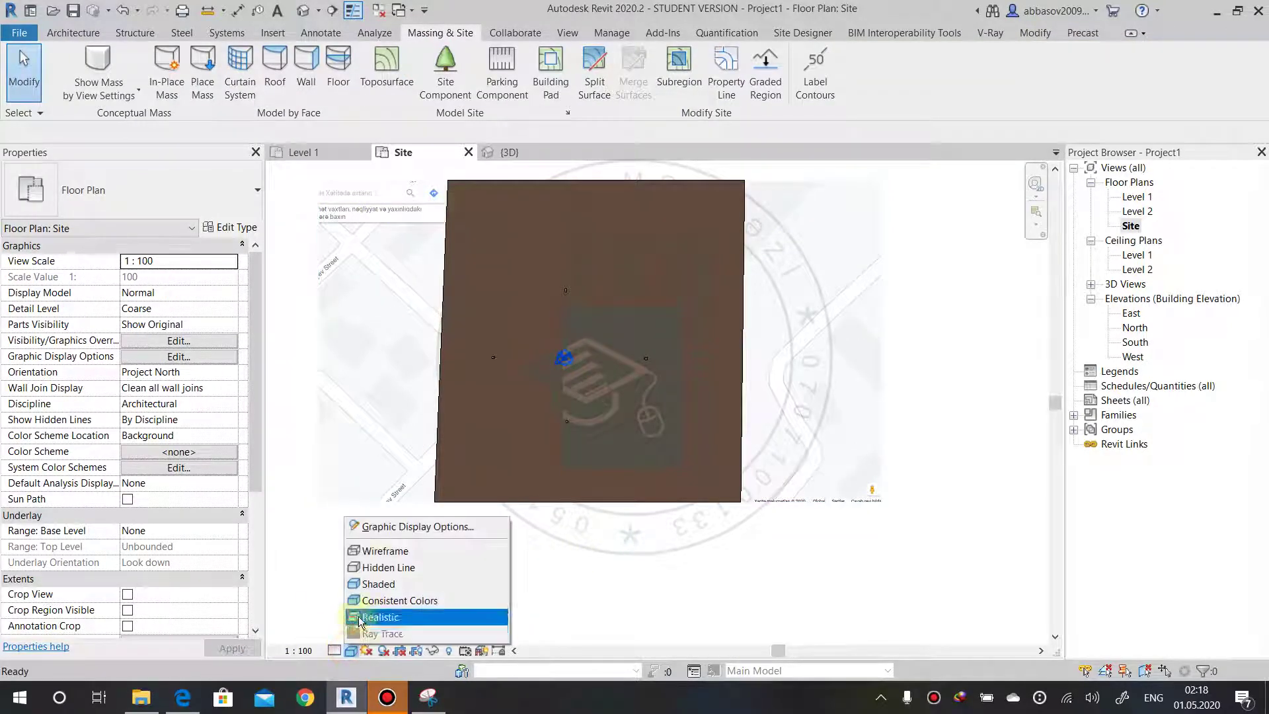
{"action": "left_click", "coordinate": [378, 552]}
{"action": "scroll", "coordinate": [605, 387], "scroll_direction": "up", "scroll_amount": 1}
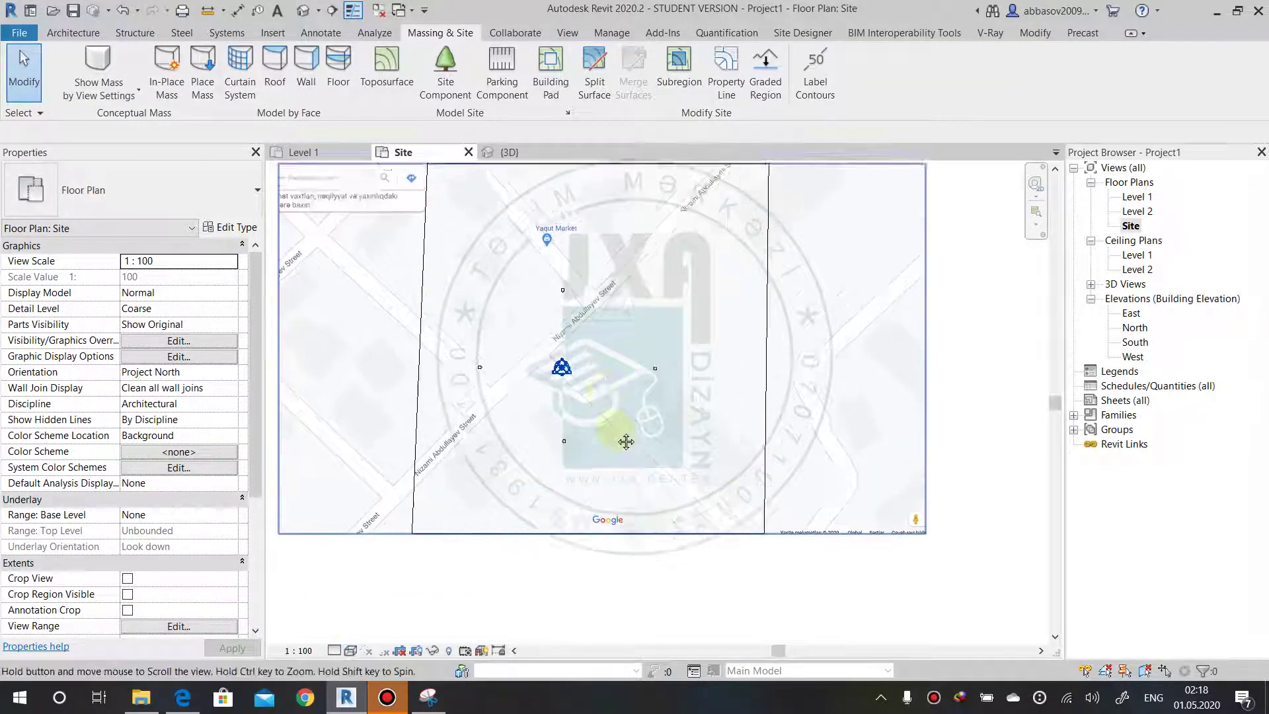
{"action": "middle_click_drag", "start_coordinate": [547, 279], "coordinate": [560, 335]}
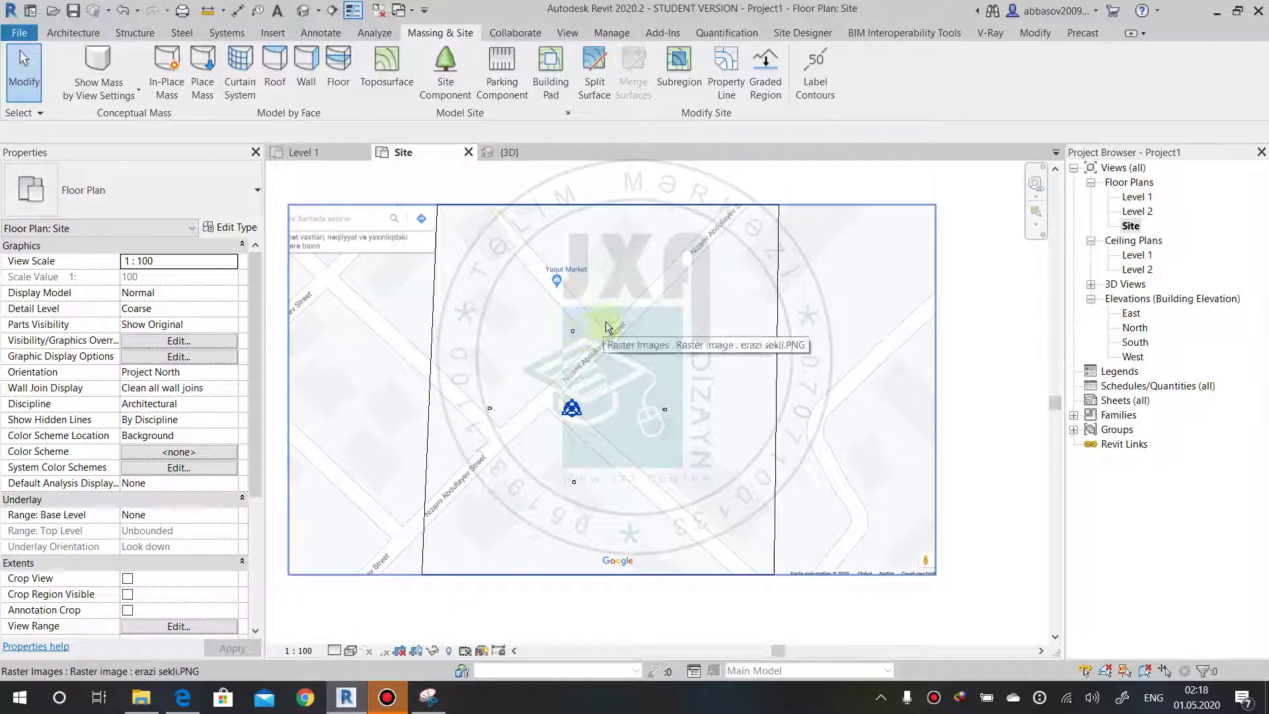
Start a Building Pad boundary and trace the first road-edge segments with lines.
{"action": "left_click", "coordinate": [553, 88]}
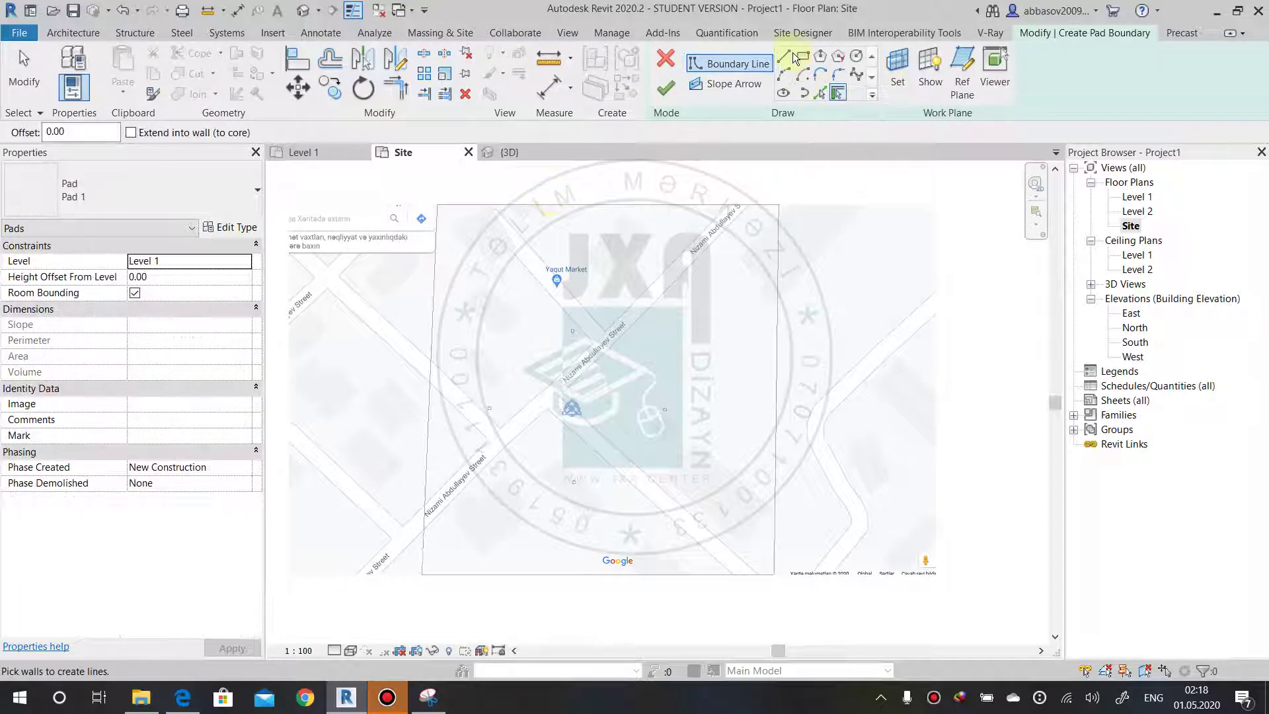
{"action": "left_click", "coordinate": [786, 58]}
{"action": "scroll", "coordinate": [635, 338], "scroll_direction": "up", "scroll_amount": 1}
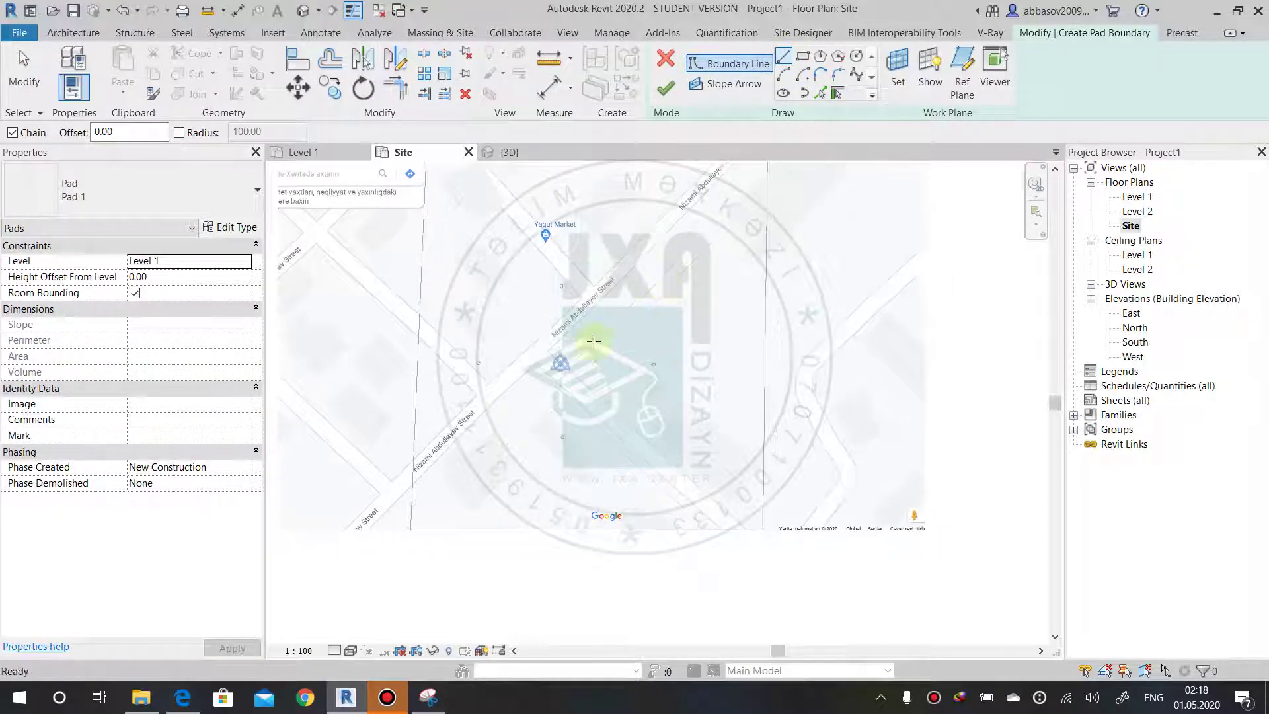
{"action": "scroll", "coordinate": [578, 334], "scroll_direction": "up", "scroll_amount": 1}
{"action": "left_click", "coordinate": [524, 367]}
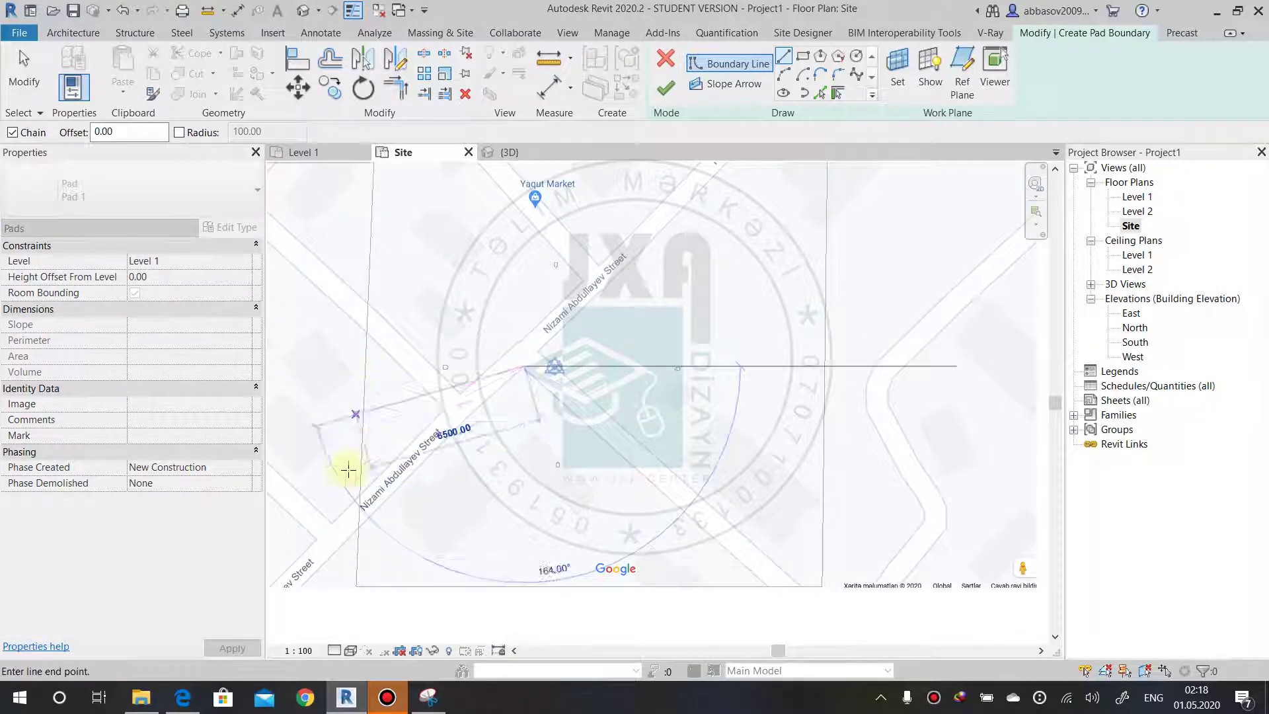
{"action": "left_click", "coordinate": [375, 515]}
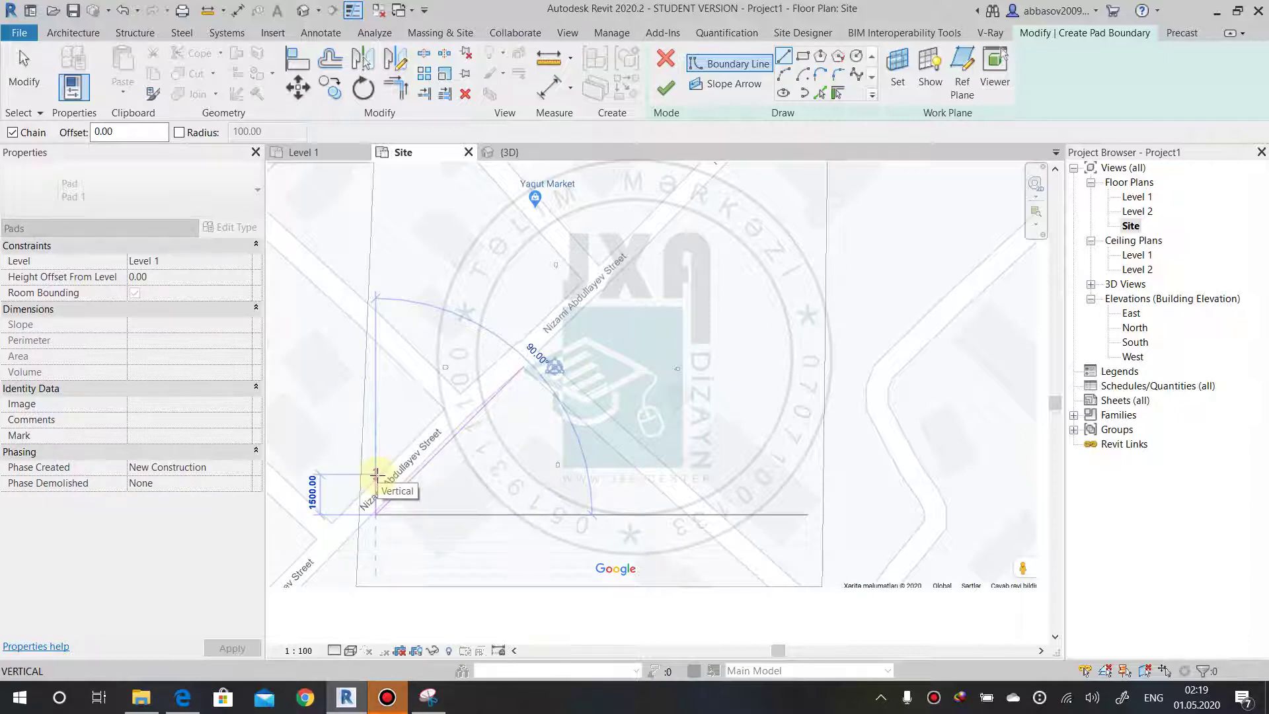
{"action": "left_click", "coordinate": [375, 474]}
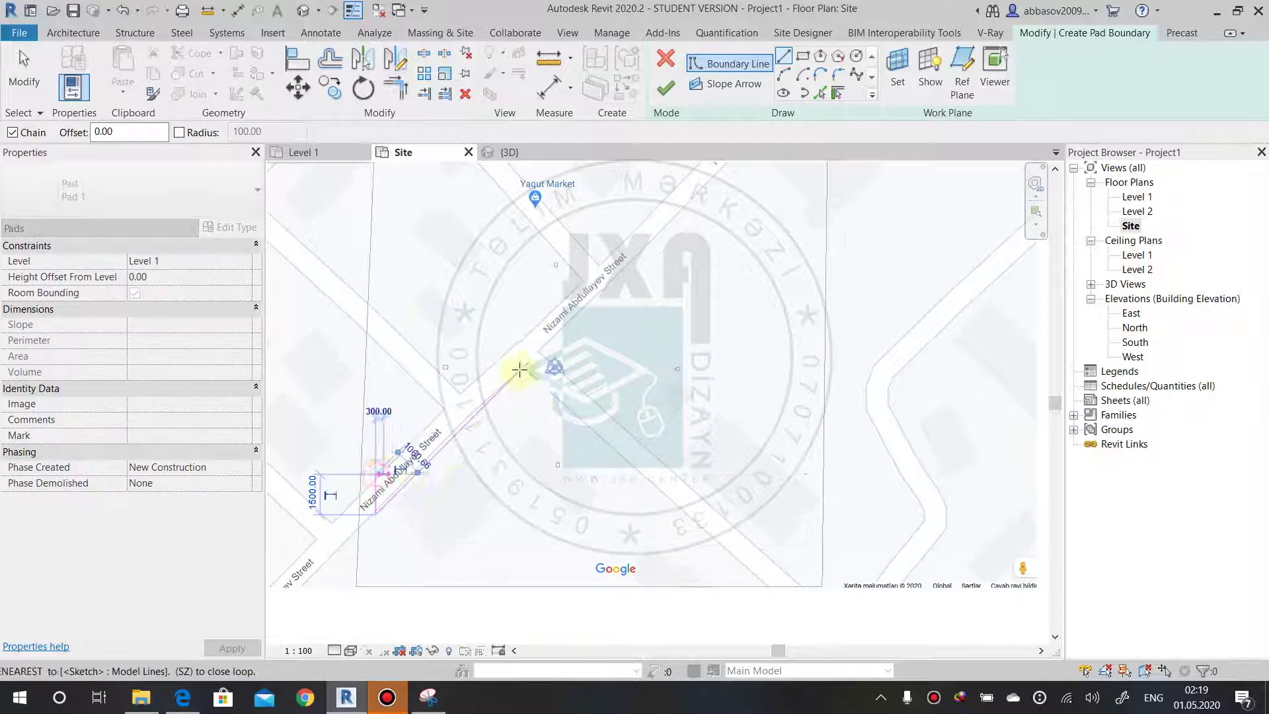
{"action": "left_click", "coordinate": [443, 409]}
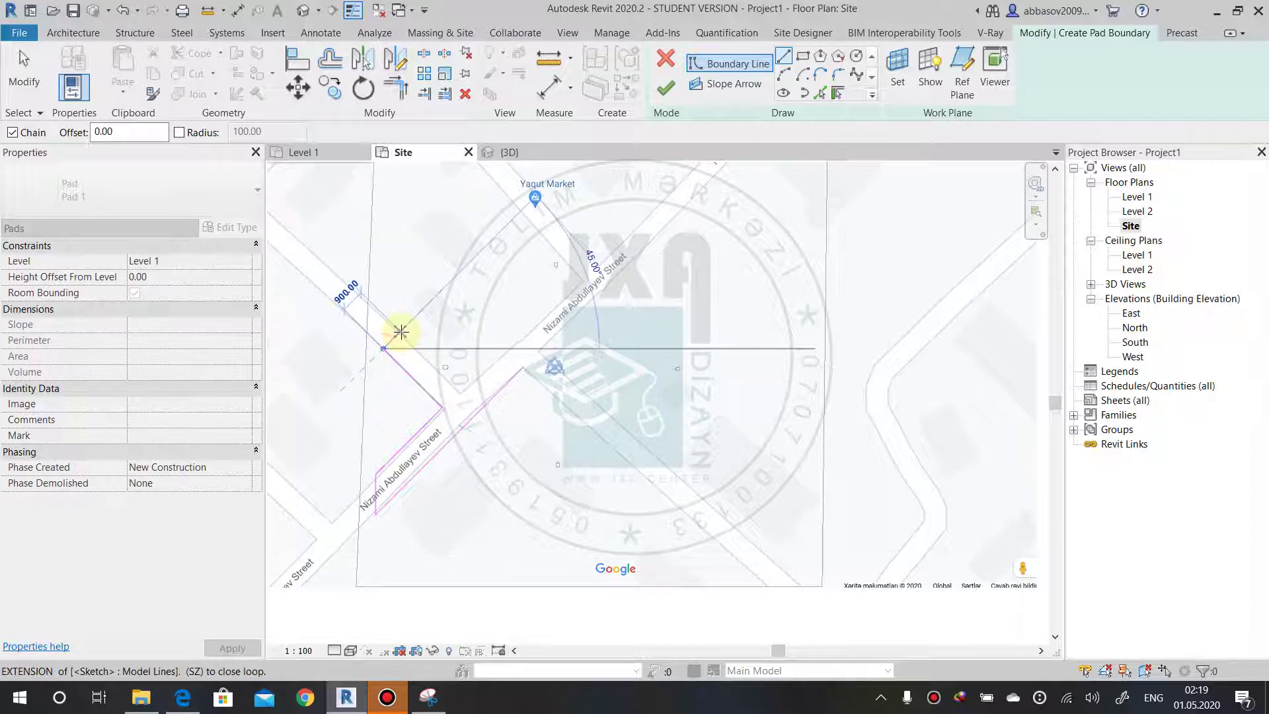
{"action": "left_click", "coordinate": [459, 390]}
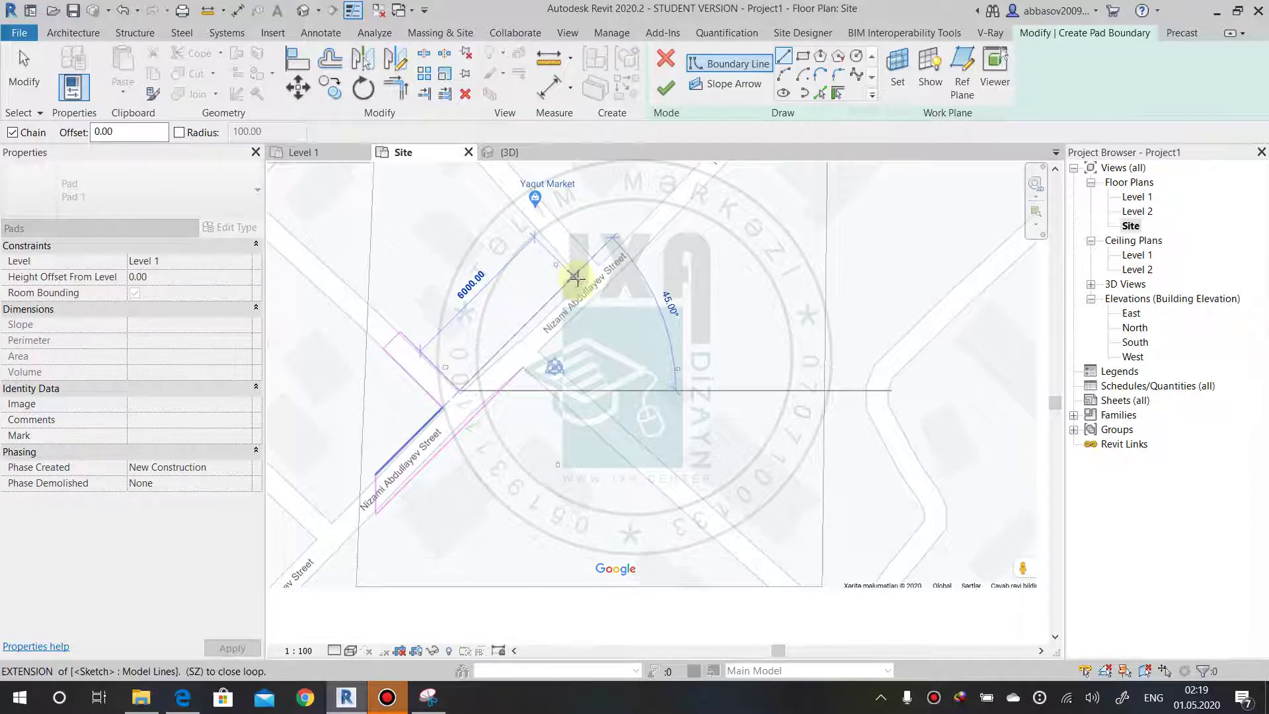
{"action": "left_click", "coordinate": [577, 274]}
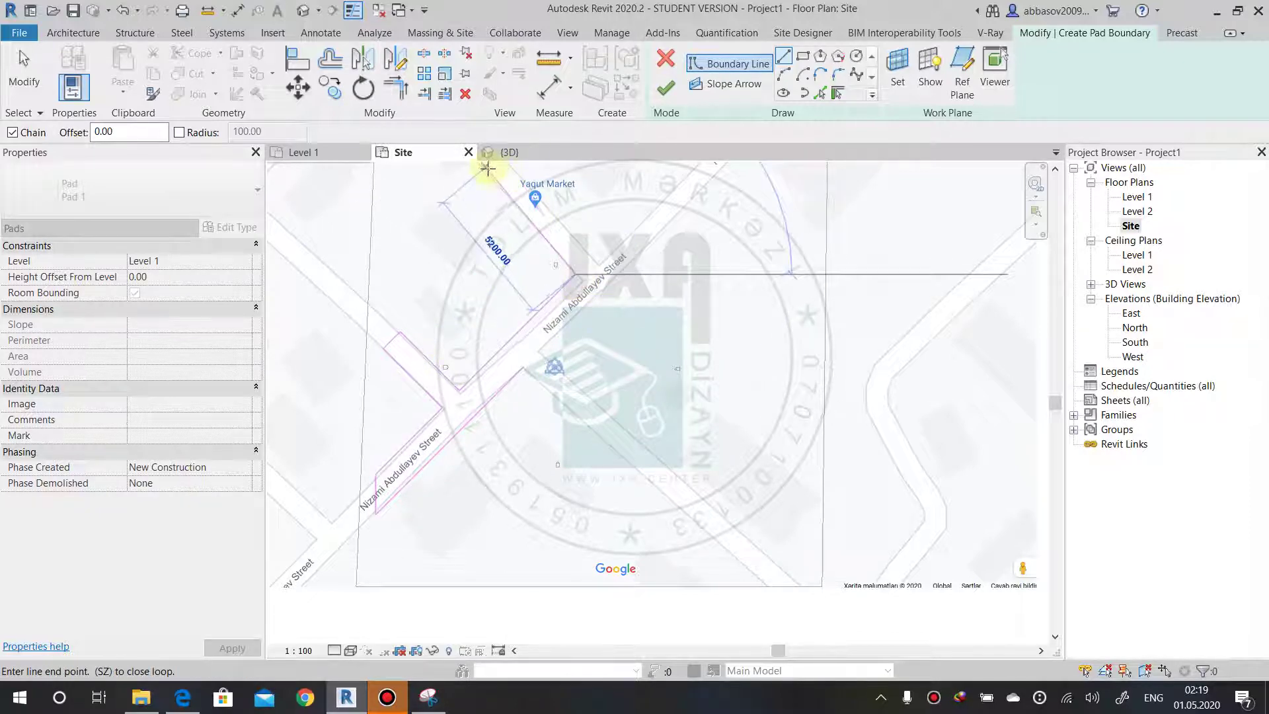
Continue the boundary along the northern and lower-right road edges, closing the loop.
{"action": "middle_click_drag", "start_coordinate": [508, 191], "coordinate": [507, 310]}
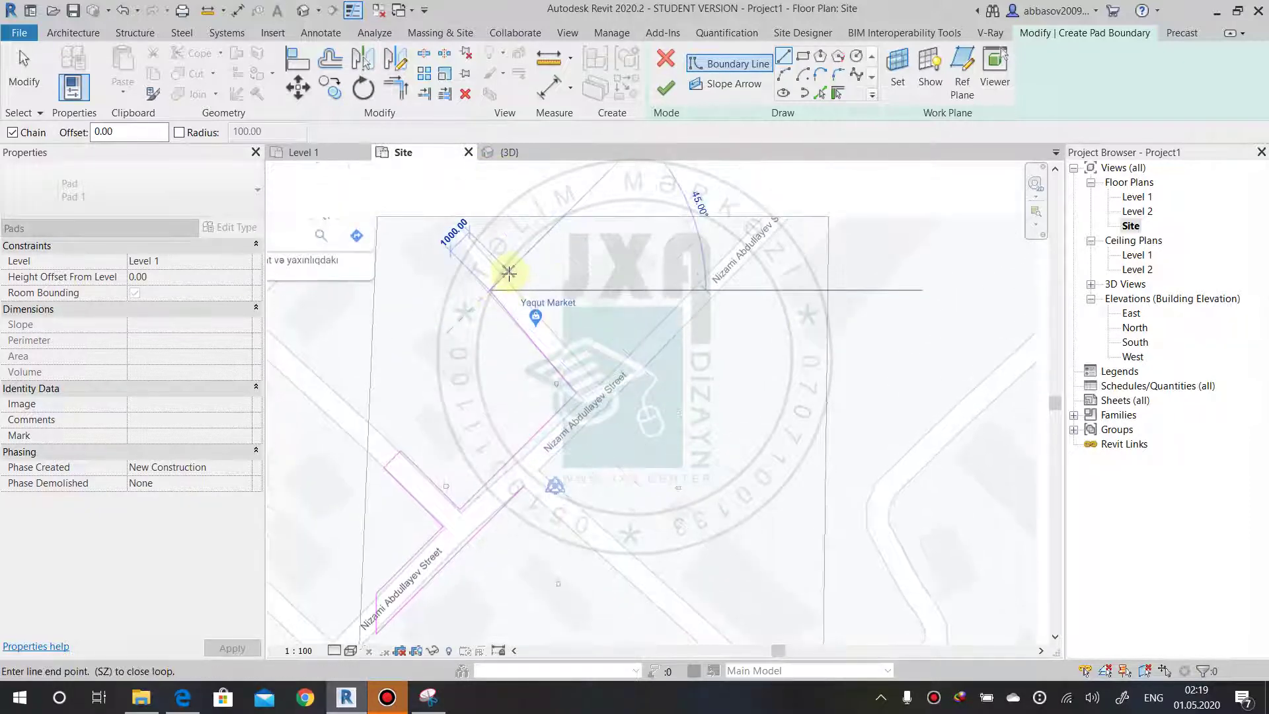
{"action": "left_click", "coordinate": [506, 275]}
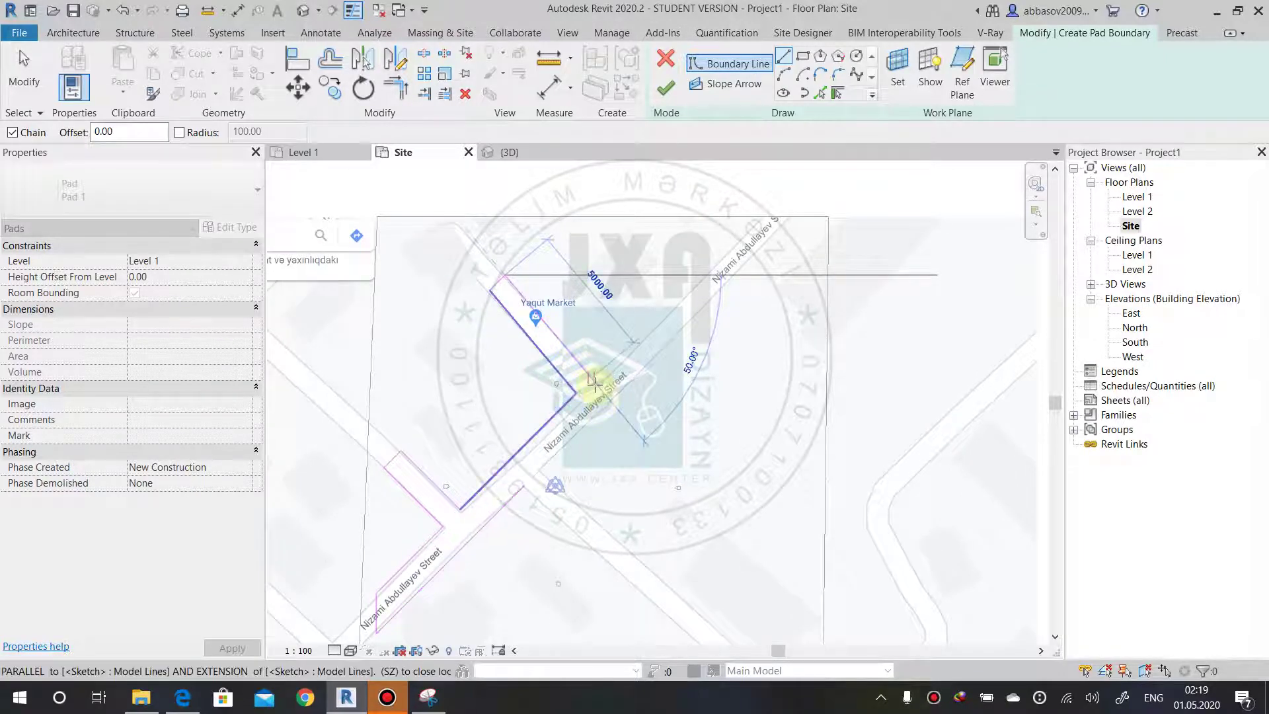
{"action": "left_click", "coordinate": [596, 384]}
{"action": "left_click", "coordinate": [595, 382]}
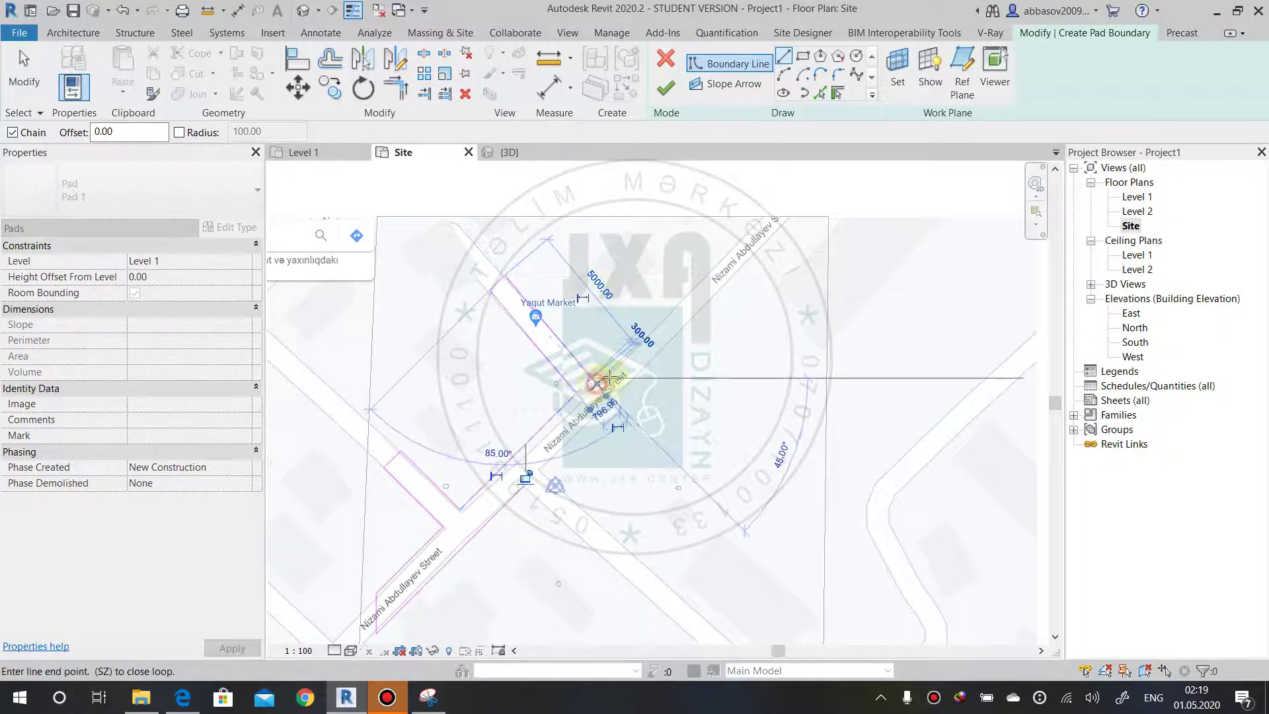
{"action": "left_click", "coordinate": [766, 231]}
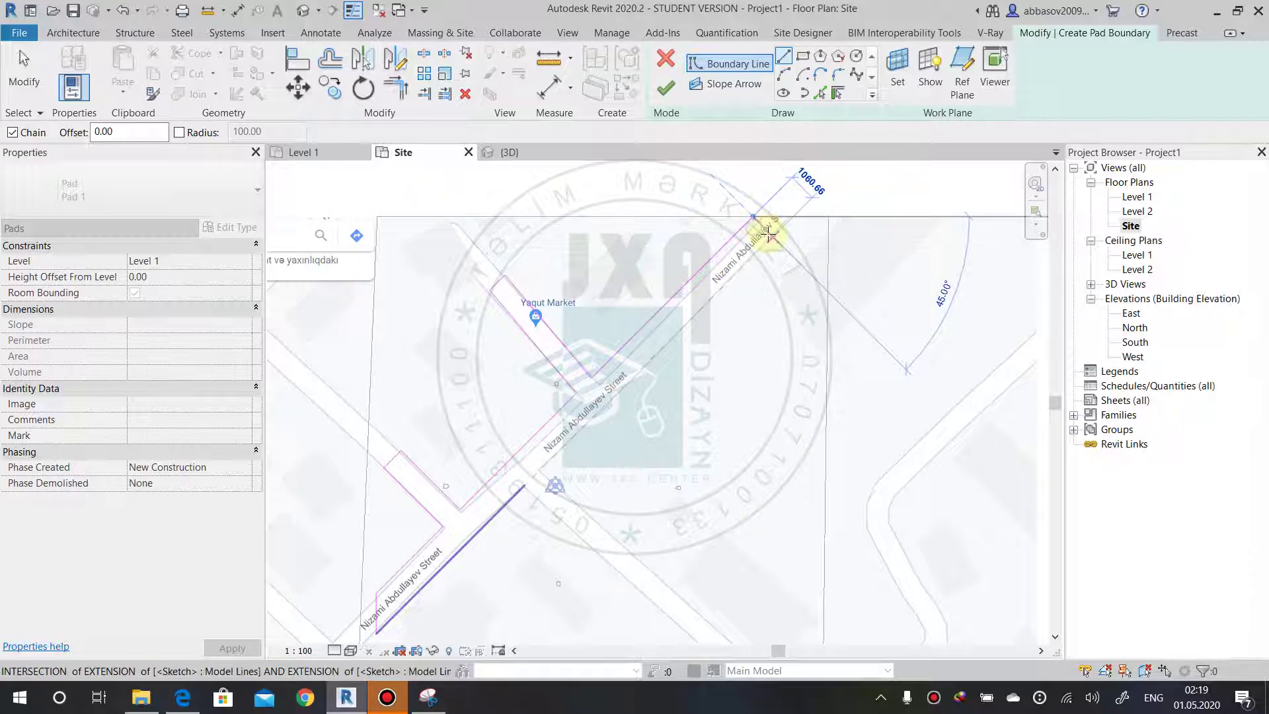
{"action": "left_click", "coordinate": [536, 471]}
{"action": "middle_click_drag", "start_coordinate": [679, 605], "coordinate": [639, 474]}
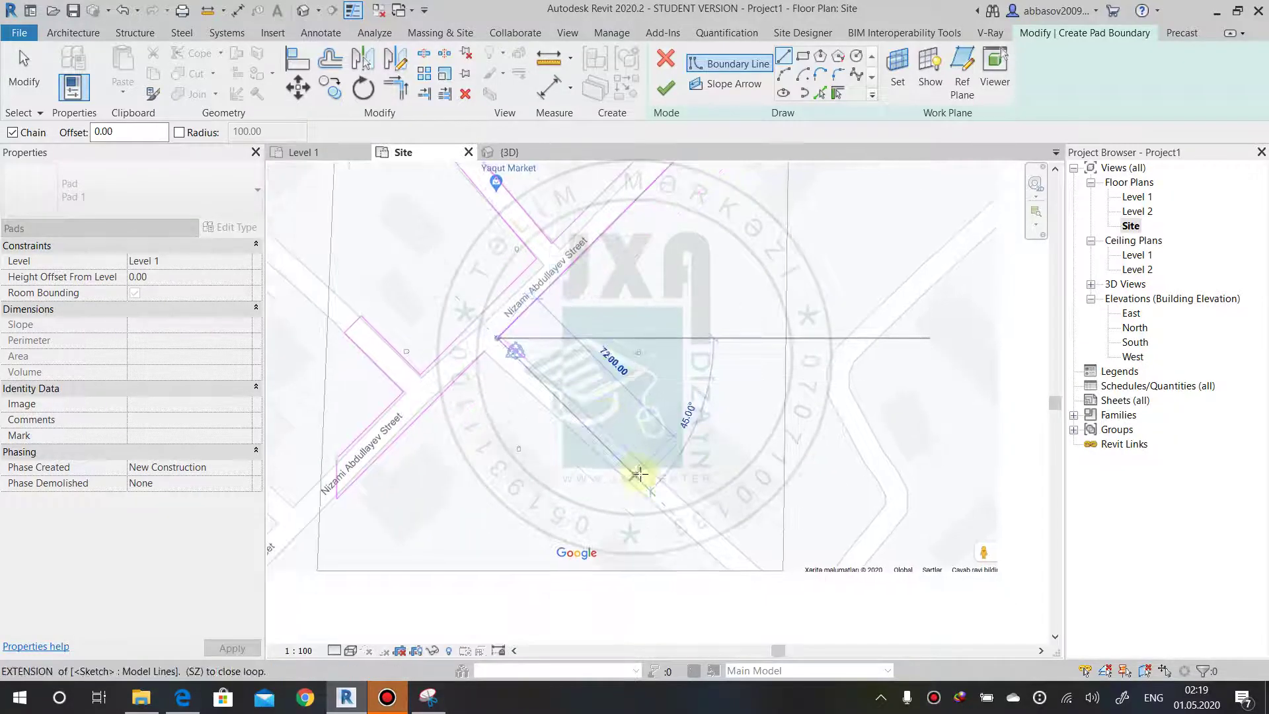
{"action": "left_click", "coordinate": [656, 508]}
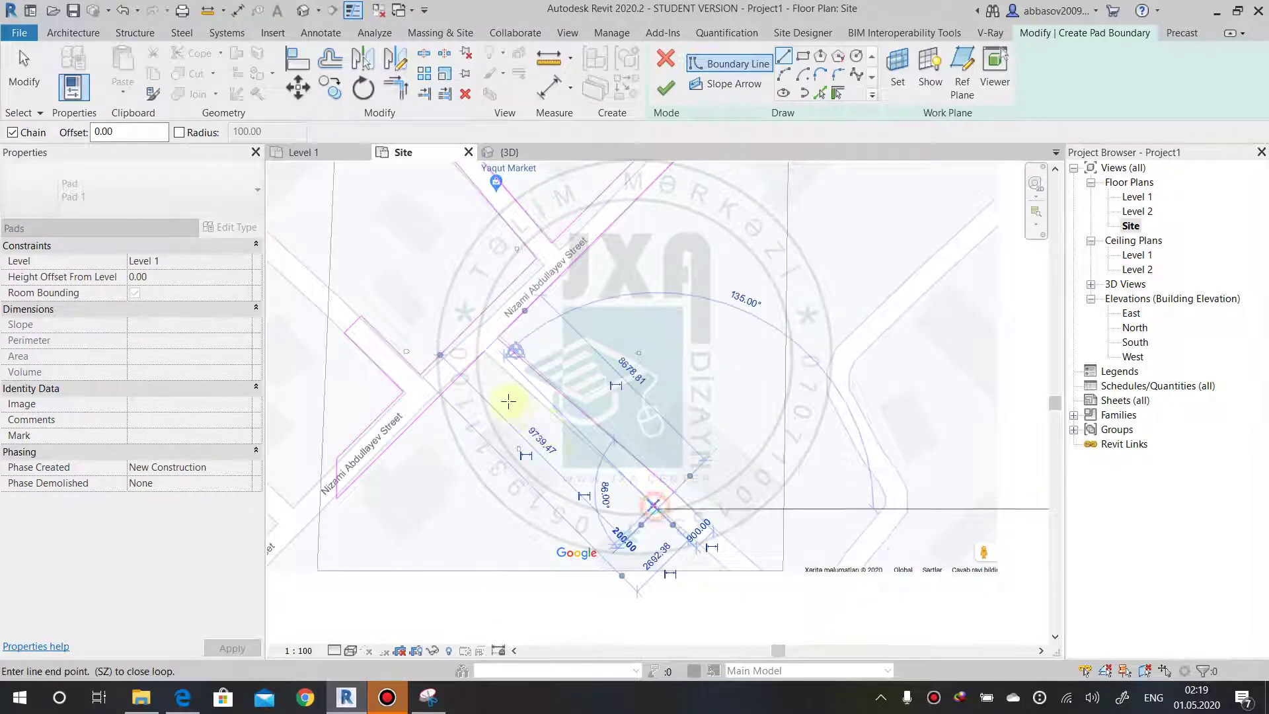
{"action": "left_click", "coordinate": [493, 357]}
Stop drawing boundary lines and frame the street intersection in view.
{"action": "scroll", "coordinate": [493, 357], "scroll_direction": "up", "scroll_amount": 2}
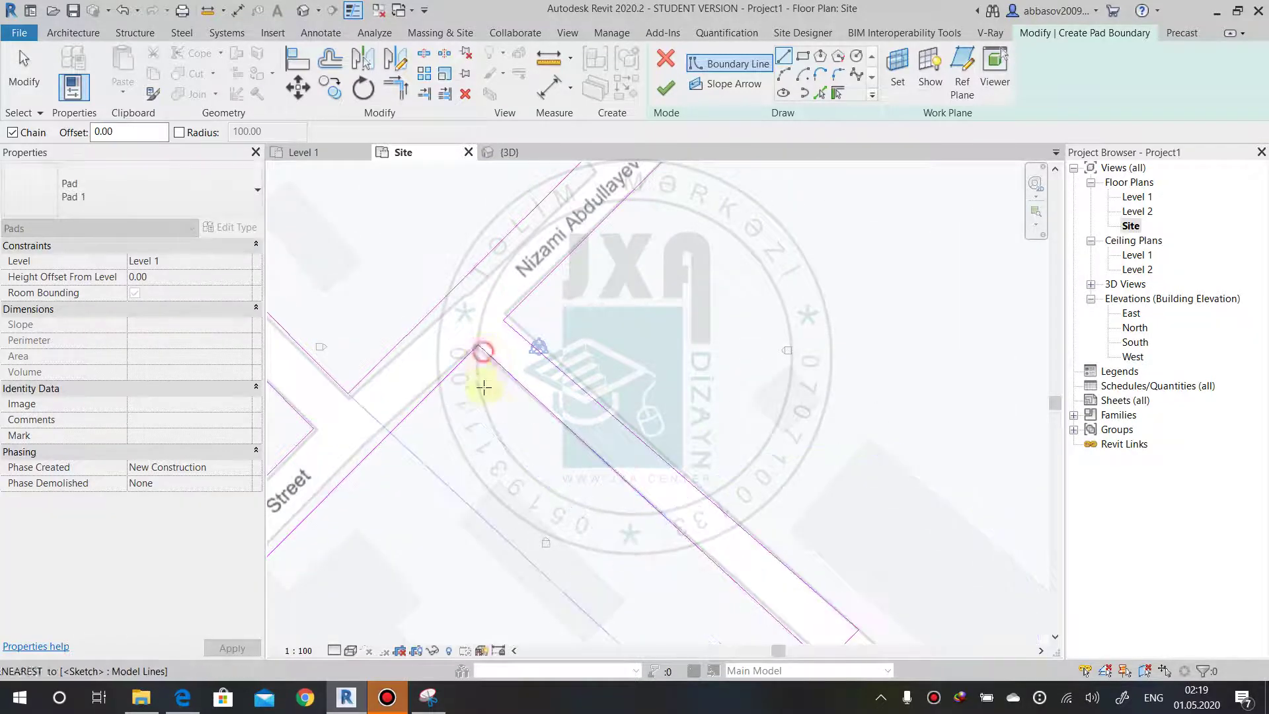
{"action": "key", "text": "Escape"}
{"action": "key", "text": "Escape"}
{"action": "scroll", "coordinate": [477, 318], "scroll_direction": "down", "scroll_amount": 2}
{"action": "mouse_move", "coordinate": [477, 319]}
{"action": "middle_mouse_down"}
{"action": "mouse_move", "coordinate": [628, 413]}
{"action": "mouse_move", "coordinate": [684, 357]}
{"action": "mouse_move", "coordinate": [530, 391]}
{"action": "middle_mouse_up"}
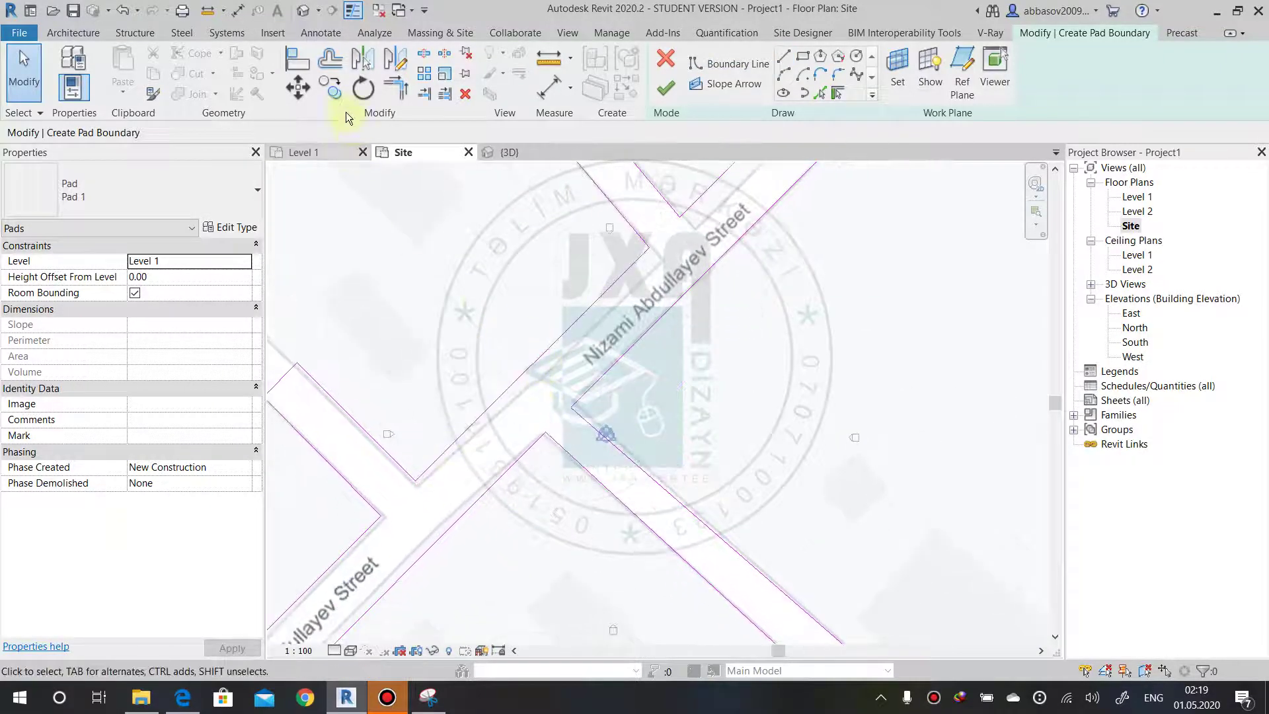
{"action": "left_click", "coordinate": [238, 11]}
Dimension the first street width and set the view scale to 1 : 1000.
{"action": "left_click", "coordinate": [487, 404]}
{"action": "left_click", "coordinate": [601, 375]}
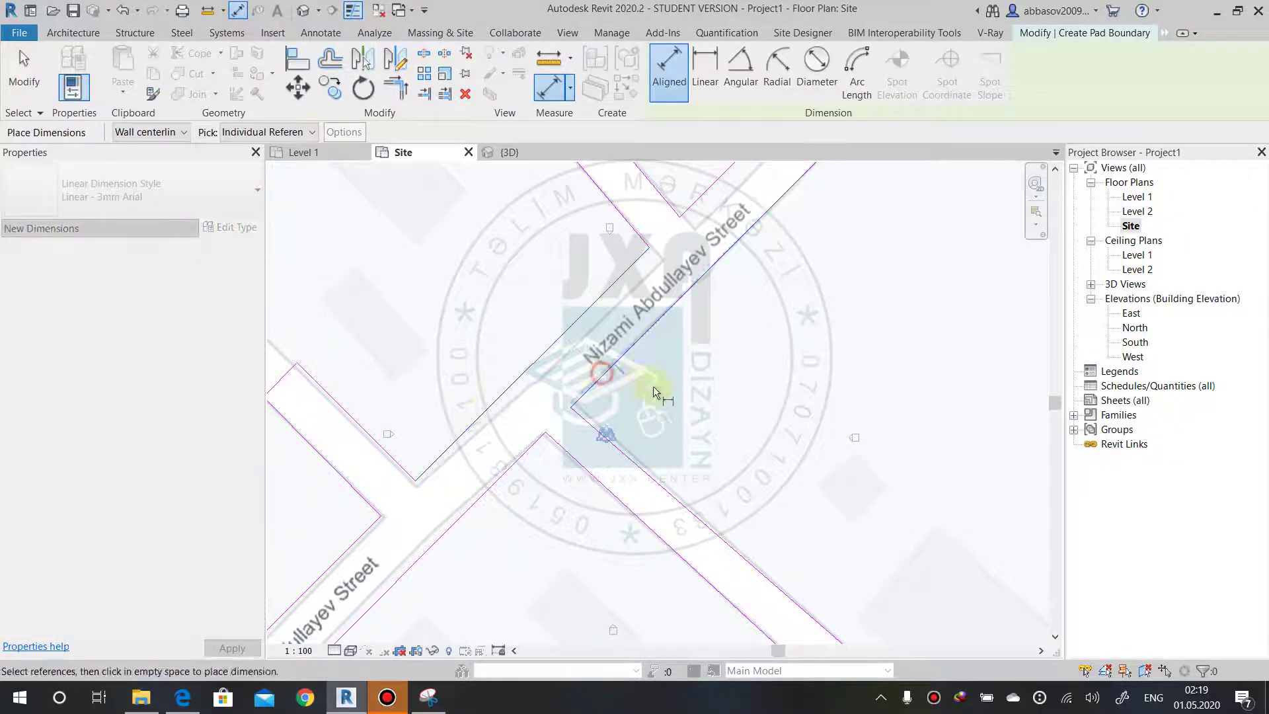
{"action": "left_click", "coordinate": [636, 437]}
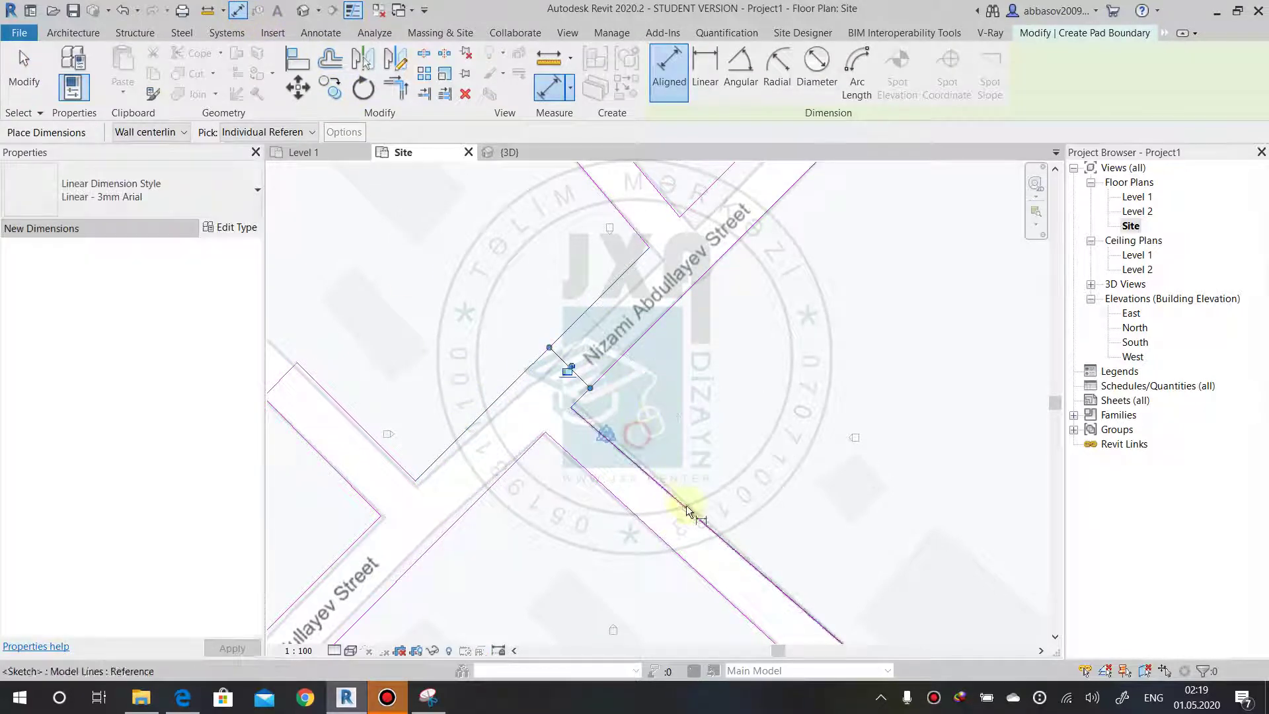
{"action": "left_click", "coordinate": [298, 650]}
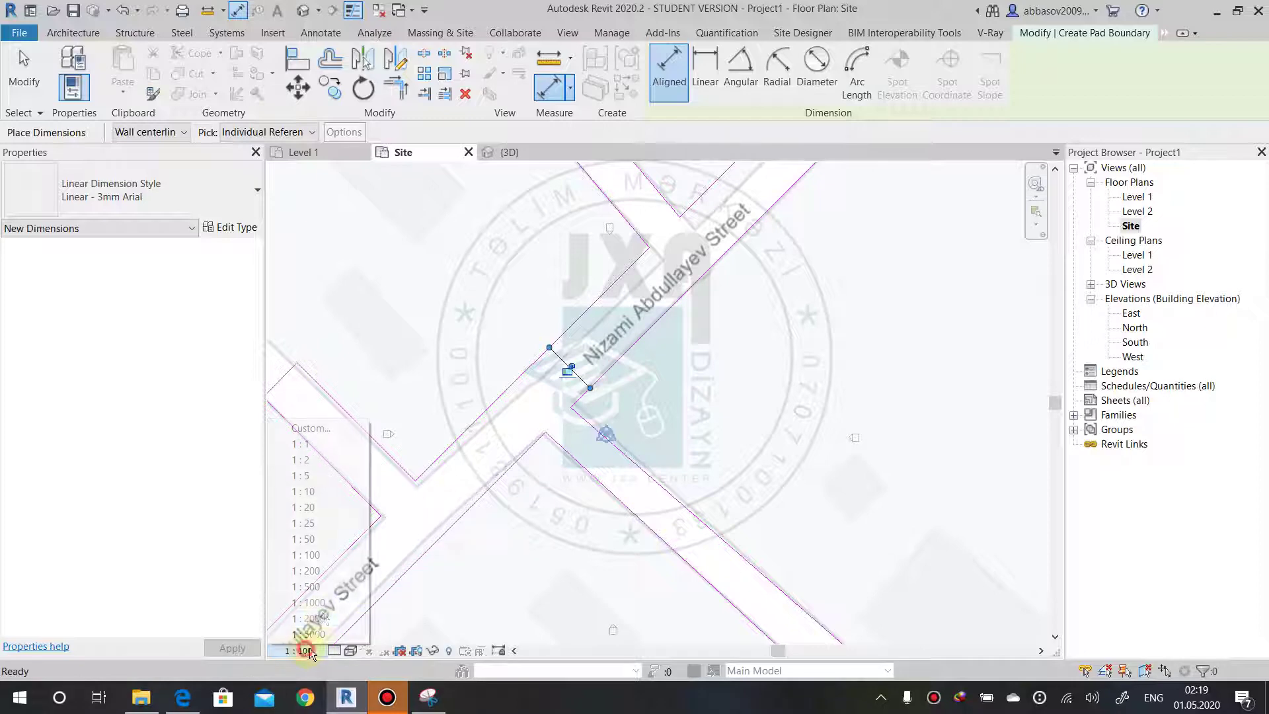
{"action": "left_click", "coordinate": [323, 603]}
Add aligned dimensions across the lower street (1061) and upper street (900).
{"action": "middle_click_drag", "start_coordinate": [476, 407], "coordinate": [549, 361]}
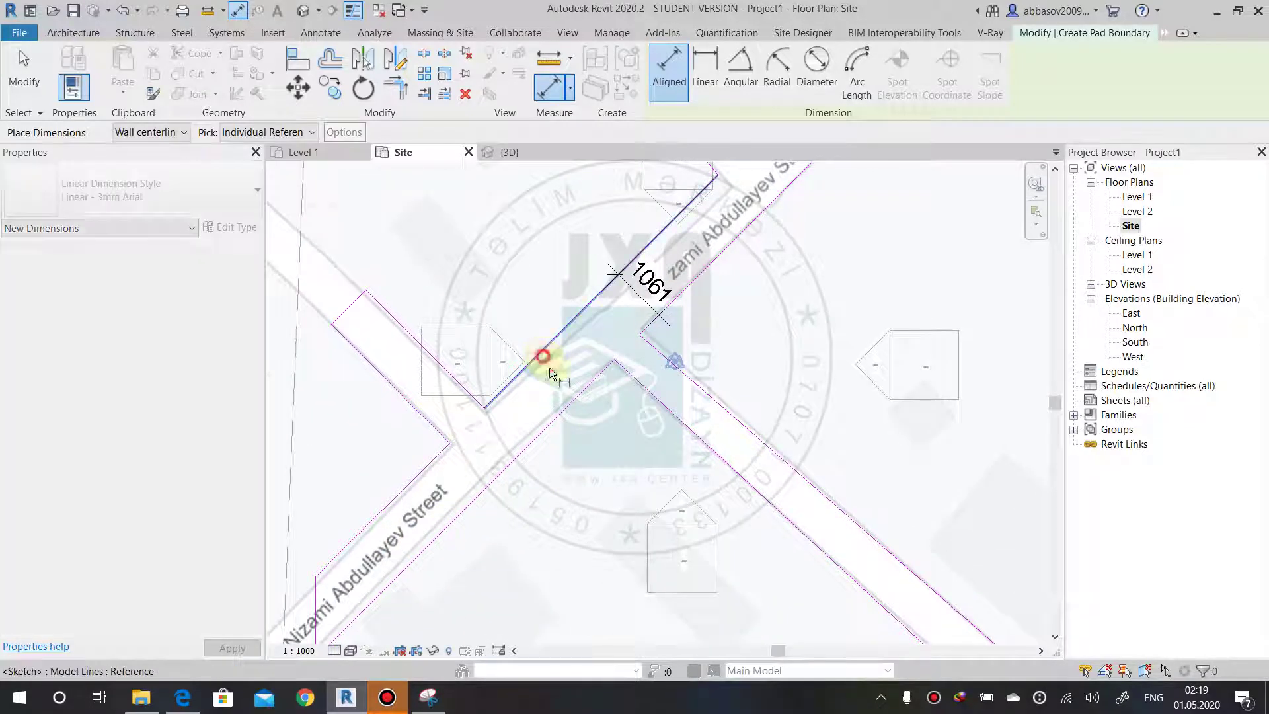
{"action": "left_click", "coordinate": [565, 400]}
{"action": "left_click", "coordinate": [585, 483]}
{"action": "middle_click_drag", "start_coordinate": [598, 470], "coordinate": [751, 357]}
{"action": "left_click", "coordinate": [561, 374]}
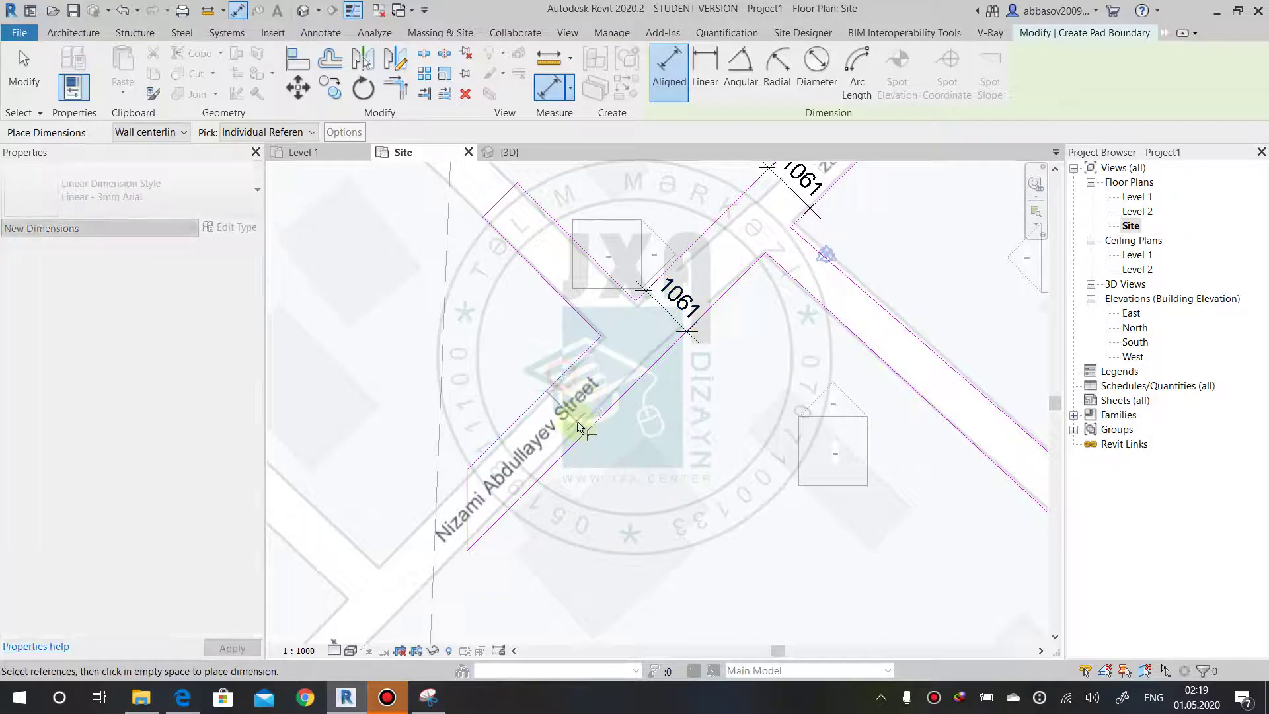
{"action": "left_click", "coordinate": [612, 501]}
{"action": "left_click", "coordinate": [548, 284]}
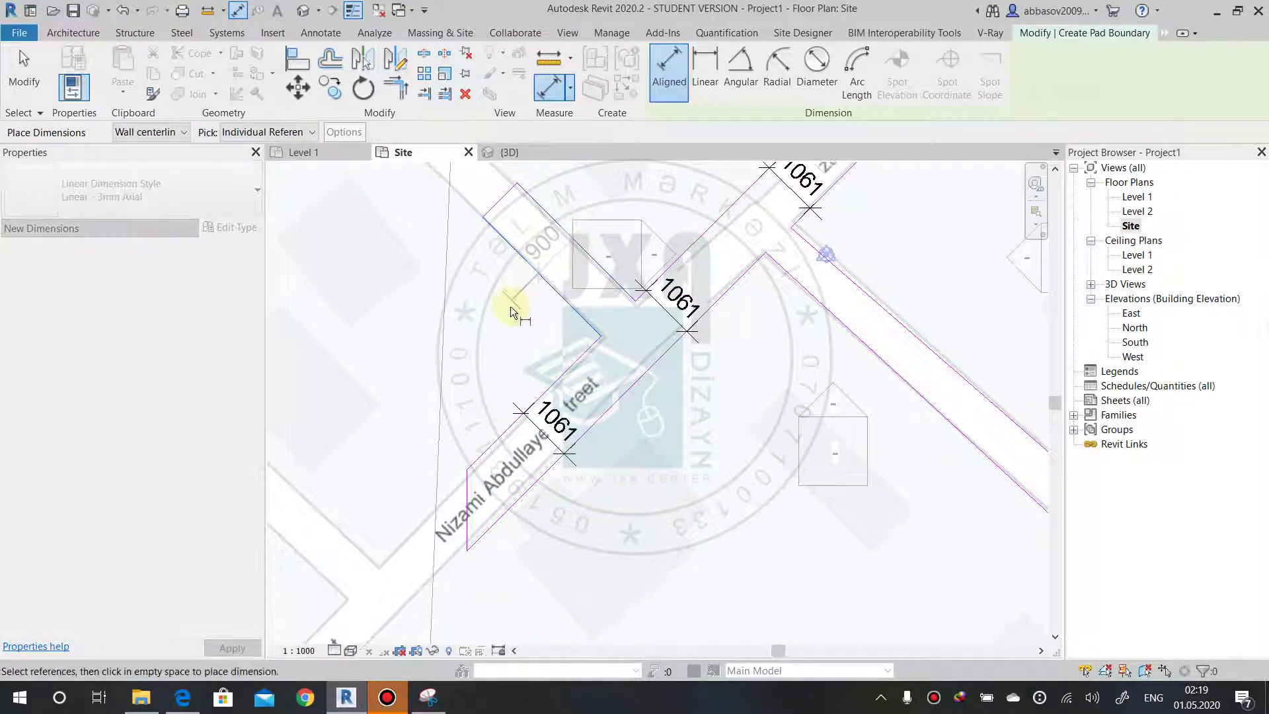
{"action": "left_click", "coordinate": [511, 307]}
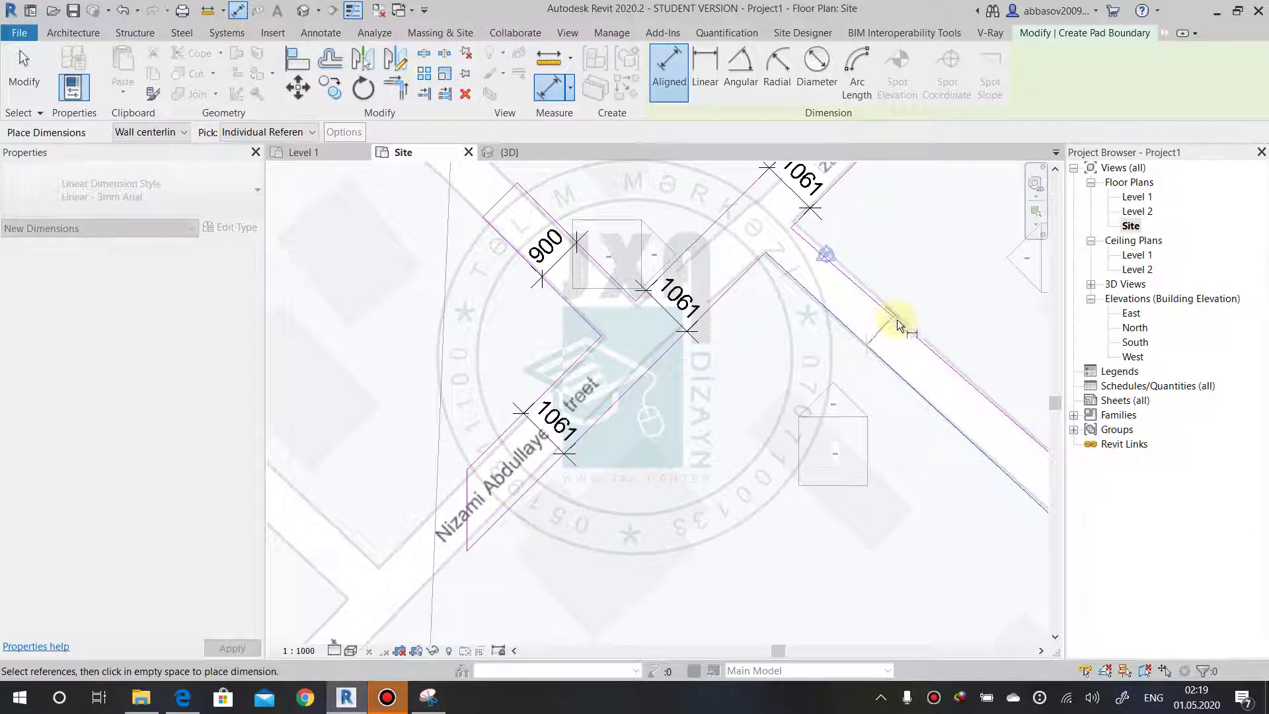
Select the right pad boundary line and snap its upper end to the corner.
{"action": "key", "text": "Escape"}
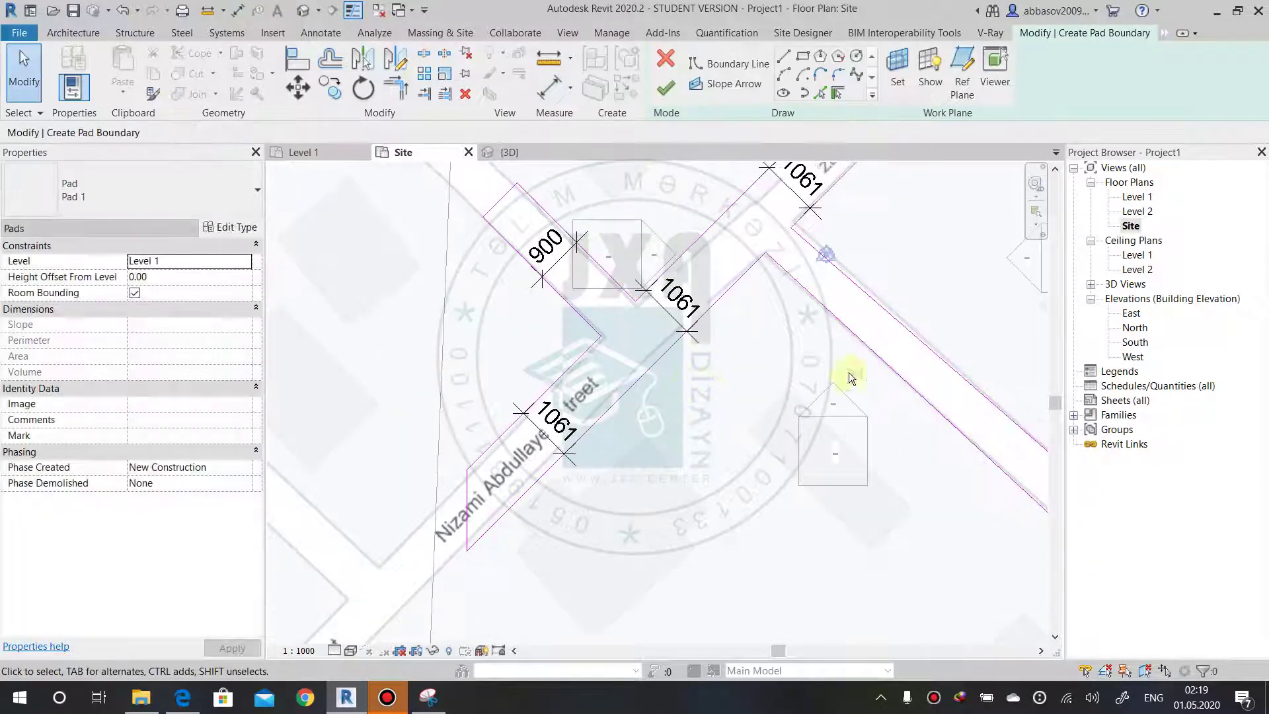
{"action": "middle_click_drag", "start_coordinate": [851, 378], "coordinate": [691, 419]}
{"action": "left_click", "coordinate": [734, 360]}
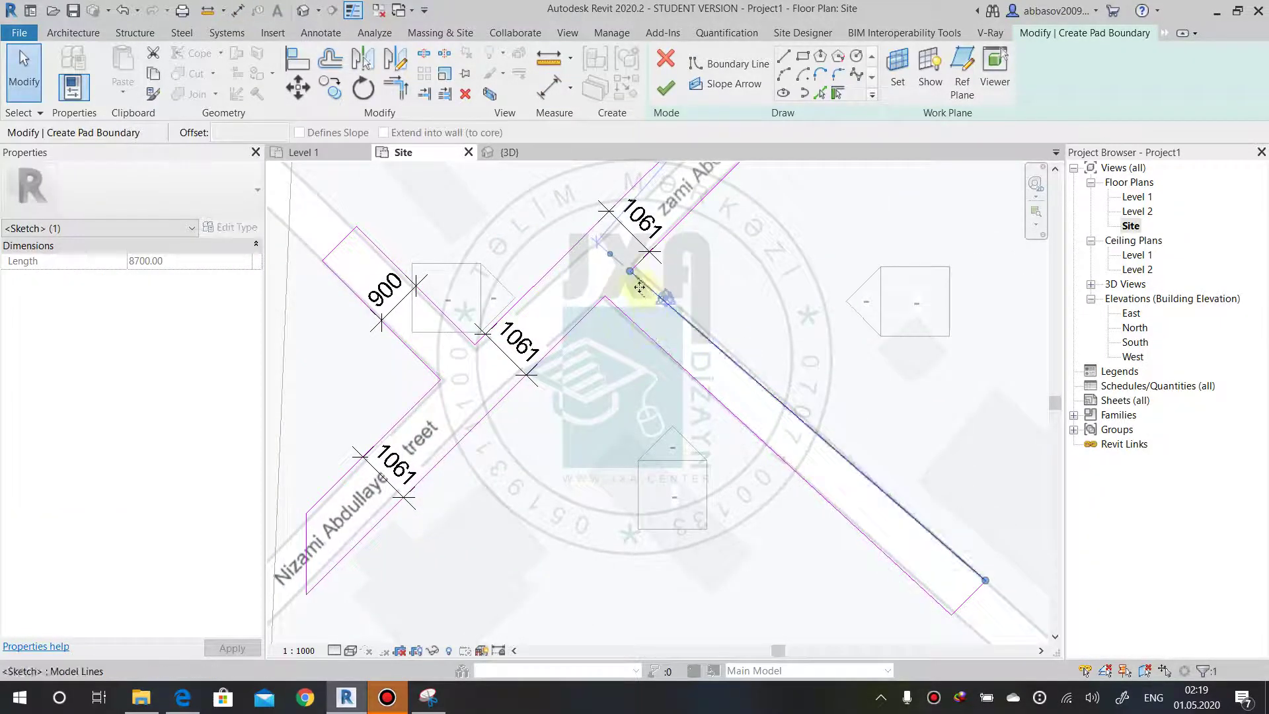
{"action": "left_click_drag", "start_coordinate": [631, 271], "coordinate": [639, 262]}
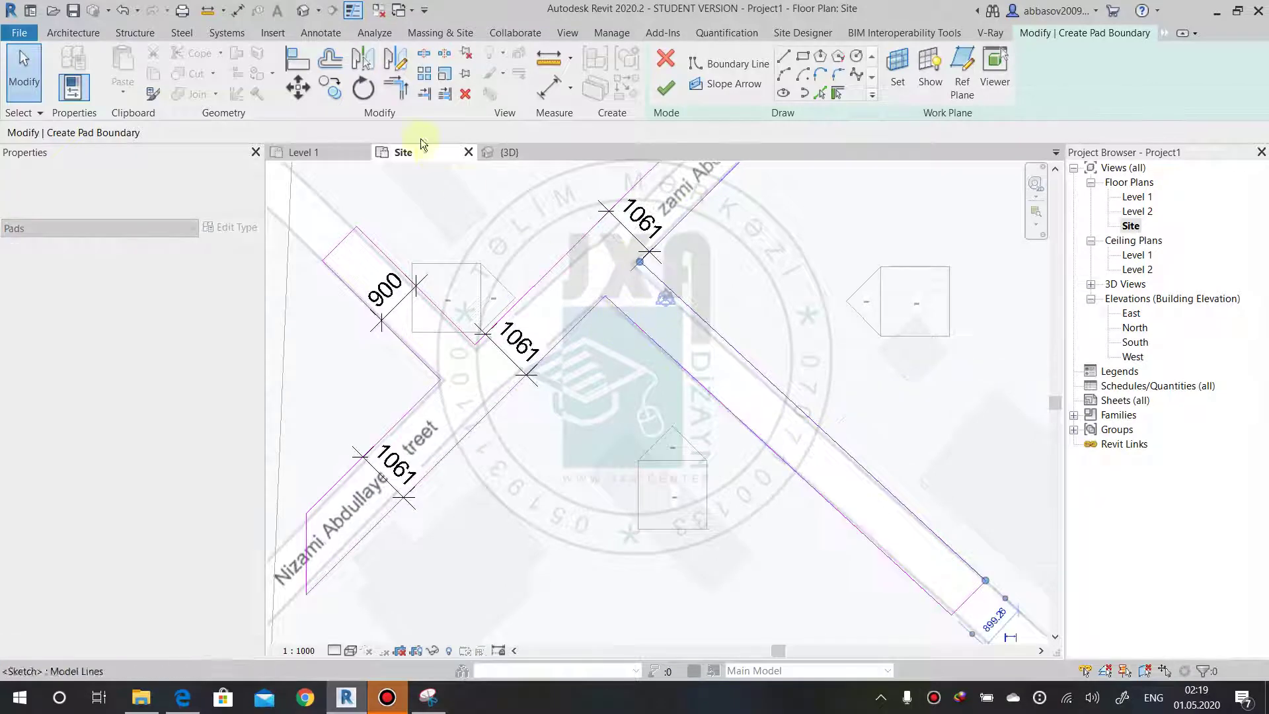
Dimension the right road width (899) and the upper road (1061).
{"action": "left_click", "coordinate": [236, 11]}
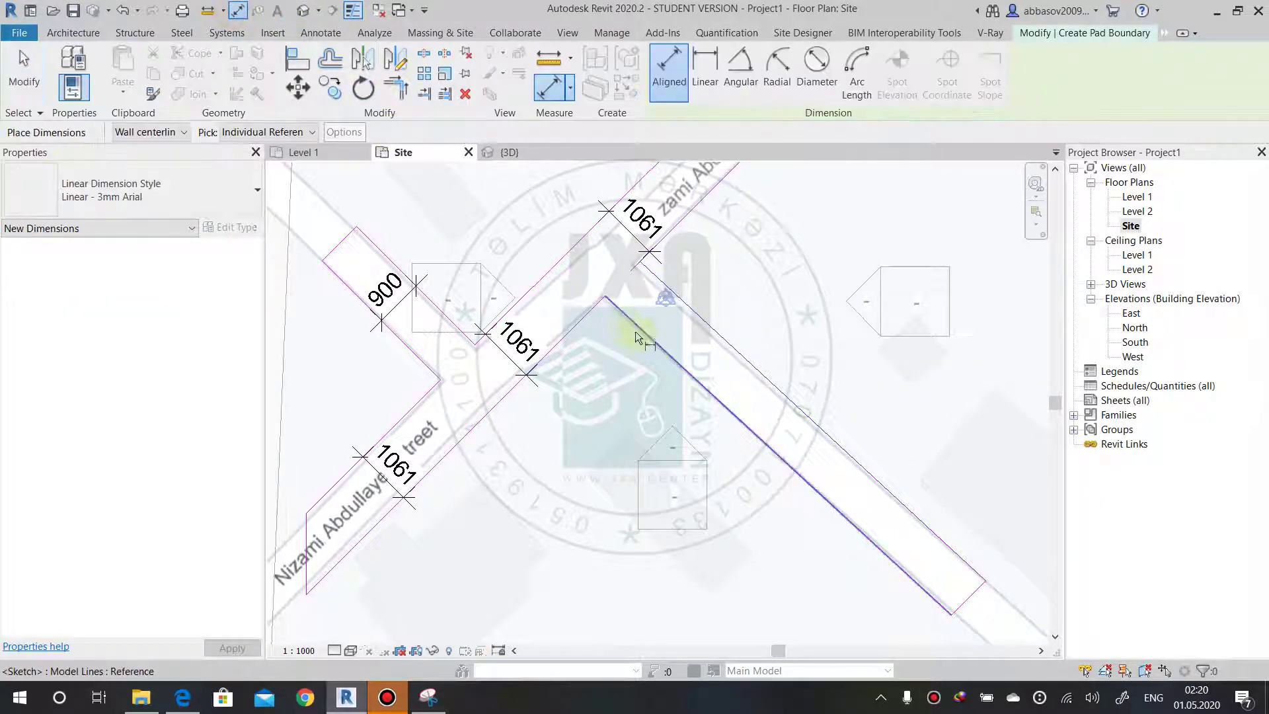
{"action": "left_click", "coordinate": [651, 338]}
{"action": "left_click", "coordinate": [699, 318]}
{"action": "left_click", "coordinate": [821, 321]}
{"action": "mouse_move", "coordinate": [839, 319]}
{"action": "middle_mouse_down"}
{"action": "mouse_move", "coordinate": [694, 425]}
{"action": "mouse_move", "coordinate": [675, 325]}
{"action": "middle_mouse_up"}
{"action": "left_click", "coordinate": [639, 293]}
{"action": "left_click", "coordinate": [674, 323]}
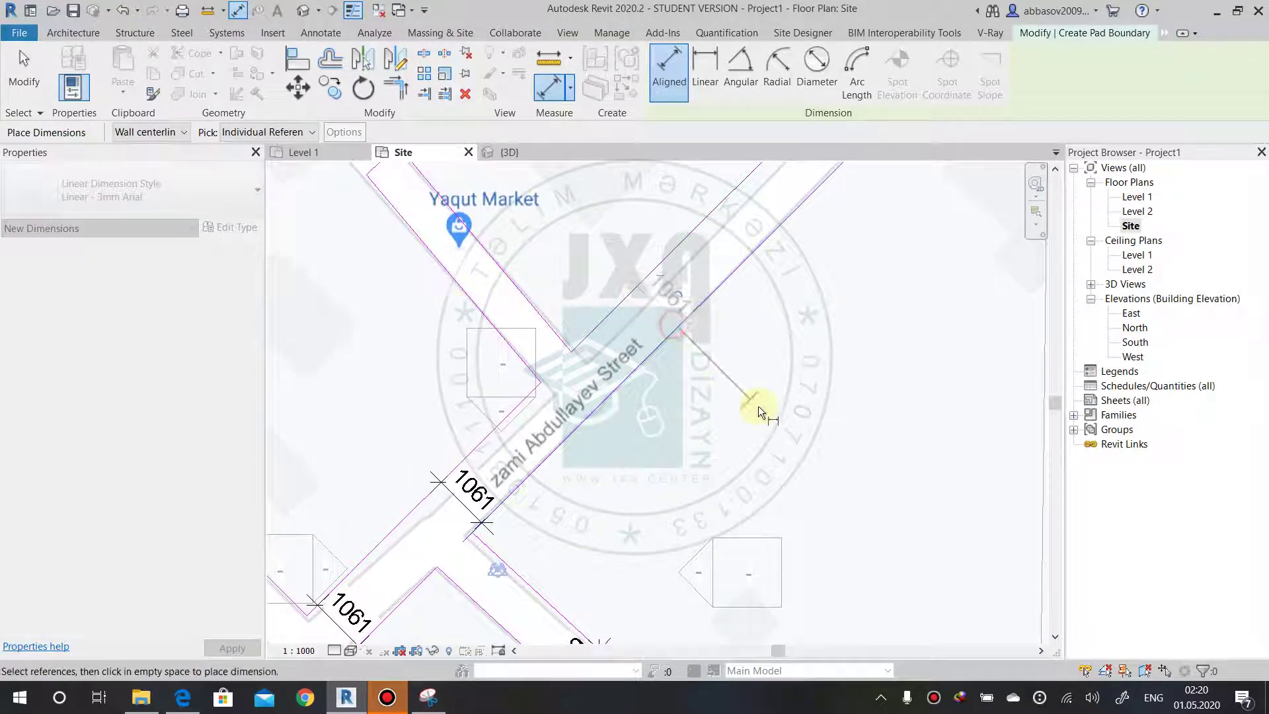
Dimension the road near Yaqut Market at 797 wide, then stop dimensioning.
{"action": "left_click", "coordinate": [759, 405]}
{"action": "left_click", "coordinate": [480, 277]}
{"action": "left_click", "coordinate": [502, 298]}
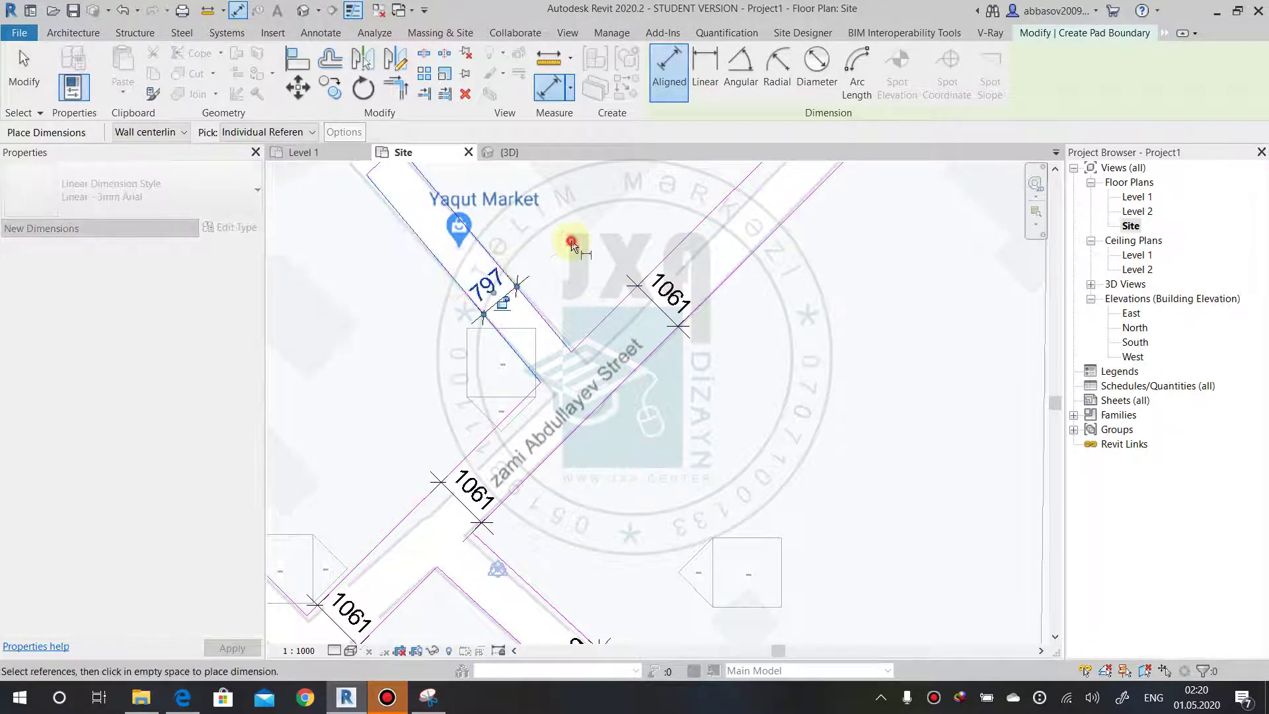
{"action": "scroll", "coordinate": [626, 419], "scroll_direction": "down", "scroll_amount": 2}
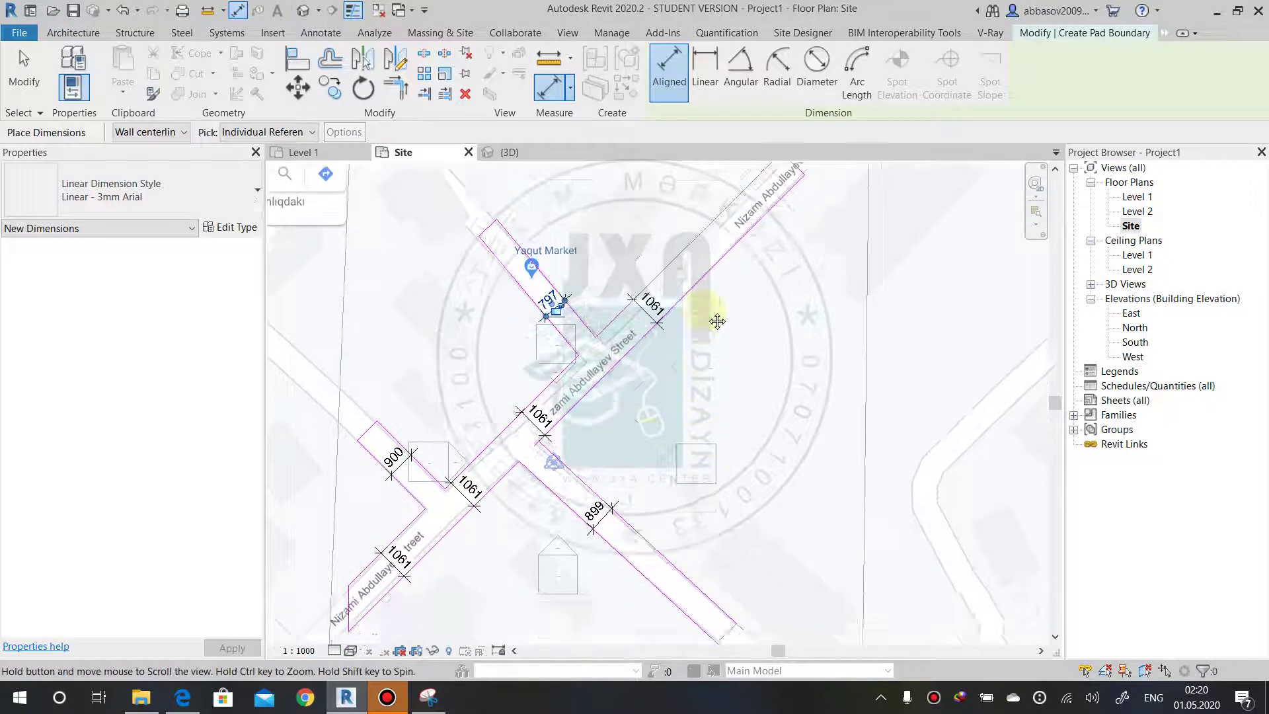
{"action": "scroll", "coordinate": [644, 439], "scroll_direction": "up", "scroll_amount": 3}
{"action": "scroll", "coordinate": [599, 461], "scroll_direction": "up", "scroll_amount": 2}
{"action": "key", "text": "Escape"}
{"action": "key", "text": "Escape"}
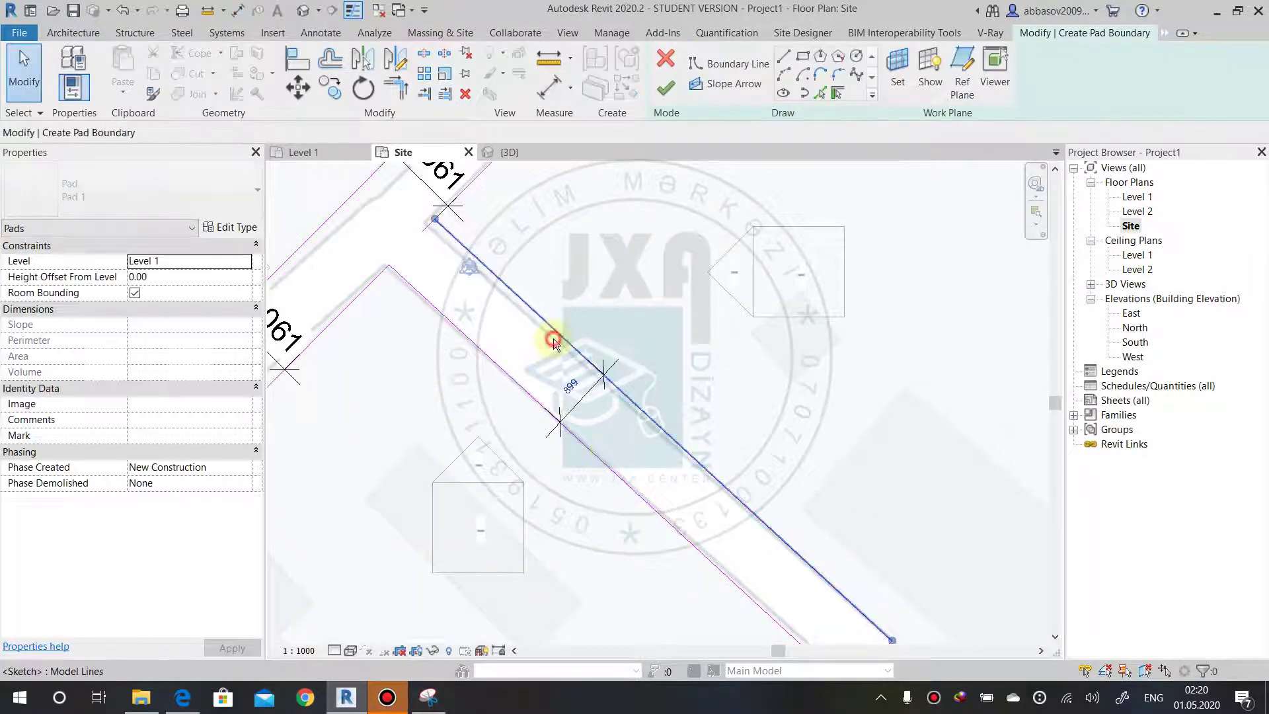
Set the first road's boundary line so the road width is 800.
{"action": "left_click", "coordinate": [554, 332]}
{"action": "type", "text": "8"}
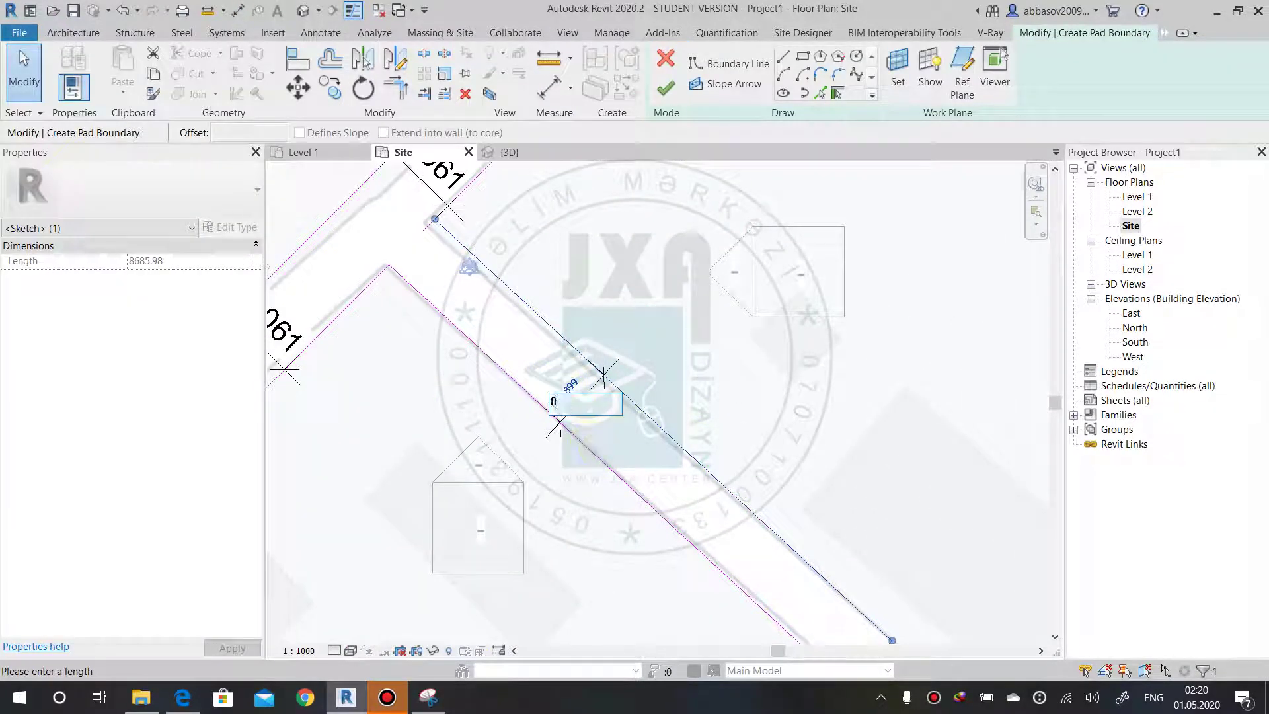
{"action": "type", "text": "00"}
{"action": "key", "text": "Return"}
{"action": "left_click", "coordinate": [589, 440]}
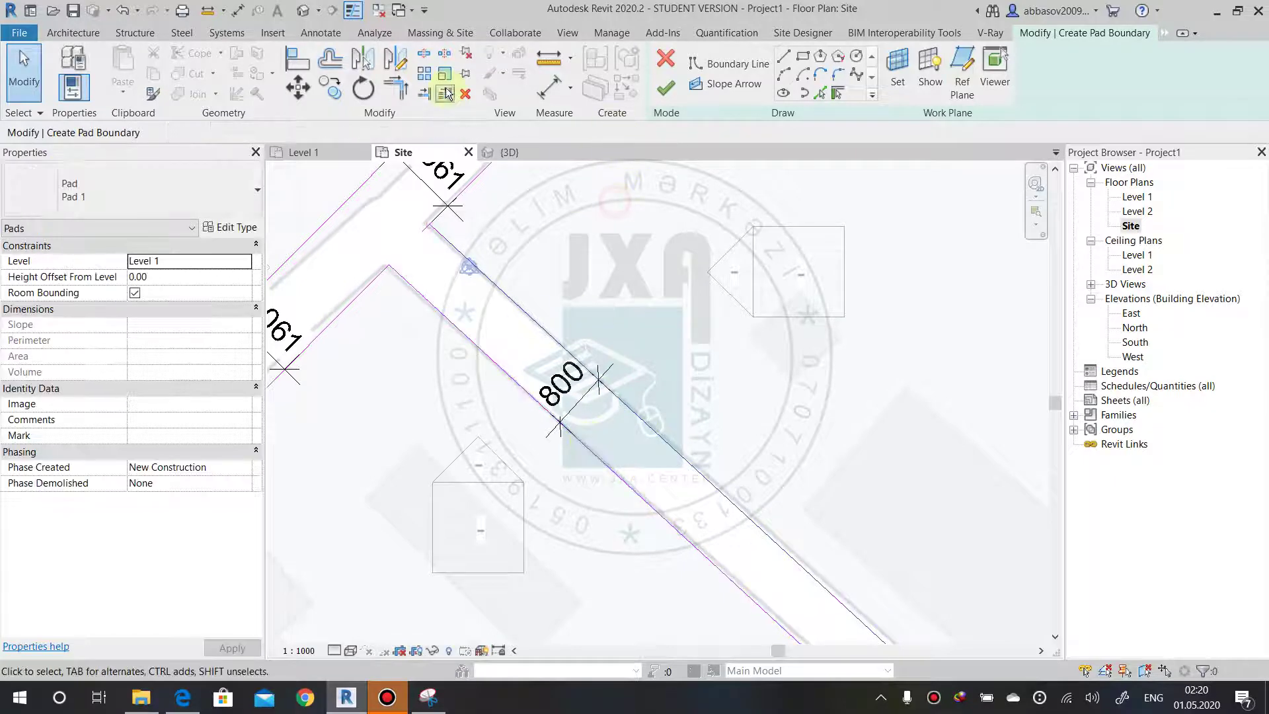
Turn on thin lines and change the 1061 road width to 800.
{"action": "left_click", "coordinate": [353, 14]}
{"action": "middle_click_drag", "start_coordinate": [632, 300], "coordinate": [764, 439]}
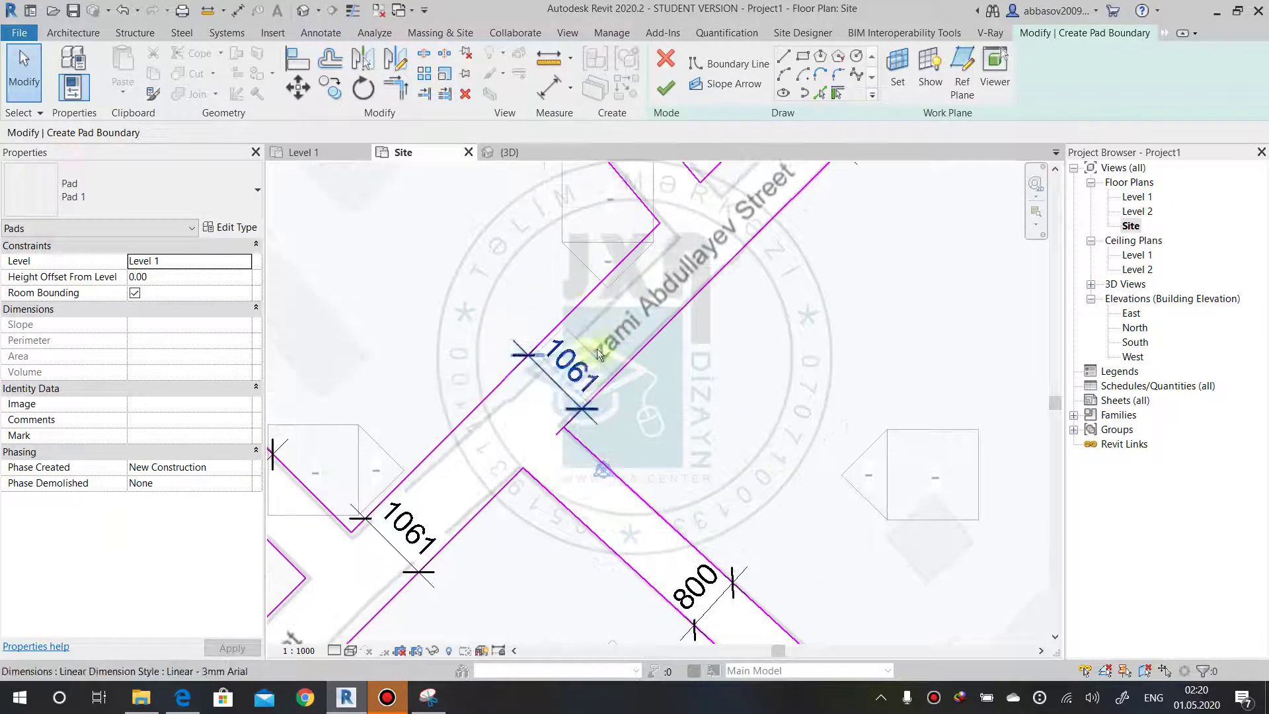
{"action": "left_click", "coordinate": [577, 304]}
{"action": "left_click", "coordinate": [575, 365]}
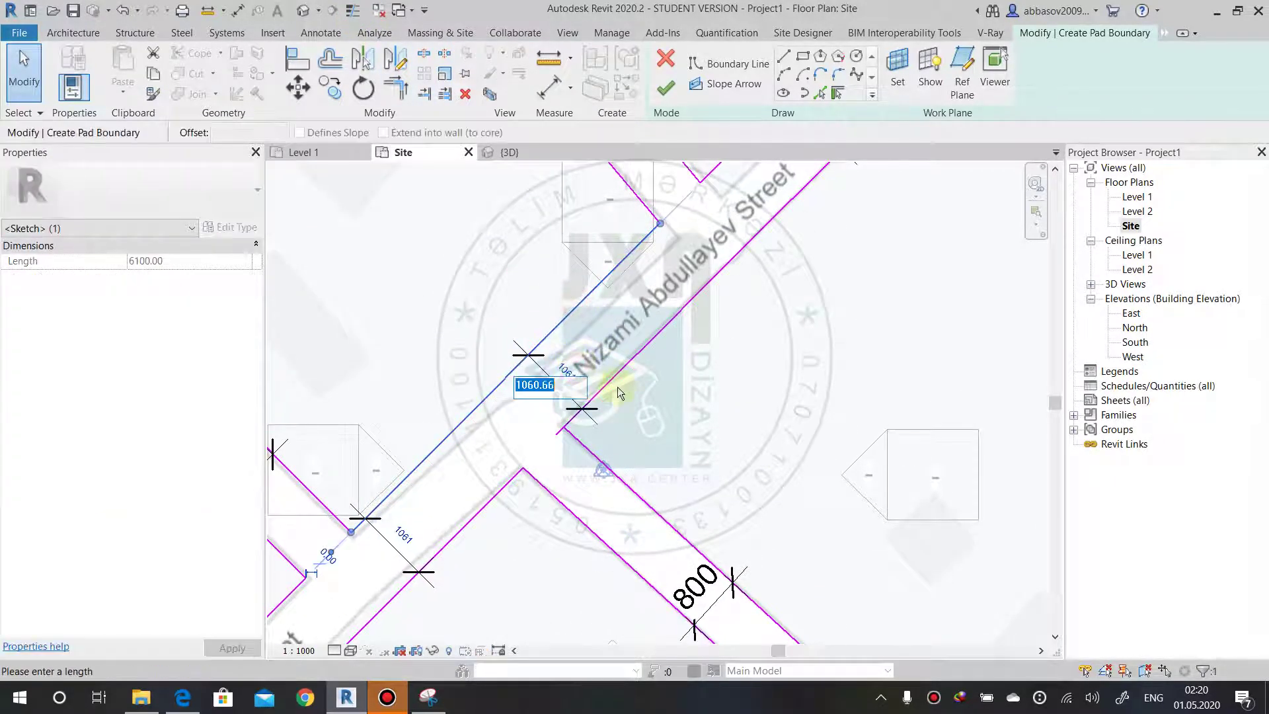
{"action": "type", "text": "800"}
{"action": "key", "text": "Return"}
{"action": "left_click", "coordinate": [654, 407]}
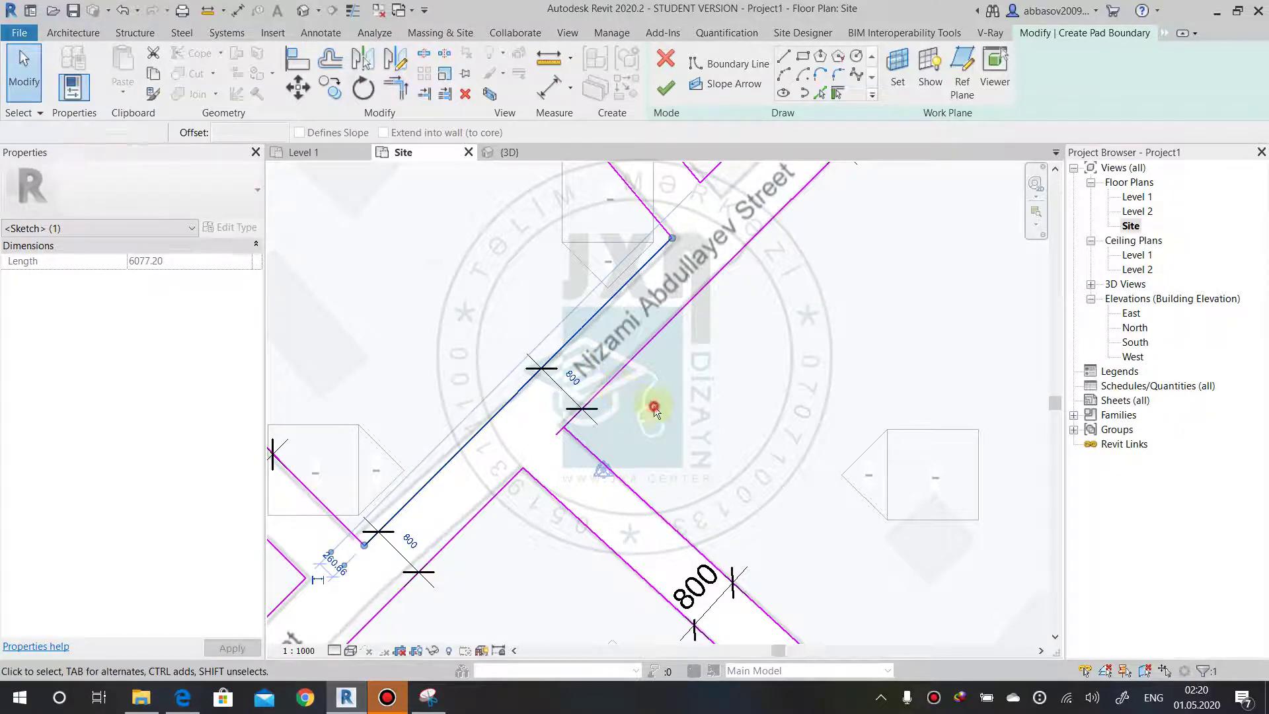
Align pad boundary lines to reference edges so the roads measure 800.
{"action": "middle_click_drag", "start_coordinate": [413, 513], "coordinate": [674, 393]}
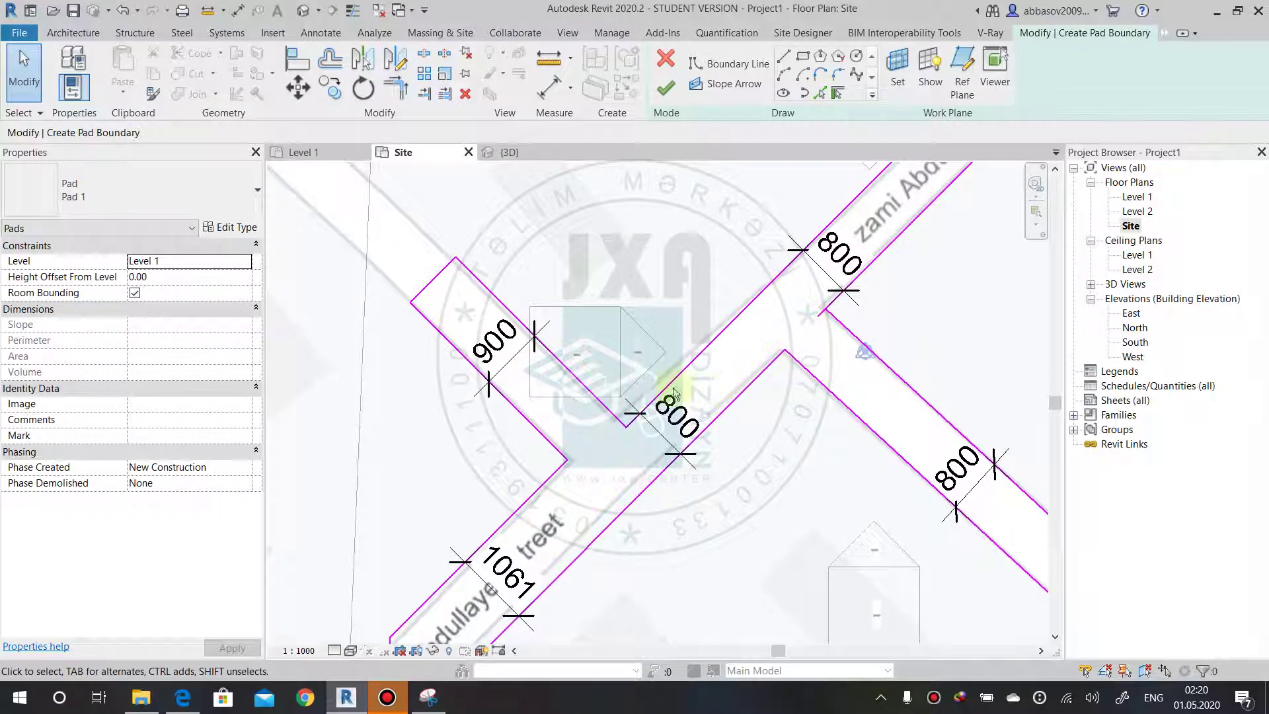
{"action": "left_click", "coordinate": [298, 61]}
{"action": "left_click", "coordinate": [703, 358]}
{"action": "left_click", "coordinate": [541, 471]}
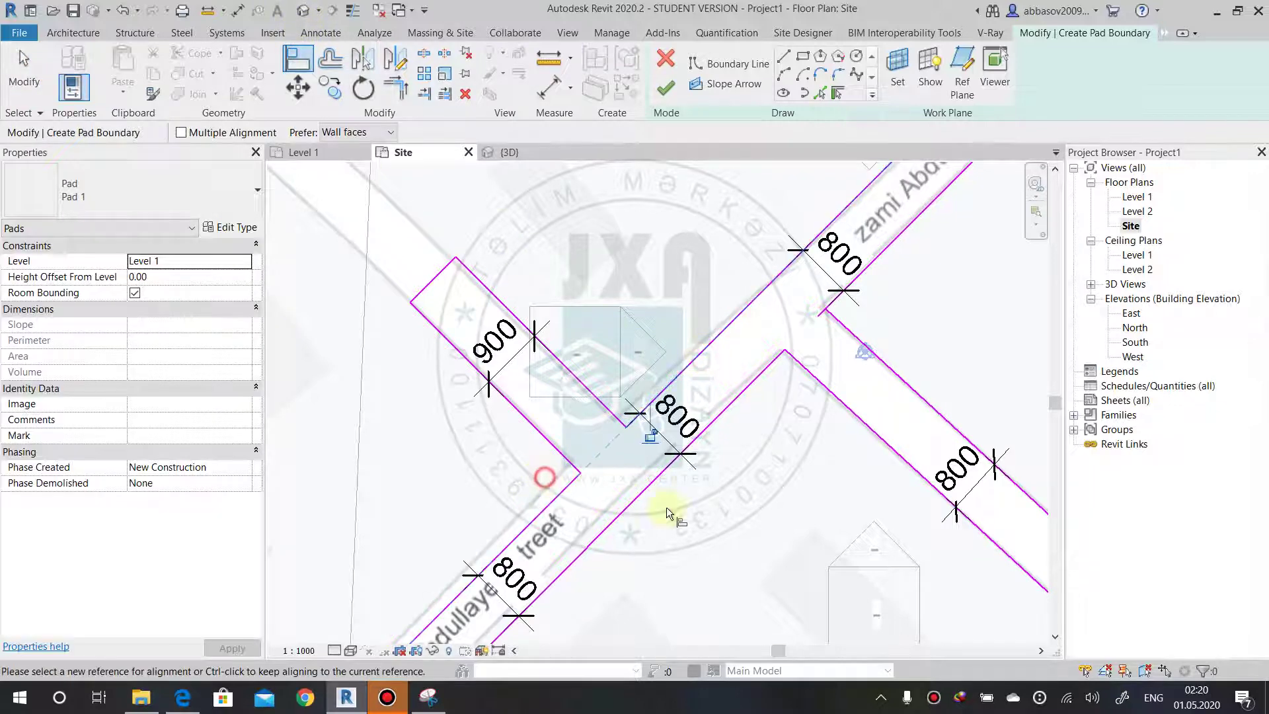
{"action": "scroll", "coordinate": [666, 507], "scroll_direction": "down", "scroll_amount": 3}
{"action": "middle_click_drag", "start_coordinate": [822, 311], "coordinate": [533, 501]}
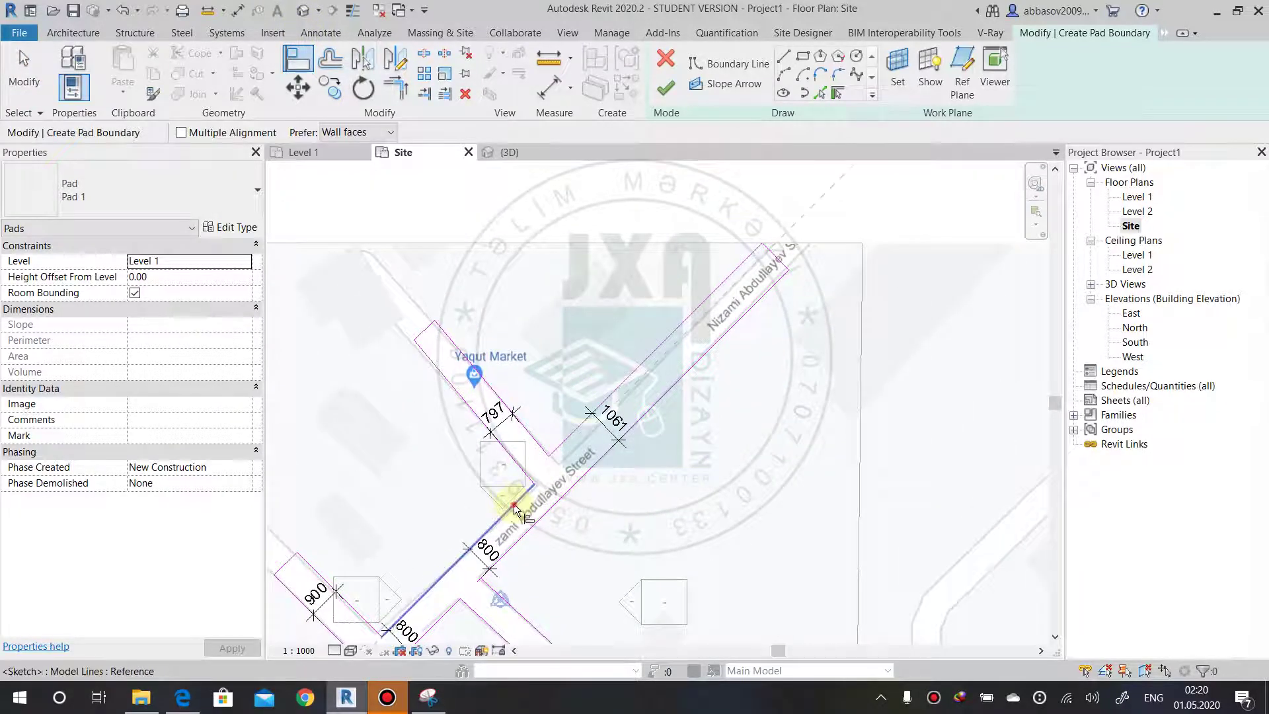
{"action": "left_click", "coordinate": [581, 431]}
{"action": "middle_click_drag", "start_coordinate": [594, 451], "coordinate": [661, 396]}
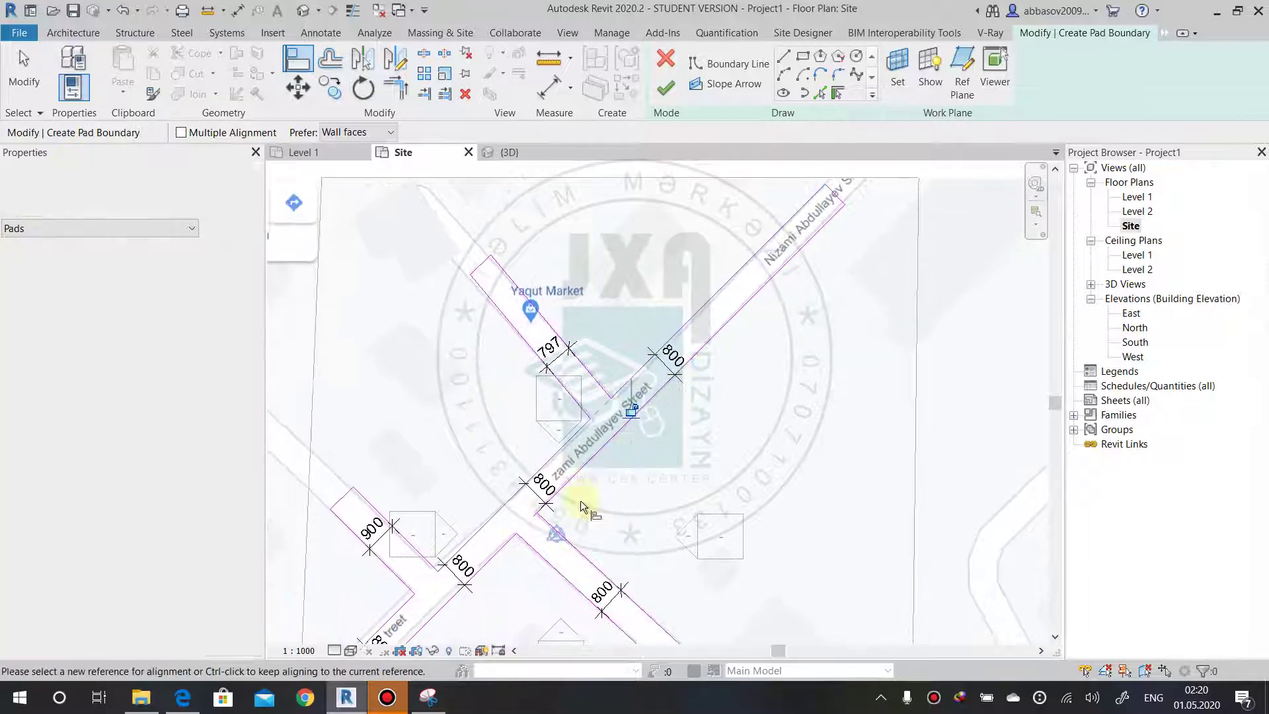
{"action": "left_click", "coordinate": [496, 565]}
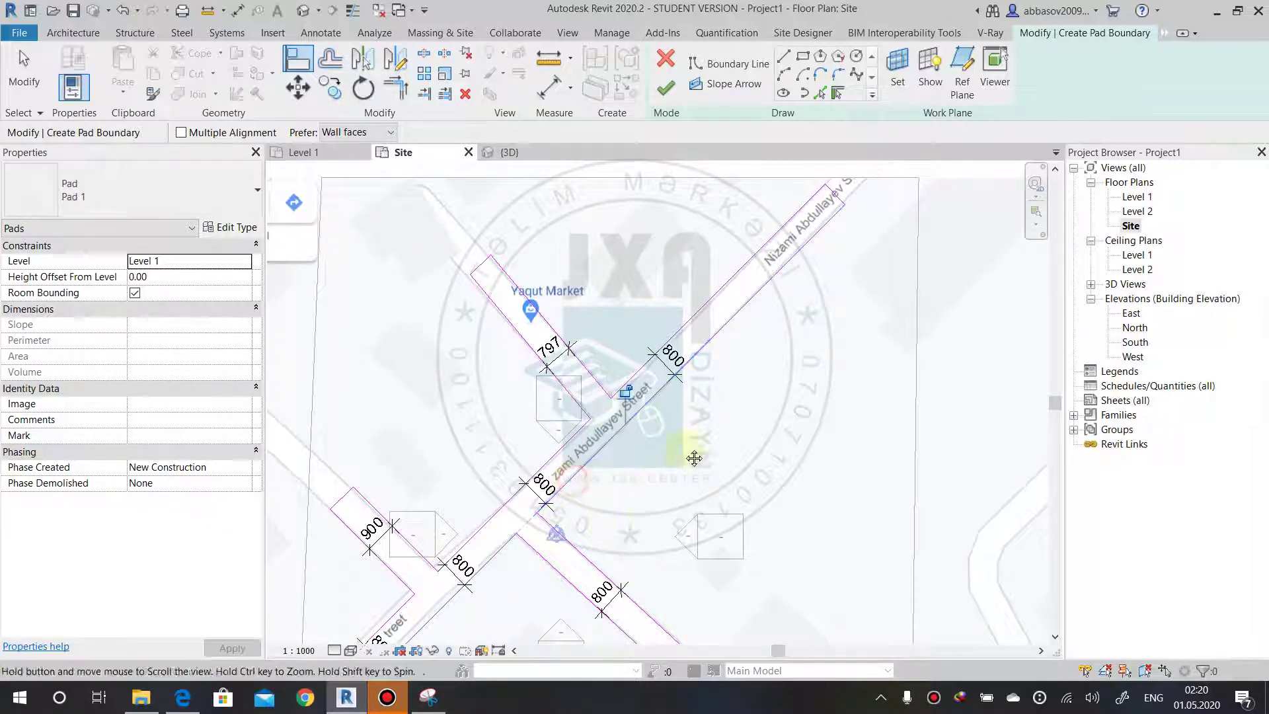
{"action": "middle_click_drag", "start_coordinate": [530, 538], "coordinate": [632, 440]}
{"action": "key", "text": "Escape"}
Change the left road's 900 width and the Yaqut Market road to 800.
{"action": "scroll", "coordinate": [482, 425], "scroll_direction": "up", "scroll_amount": 2}
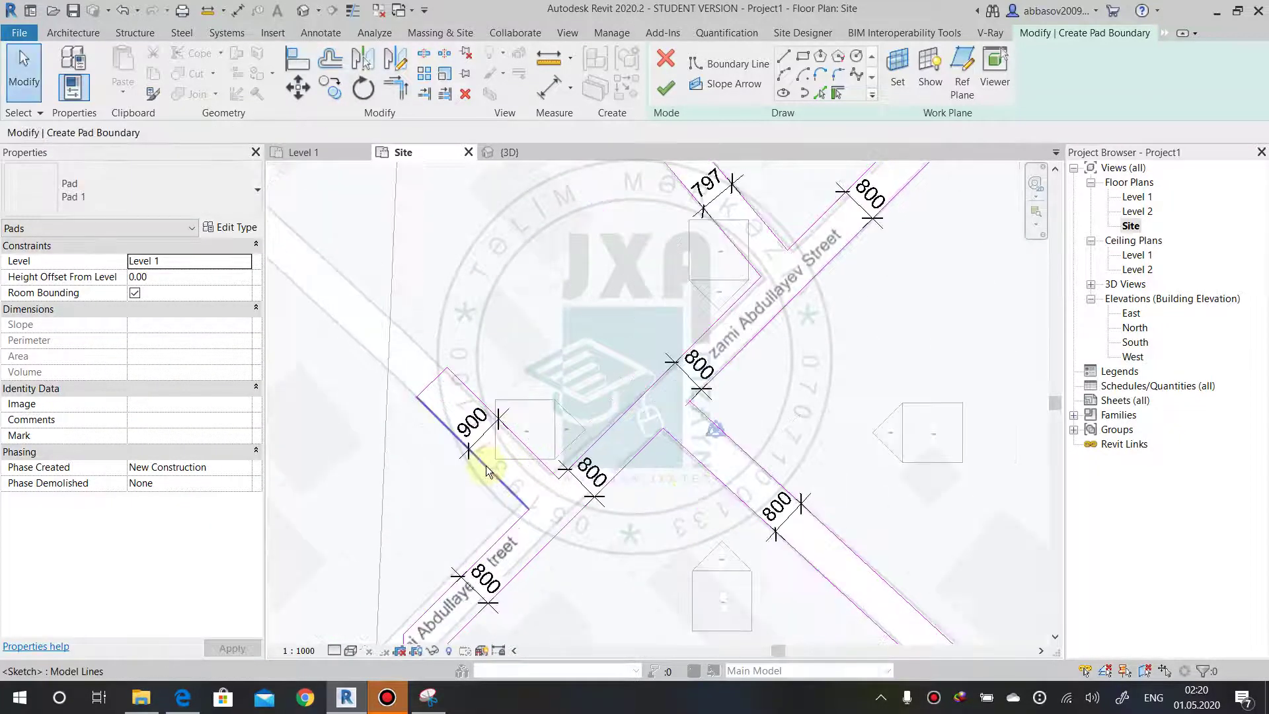
{"action": "left_click", "coordinate": [468, 424]}
{"action": "left_click", "coordinate": [470, 424]}
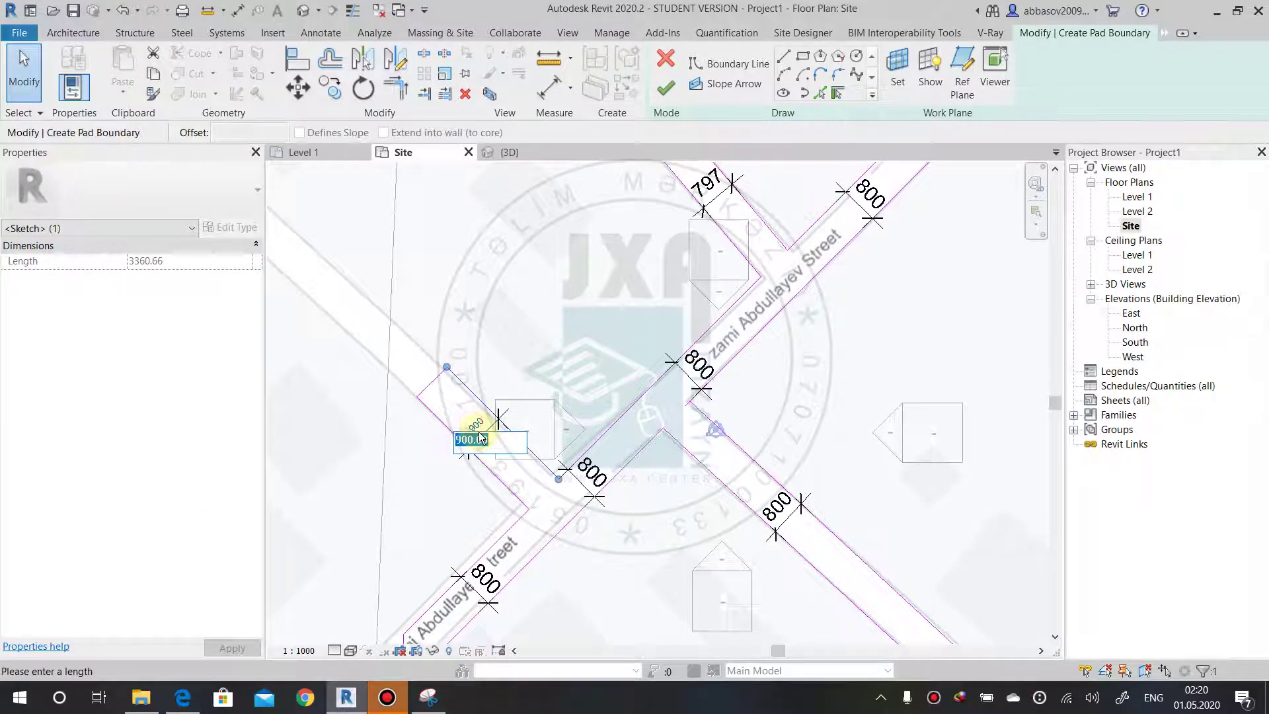
{"action": "left_click", "coordinate": [778, 232]}
{"action": "middle_click_drag", "start_coordinate": [714, 199], "coordinate": [667, 324]}
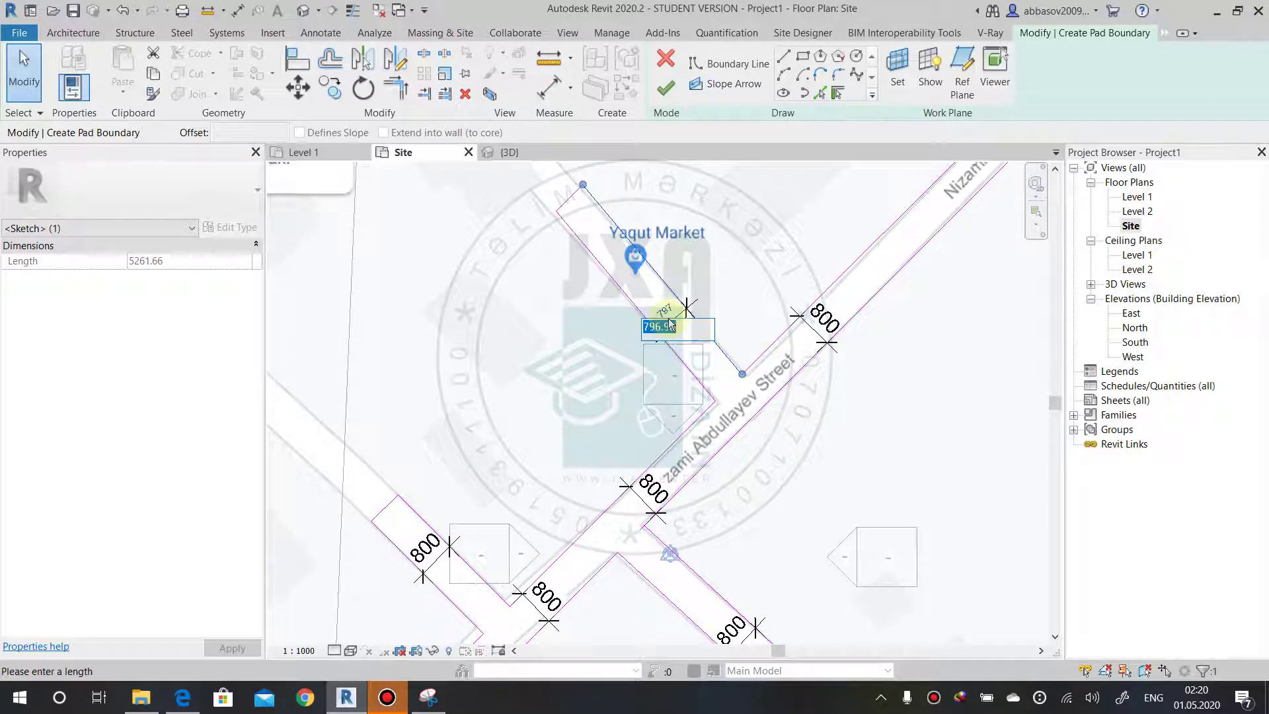
{"action": "left_click", "coordinate": [786, 416]}
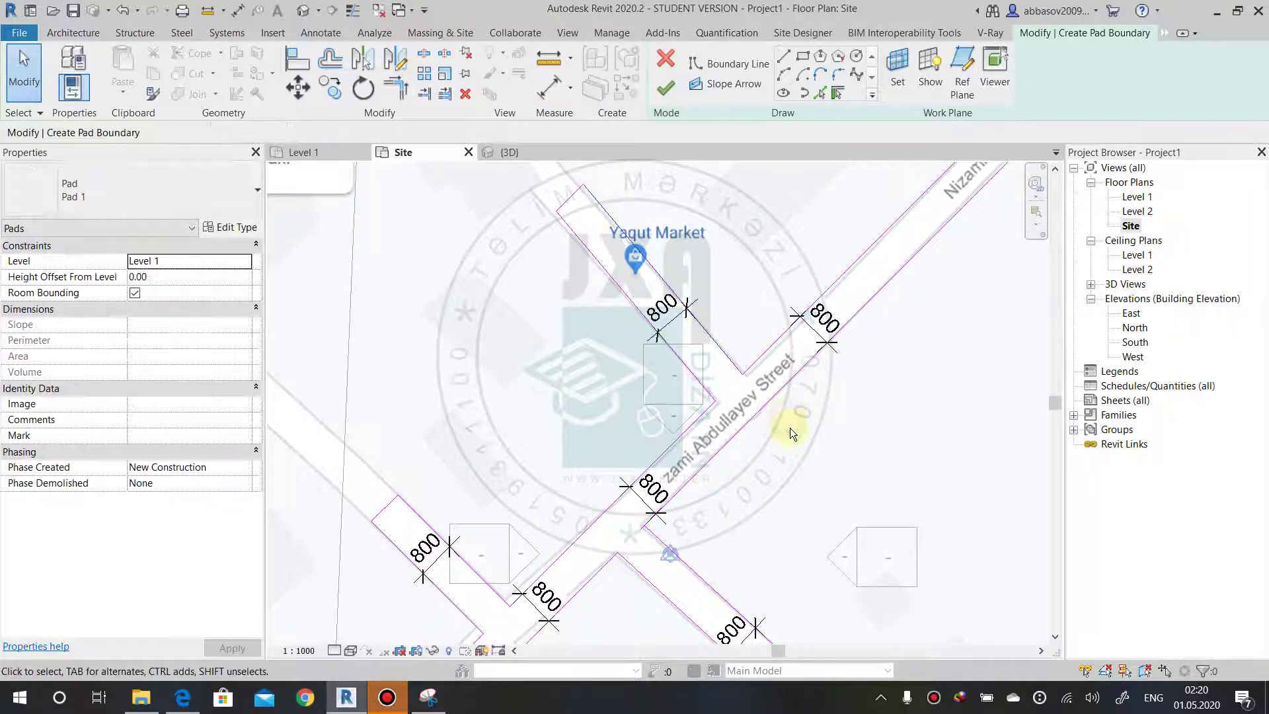
Pan and zoom to review the pad outline around Nizami Abdullayev Street and Yaqut Market.
{"action": "scroll", "coordinate": [790, 427], "scroll_direction": "down", "scroll_amount": 3}
{"action": "middle_click_drag", "start_coordinate": [715, 596], "coordinate": [657, 459]}
{"action": "scroll", "coordinate": [745, 435], "scroll_direction": "up", "scroll_amount": 4}
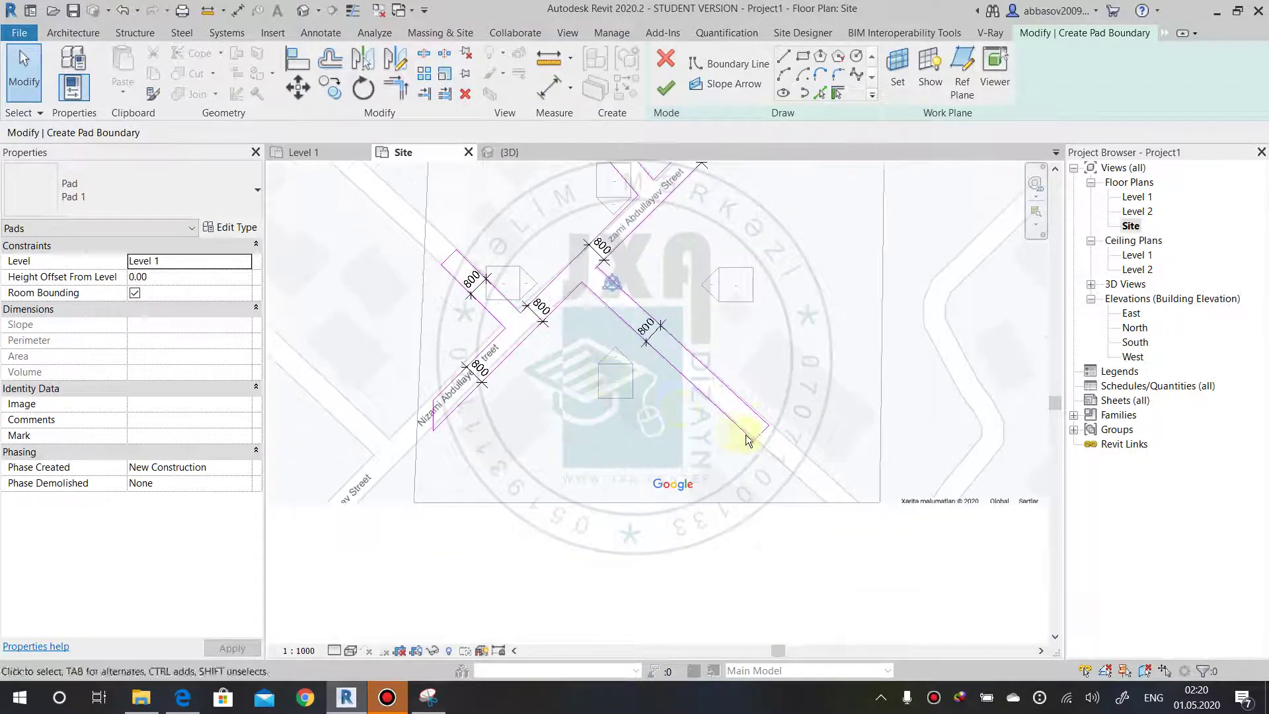
{"action": "mouse_move", "coordinate": [567, 482]}
{"action": "middle_mouse_down"}
{"action": "mouse_move", "coordinate": [688, 383]}
{"action": "mouse_move", "coordinate": [757, 271]}
{"action": "mouse_move", "coordinate": [679, 343]}
{"action": "middle_mouse_up"}
{"action": "scroll", "coordinate": [759, 320], "scroll_direction": "up", "scroll_amount": 2}
{"action": "scroll", "coordinate": [657, 351], "scroll_direction": "up", "scroll_amount": 2}
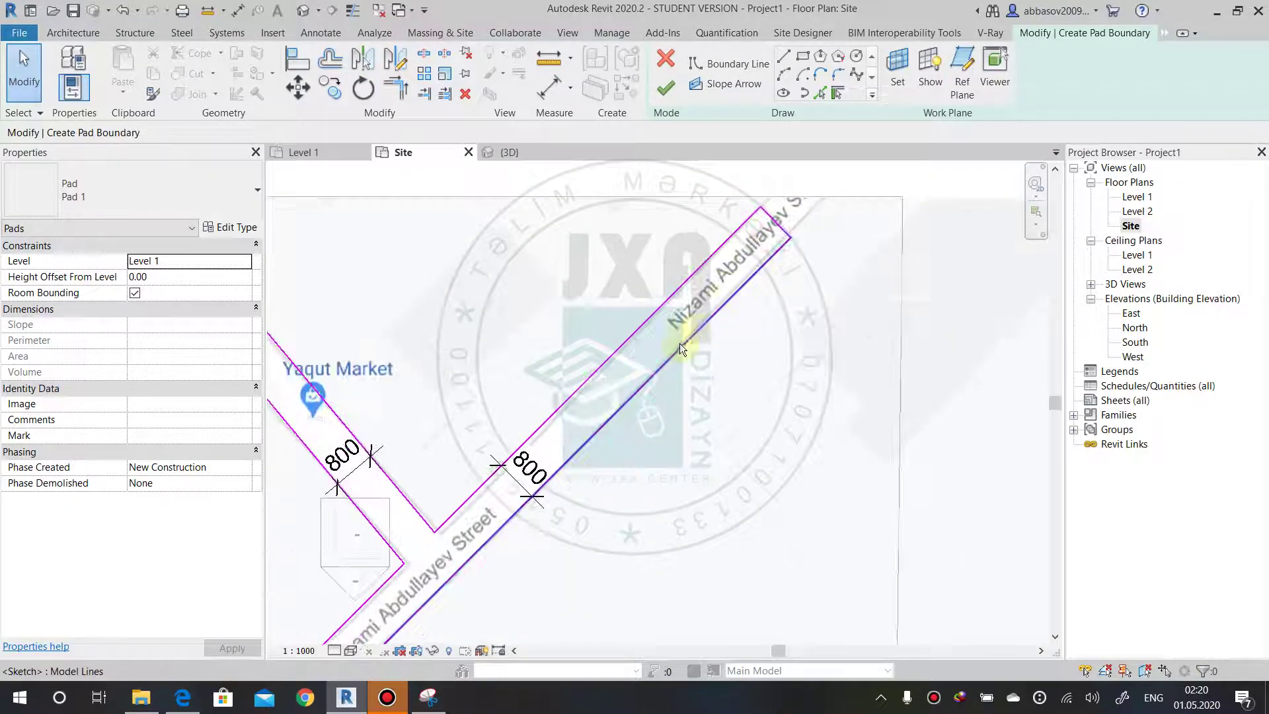
{"action": "middle_click_drag", "start_coordinate": [577, 273], "coordinate": [740, 189]}
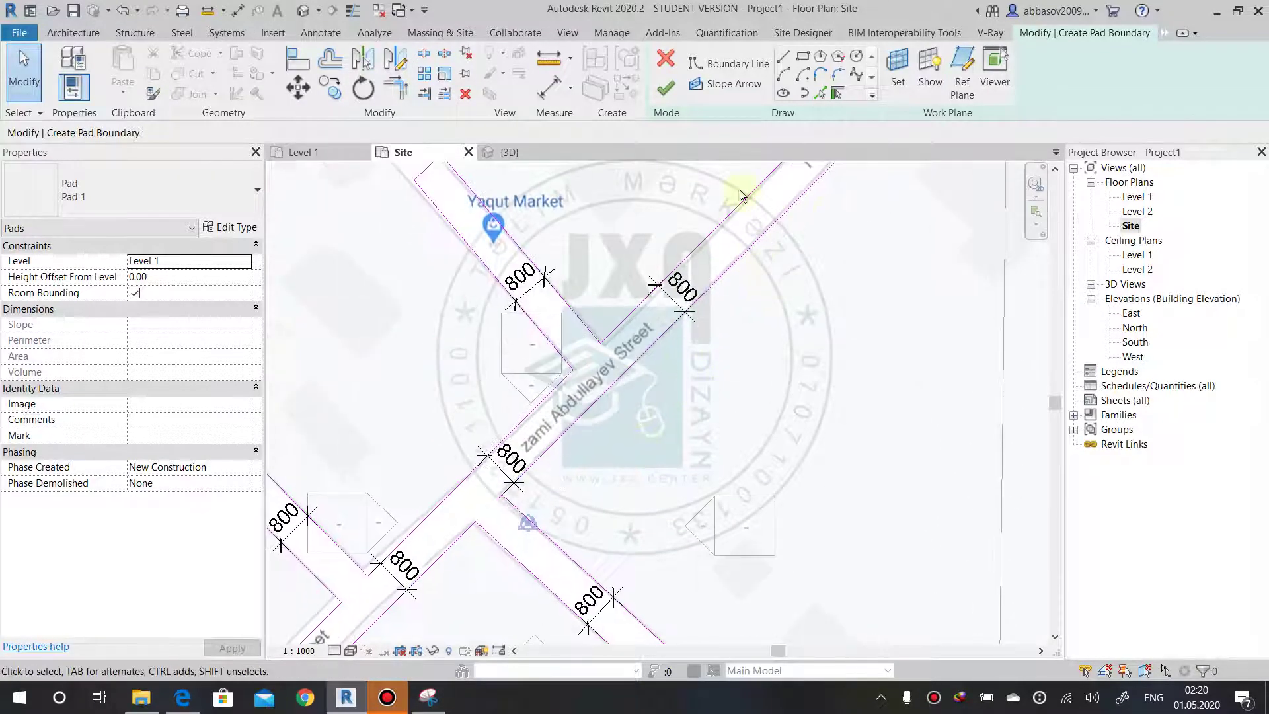
Attempt to finish the pad, continuing past the intersecting-lines error twice.
{"action": "left_click", "coordinate": [666, 90]}
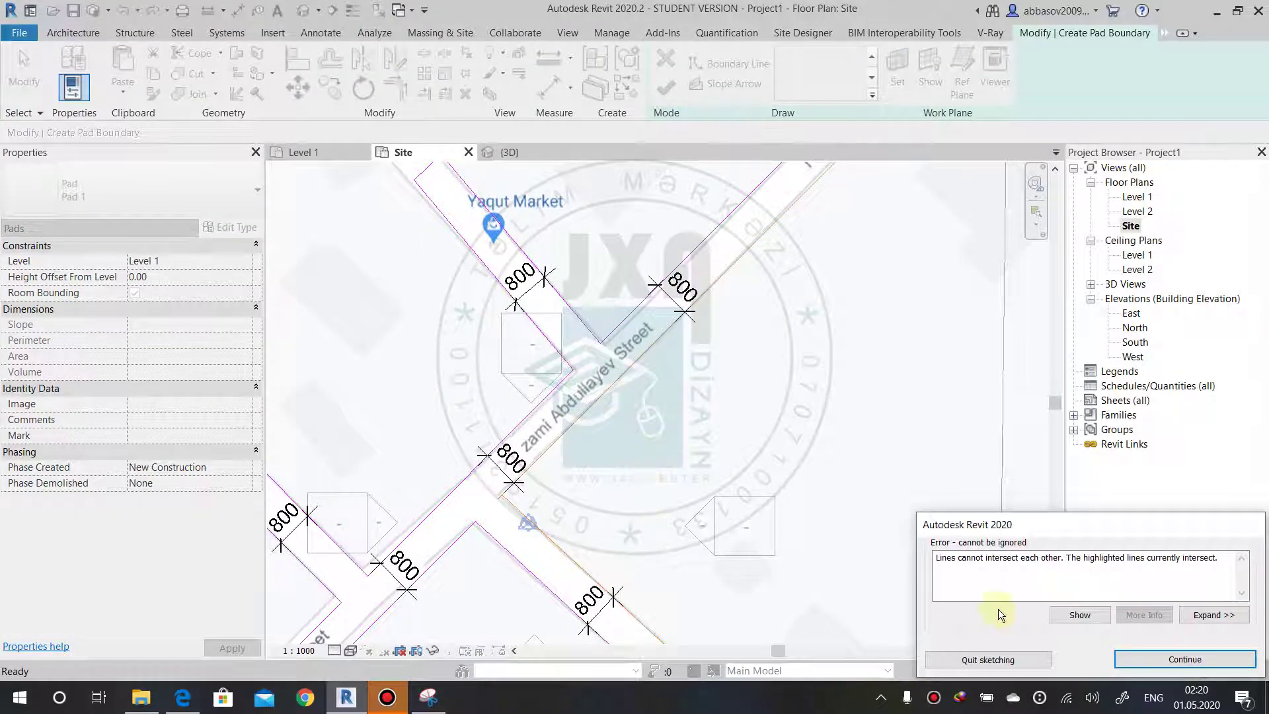
{"action": "left_click", "coordinate": [1122, 657]}
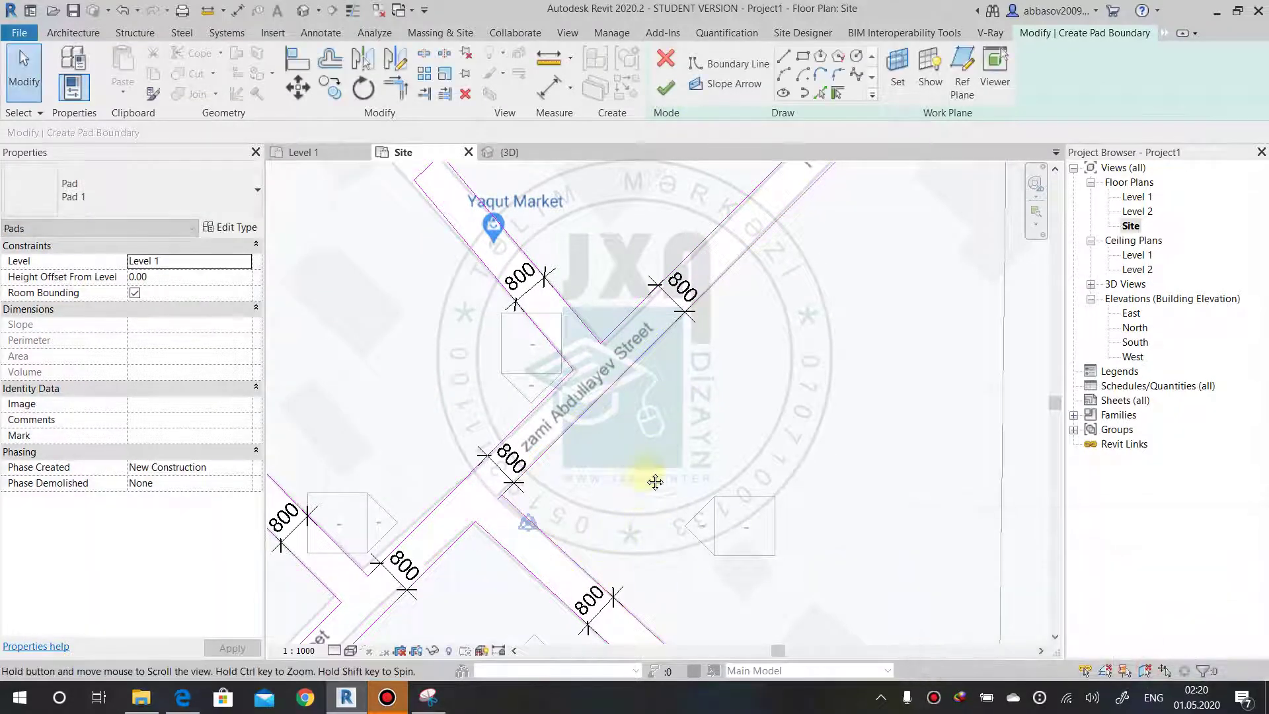
{"action": "scroll", "coordinate": [654, 476], "scroll_direction": "up", "scroll_amount": 2}
{"action": "scroll", "coordinate": [561, 404], "scroll_direction": "up", "scroll_amount": 2}
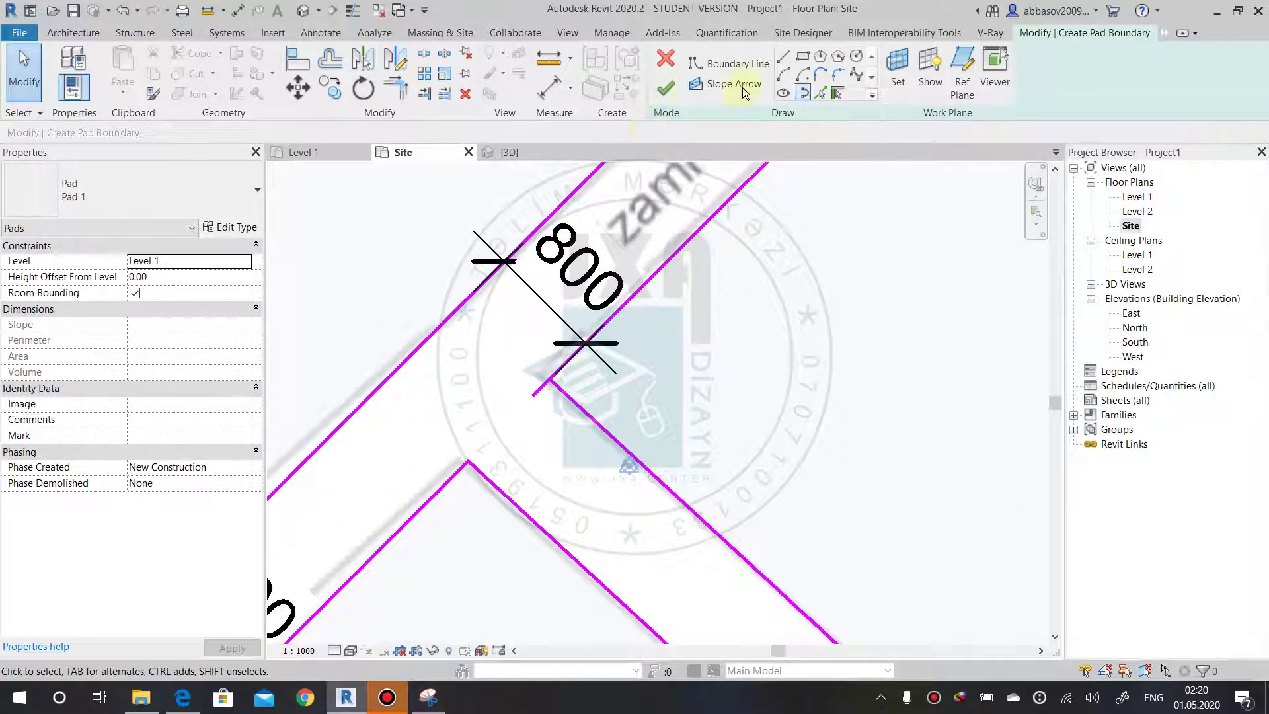
{"action": "left_click", "coordinate": [669, 89]}
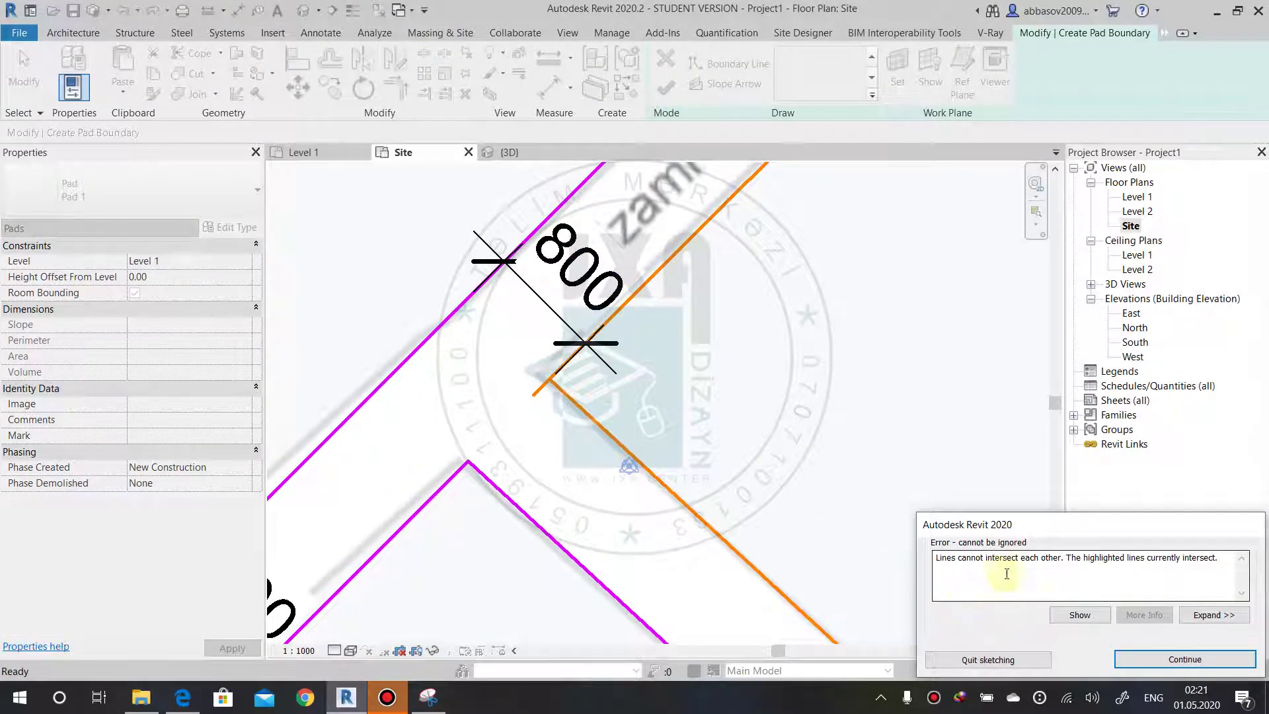
{"action": "left_click", "coordinate": [1146, 659]}
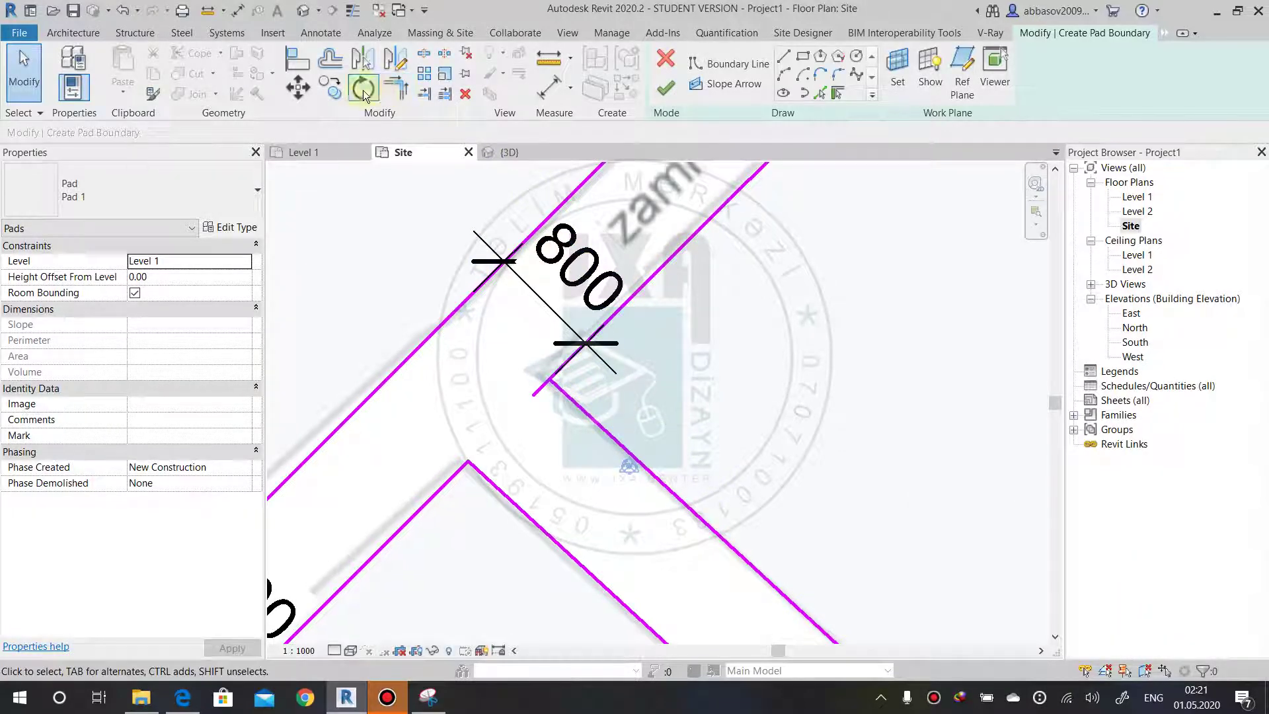
Join the crossing lower-right boundary lines into a clean corner with Trim/Extend to Corner.
{"action": "left_click", "coordinate": [395, 88]}
{"action": "left_click", "coordinate": [583, 411]}
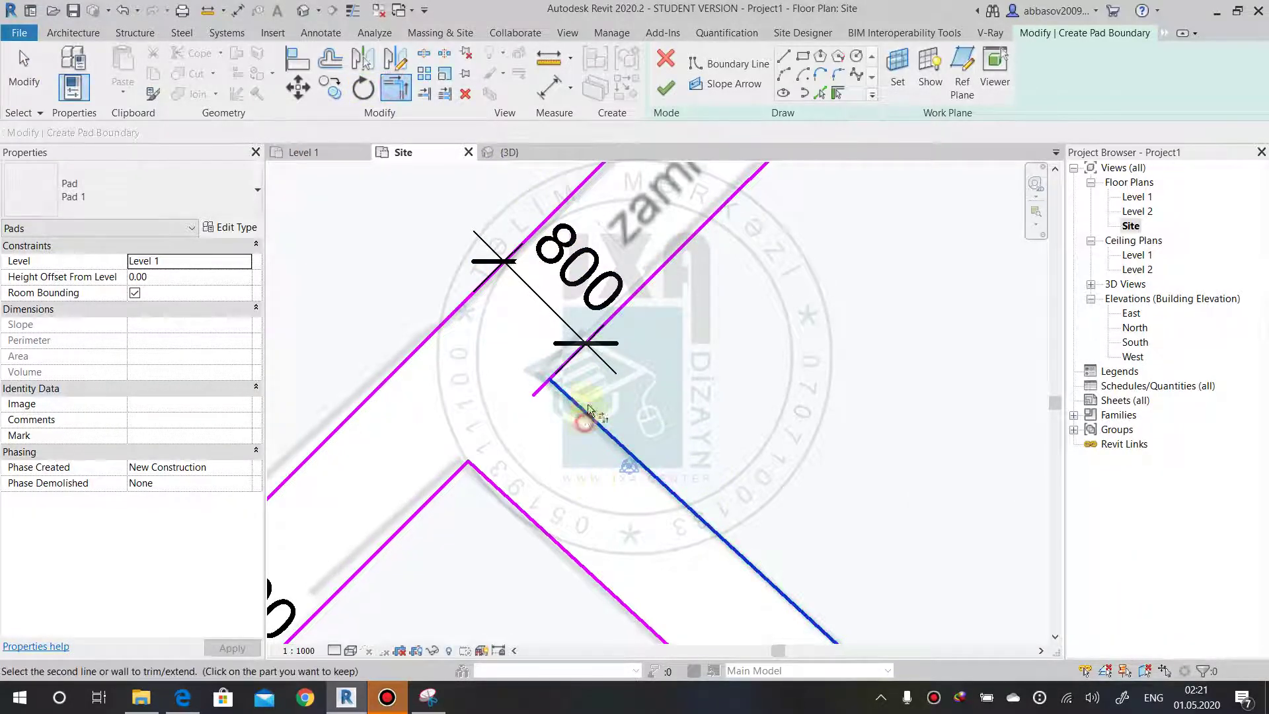
{"action": "left_click", "coordinate": [610, 319]}
Finish the road pad and switch the view to Consistent Colors.
{"action": "left_click", "coordinate": [668, 86]}
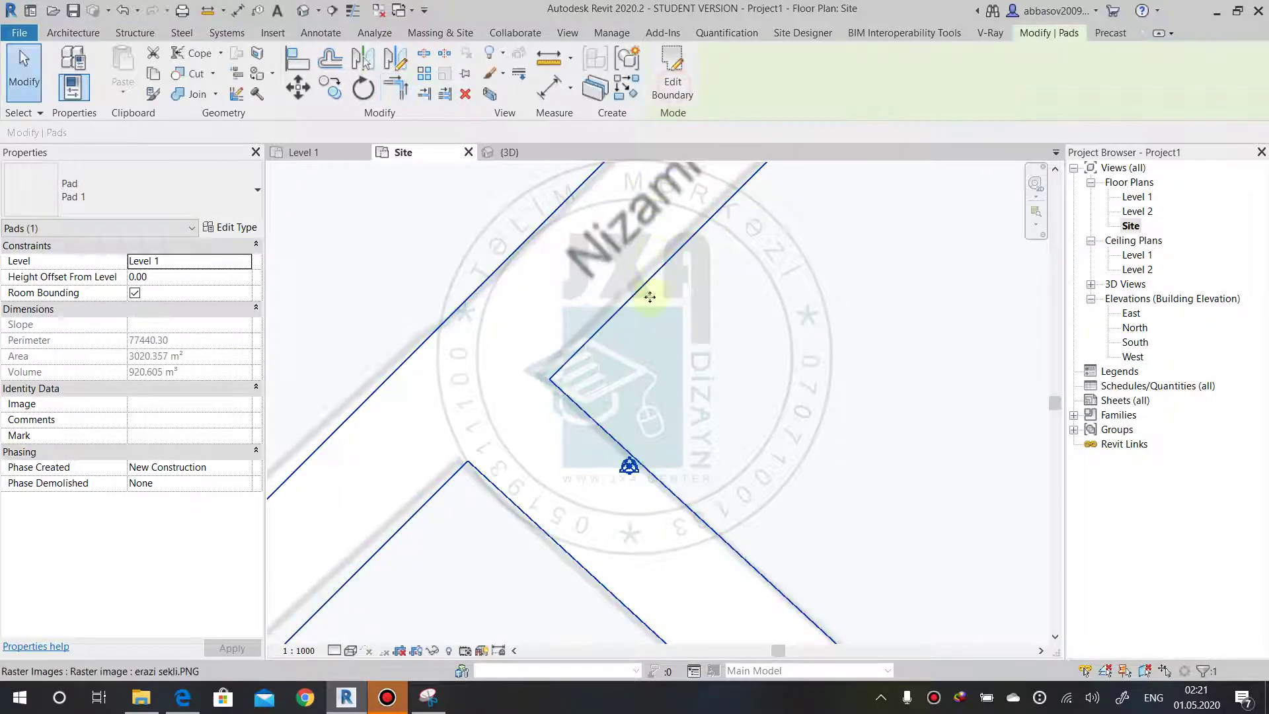
{"action": "scroll", "coordinate": [476, 445], "scroll_direction": "down", "scroll_amount": 2}
{"action": "left_click", "coordinate": [350, 650]}
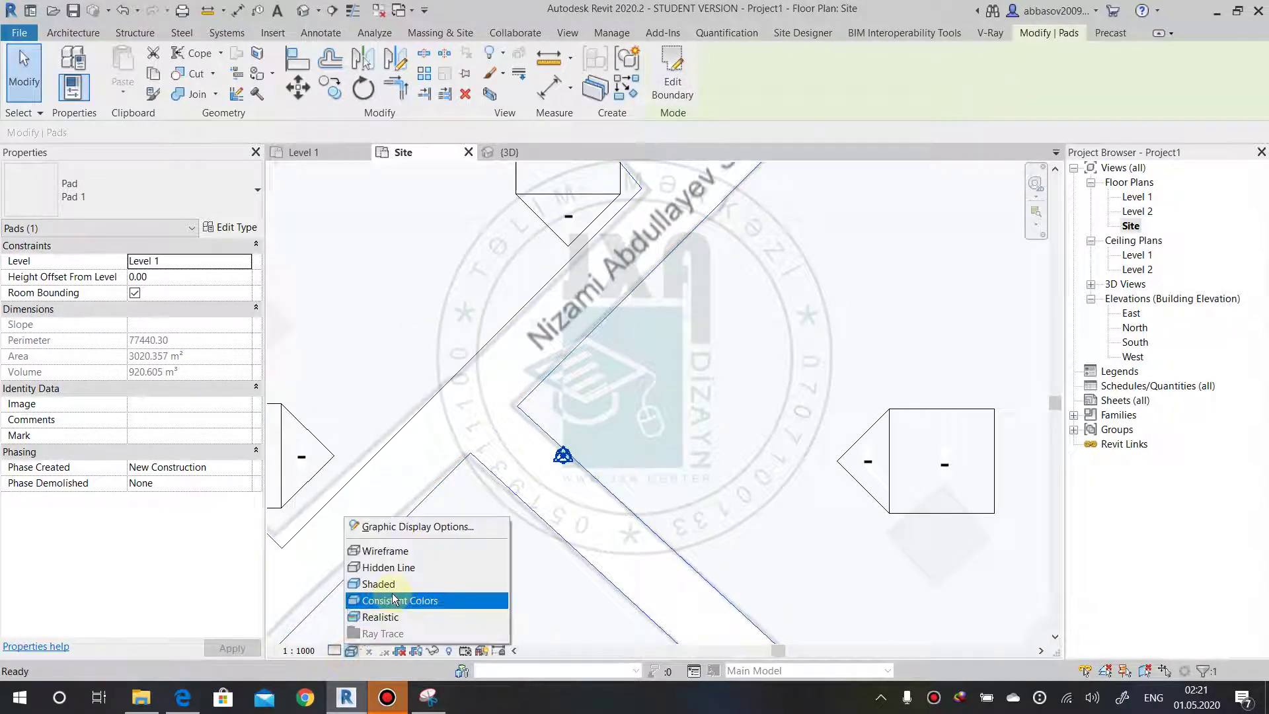
{"action": "left_click", "coordinate": [393, 600]}
Move the Google map underlay image beneath the brown pad.
{"action": "left_click", "coordinate": [1002, 345]}
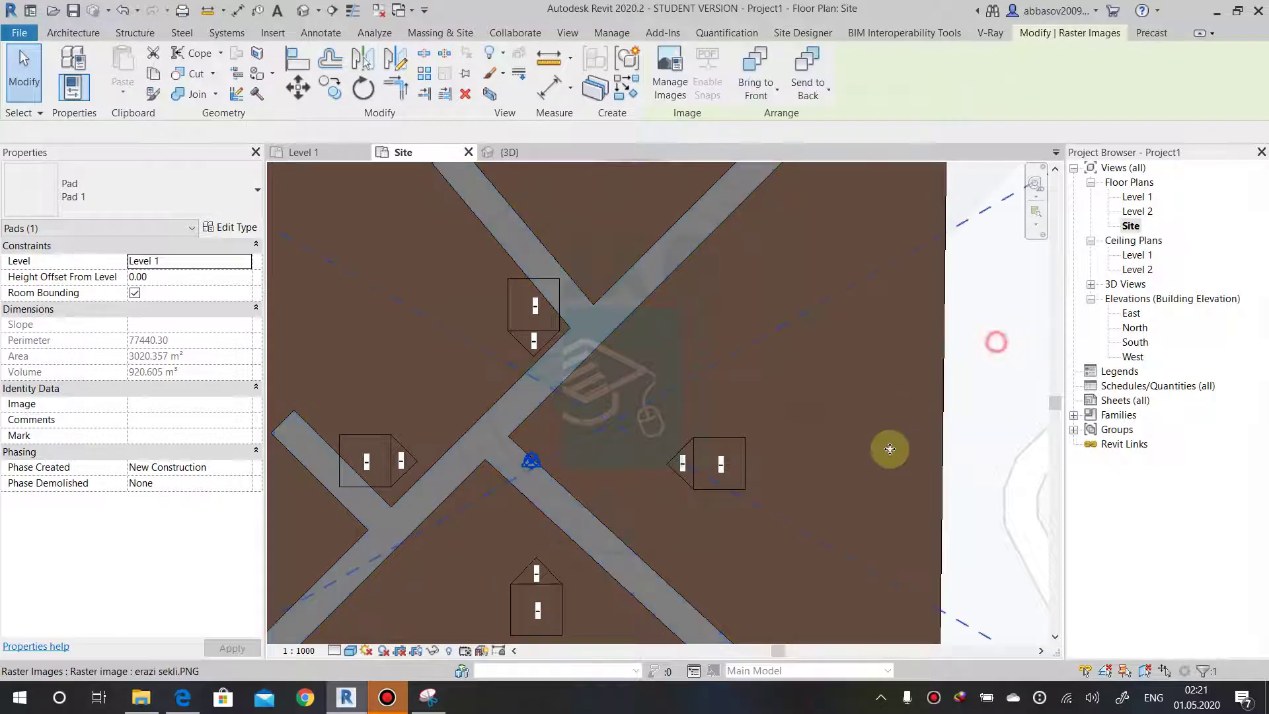
{"action": "scroll", "coordinate": [886, 447], "scroll_direction": "down", "scroll_amount": 2}
{"action": "mouse_move", "coordinate": [793, 462]}
{"action": "middle_mouse_down"}
{"action": "mouse_move", "coordinate": [775, 395]}
{"action": "mouse_move", "coordinate": [684, 348]}
{"action": "middle_mouse_up"}
{"action": "left_click_drag", "start_coordinate": [864, 314], "coordinate": [811, 488]}
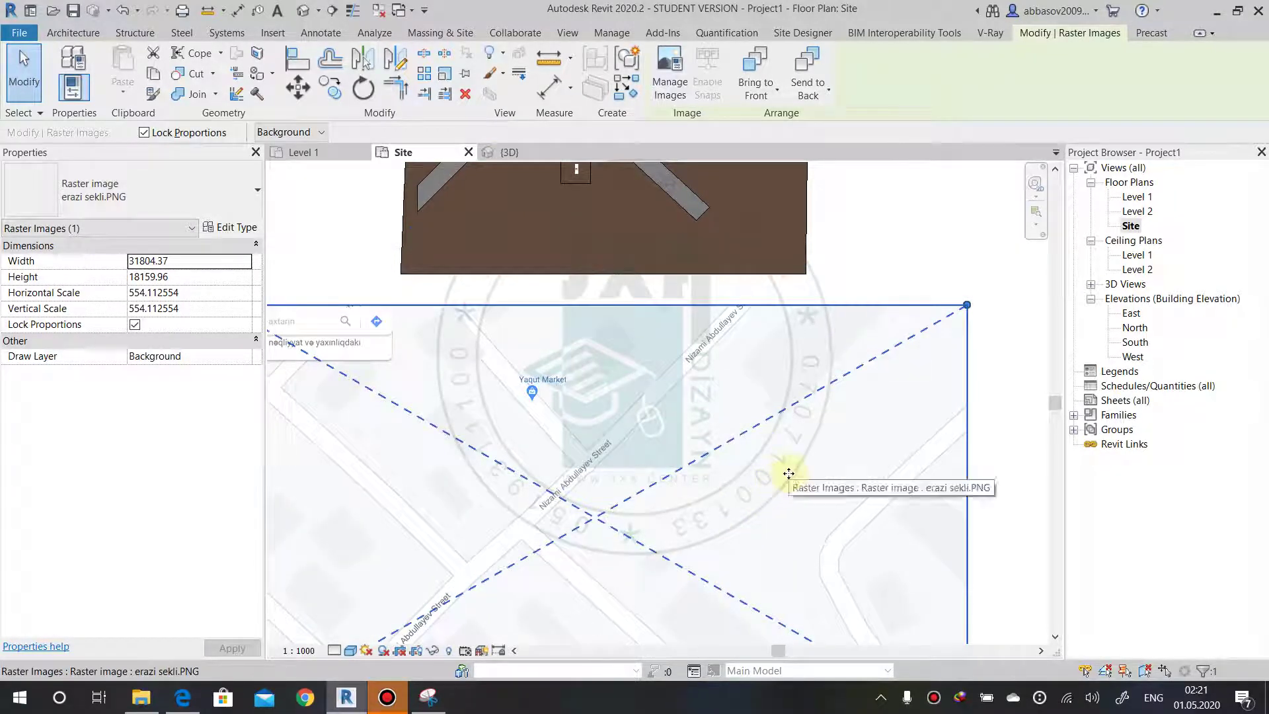
{"action": "left_click", "coordinate": [985, 391]}
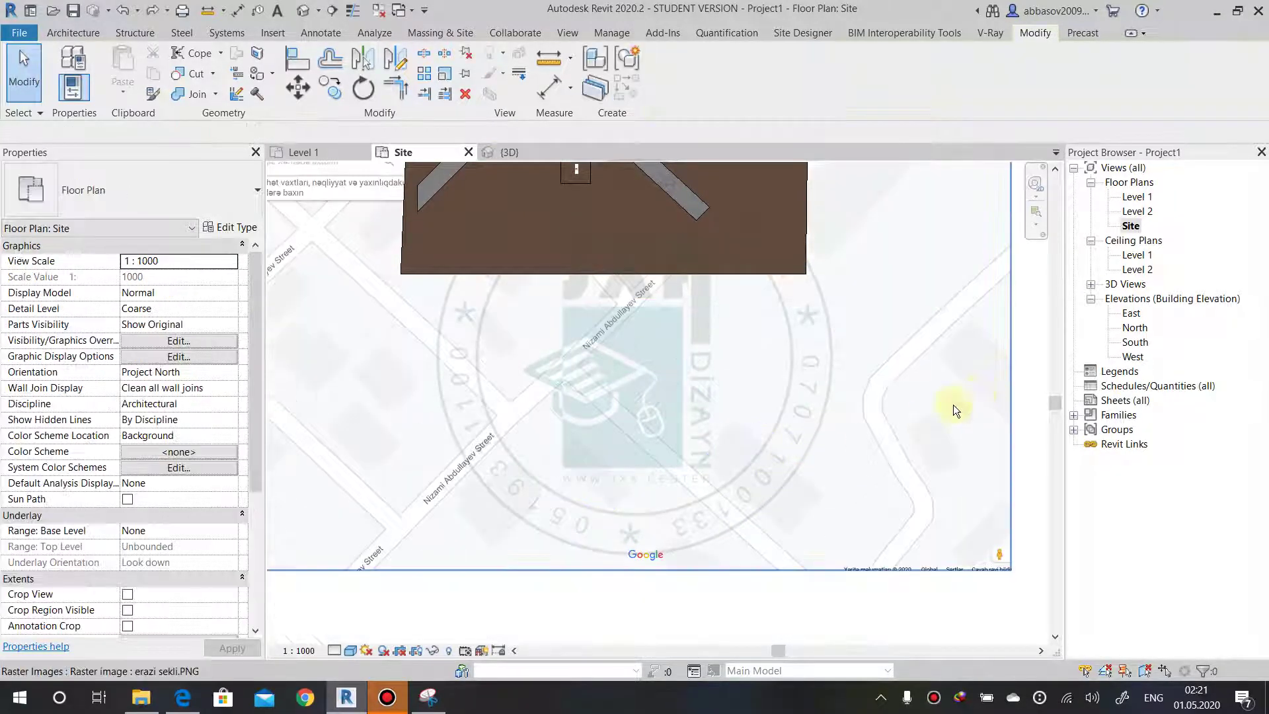
Set the Site plan visual style to Wireframe and pan the plan down.
{"action": "scroll", "coordinate": [649, 523], "scroll_direction": "down", "scroll_amount": 2}
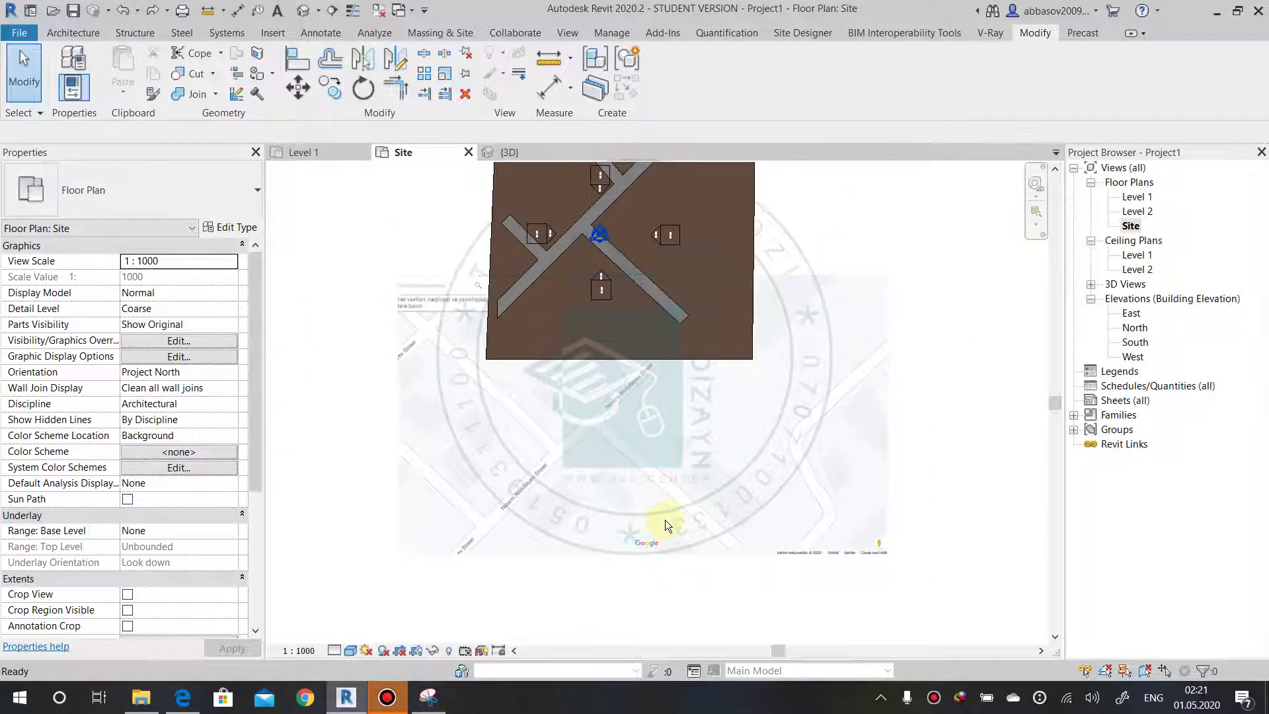
{"action": "scroll", "coordinate": [682, 514], "scroll_direction": "up", "scroll_amount": 2}
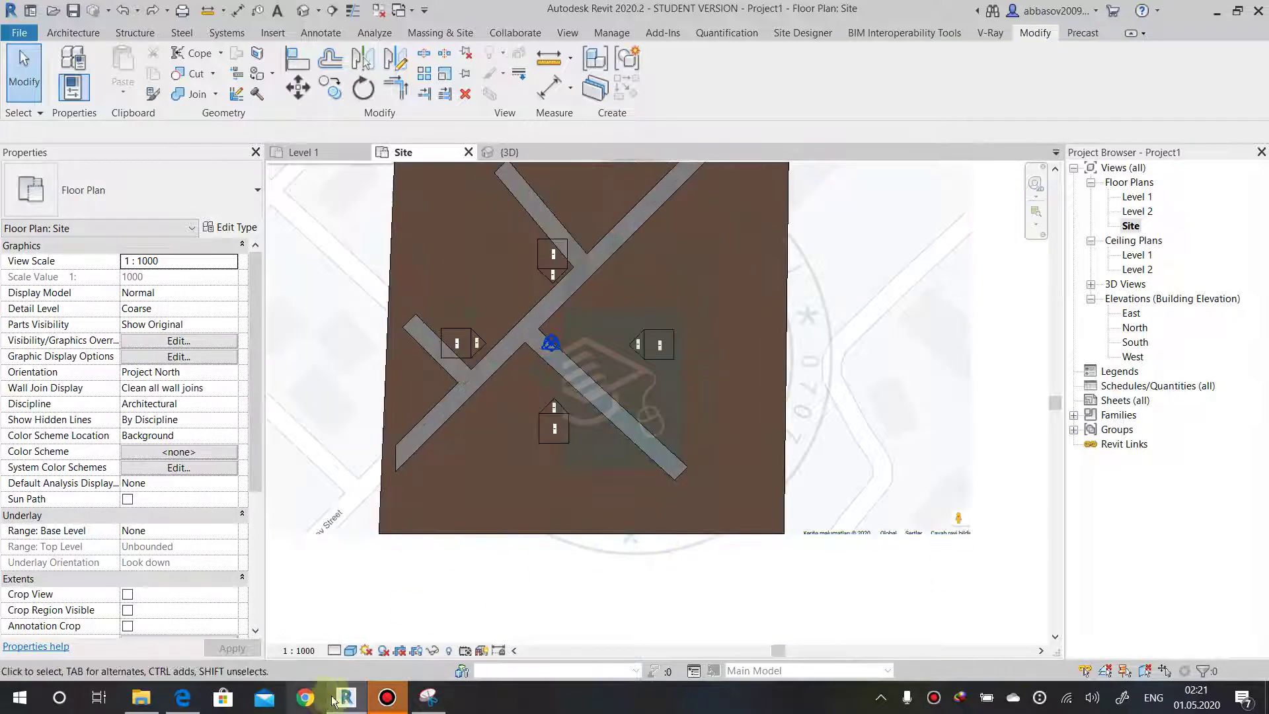
{"action": "left_click", "coordinate": [362, 652]}
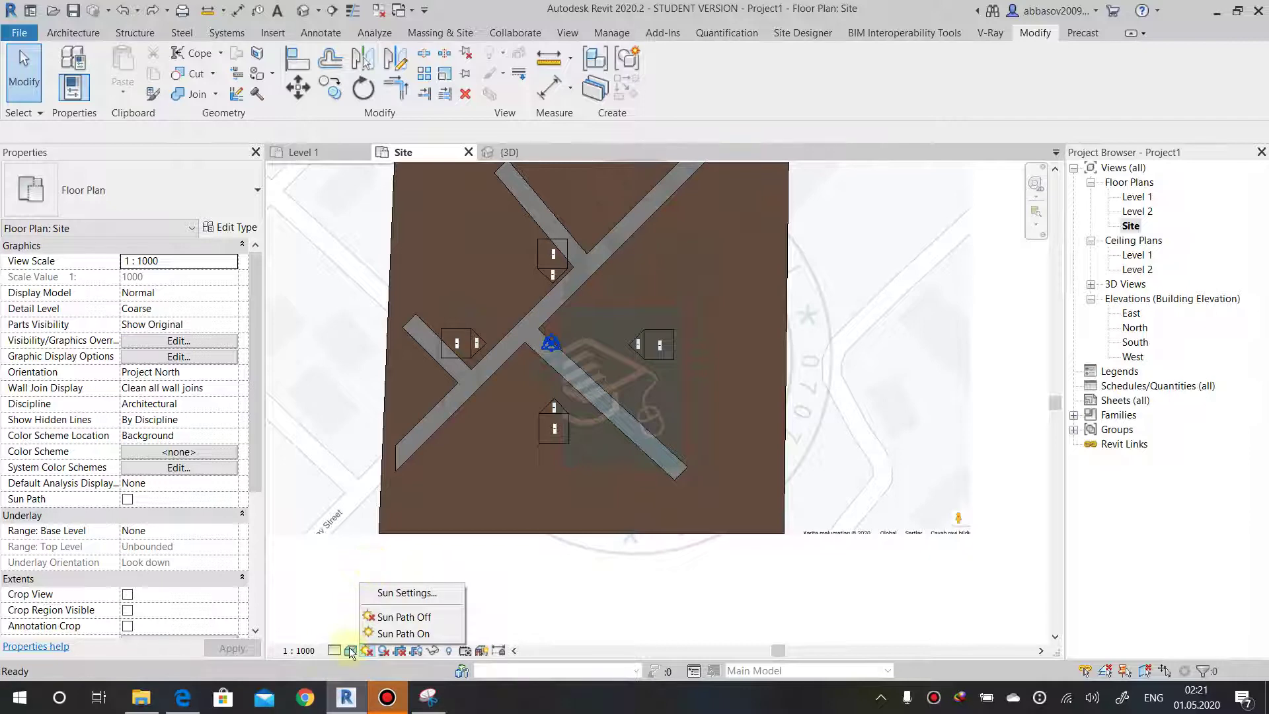
{"action": "left_click", "coordinate": [350, 651]}
{"action": "left_click", "coordinate": [390, 547]}
{"action": "mouse_move", "coordinate": [490, 455]}
{"action": "middle_mouse_down"}
{"action": "mouse_move", "coordinate": [497, 497]}
{"action": "mouse_move", "coordinate": [656, 523]}
{"action": "middle_mouse_up"}
{"action": "scroll", "coordinate": [680, 499], "scroll_direction": "up", "scroll_amount": 1}
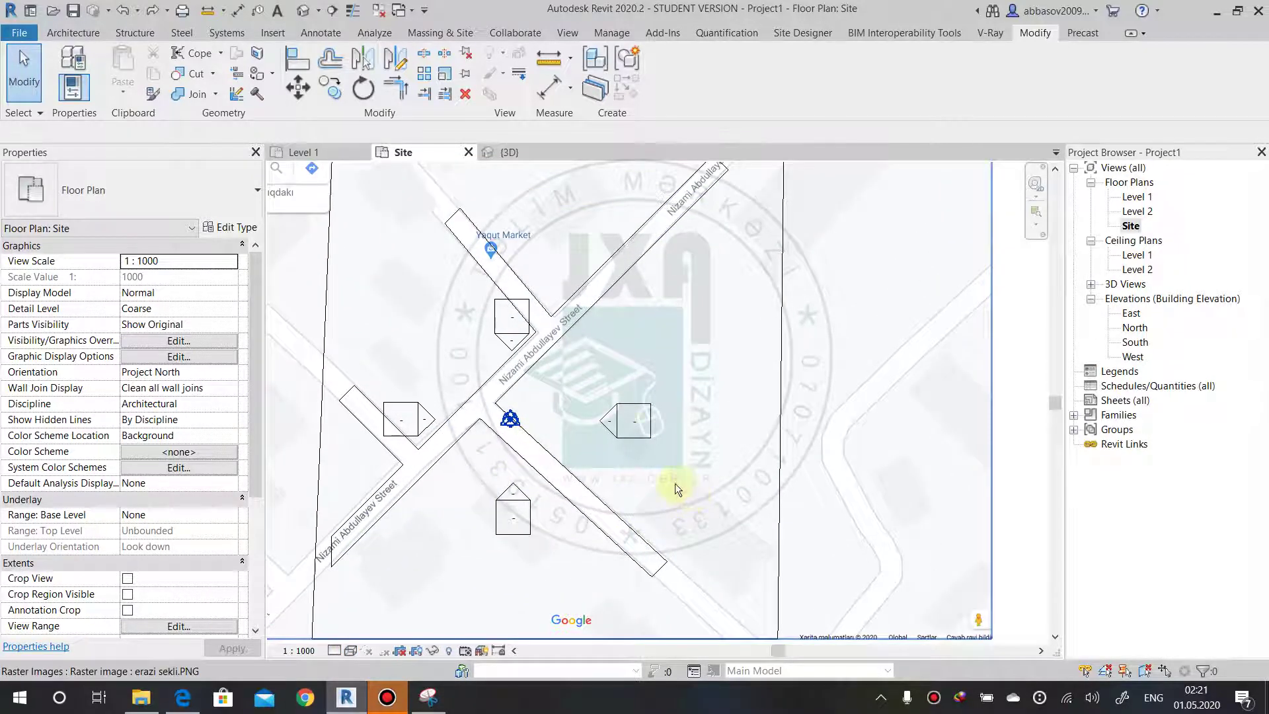
{"action": "middle_click_drag", "start_coordinate": [618, 419], "coordinate": [621, 505]}
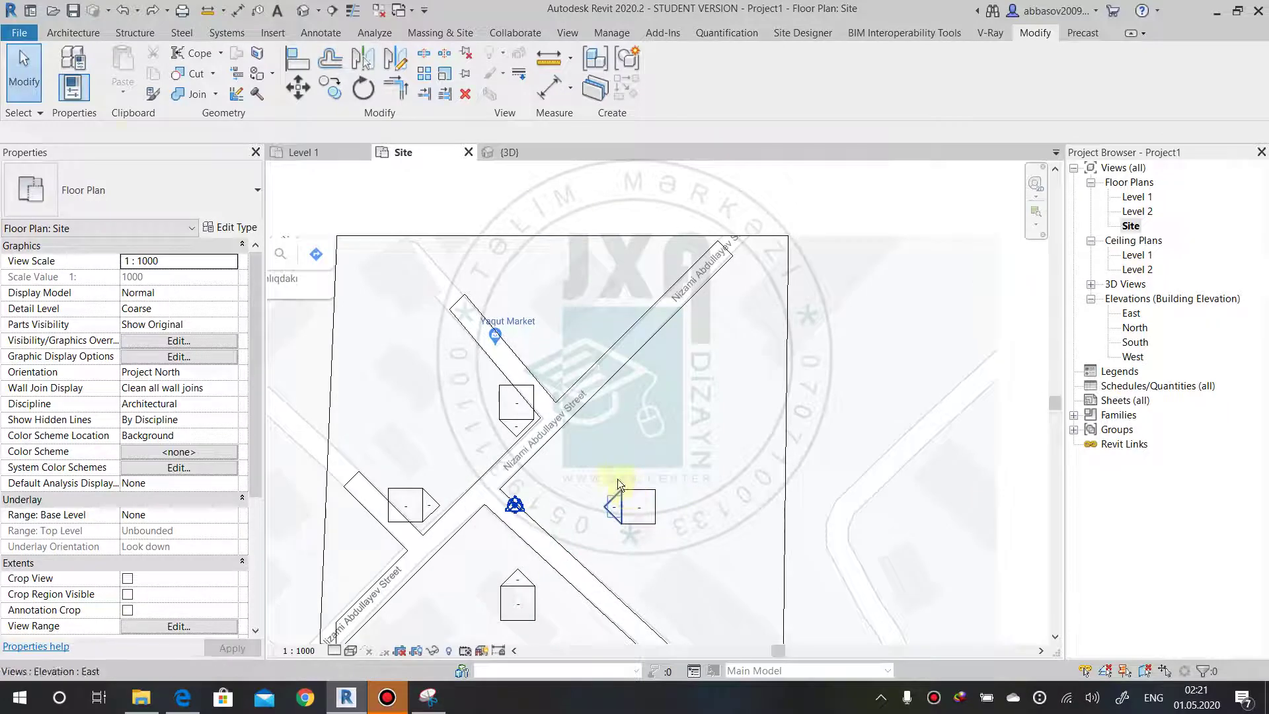
Create an in-place Generic Models family named 'binalar'.
{"action": "left_click", "coordinate": [83, 37]}
{"action": "left_click", "coordinate": [194, 94]}
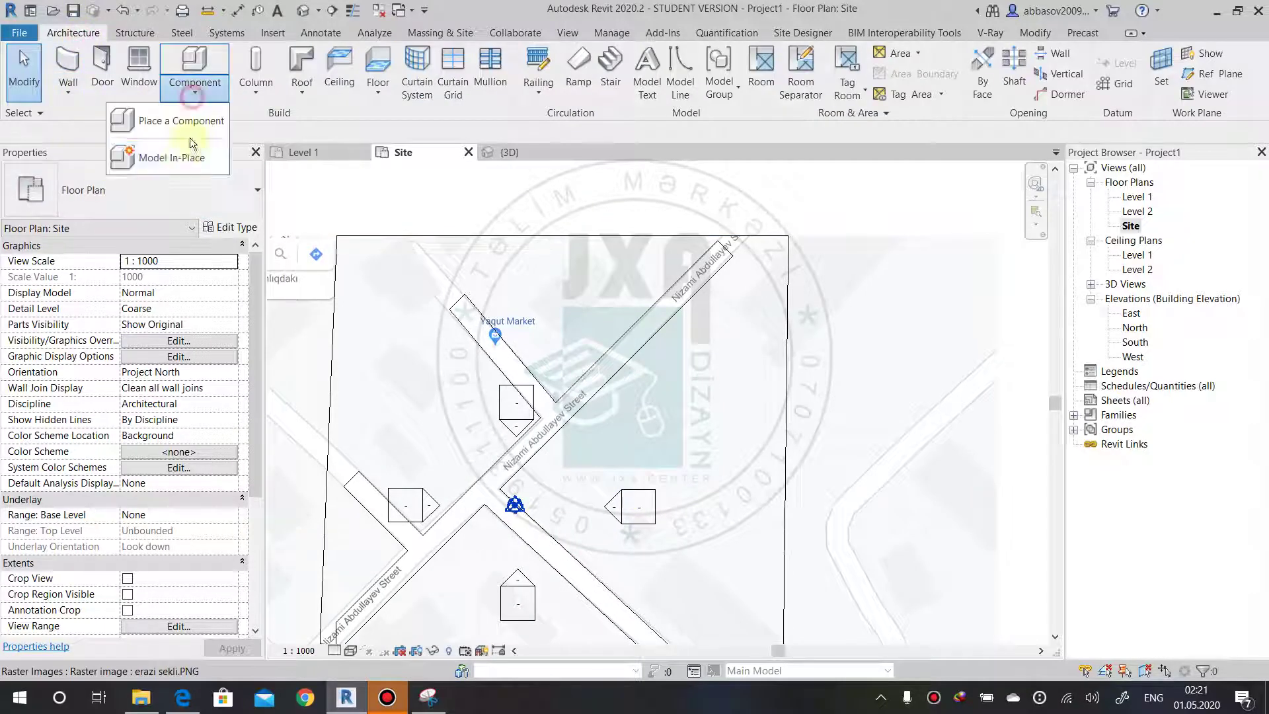
{"action": "left_click", "coordinate": [178, 158]}
{"action": "key", "text": "g"}
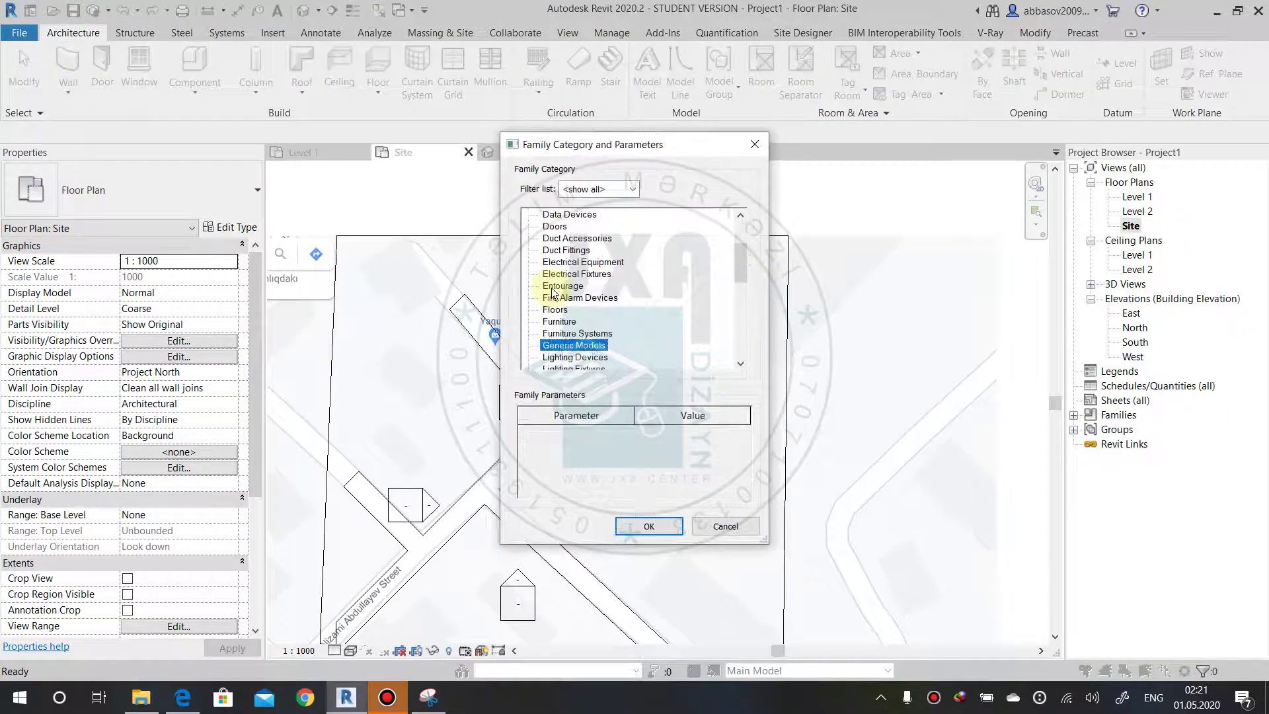
{"action": "left_click", "coordinate": [650, 527]}
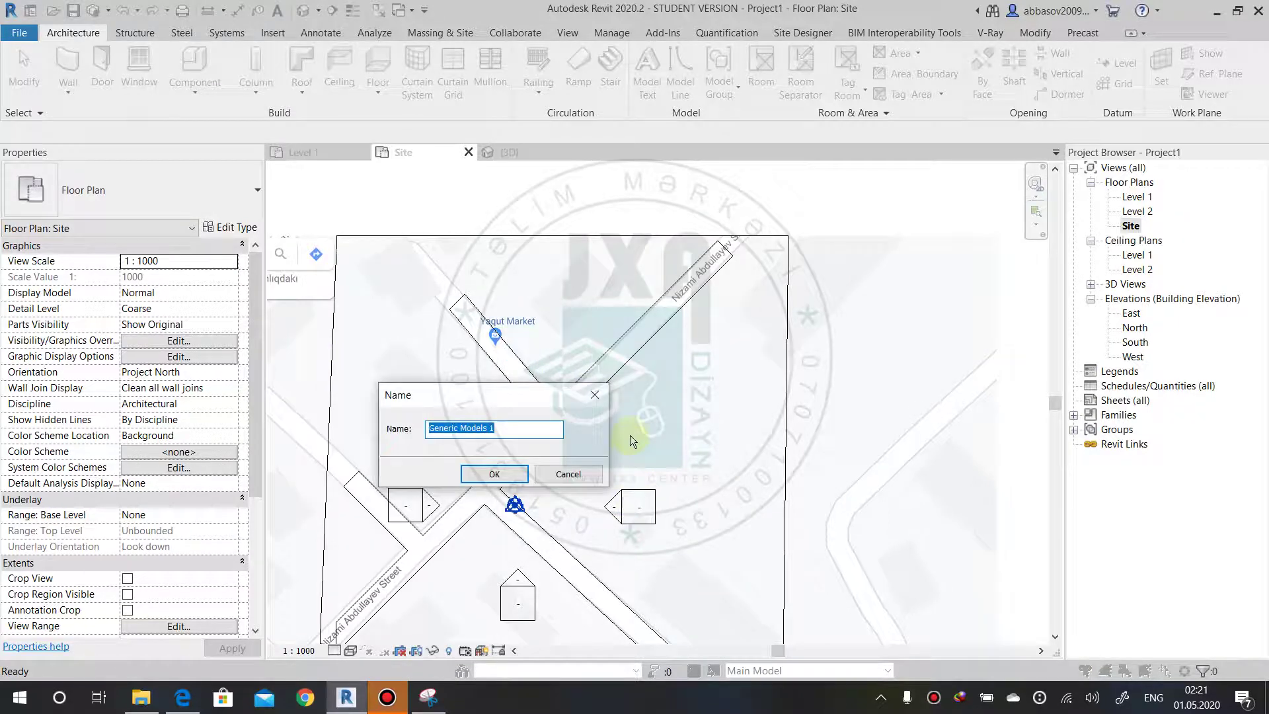
{"action": "type", "text": "binalar"}
{"action": "key", "text": "Return"}
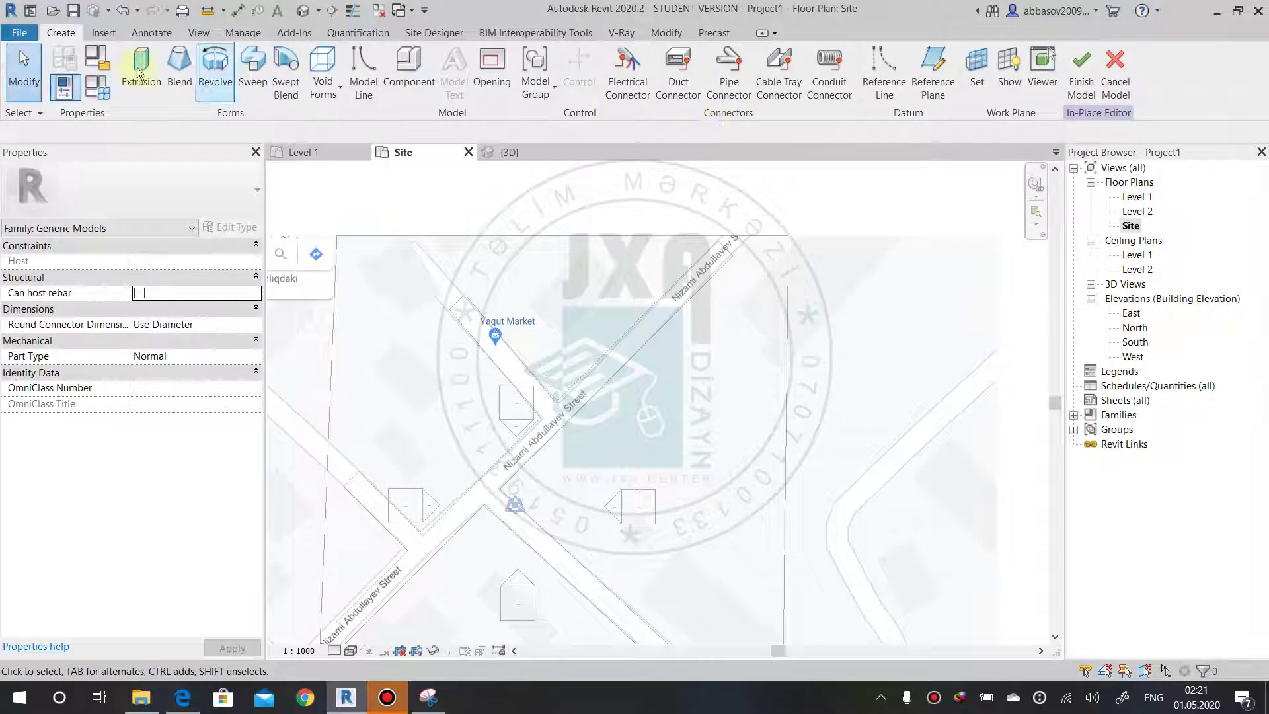
Sketch a four-corner rectangle beside Yaqut Market and finish it as a 25-deep extrusion.
{"action": "left_click", "coordinate": [132, 65]}
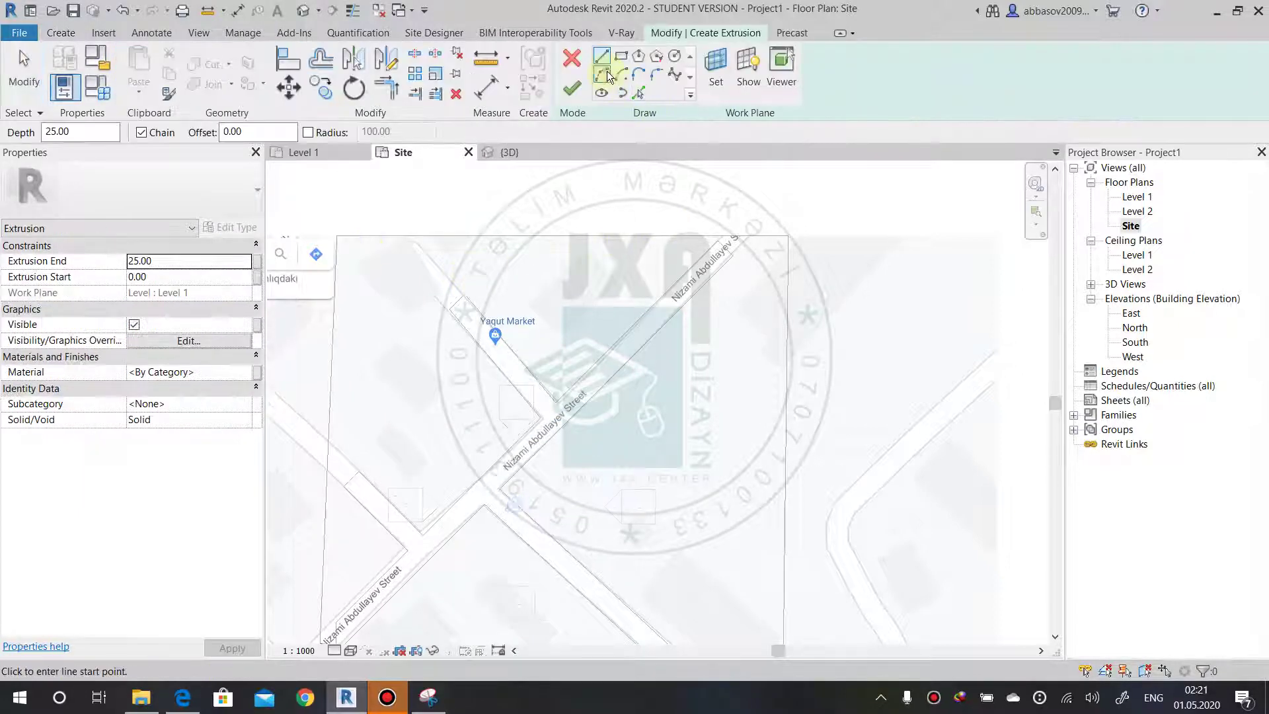
{"action": "scroll", "coordinate": [601, 264], "scroll_direction": "up", "scroll_amount": 2}
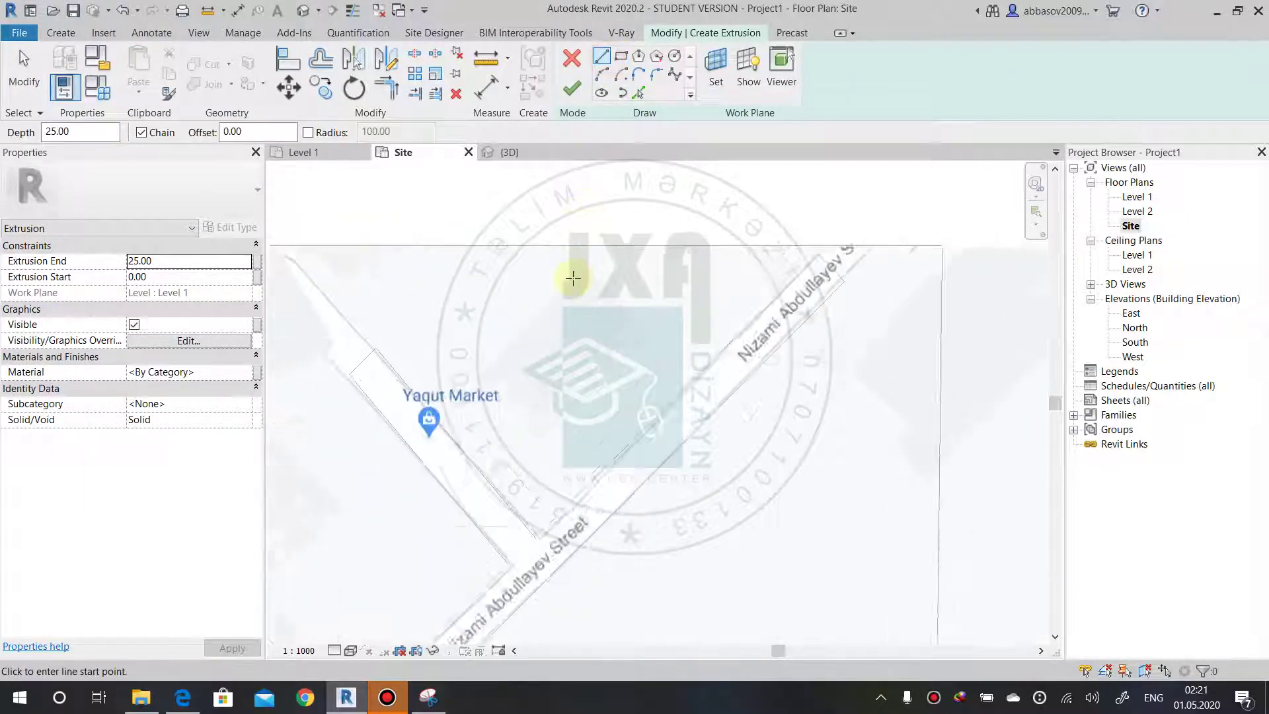
{"action": "scroll", "coordinate": [585, 270], "scroll_direction": "up", "scroll_amount": 1}
{"action": "left_click", "coordinate": [592, 268]}
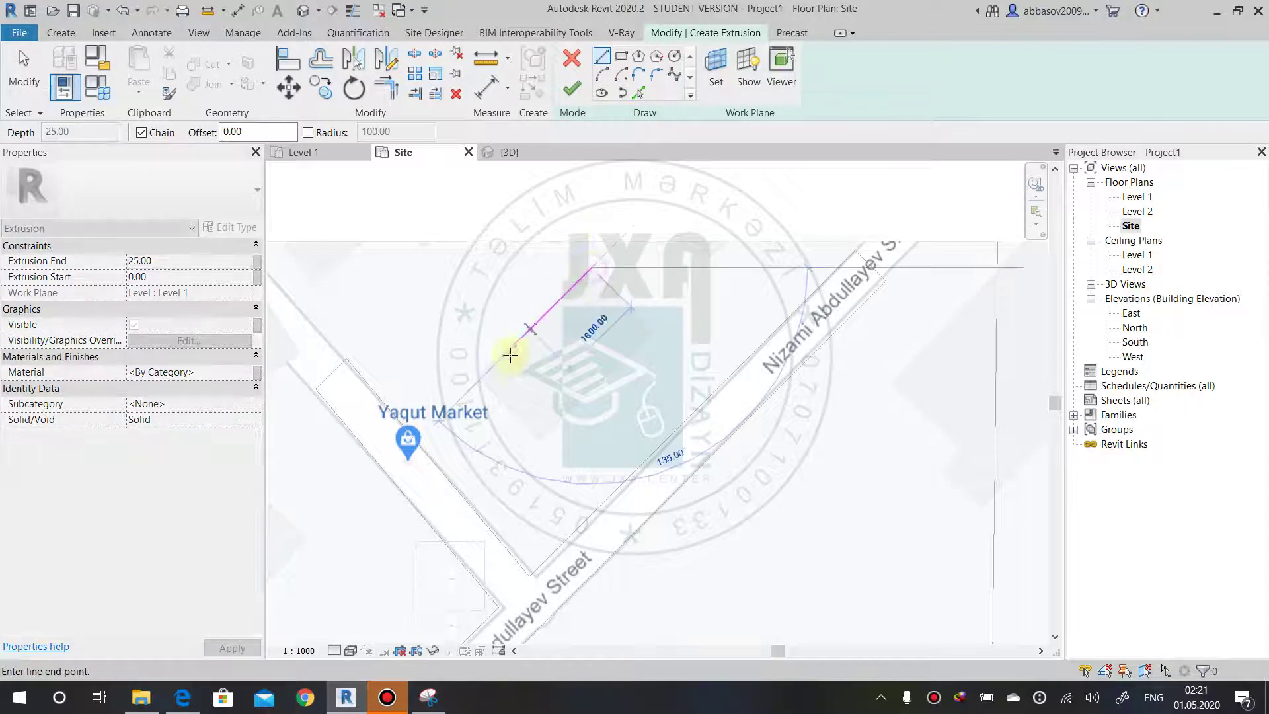
{"action": "left_click", "coordinate": [481, 378]}
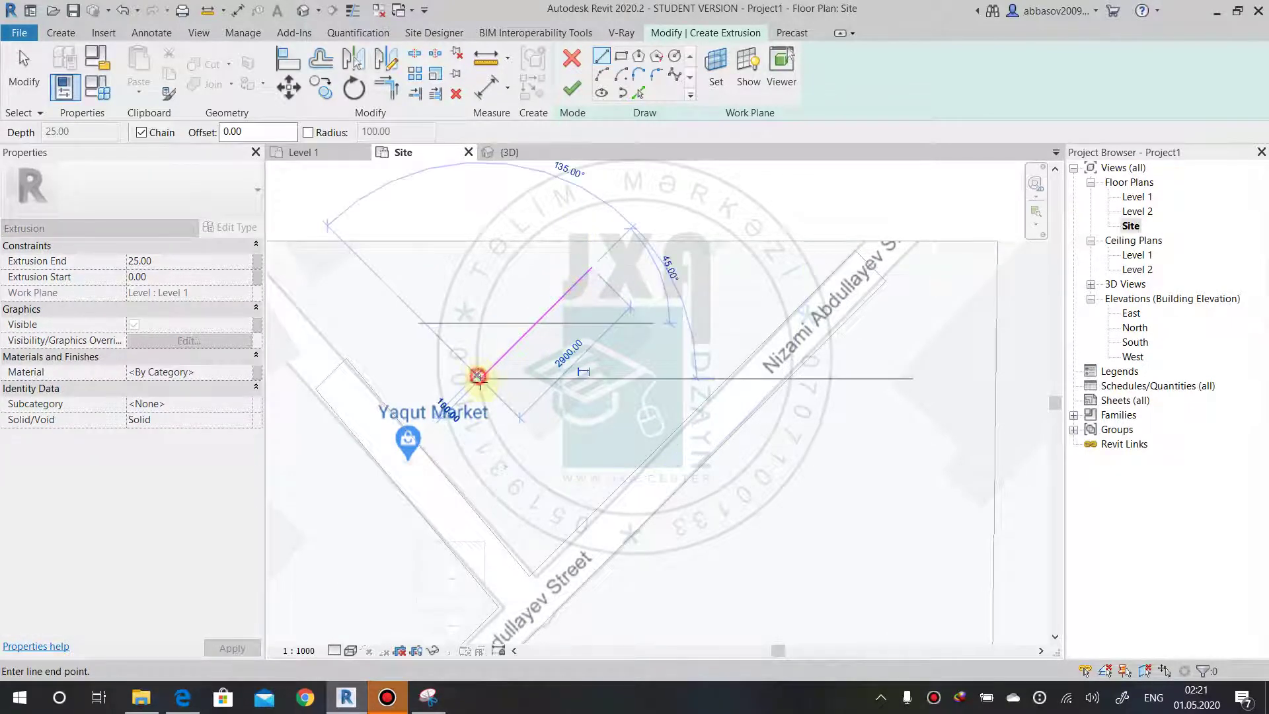
{"action": "left_click", "coordinate": [540, 439]}
{"action": "left_click", "coordinate": [652, 329]}
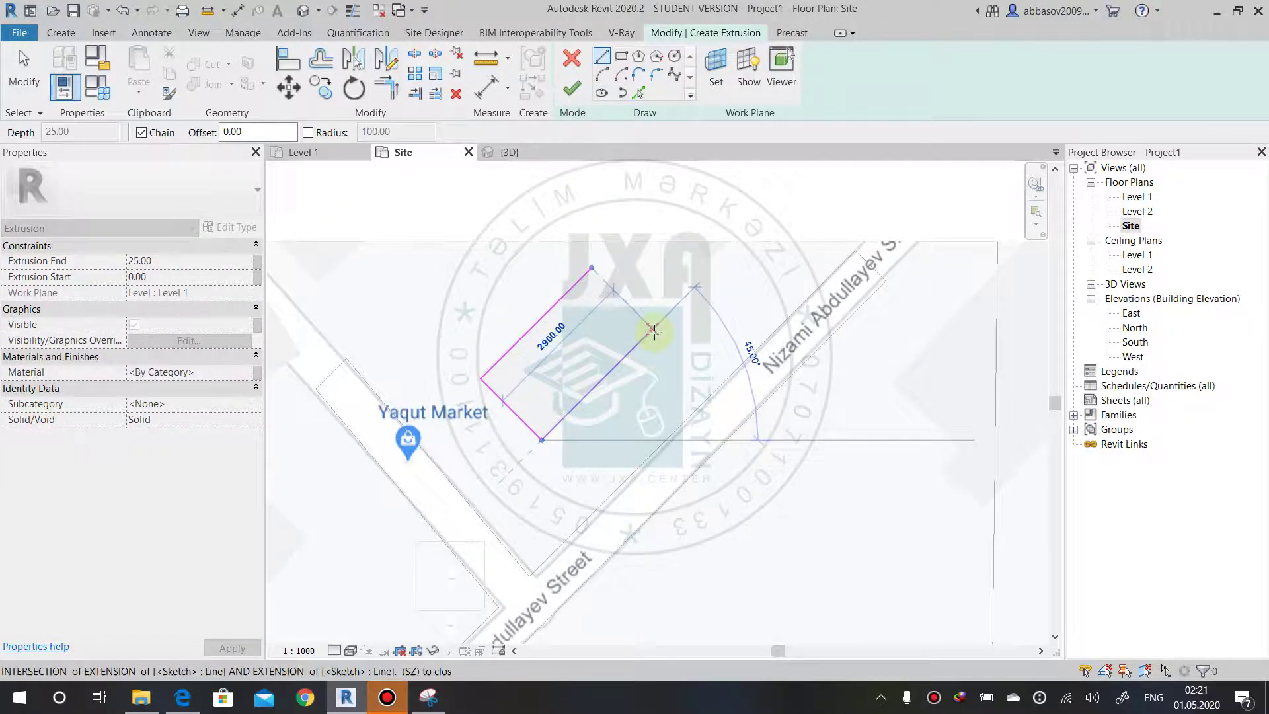
{"action": "left_click", "coordinate": [598, 266]}
{"action": "left_click", "coordinate": [572, 88]}
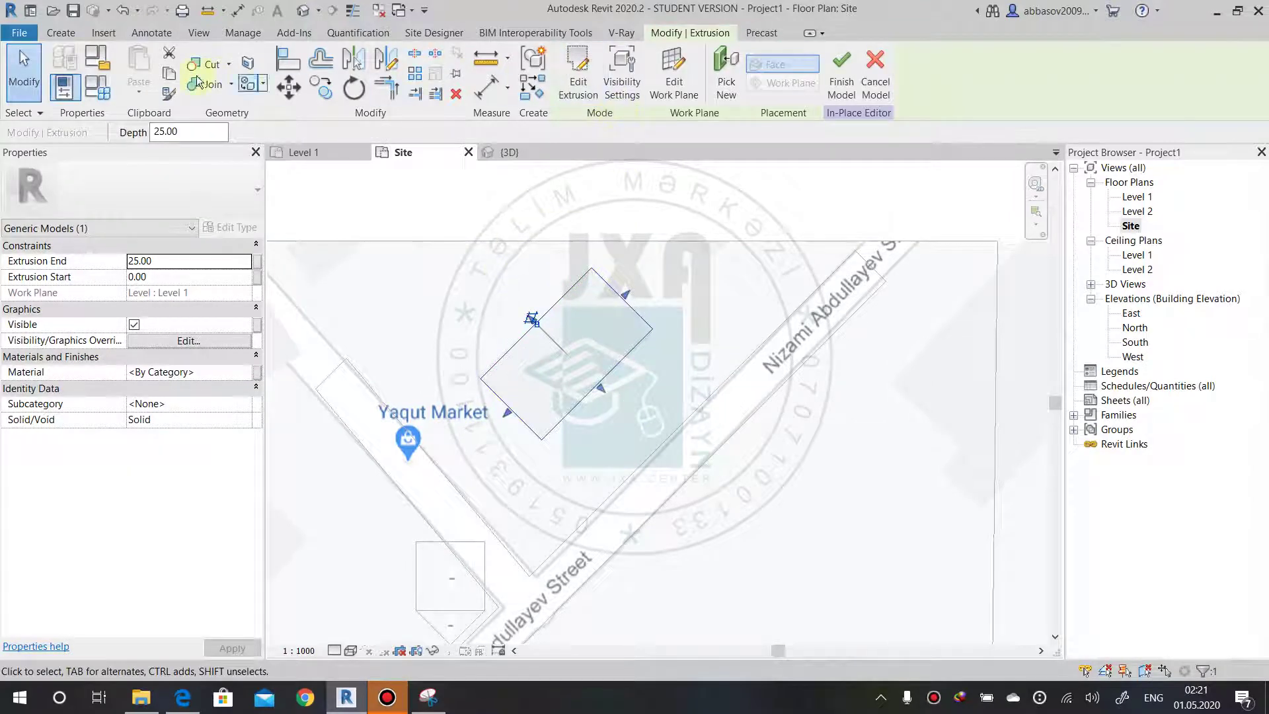
Begin a second extrusion, tracing the first three corners of the building outline.
{"action": "left_click", "coordinate": [61, 33]}
{"action": "left_click", "coordinate": [142, 62]}
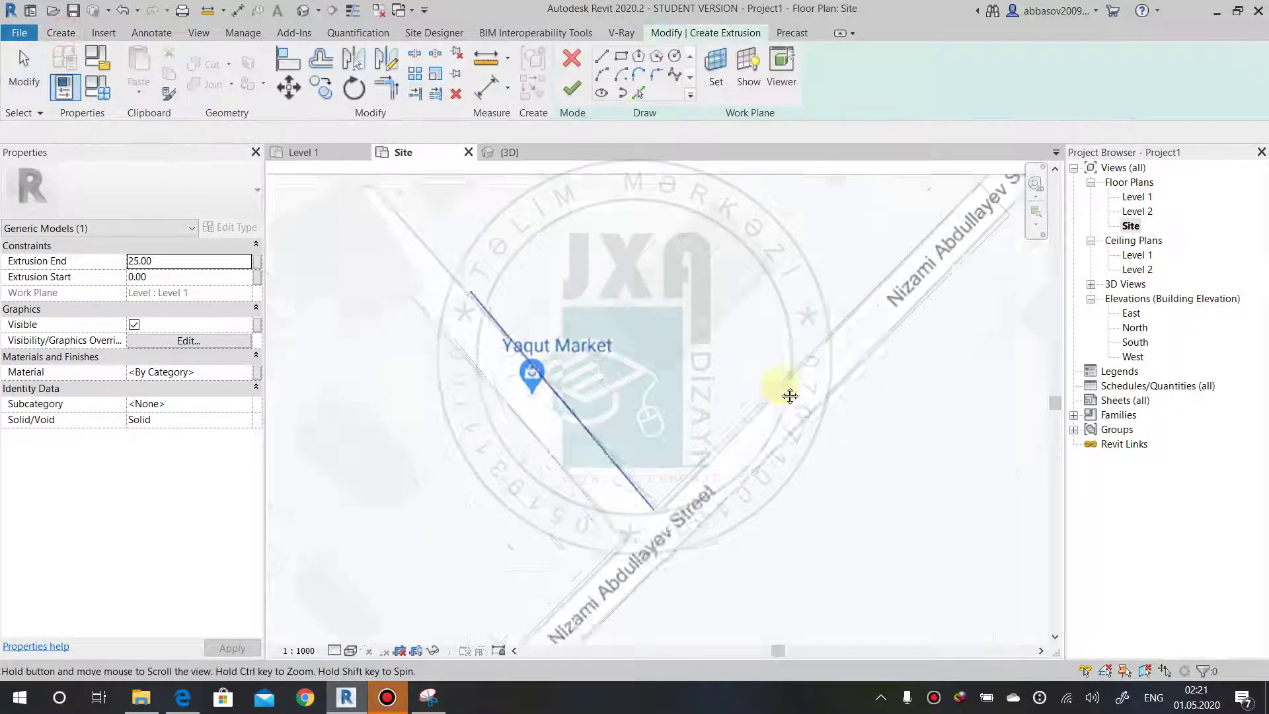
{"action": "scroll", "coordinate": [817, 439], "scroll_direction": "up", "scroll_amount": 2}
{"action": "scroll", "coordinate": [817, 439], "scroll_direction": "up", "scroll_amount": 1}
{"action": "scroll", "coordinate": [465, 277], "scroll_direction": "up", "scroll_amount": 1}
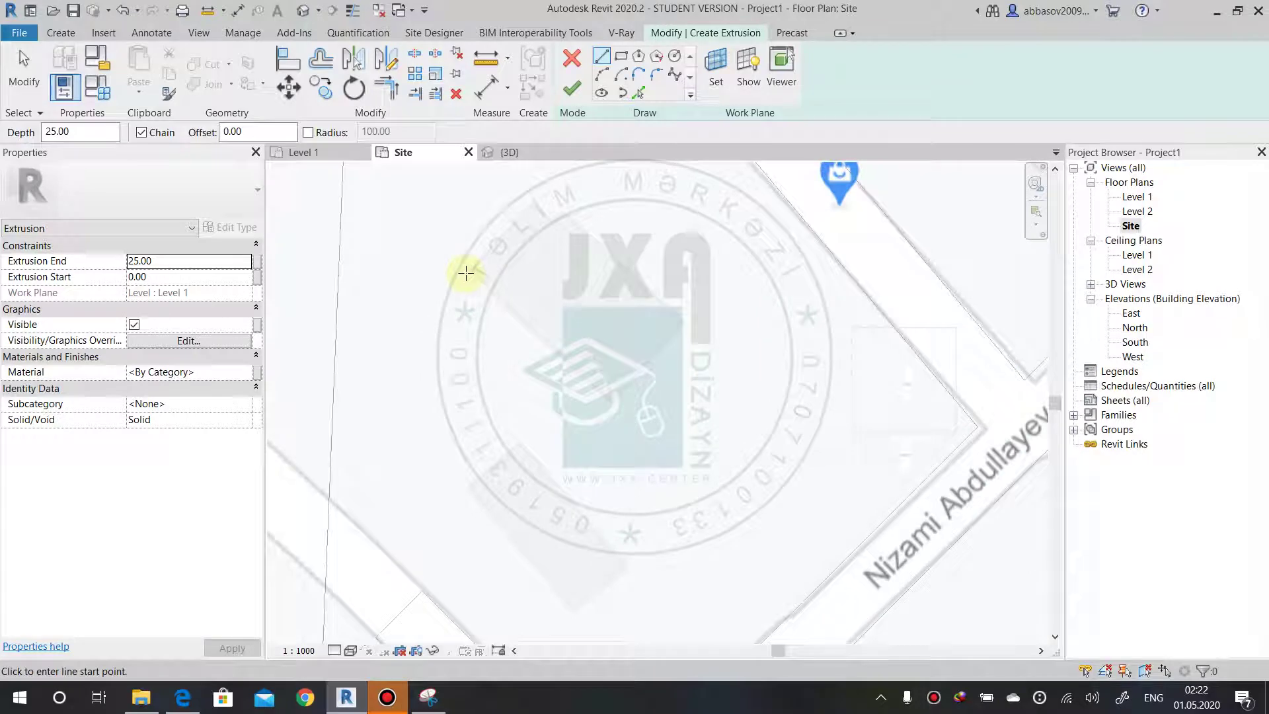
{"action": "left_click", "coordinate": [466, 272]}
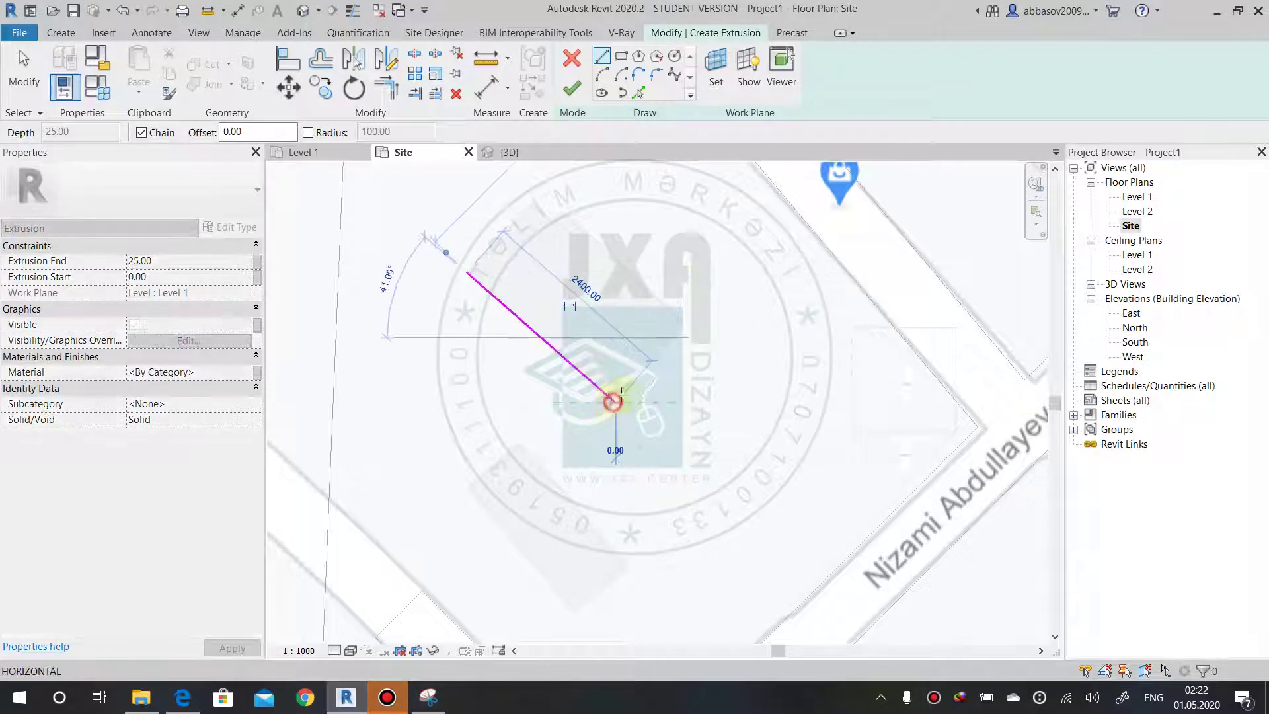
{"action": "left_click", "coordinate": [615, 401]}
{"action": "left_click", "coordinate": [686, 322]}
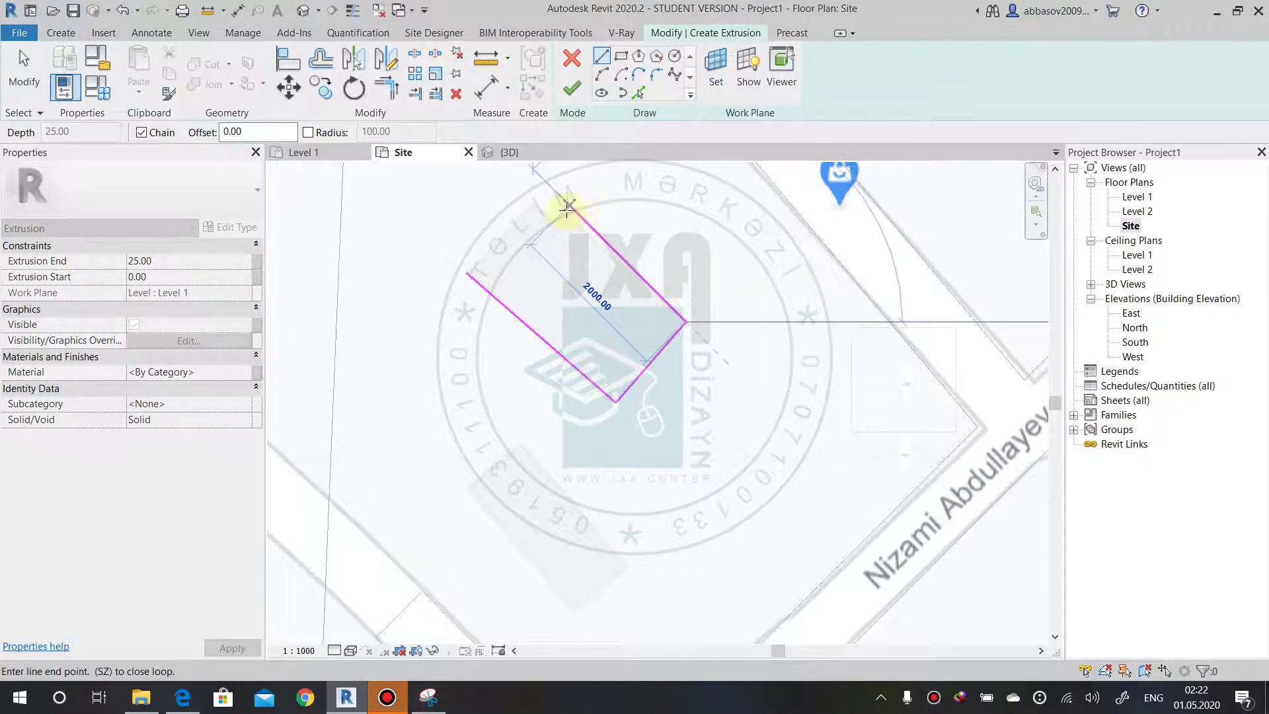
Complete the second outline with its notch corners and finish it into a block.
{"action": "scroll", "coordinate": [565, 211], "scroll_direction": "up", "scroll_amount": 2}
{"action": "left_click", "coordinate": [561, 212]}
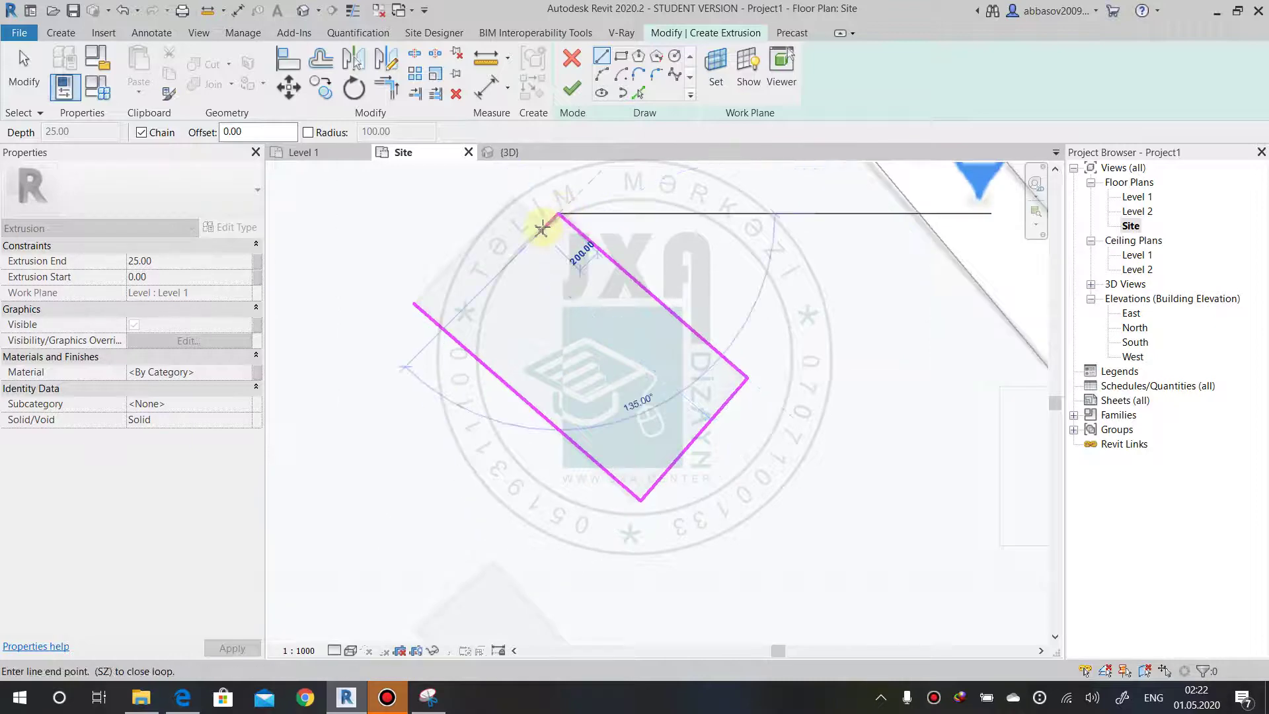
{"action": "left_click", "coordinate": [541, 231]}
{"action": "left_click", "coordinate": [506, 197]}
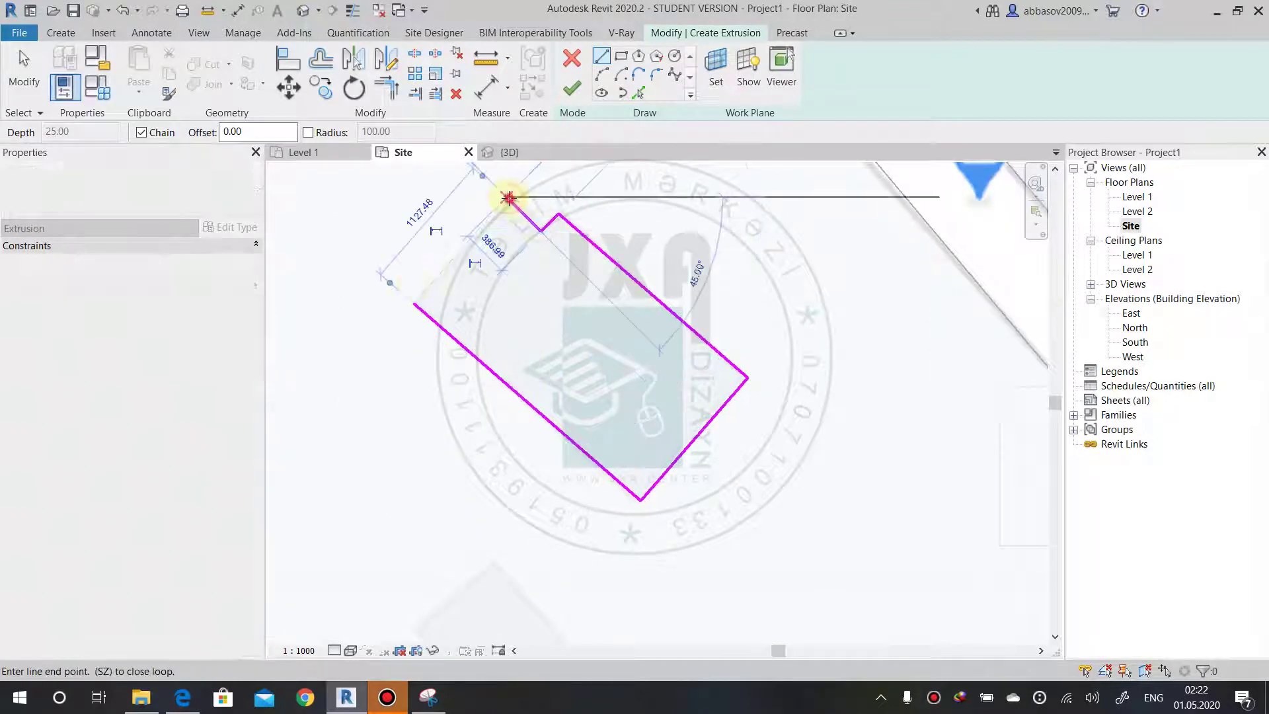
{"action": "left_click", "coordinate": [412, 303]}
{"action": "scroll", "coordinate": [412, 303], "scroll_direction": "down", "scroll_amount": 3}
{"action": "scroll", "coordinate": [614, 311], "scroll_direction": "up", "scroll_amount": 2}
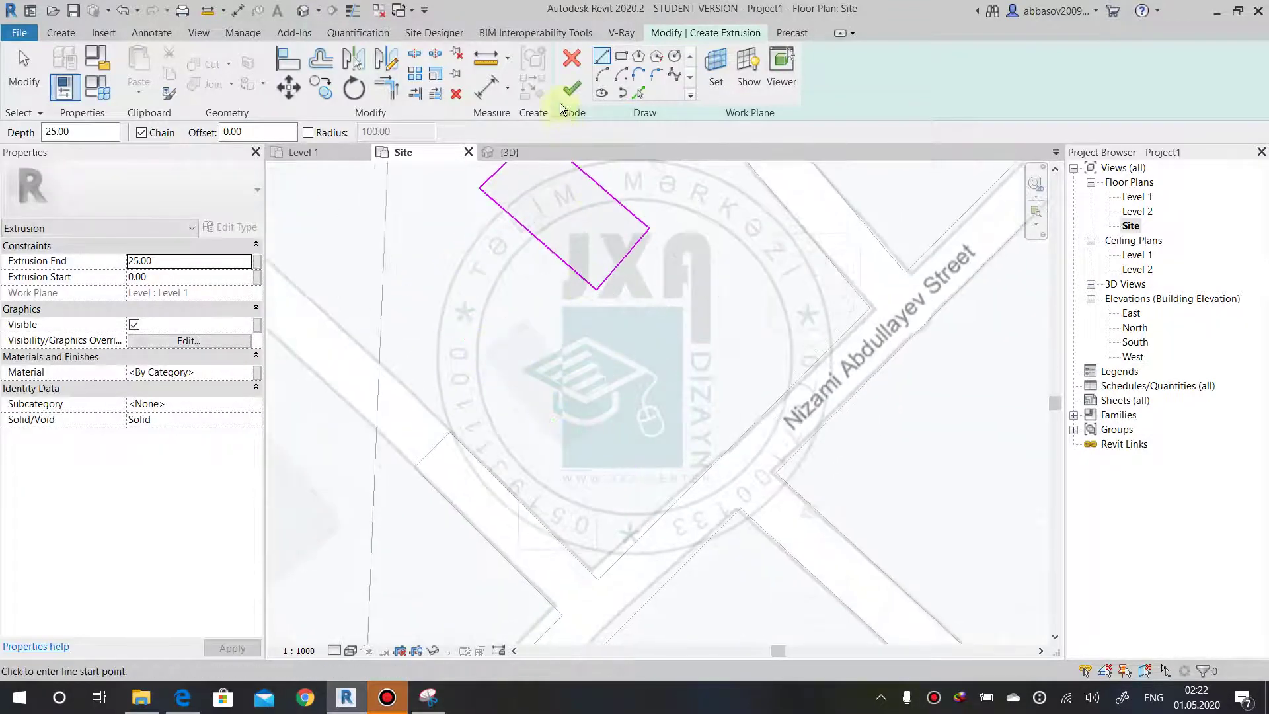
{"action": "left_click", "coordinate": [572, 88]}
Sketch a third rectangular building outline and finish it as an extrusion.
{"action": "left_click", "coordinate": [140, 71]}
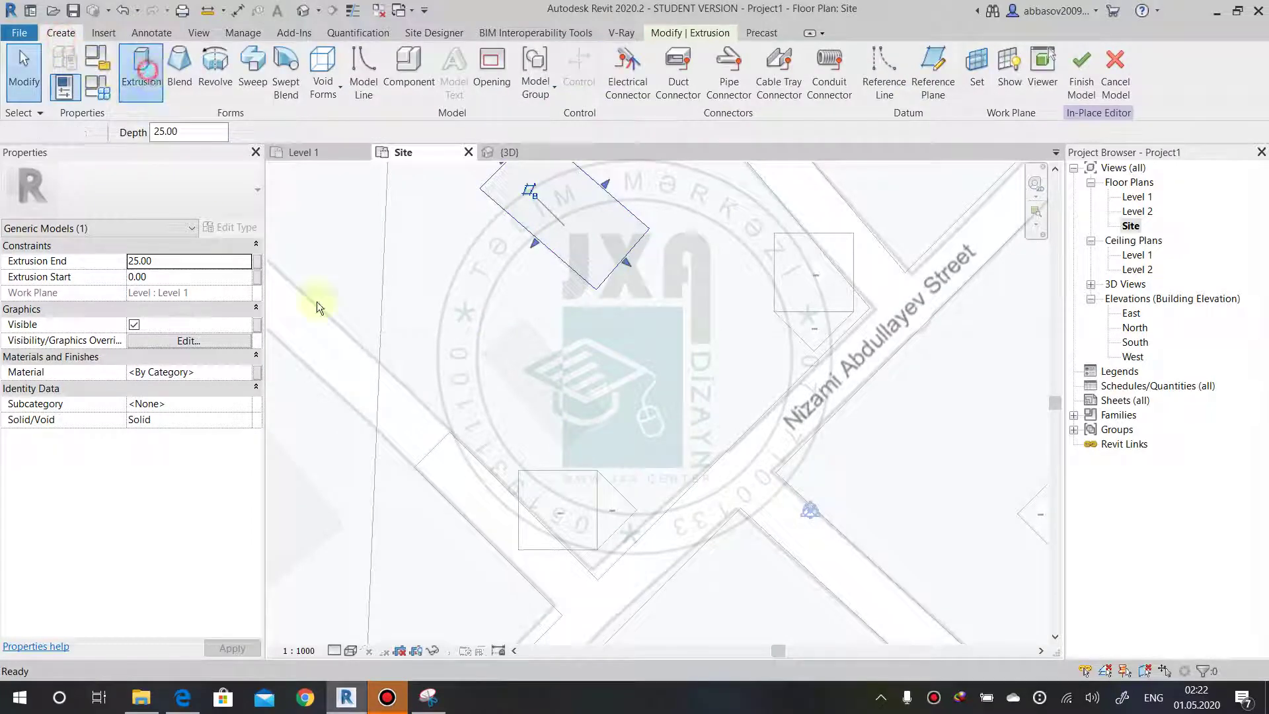
{"action": "scroll", "coordinate": [496, 368], "scroll_direction": "up", "scroll_amount": 1}
{"action": "left_click", "coordinate": [478, 333]}
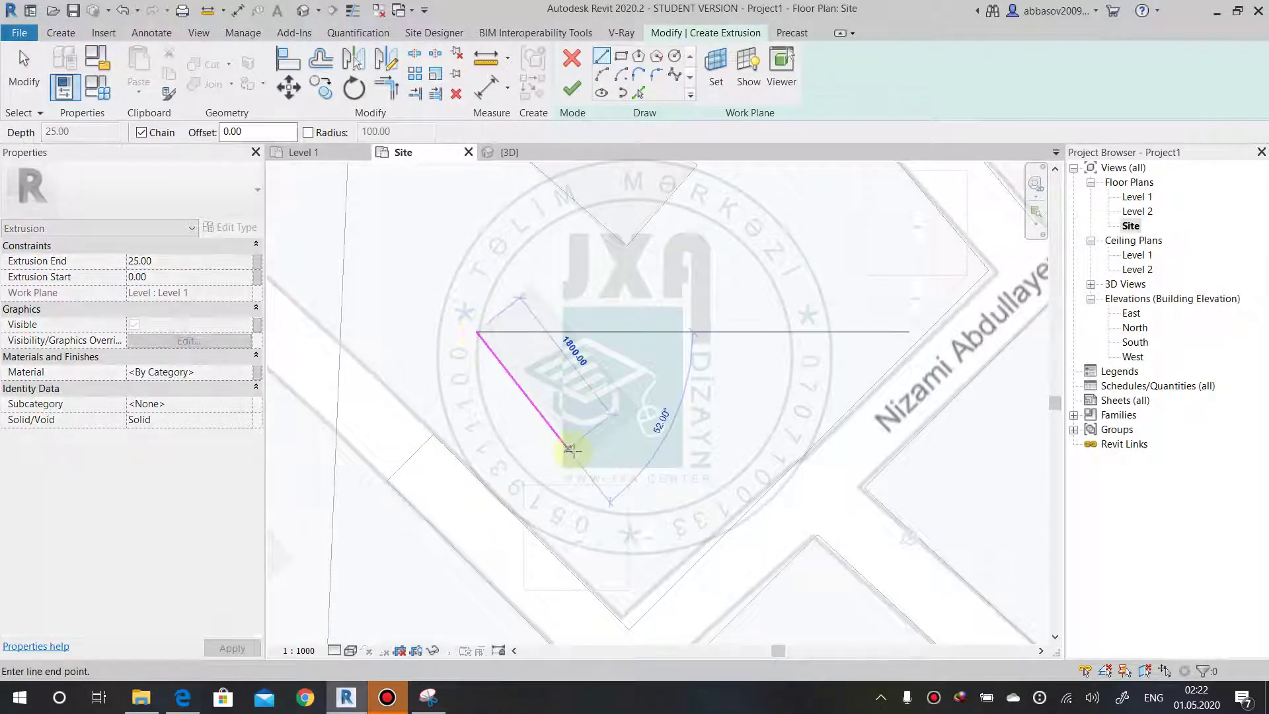
{"action": "left_click", "coordinate": [581, 455]}
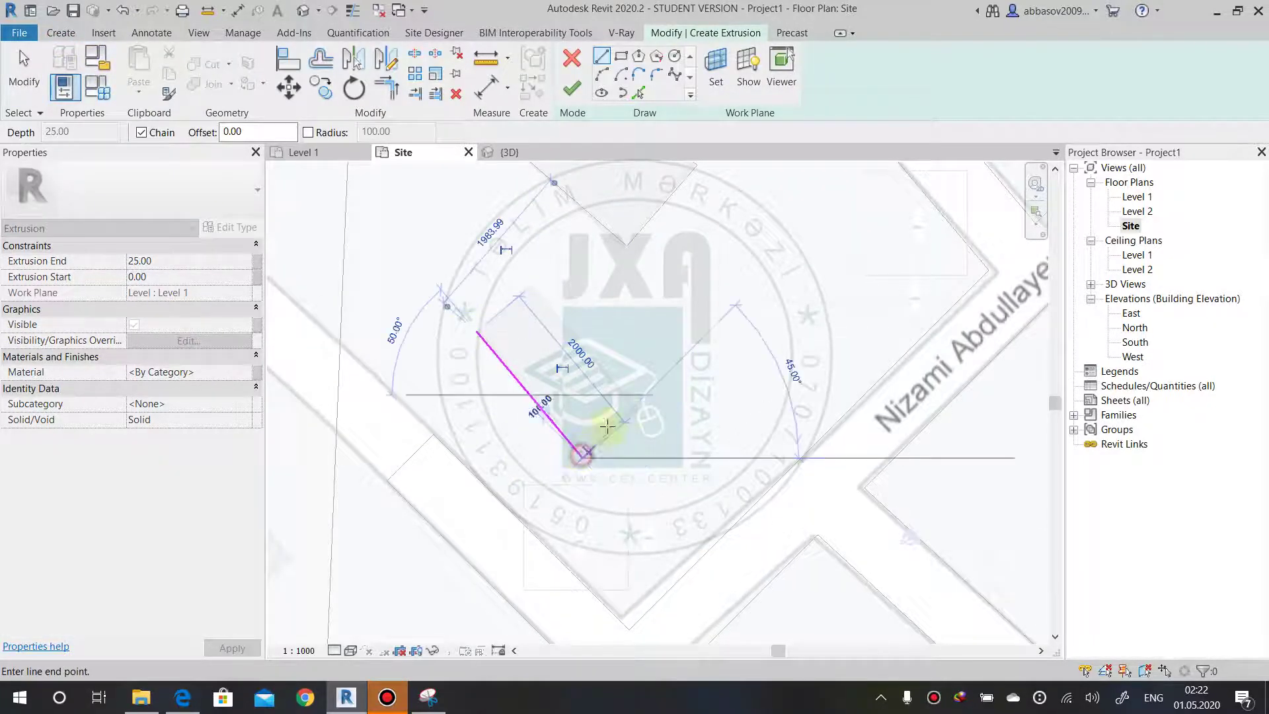
{"action": "left_click", "coordinate": [639, 411]}
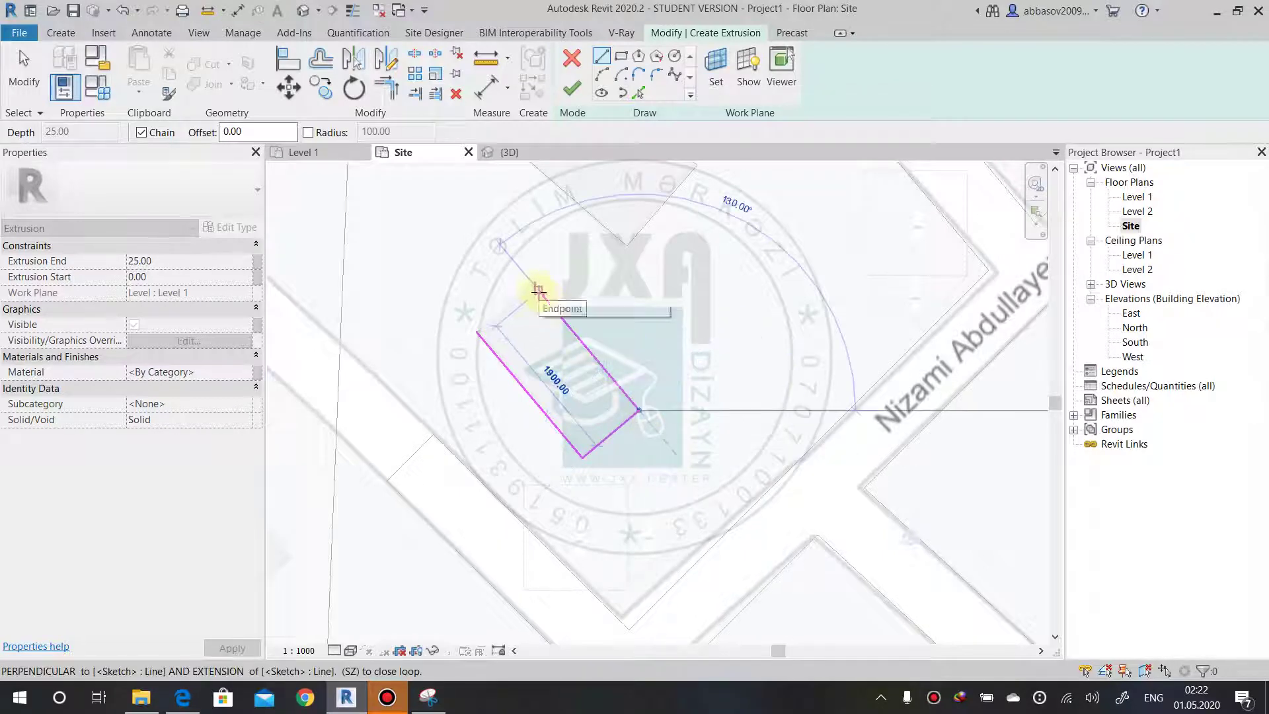
{"action": "left_click", "coordinate": [534, 286]}
{"action": "left_click", "coordinate": [477, 332]}
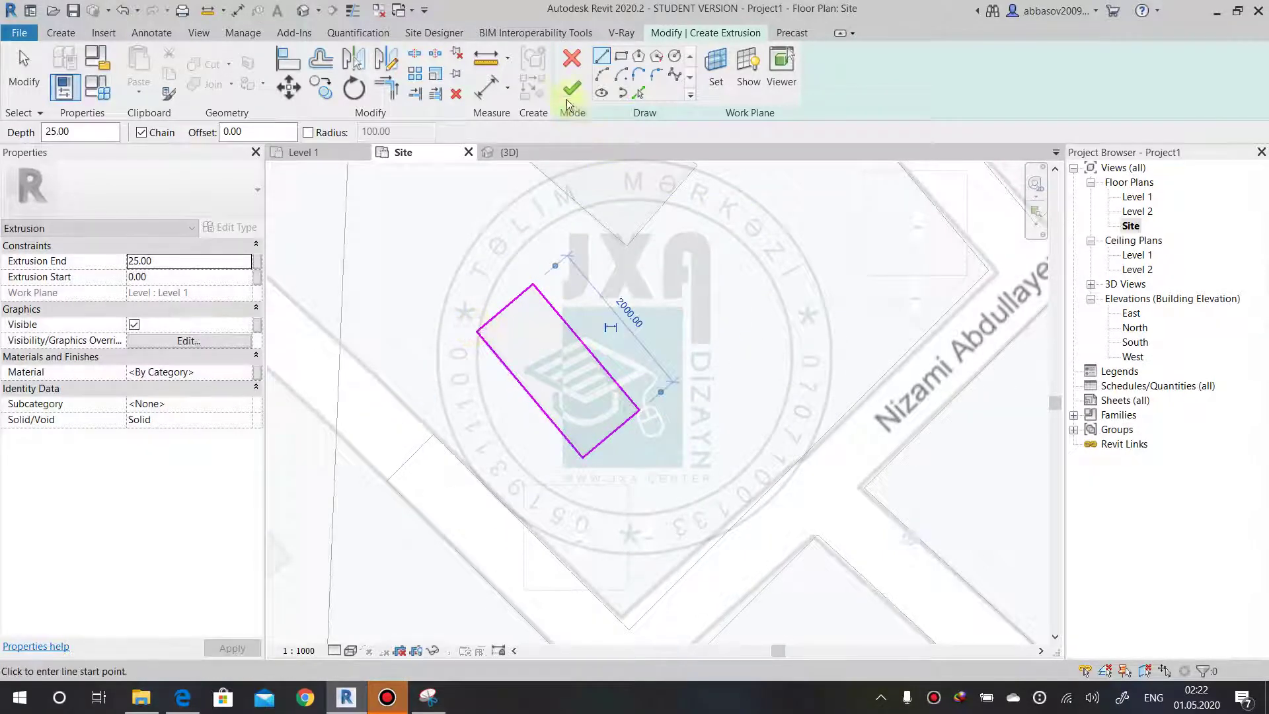
{"action": "left_click", "coordinate": [570, 93]}
{"action": "left_click", "coordinate": [61, 33]}
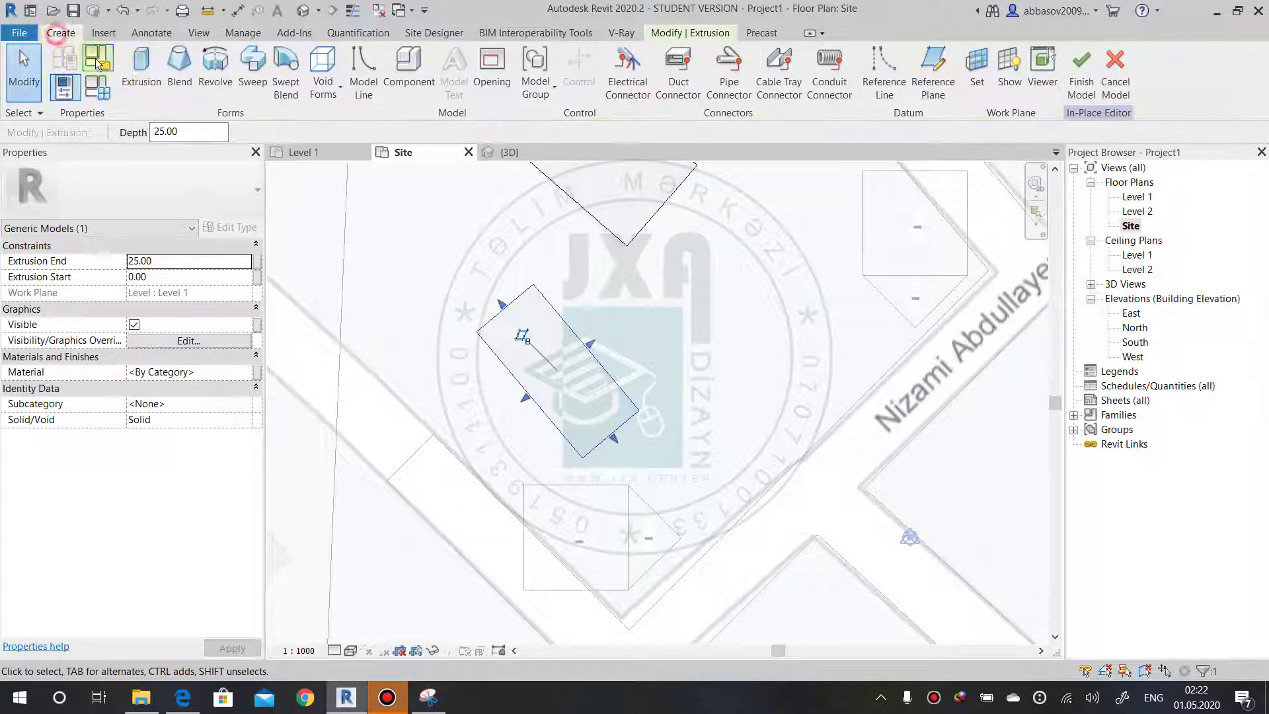
Start a fourth extrusion and sketch its footprint's first corners and long edge along the road.
{"action": "left_click", "coordinate": [152, 83]}
{"action": "scroll", "coordinate": [482, 275], "scroll_direction": "up", "scroll_amount": 2}
{"action": "scroll", "coordinate": [670, 355], "scroll_direction": "up", "scroll_amount": 2}
{"action": "scroll", "coordinate": [665, 274], "scroll_direction": "up", "scroll_amount": 2}
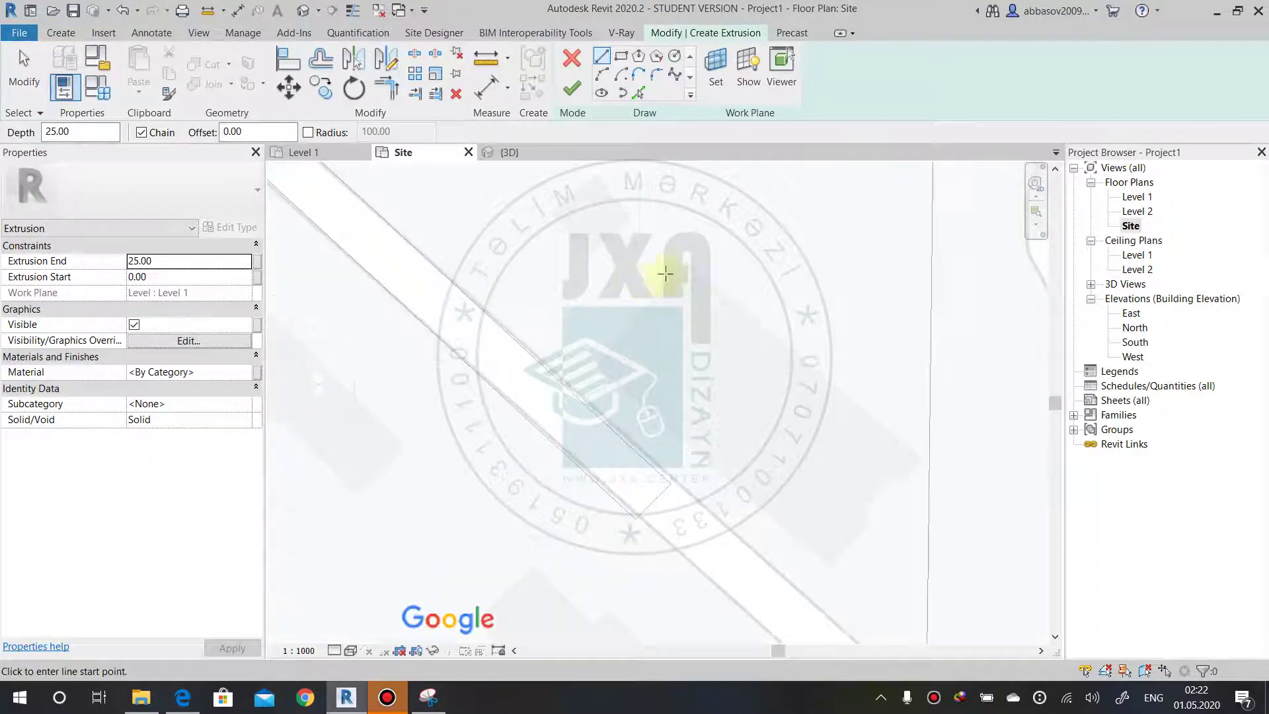
{"action": "left_click", "coordinate": [687, 260]}
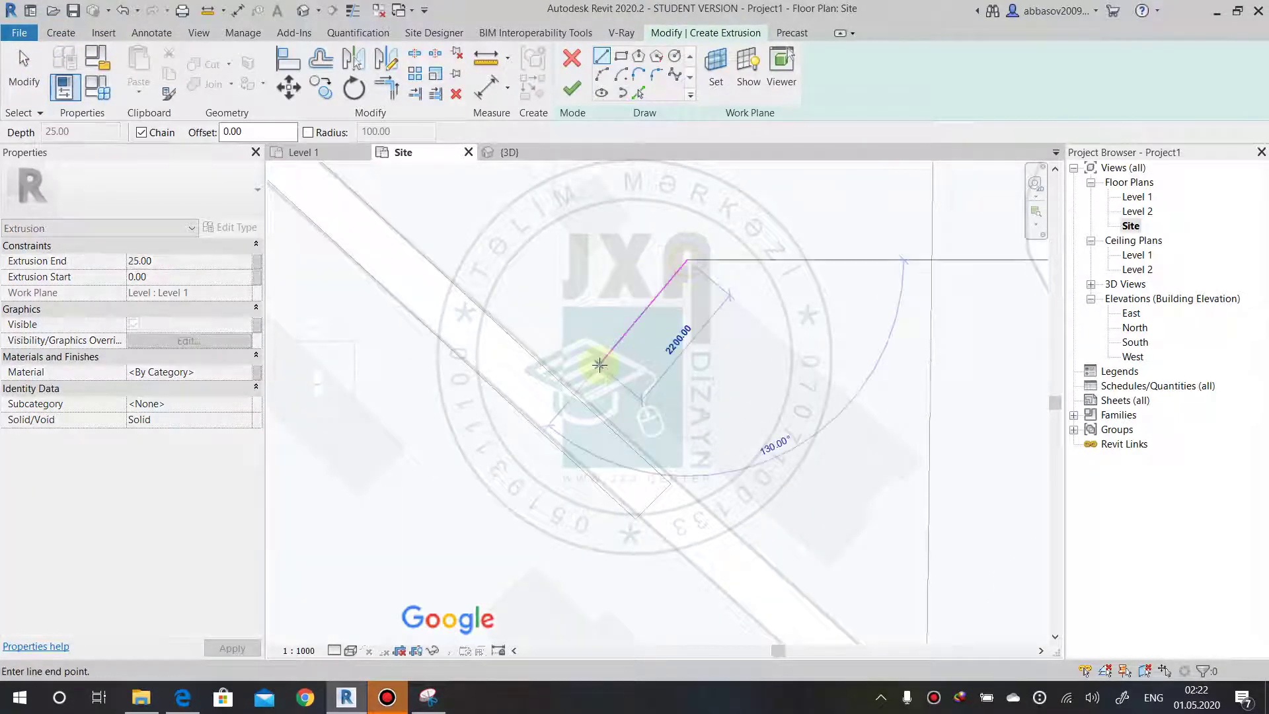
{"action": "left_click", "coordinate": [592, 357]}
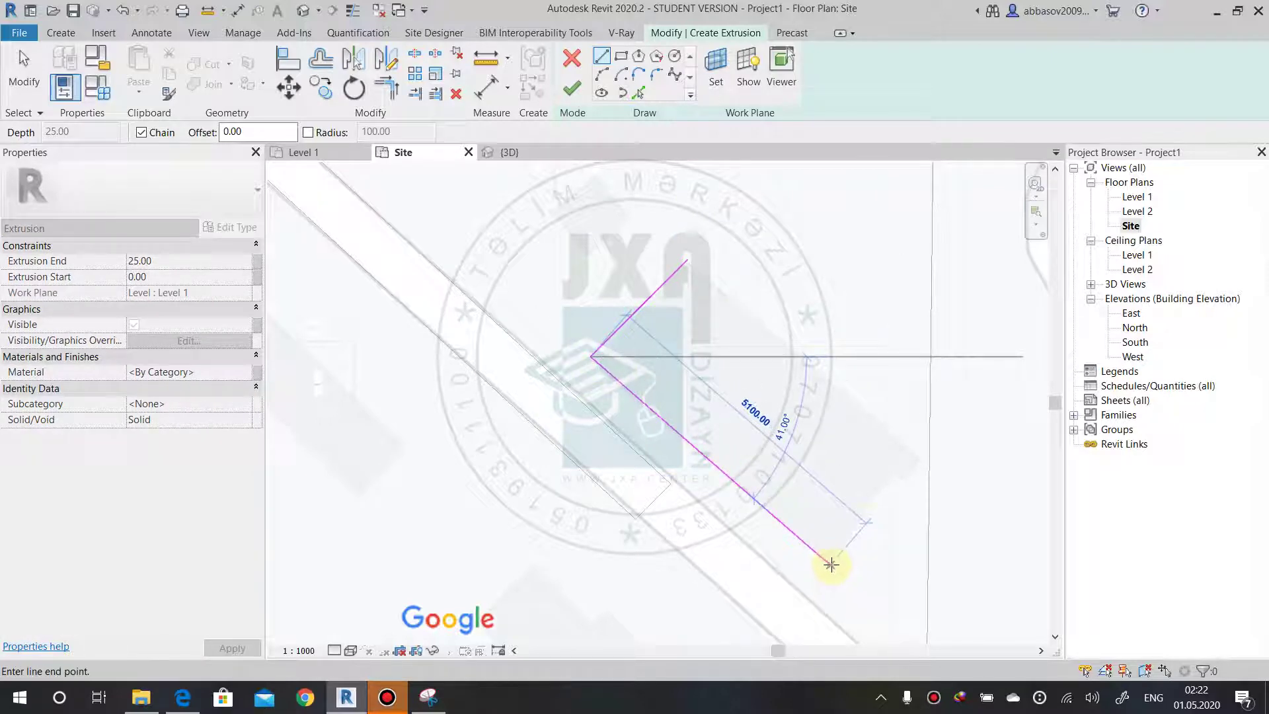
{"action": "left_click", "coordinate": [830, 564]}
Outline the footprint's small notch and close the loop at its starting corner.
{"action": "scroll", "coordinate": [883, 495], "scroll_direction": "up", "scroll_amount": 3}
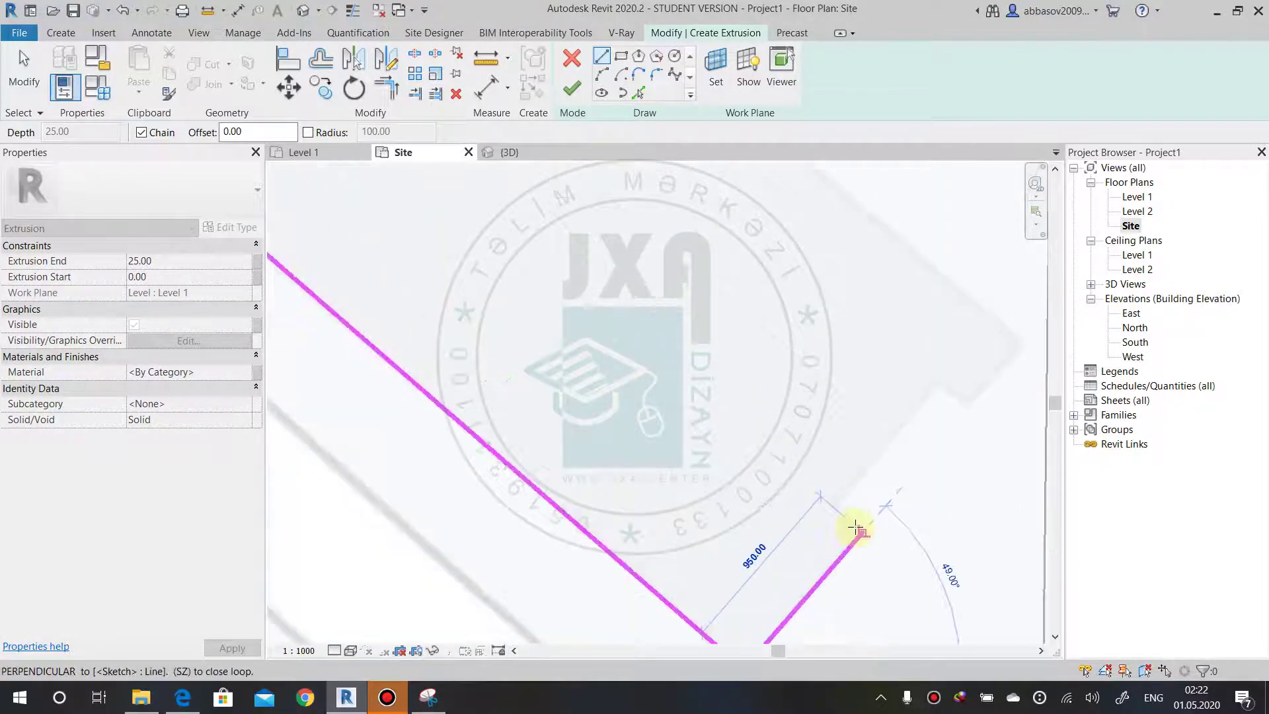
{"action": "left_click", "coordinate": [860, 532]}
{"action": "left_click", "coordinate": [833, 503]}
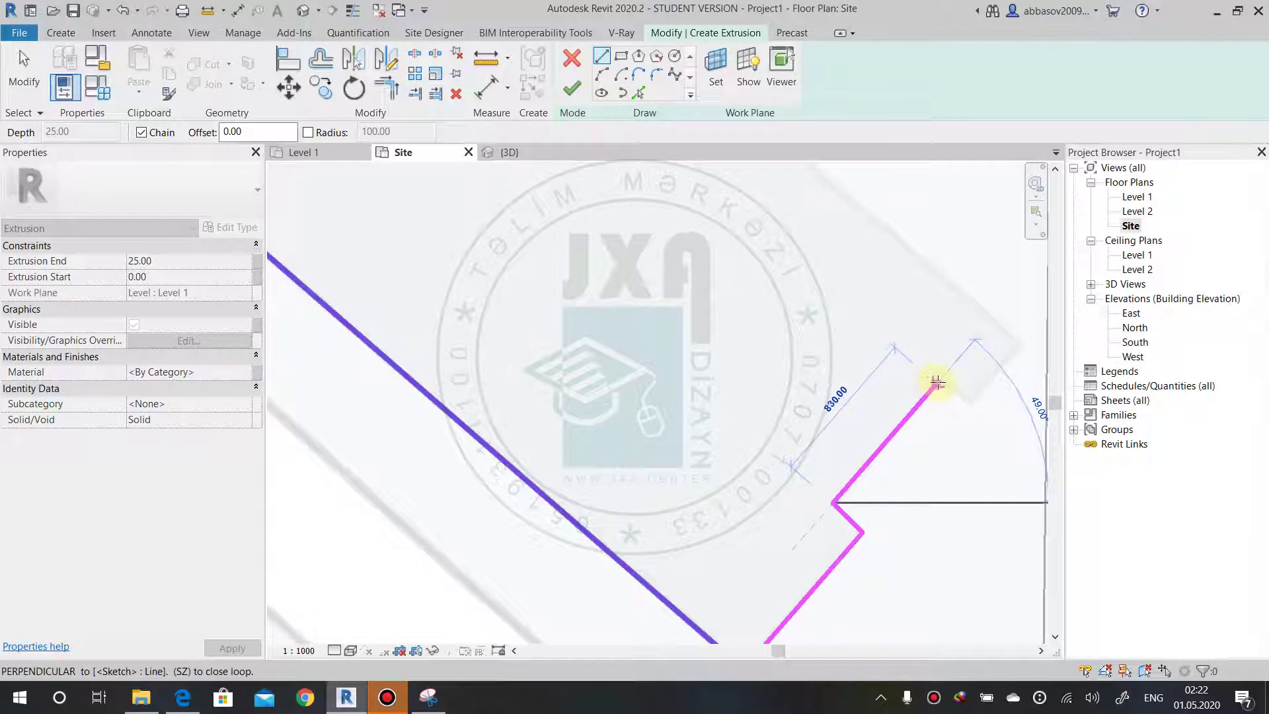
{"action": "left_click", "coordinate": [938, 382]}
{"action": "left_click", "coordinate": [966, 409]}
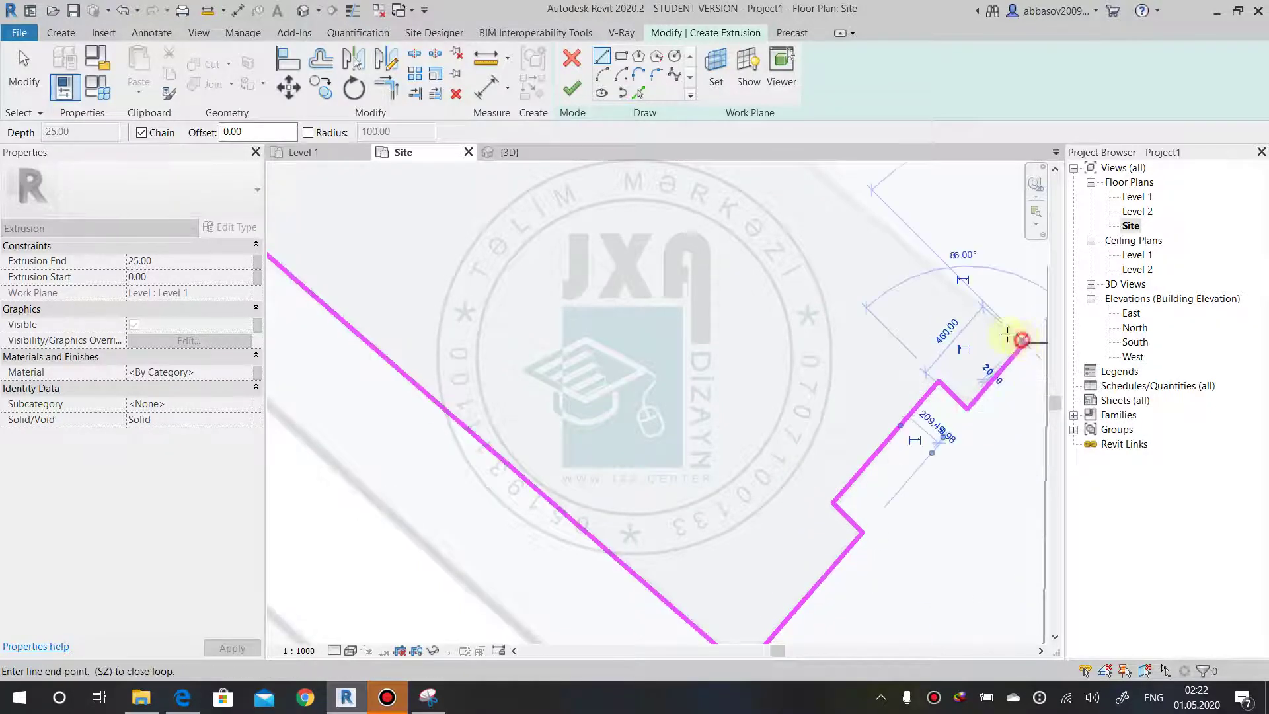
{"action": "scroll", "coordinate": [1006, 335], "scroll_direction": "down", "scroll_amount": 3}
{"action": "scroll", "coordinate": [787, 340], "scroll_direction": "up", "scroll_amount": 1}
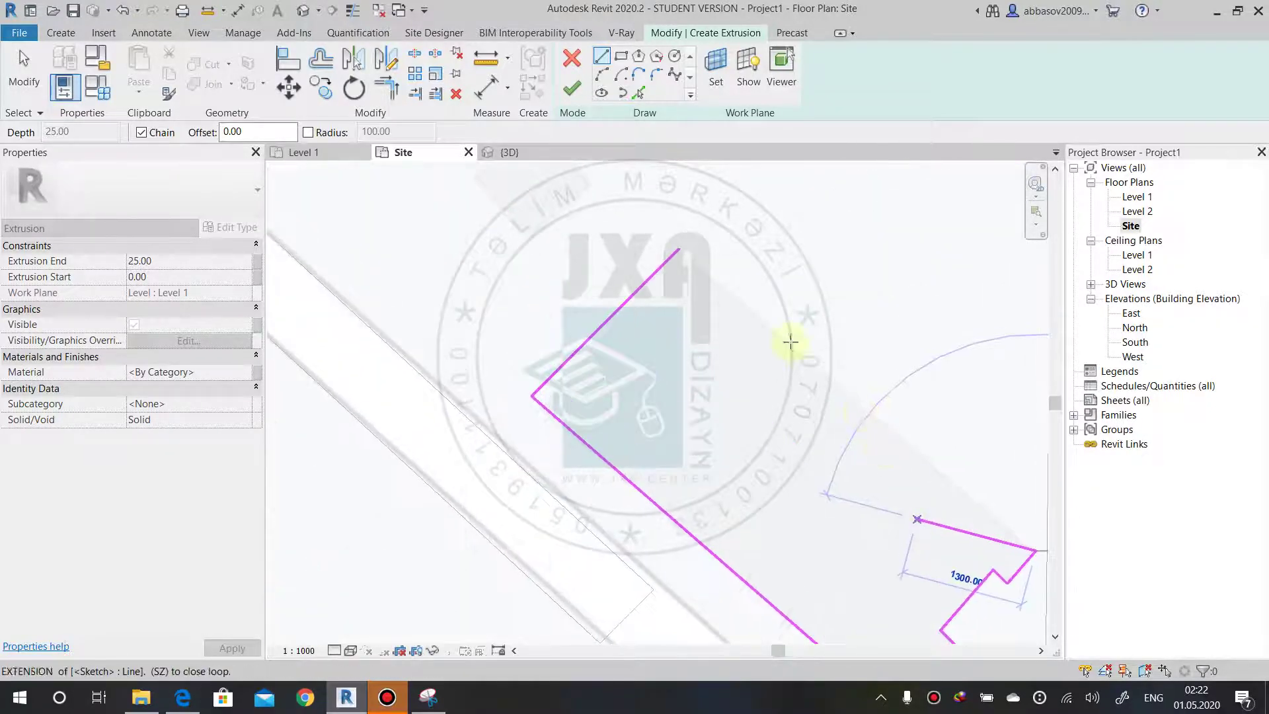
{"action": "left_click", "coordinate": [682, 250]}
Adjust the closing edge so the corners meet, then finish the footprint as an extrusion.
{"action": "key", "text": "Escape"}
{"action": "key", "text": "Escape"}
{"action": "left_click", "coordinate": [546, 387]}
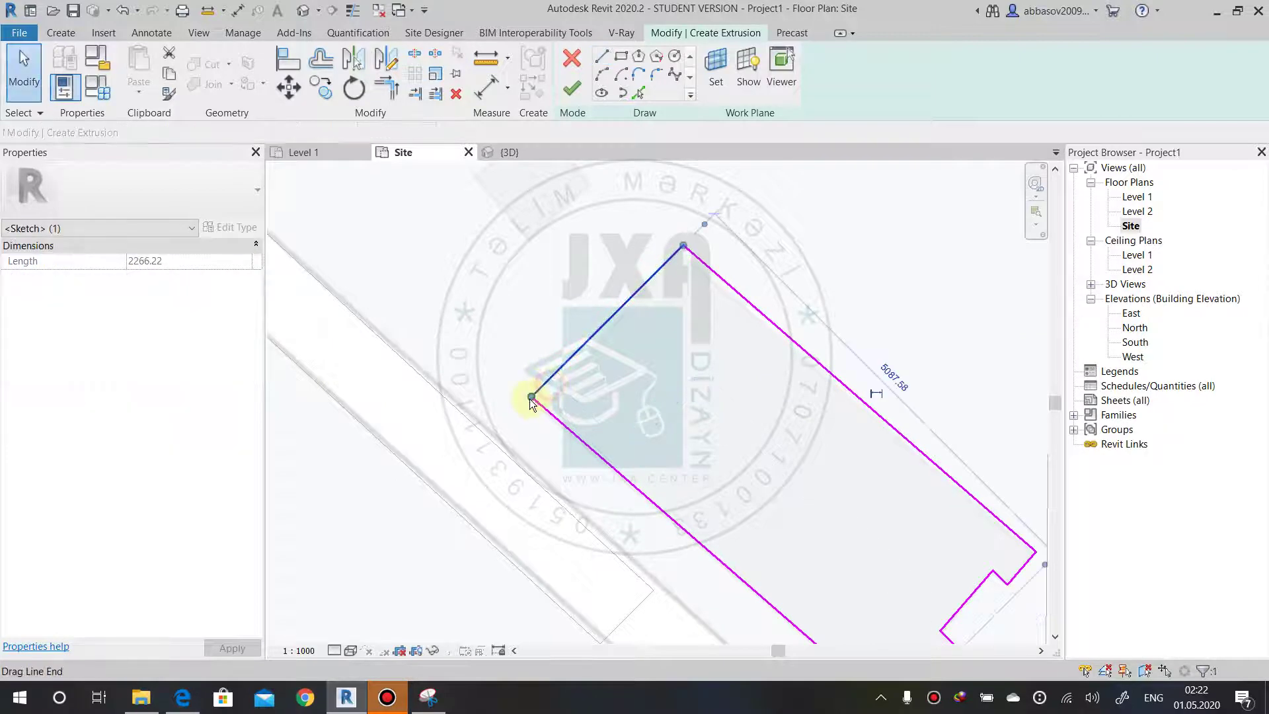
{"action": "left_click_drag", "start_coordinate": [532, 397], "coordinate": [543, 405]}
{"action": "left_click", "coordinate": [598, 412]}
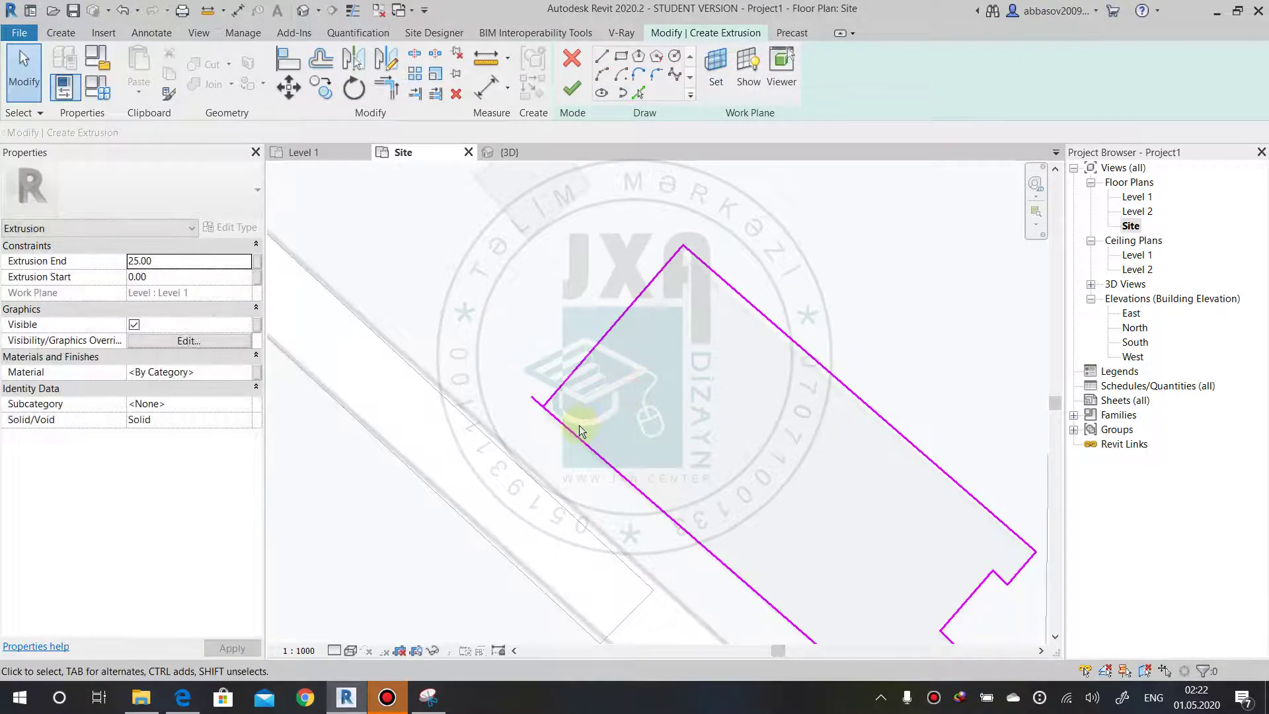
{"action": "scroll", "coordinate": [558, 423], "scroll_direction": "down", "scroll_amount": 3}
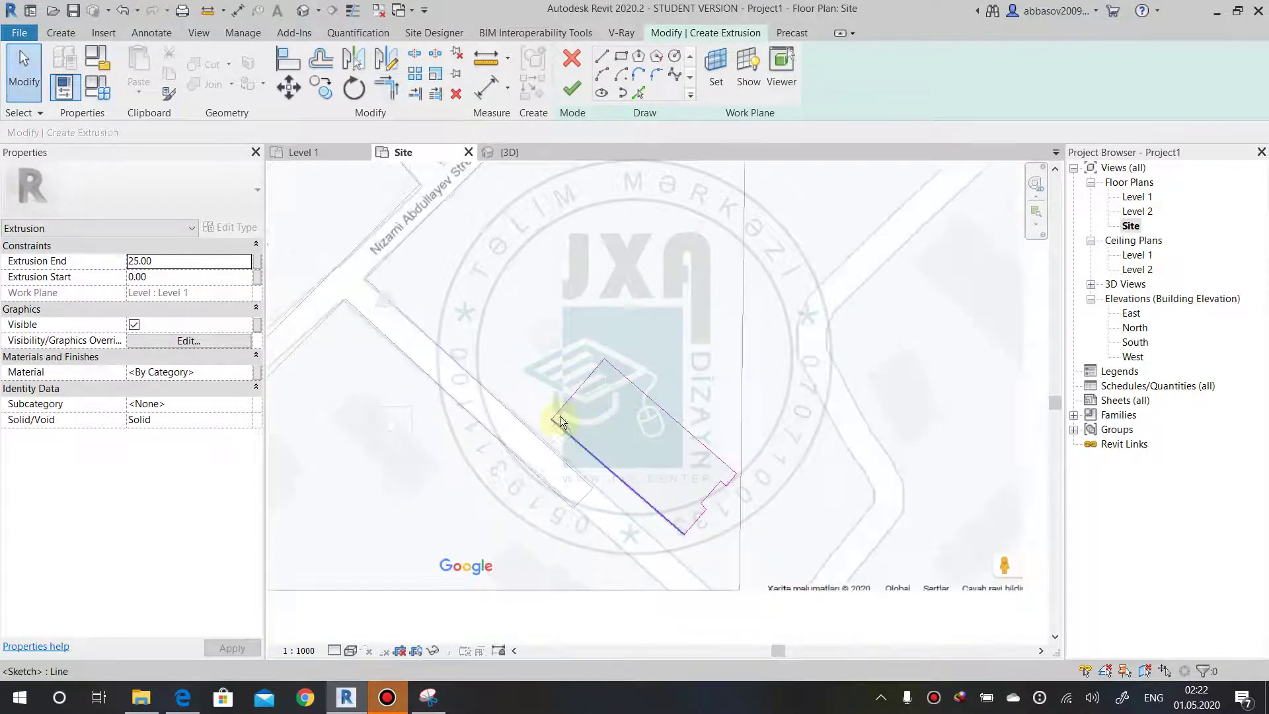
{"action": "scroll", "coordinate": [560, 415], "scroll_direction": "down", "scroll_amount": 3}
{"action": "left_click", "coordinate": [572, 91]}
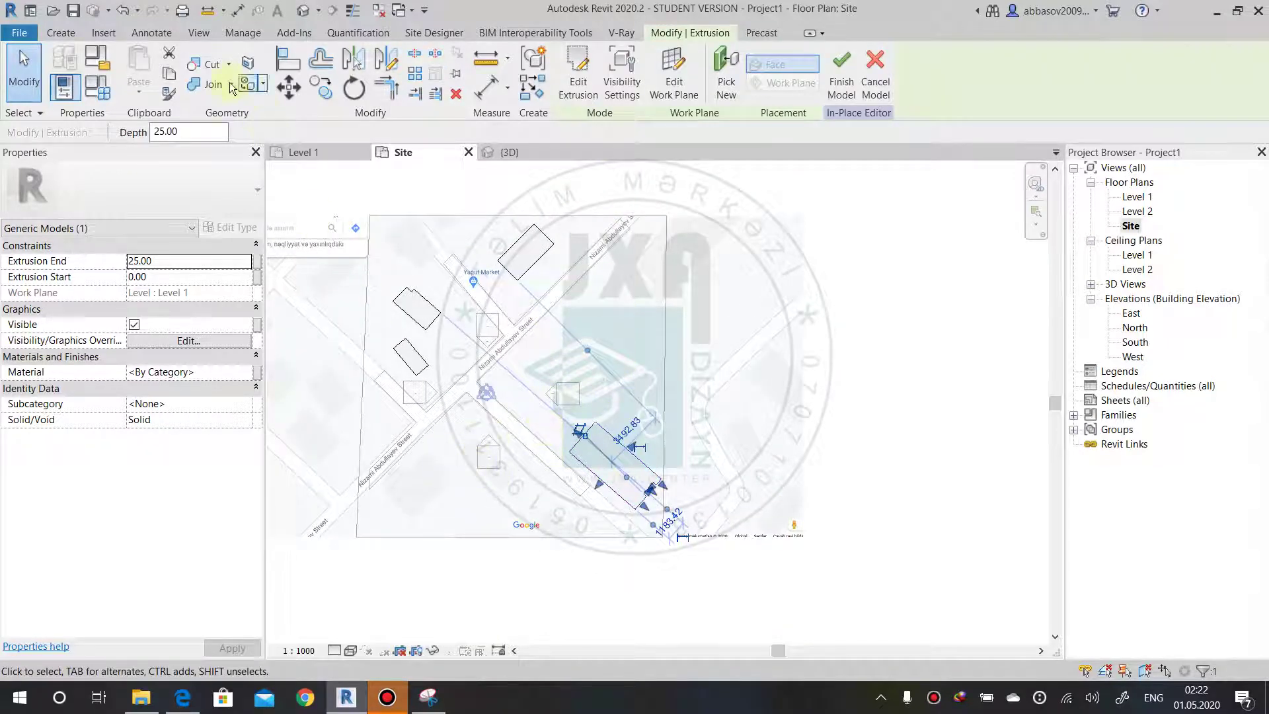
Sketch a second closed building footprint beside the road as a new extrusion.
{"action": "left_click", "coordinate": [64, 34]}
{"action": "left_click", "coordinate": [141, 67]}
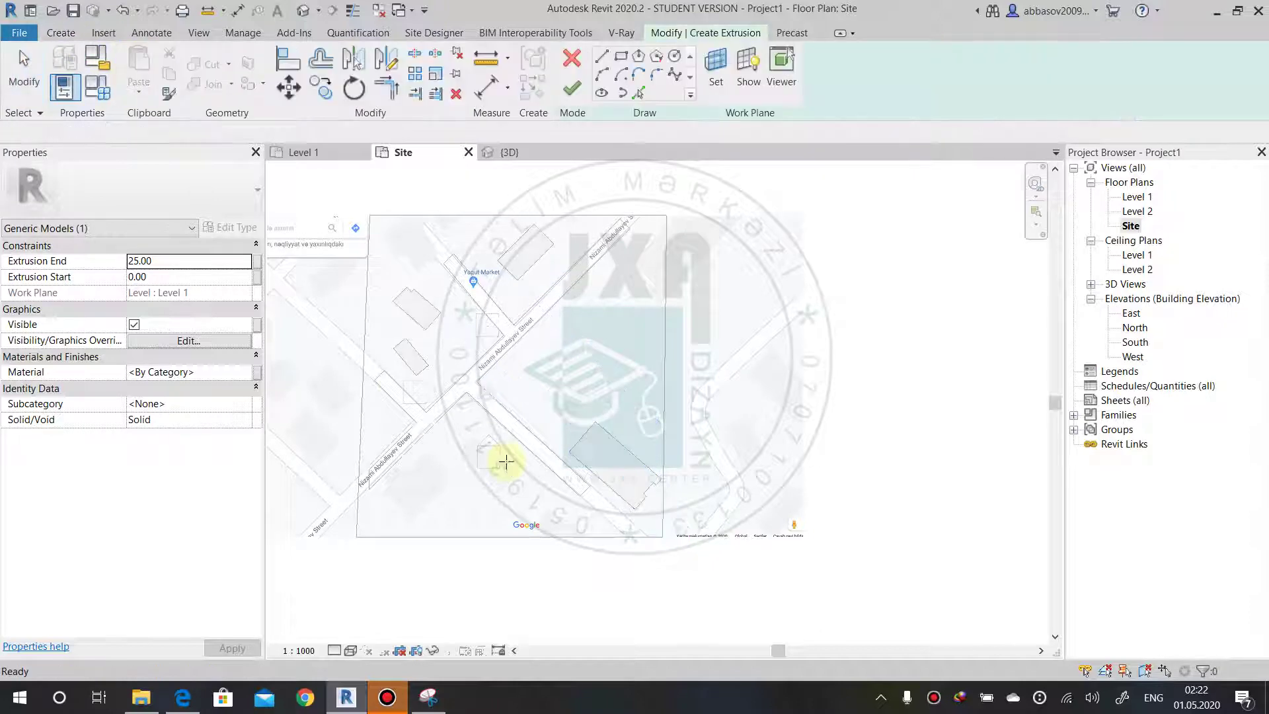
{"action": "scroll", "coordinate": [476, 396], "scroll_direction": "up", "scroll_amount": 3}
{"action": "scroll", "coordinate": [459, 391], "scroll_direction": "up", "scroll_amount": 3}
{"action": "left_click", "coordinate": [458, 371]}
{"action": "left_click", "coordinate": [377, 438]}
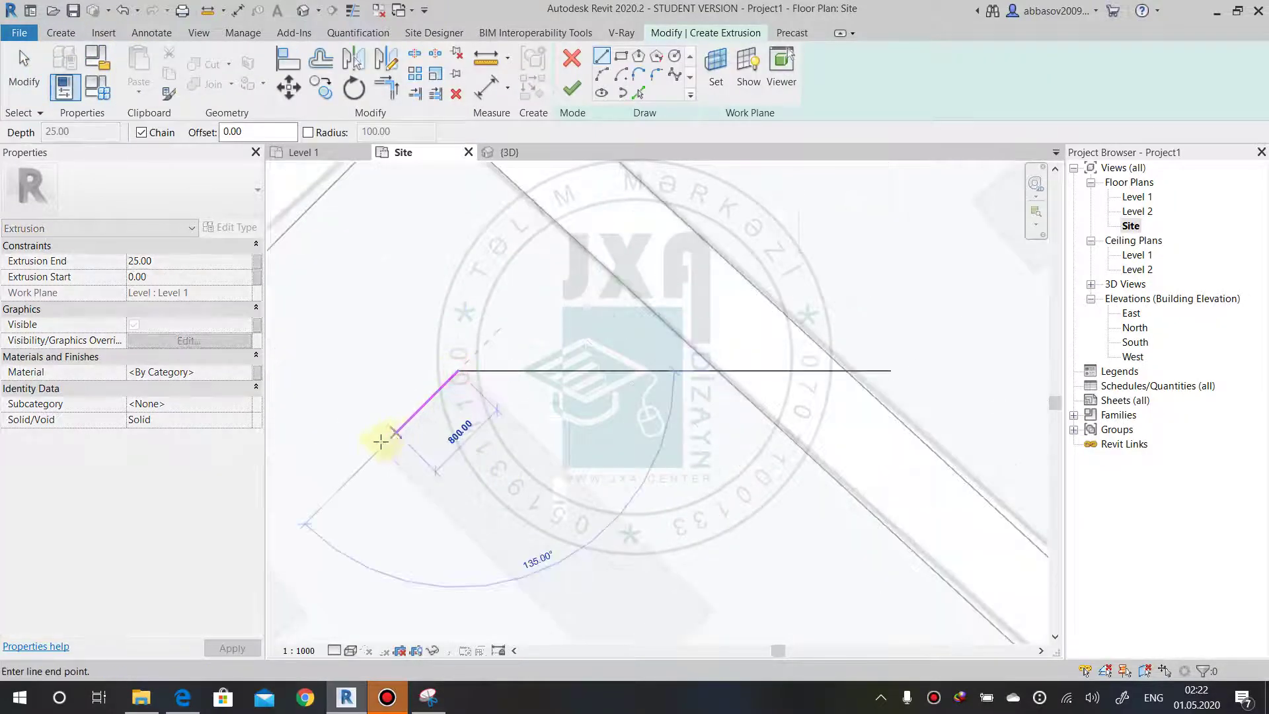
{"action": "left_click", "coordinate": [589, 629]}
{"action": "scroll", "coordinate": [541, 421], "scroll_direction": "down", "scroll_amount": 2}
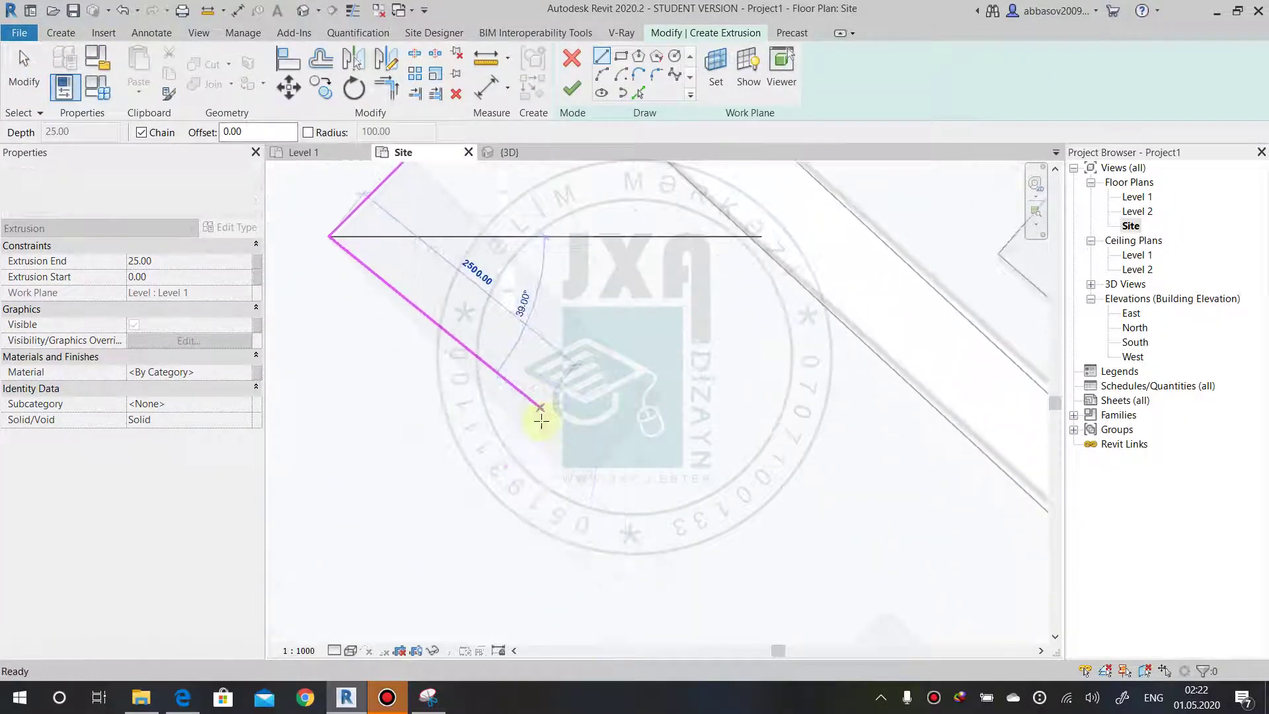
{"action": "left_click", "coordinate": [583, 490]}
{"action": "left_click", "coordinate": [668, 413]}
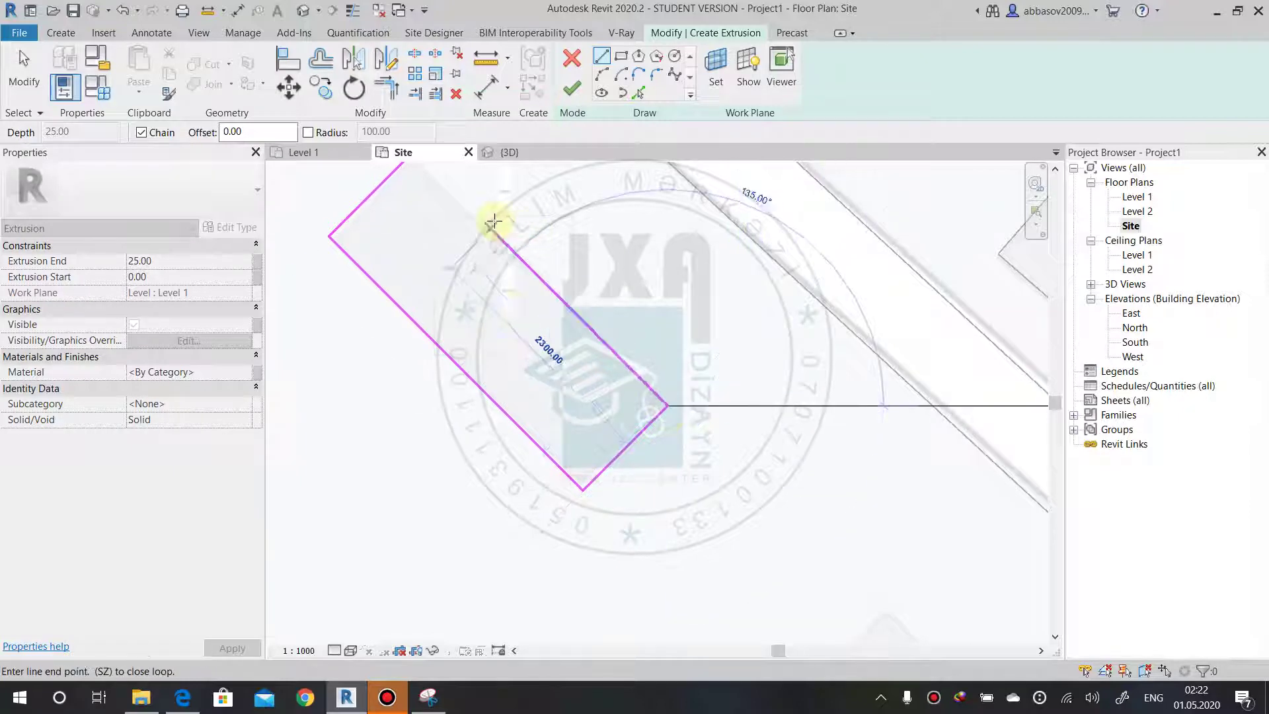
{"action": "middle_click_drag", "start_coordinate": [470, 201], "coordinate": [510, 383]}
{"action": "left_click", "coordinate": [453, 334]}
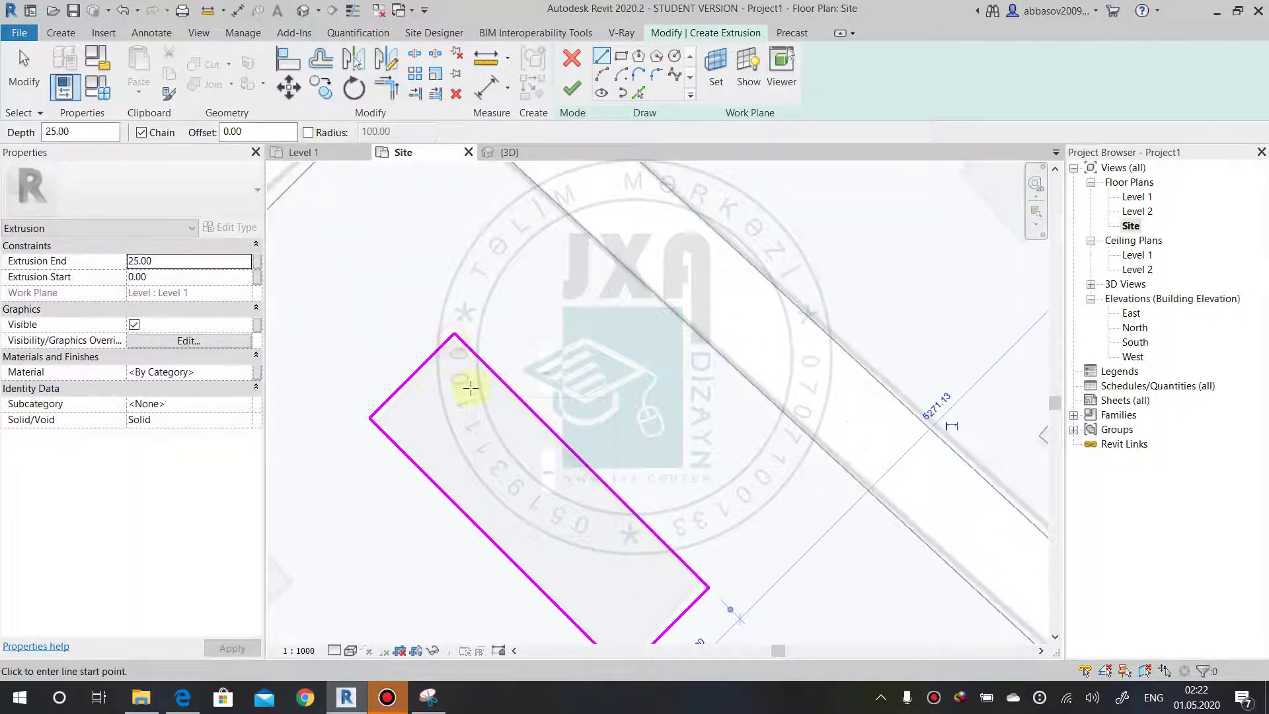
Finish the second footprint as an extrusion and view the site in Default 3D View.
{"action": "key", "text": "t"}
{"action": "key", "text": "r"}
{"action": "scroll", "coordinate": [652, 358], "scroll_direction": "down", "scroll_amount": 3}
{"action": "left_click", "coordinate": [573, 88]}
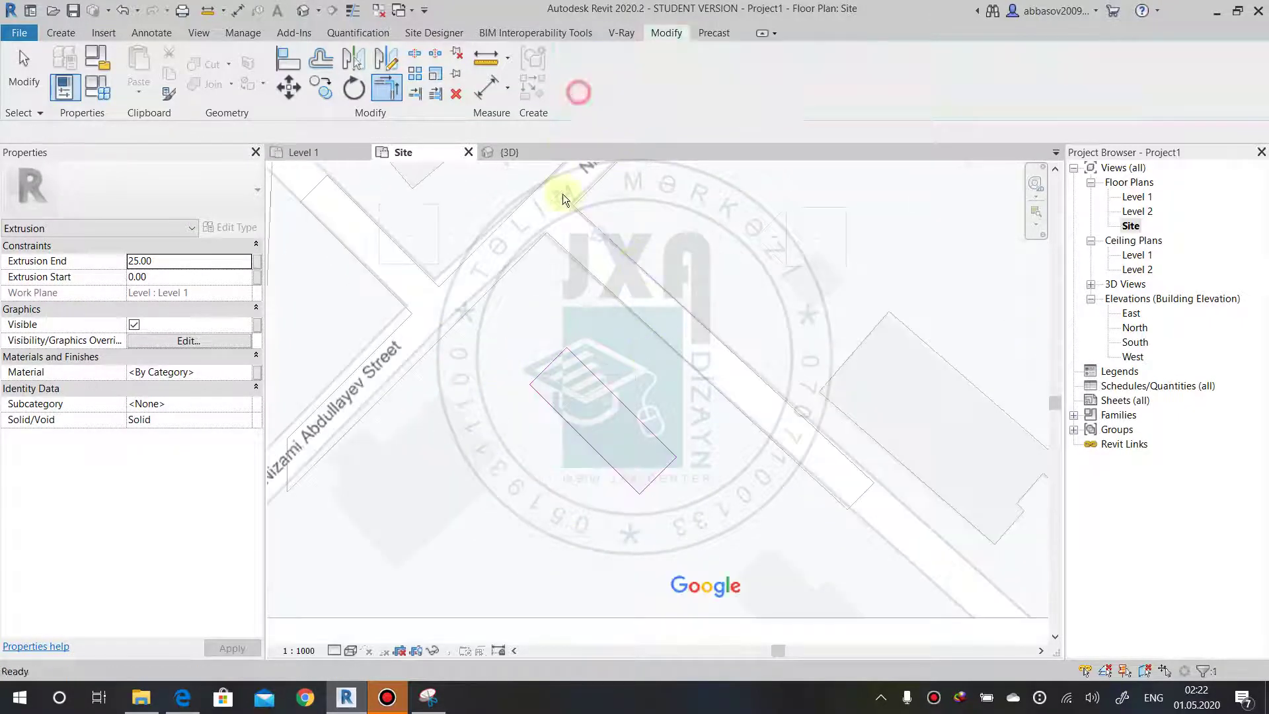
{"action": "left_click", "coordinate": [303, 12]}
Orbit the 3D view and raise the far building footprint to a 2500 tall block.
{"action": "scroll", "coordinate": [558, 260], "scroll_direction": "down", "scroll_amount": 3}
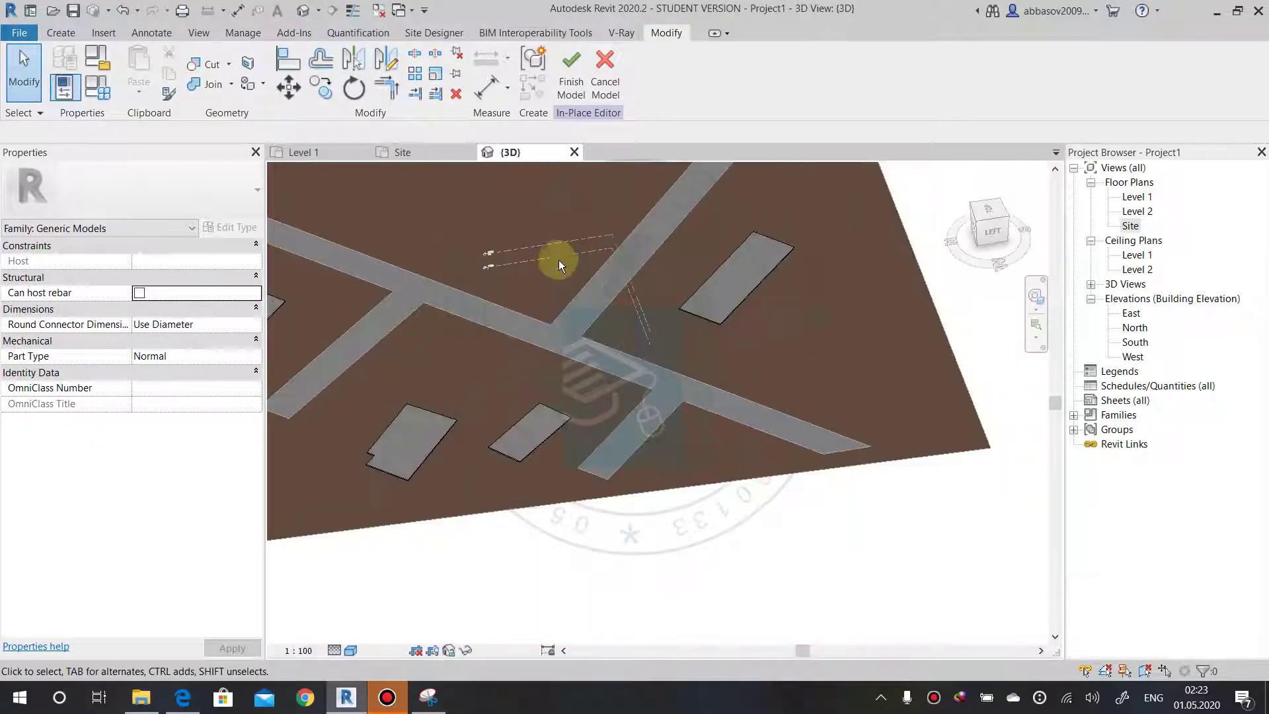
{"action": "mouse_move", "coordinate": [558, 260]}
{"action": "middle_mouse_down", "text": "shift"}
{"action": "mouse_move", "coordinate": [777, 445]}
{"action": "mouse_move", "coordinate": [703, 417]}
{"action": "mouse_move", "coordinate": [869, 293]}
{"action": "mouse_move", "coordinate": [790, 330]}
{"action": "middle_mouse_up", "text": "shift"}
{"action": "left_click", "coordinate": [870, 298]}
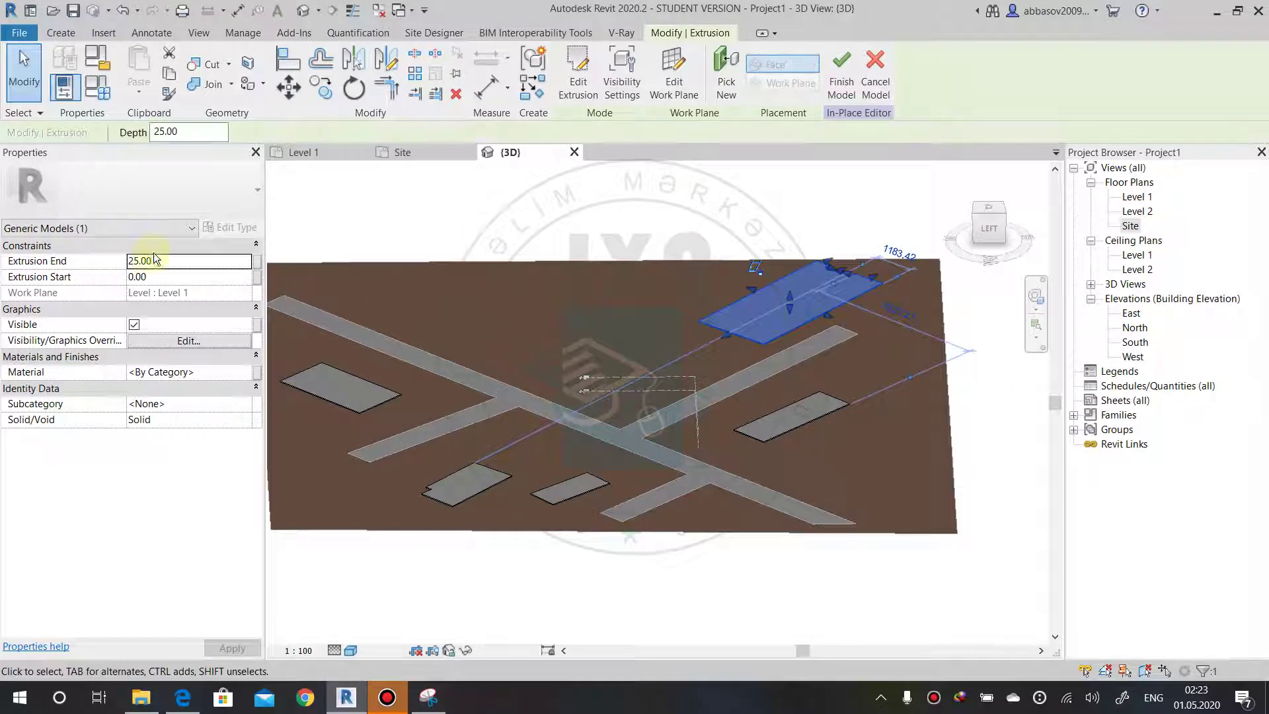
{"action": "left_click", "coordinate": [185, 257]}
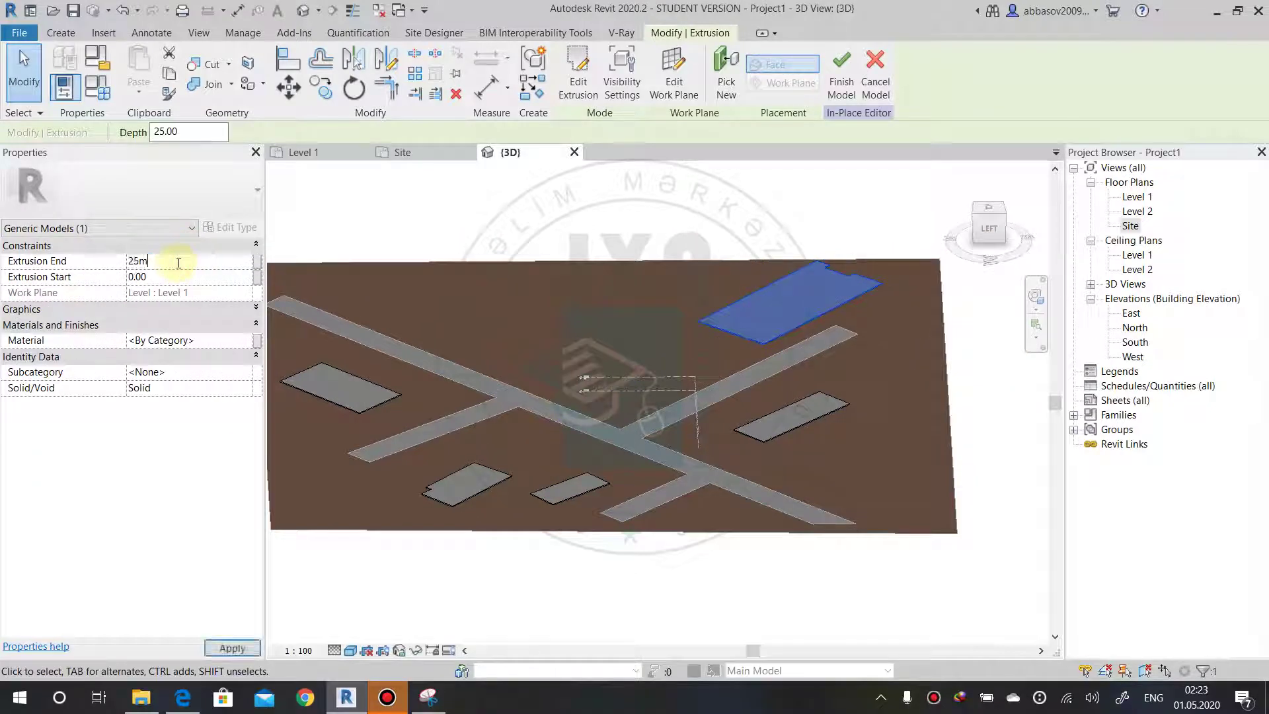
{"action": "left_click", "coordinate": [209, 648]}
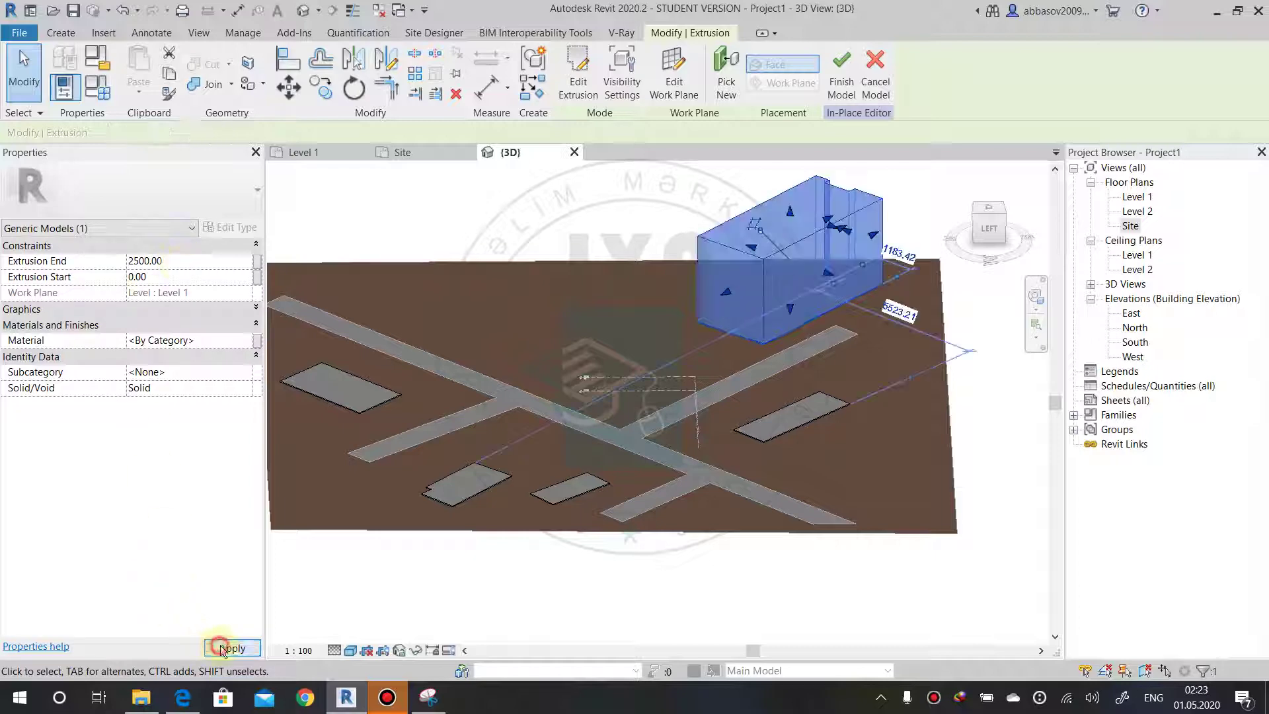
Raise the left slab's extrusion height and the small front slab to 2700.
{"action": "left_click", "coordinate": [348, 405]}
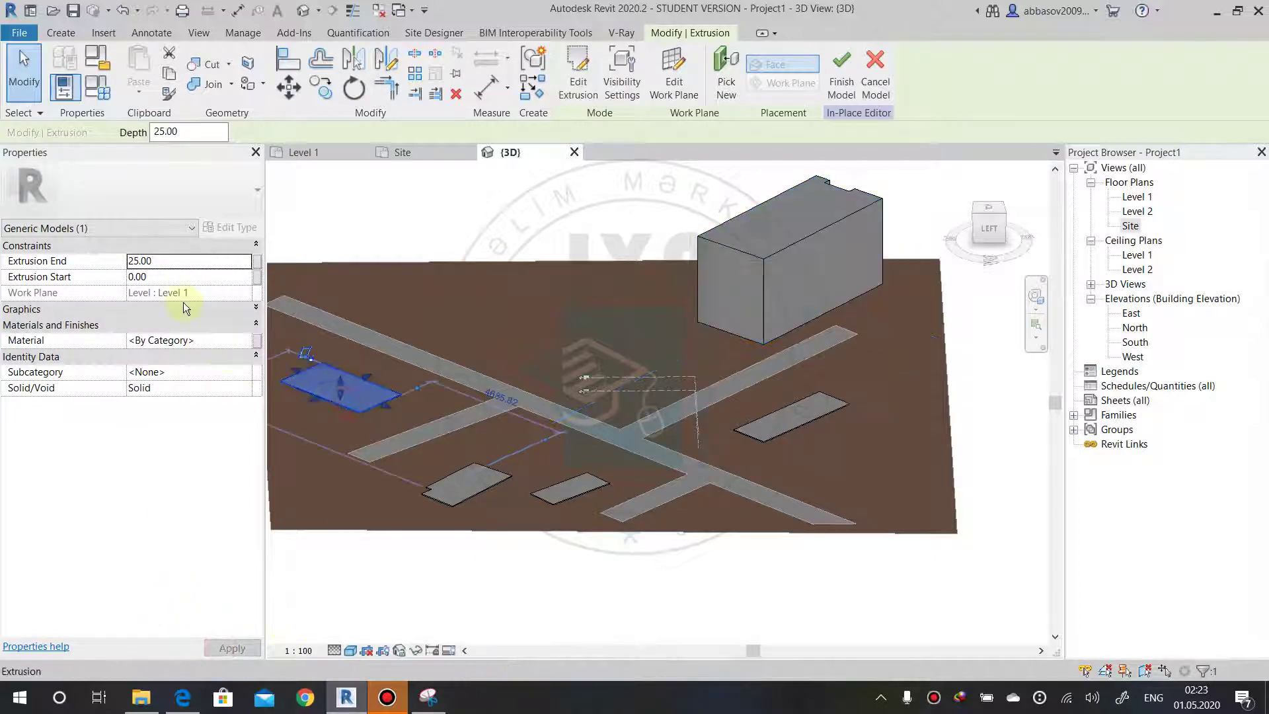
{"action": "left_click", "coordinate": [184, 261]}
{"action": "type", "text": "22m"}
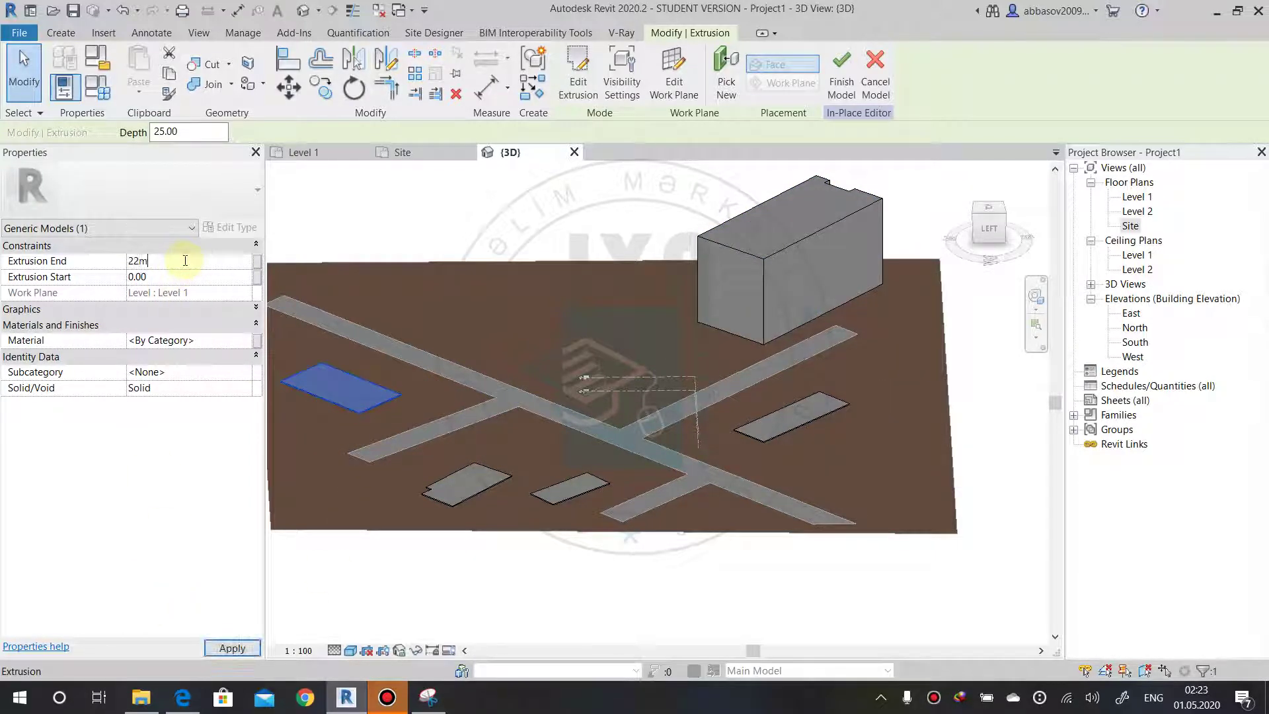
{"action": "key", "text": "Return"}
{"action": "key", "text": "Escape"}
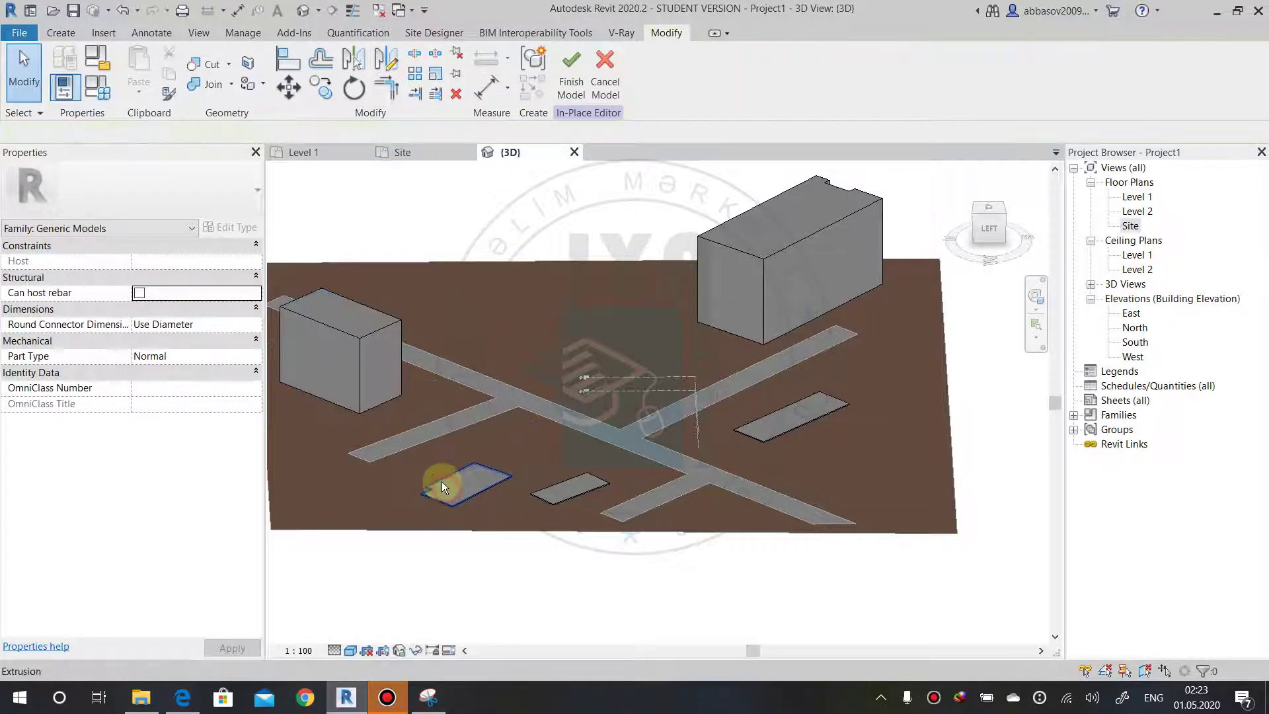
{"action": "left_click", "coordinate": [441, 486]}
{"action": "left_click", "coordinate": [182, 261]}
{"action": "type", "text": "2700"}
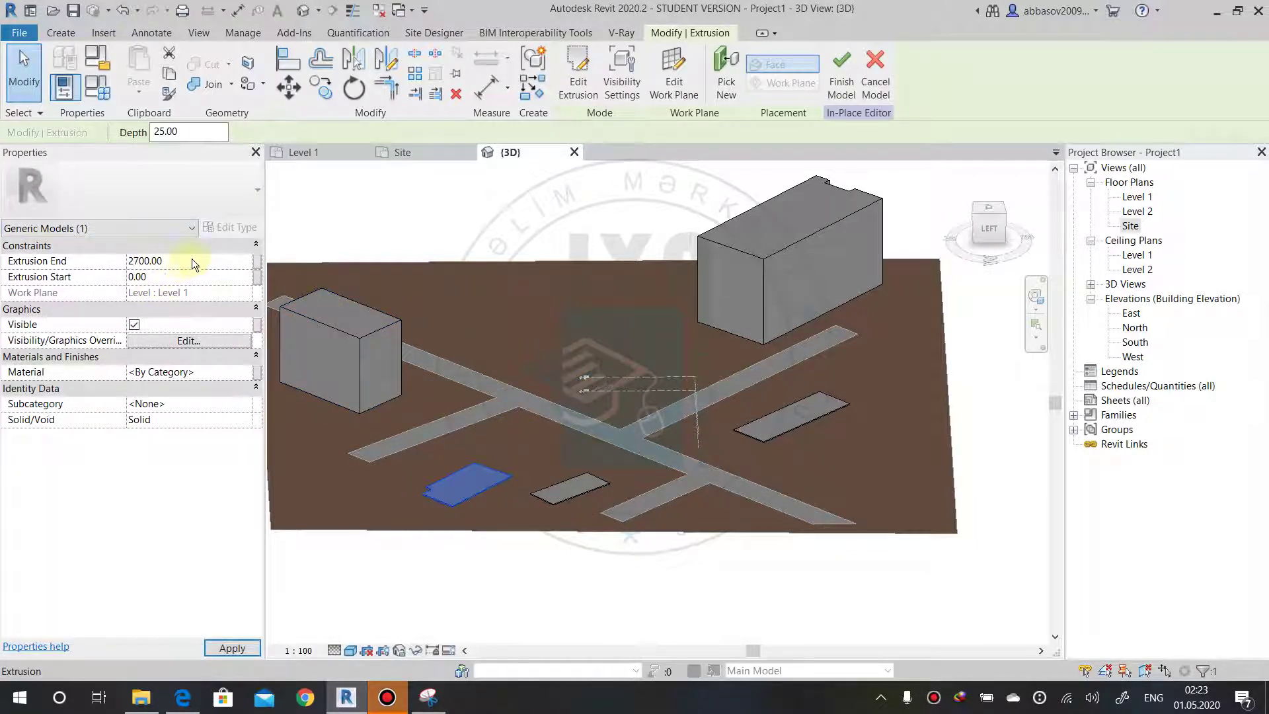
{"action": "key", "text": "Return"}
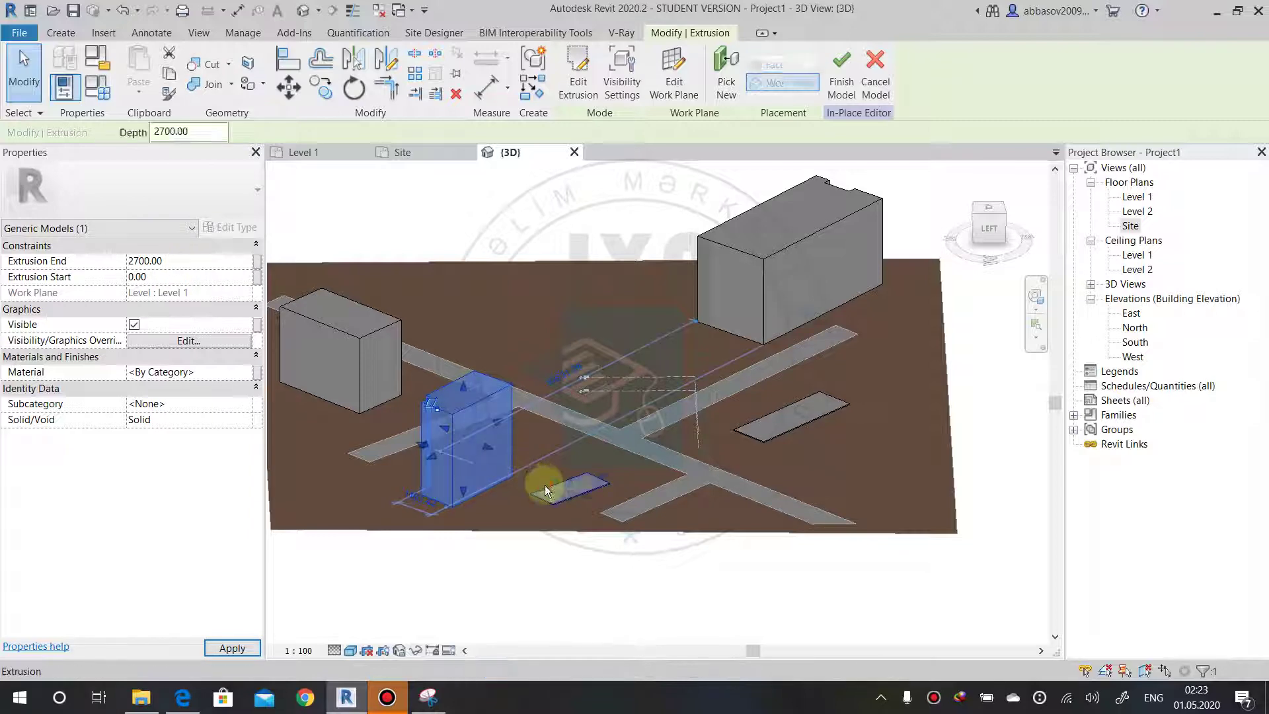
Raise the next slab to 1300 and the right slab to 1400.
{"action": "left_click", "coordinate": [552, 488]}
{"action": "left_click", "coordinate": [192, 264]}
{"action": "type", "text": "1300"}
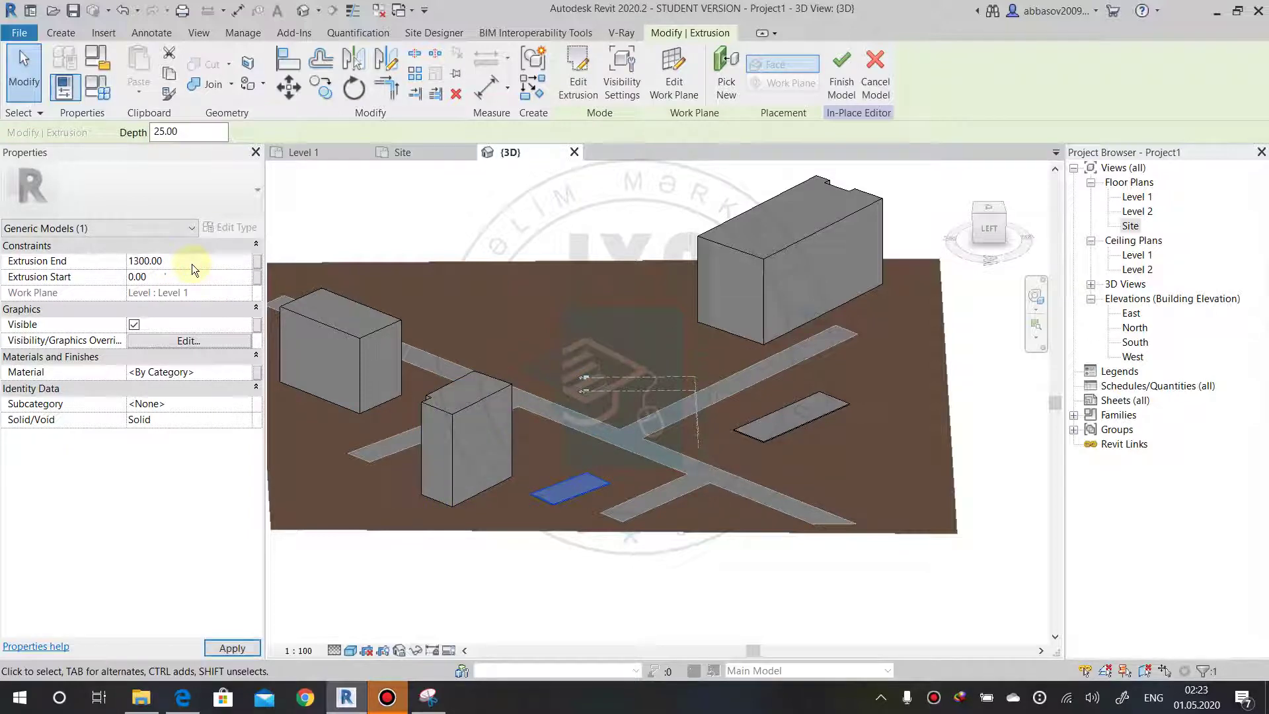
{"action": "key", "text": "Return"}
{"action": "left_click", "coordinate": [787, 412]}
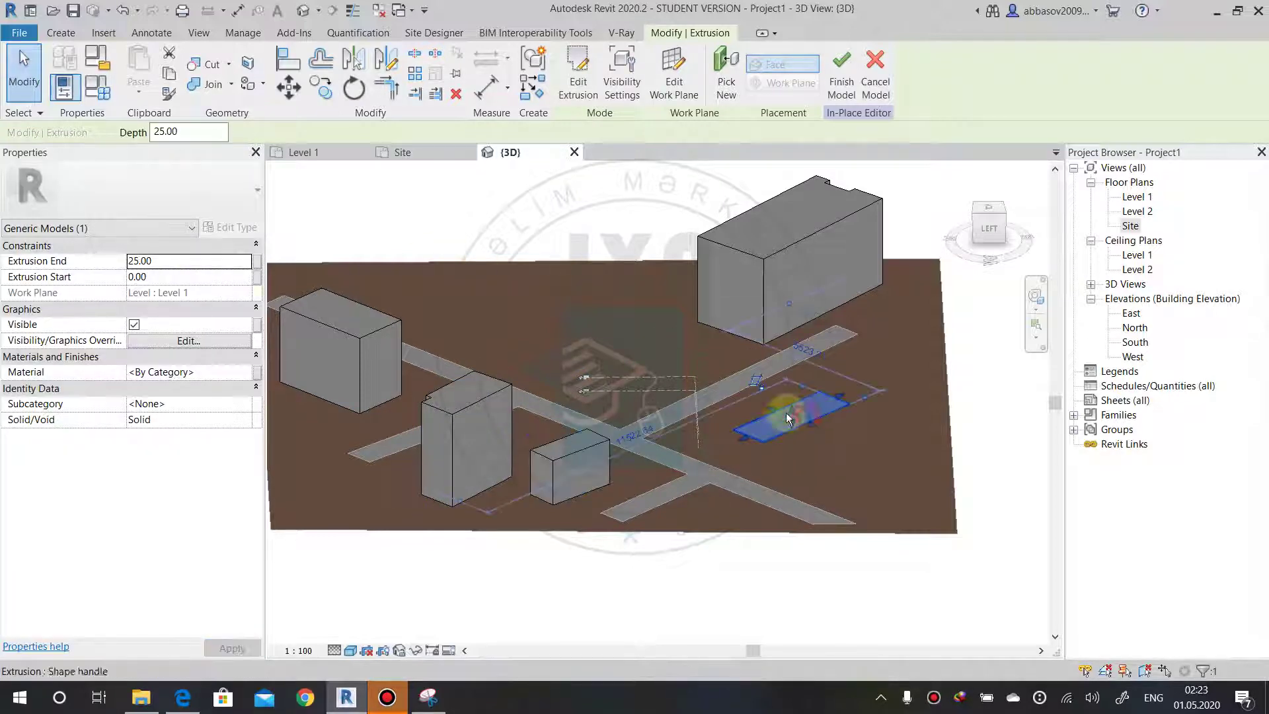
{"action": "left_click", "coordinate": [209, 260]}
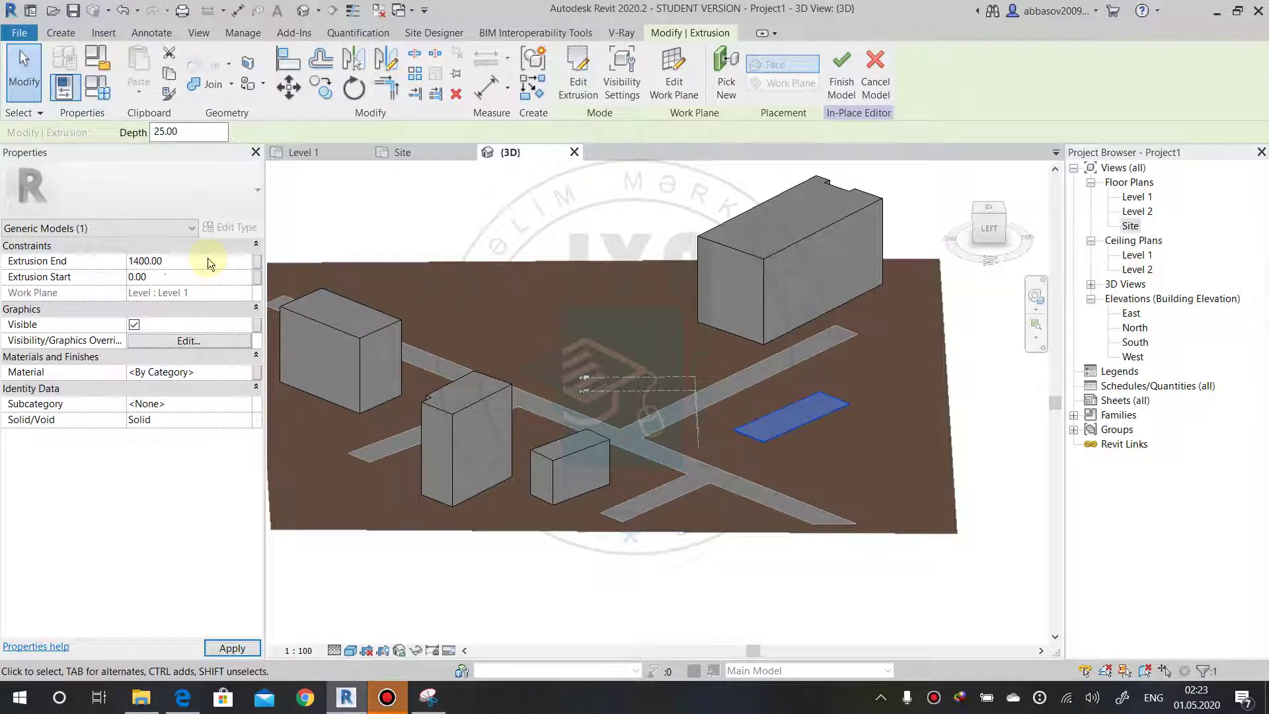
{"action": "key", "text": "Return"}
Lower the 2700 block's Extrusion End to 2000, apply it, and orbit to inspect.
{"action": "left_click", "coordinate": [418, 402]}
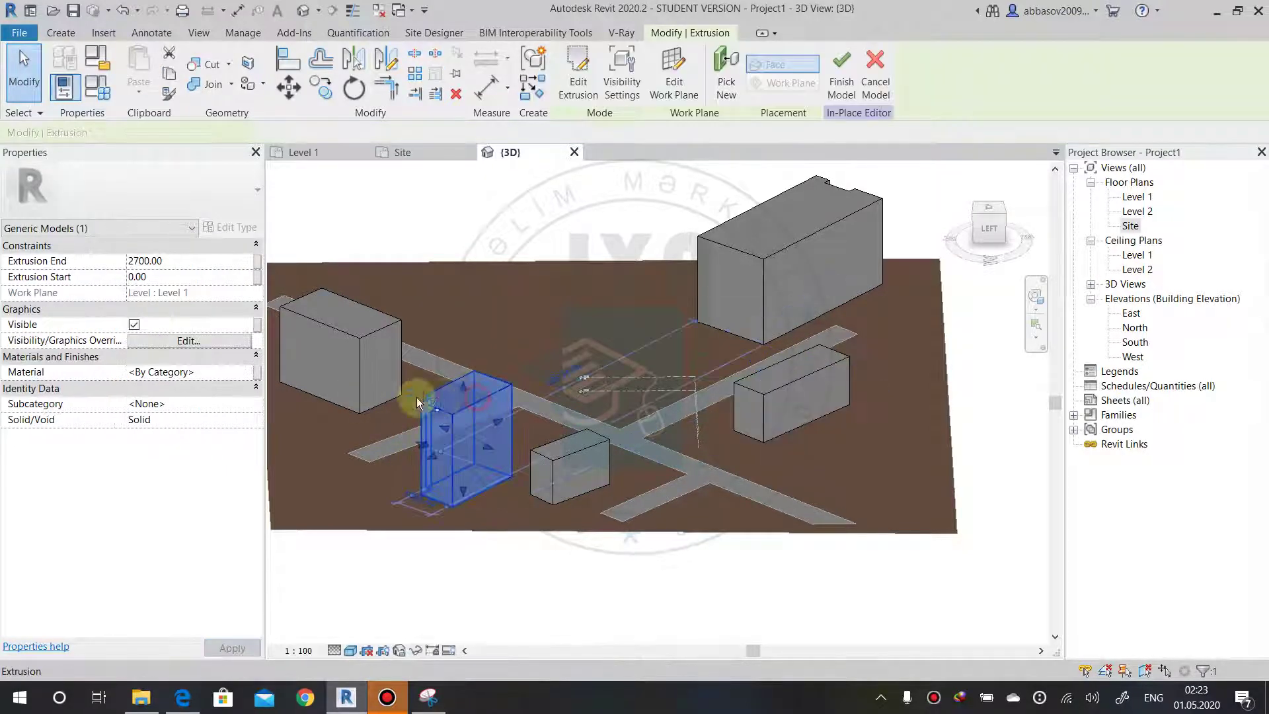
{"action": "left_click", "coordinate": [165, 260]}
{"action": "left_click", "coordinate": [196, 263]}
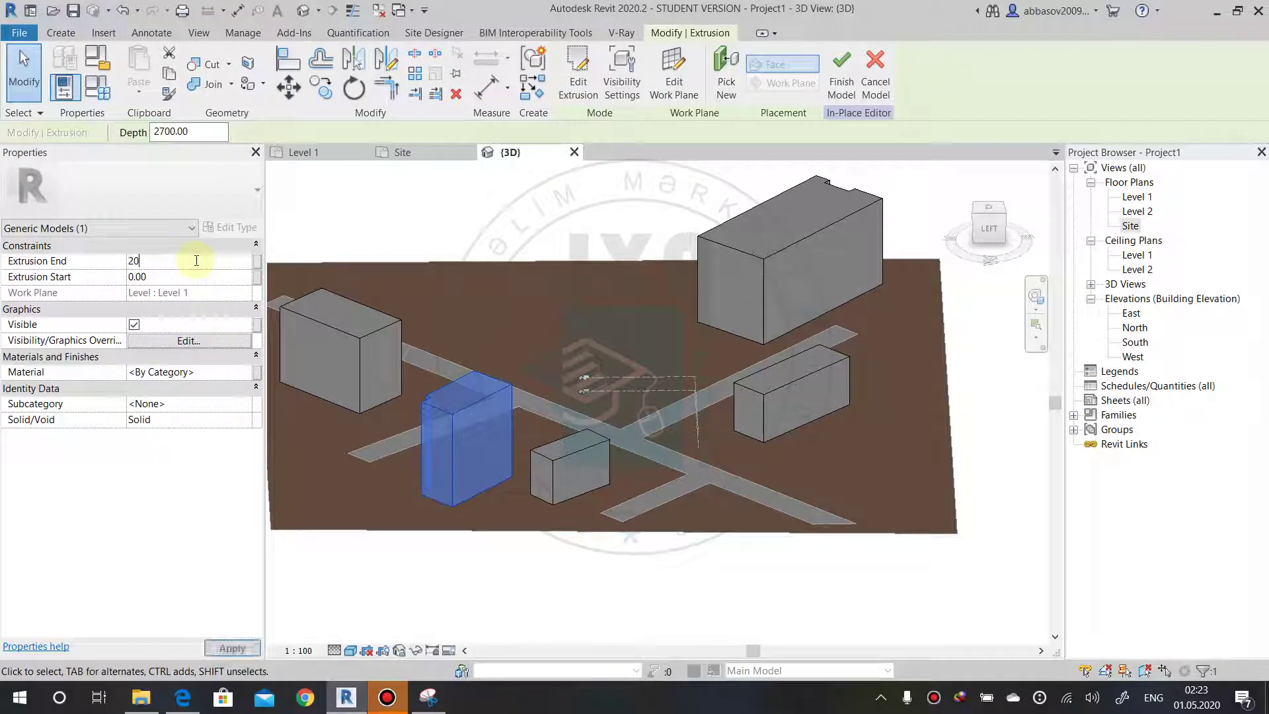
{"action": "left_click", "coordinate": [232, 647]}
{"action": "left_click", "coordinate": [347, 610]}
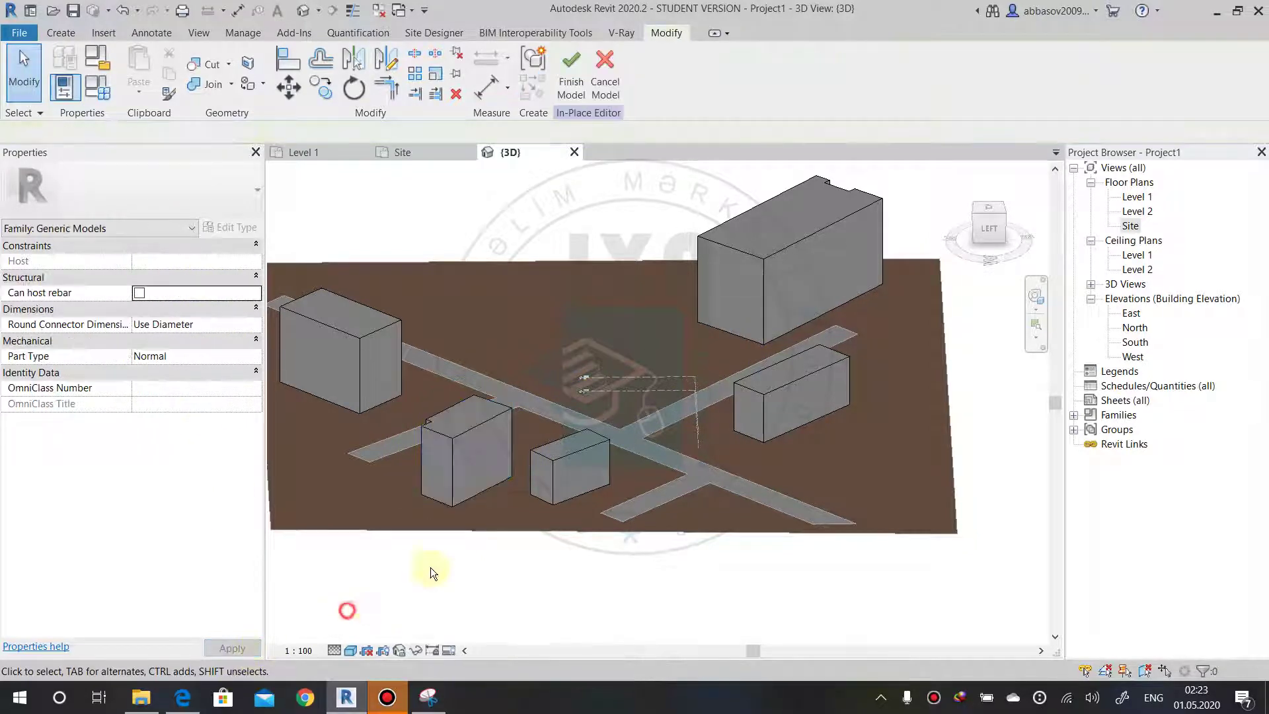
{"action": "middle_click_drag", "start_coordinate": [697, 499], "coordinate": [952, 509], "text": "shift"}
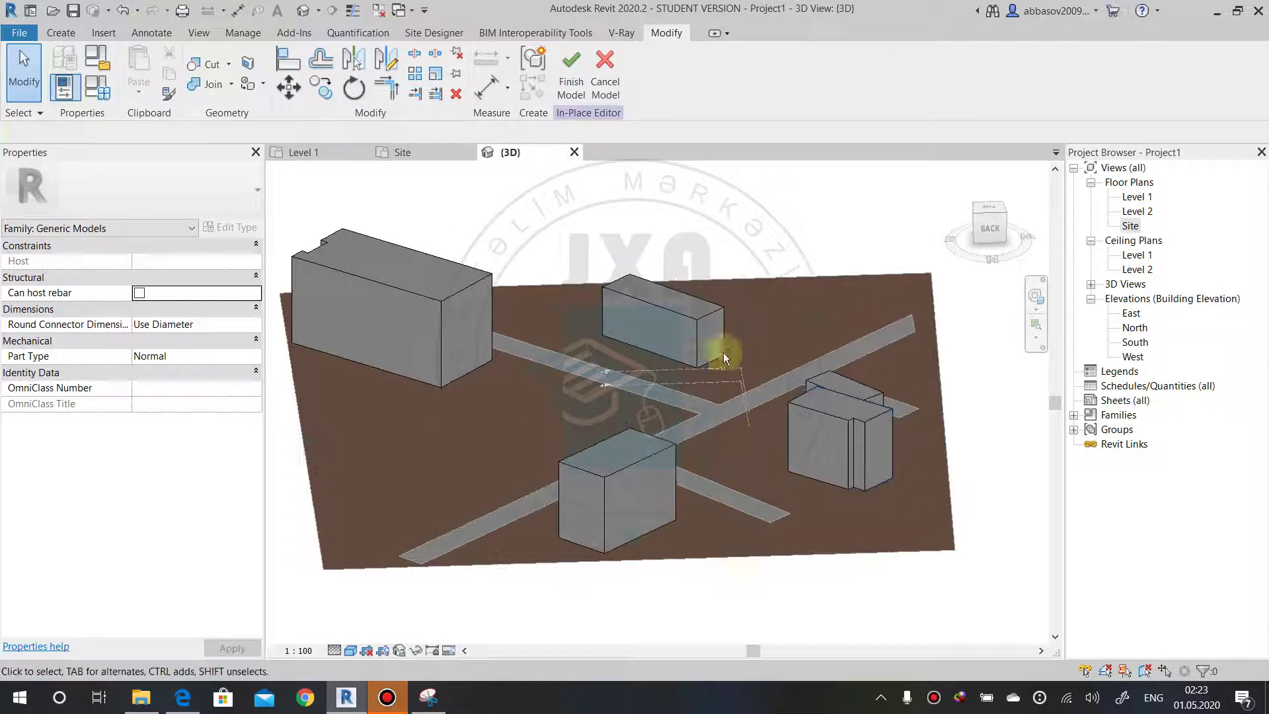
Finish the in-place model, orbit the site, then reopen the building blocks for in-place editing.
{"action": "left_click", "coordinate": [563, 74]}
{"action": "middle_click_drag", "start_coordinate": [754, 226], "coordinate": [775, 379], "text": "shift"}
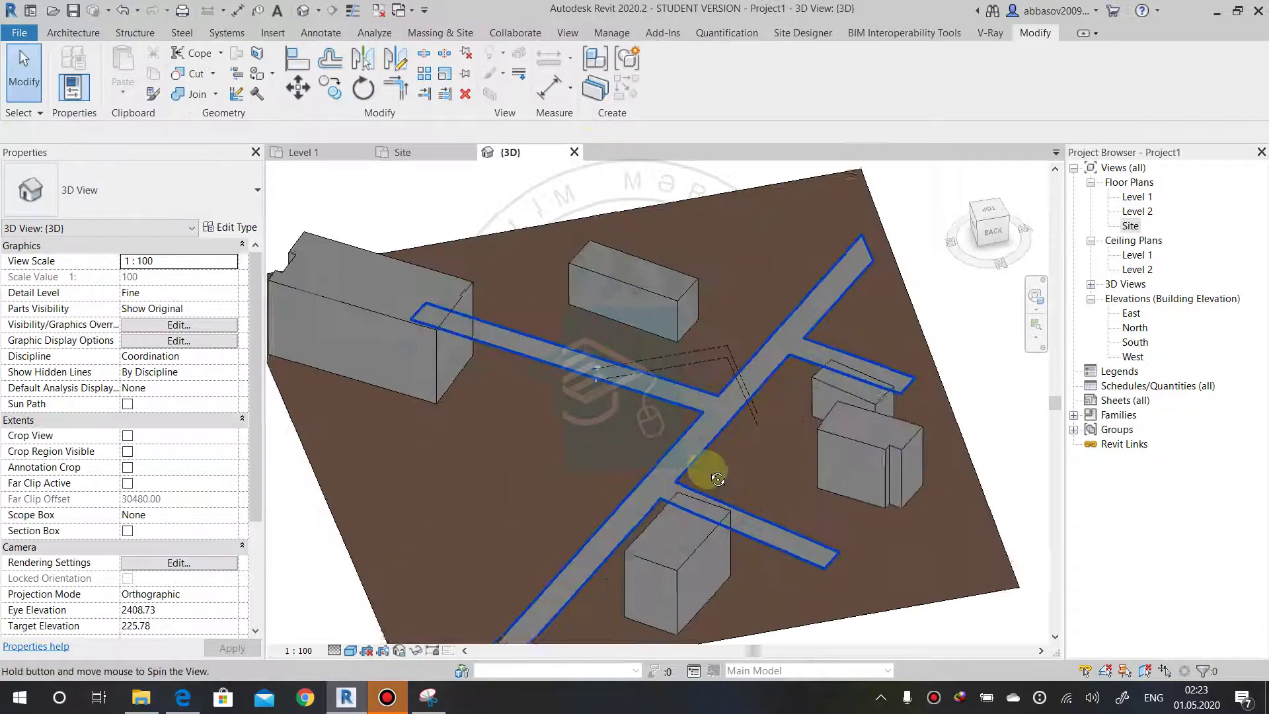
{"action": "mouse_move", "coordinate": [751, 446]}
{"action": "middle_mouse_down", "text": "shift"}
{"action": "mouse_move", "coordinate": [767, 323]}
{"action": "mouse_move", "coordinate": [752, 304]}
{"action": "middle_mouse_up", "text": "shift"}
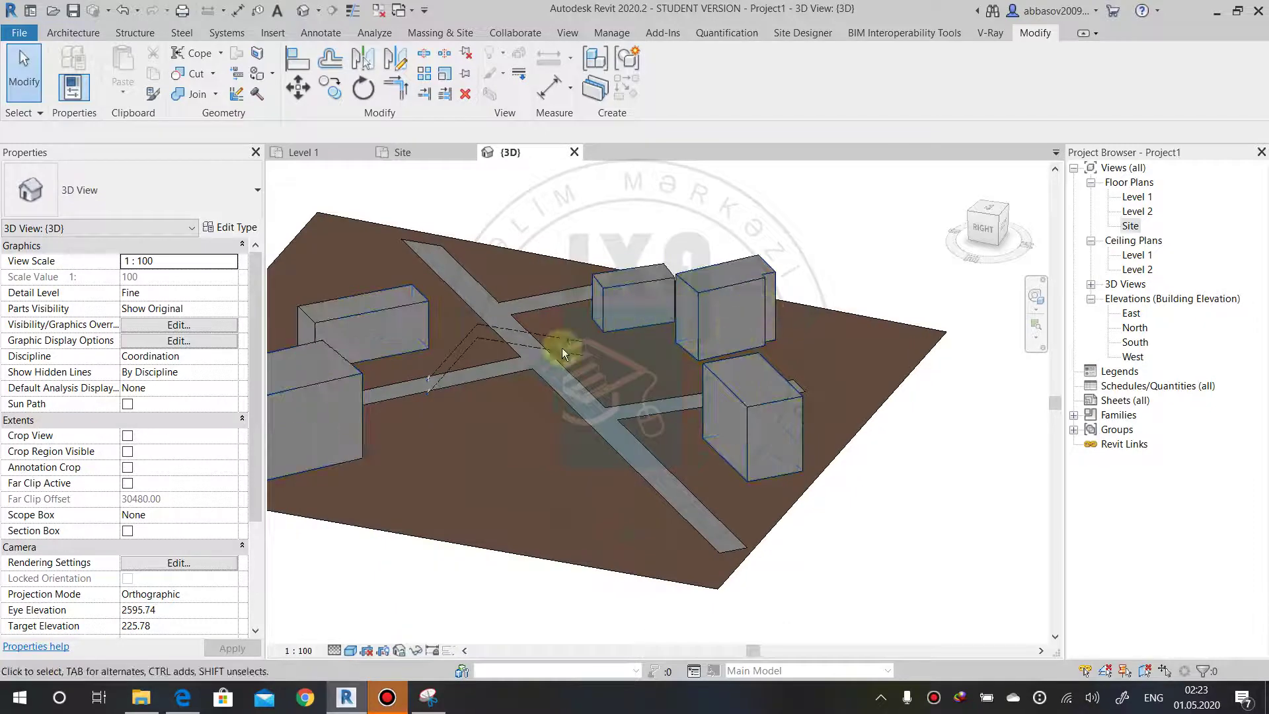
{"action": "left_click", "coordinate": [391, 318]}
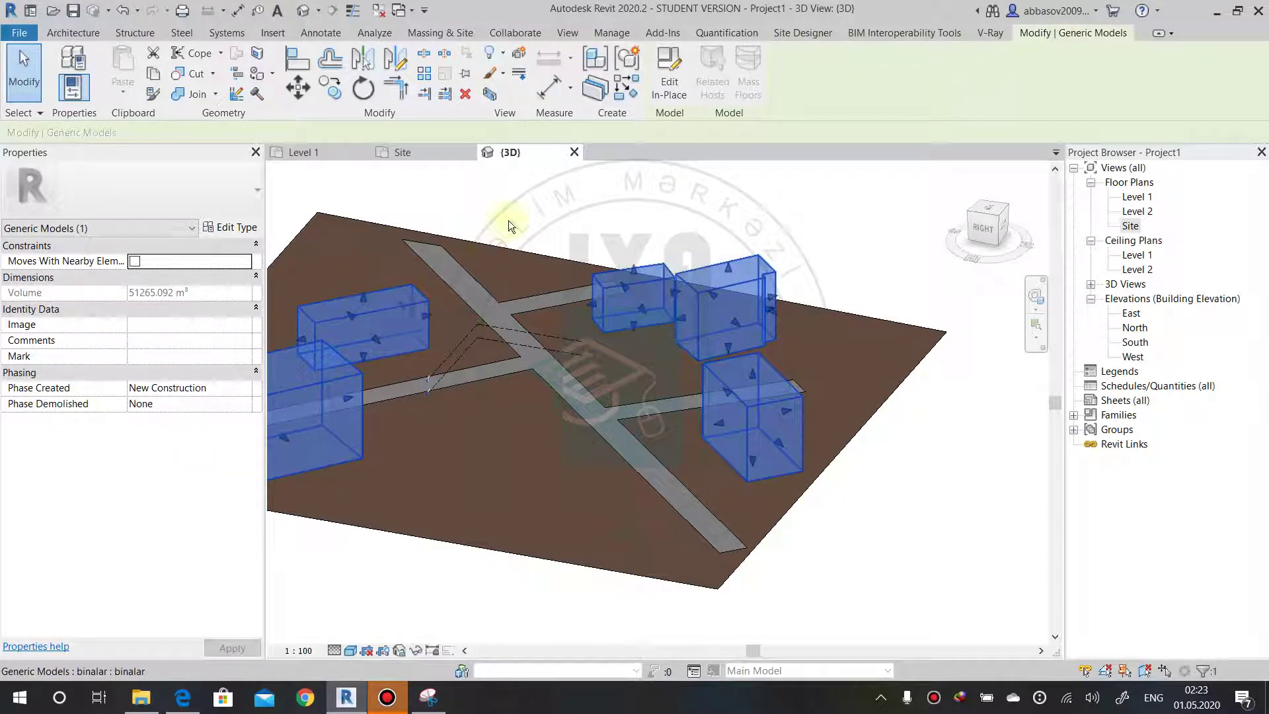
{"action": "left_click", "coordinate": [670, 73]}
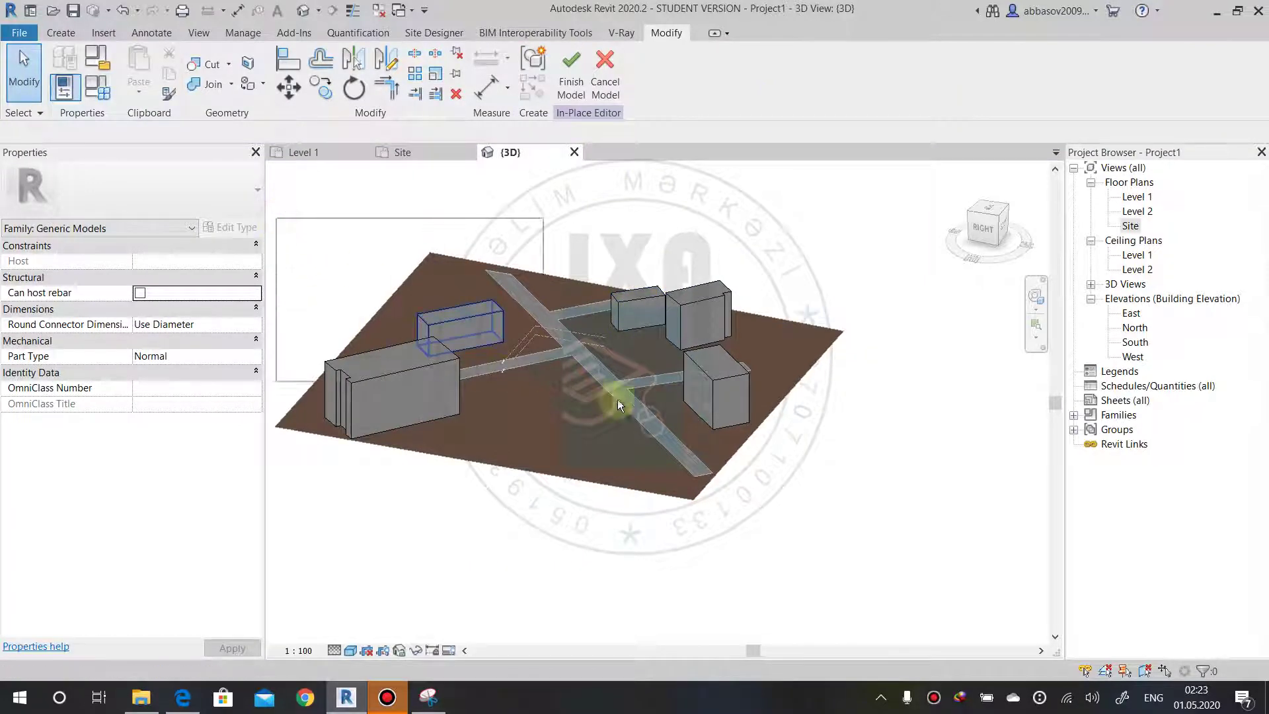
Give all selected extrusions the Clad - White material and finish the model.
{"action": "left_click_drag", "start_coordinate": [617, 399], "coordinate": [859, 514]}
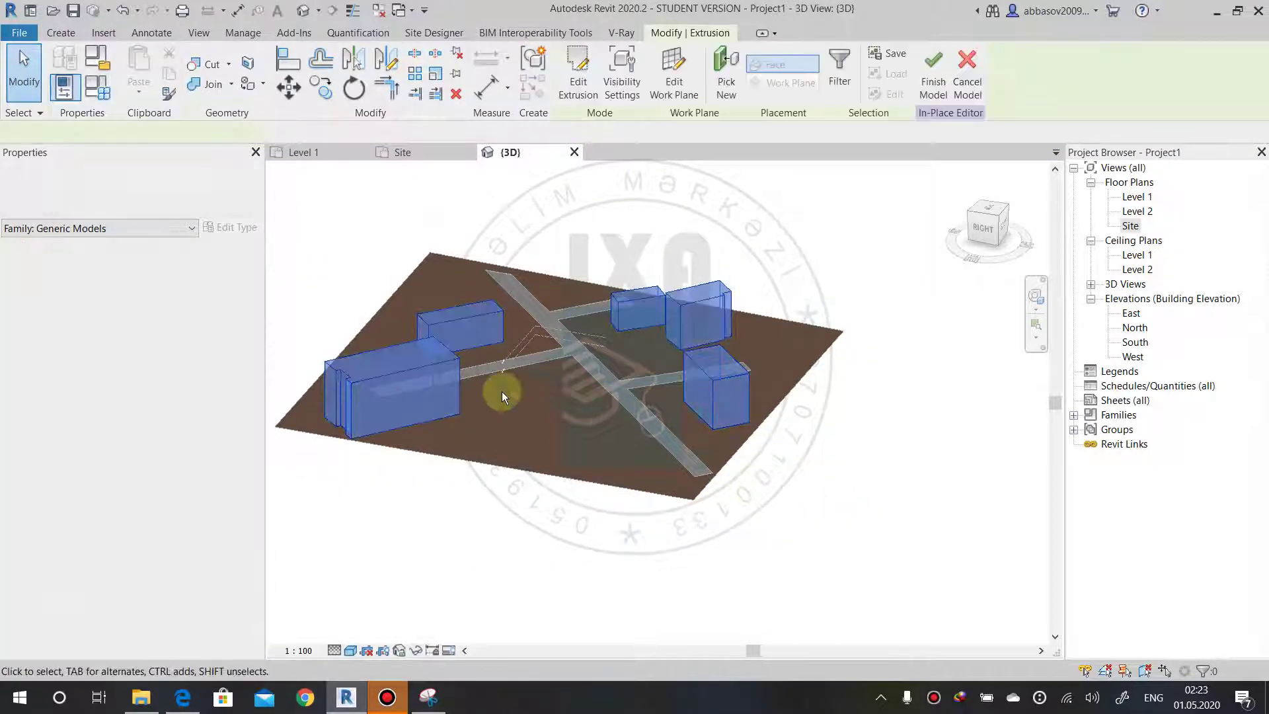
{"action": "left_click", "coordinate": [238, 374]}
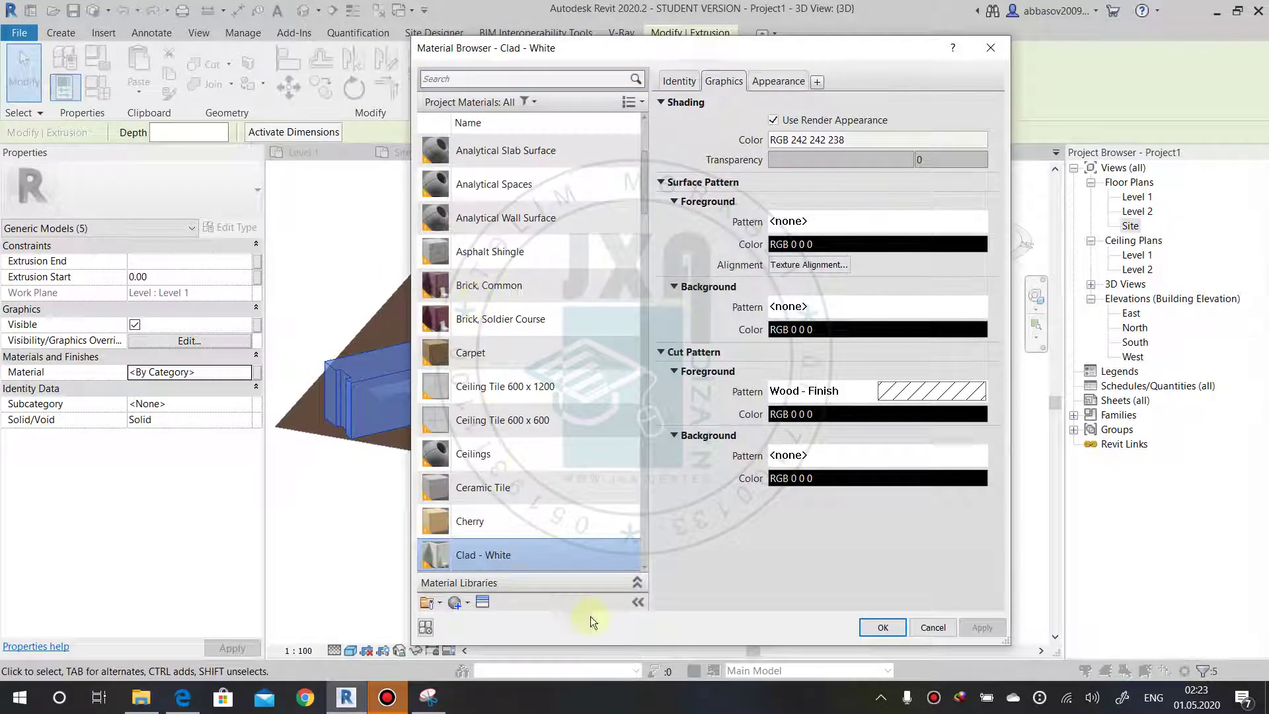
{"action": "left_click", "coordinate": [876, 627]}
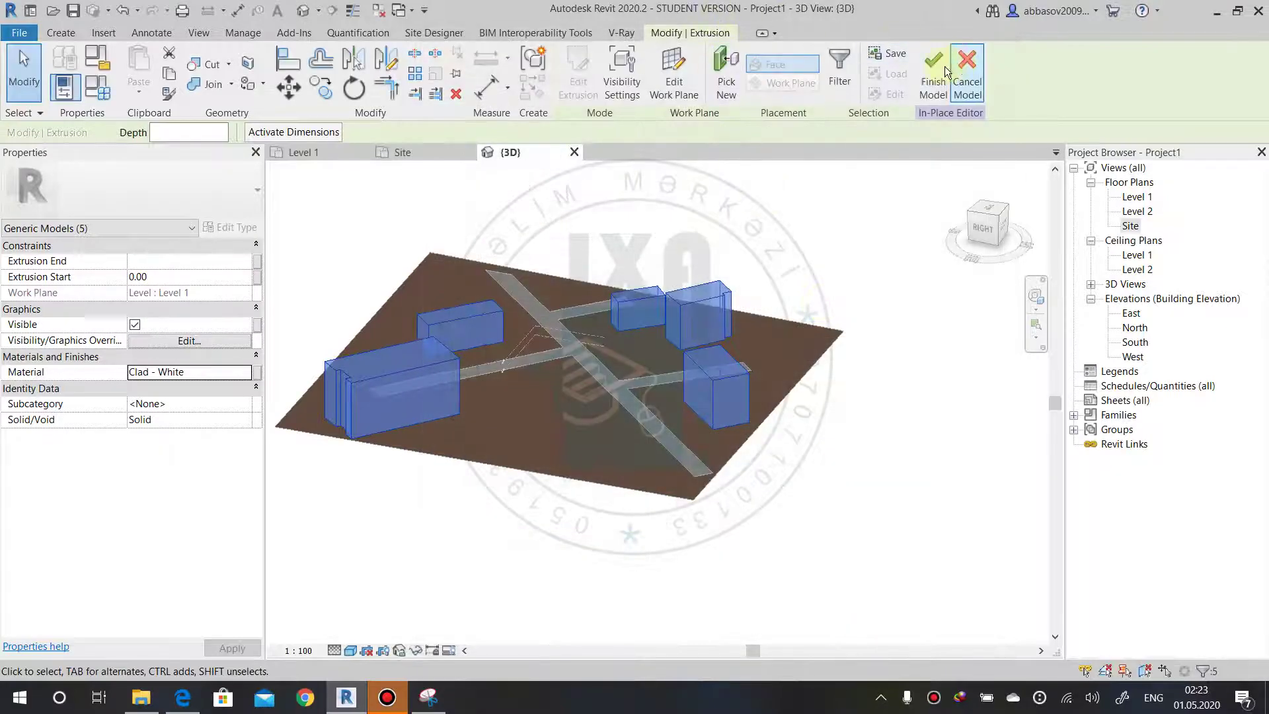
{"action": "left_click", "coordinate": [965, 74]}
Zoom in on the white blocks, then open the Site floor plan.
{"action": "middle_click_drag", "start_coordinate": [904, 359], "coordinate": [743, 464], "text": "shift"}
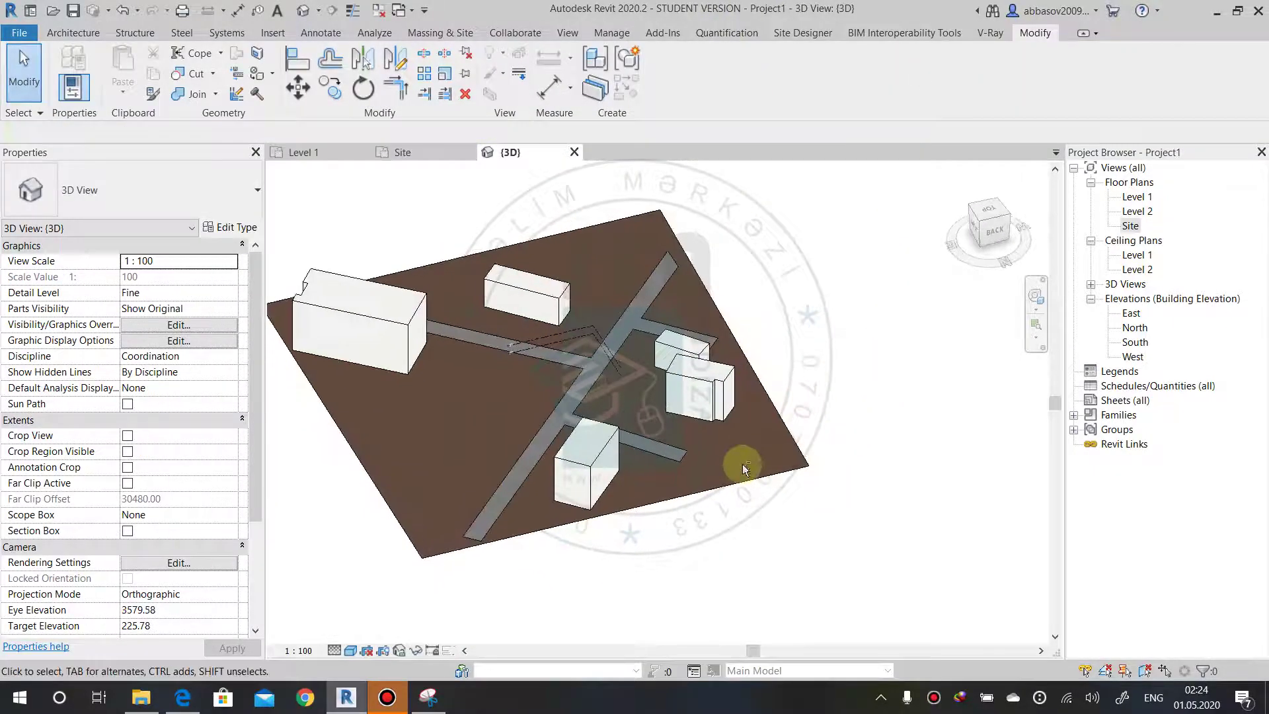
{"action": "scroll", "coordinate": [707, 414], "scroll_direction": "up", "scroll_amount": 3}
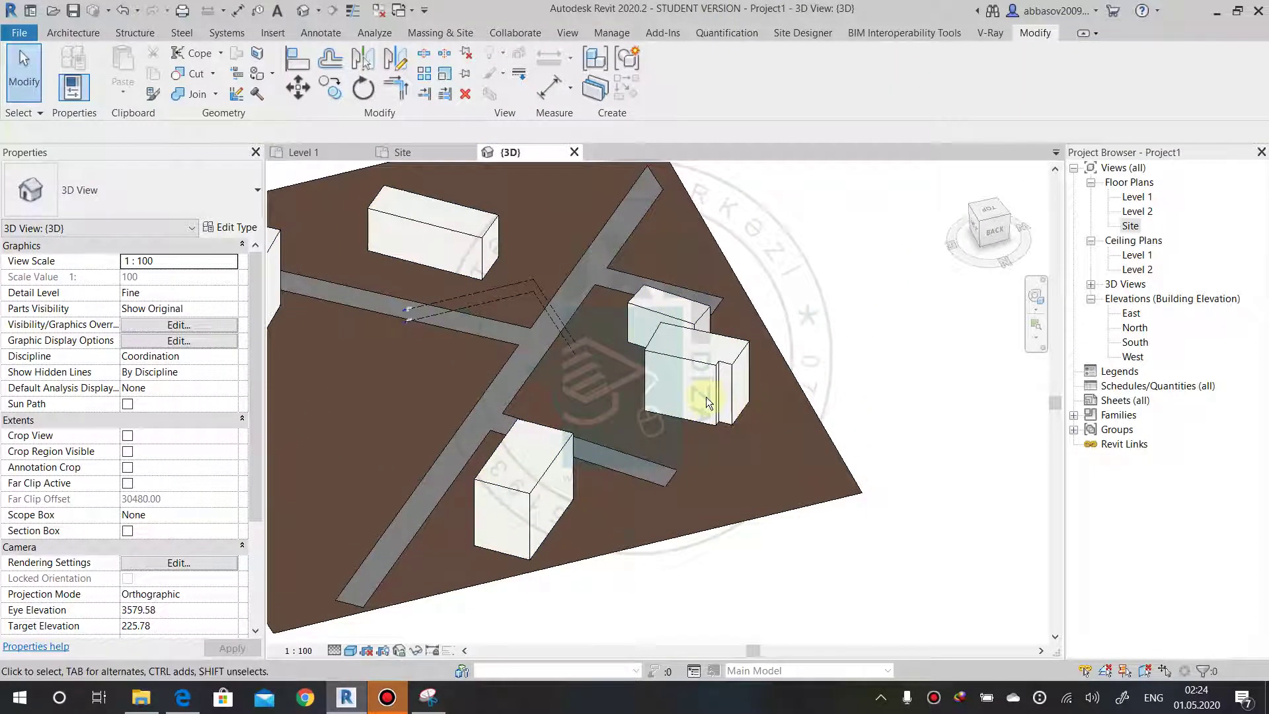
{"action": "double_click", "coordinate": [1131, 226]}
Delete the Google Maps underlay image from the Site plan.
{"action": "scroll", "coordinate": [727, 384], "scroll_direction": "down", "scroll_amount": 4}
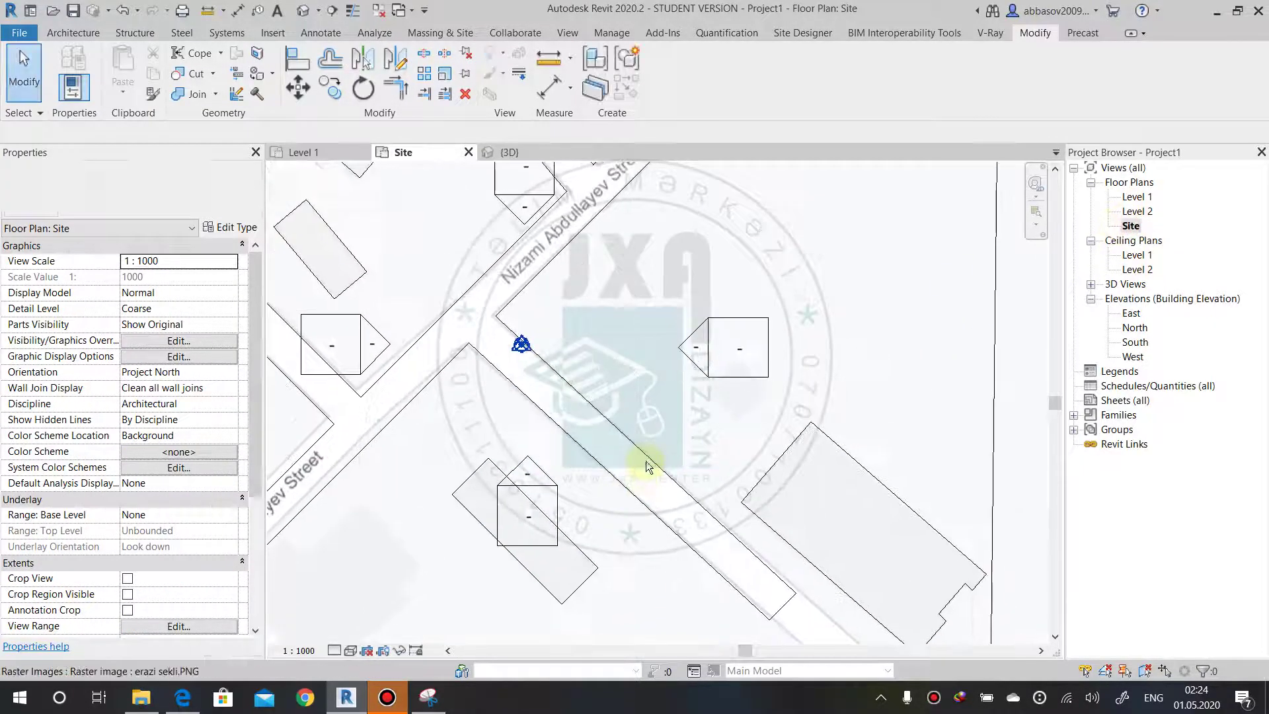
{"action": "middle_click_drag", "start_coordinate": [687, 232], "coordinate": [600, 332]}
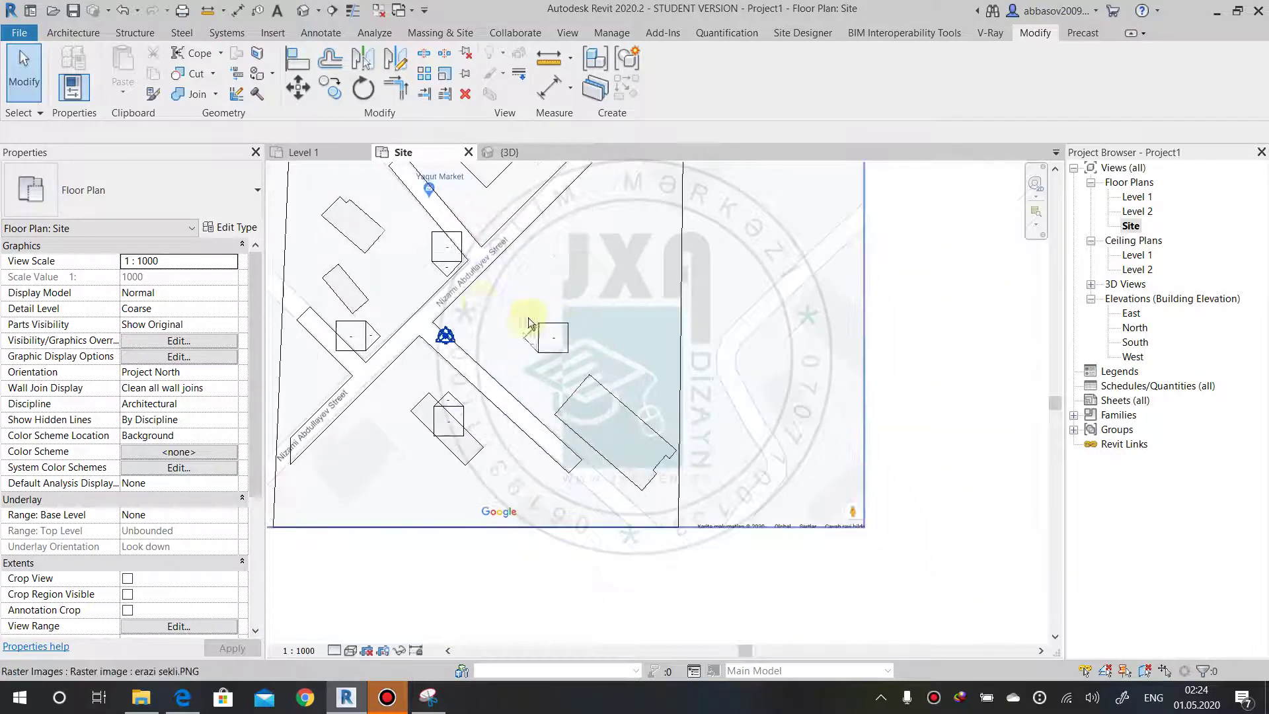
{"action": "left_click", "coordinate": [560, 360]}
{"action": "scroll", "coordinate": [572, 360], "scroll_direction": "down", "scroll_amount": 2}
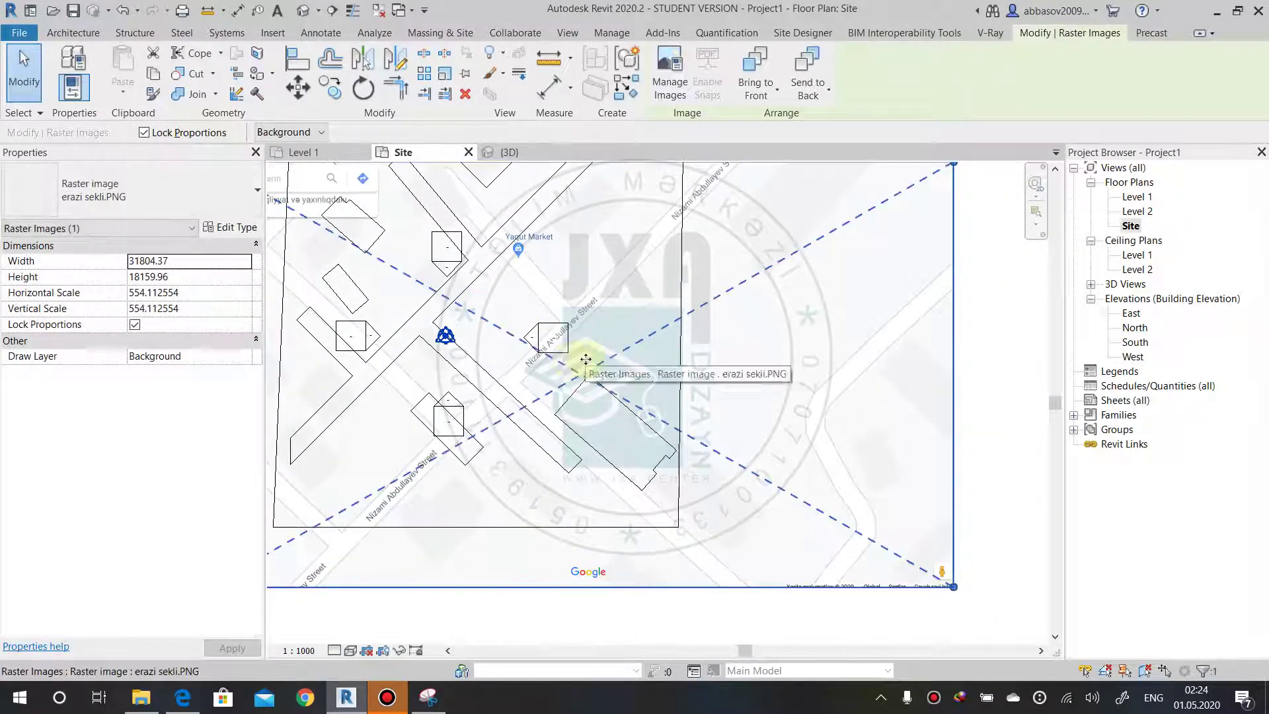
{"action": "key", "text": "Delete"}
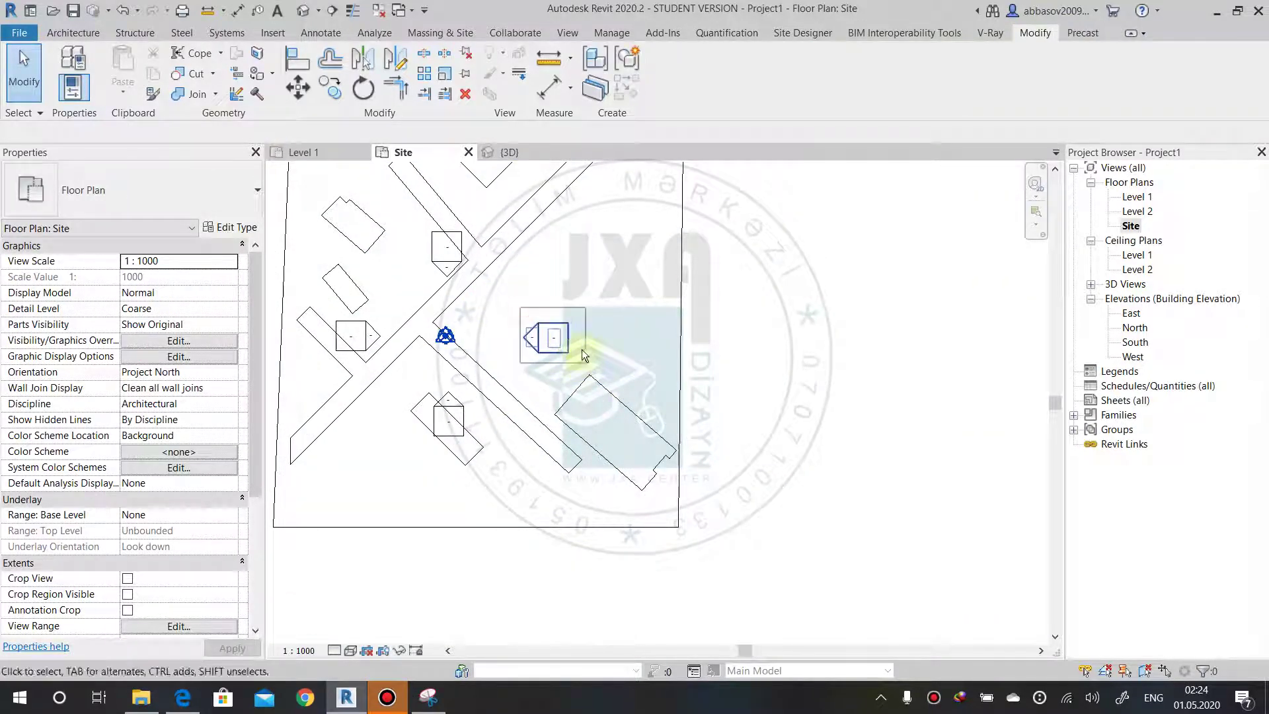
Move two elevation markers, placing one to the right and one below the site.
{"action": "left_click_drag", "start_coordinate": [558, 337], "coordinate": [774, 297]}
{"action": "left_click", "coordinate": [771, 361]}
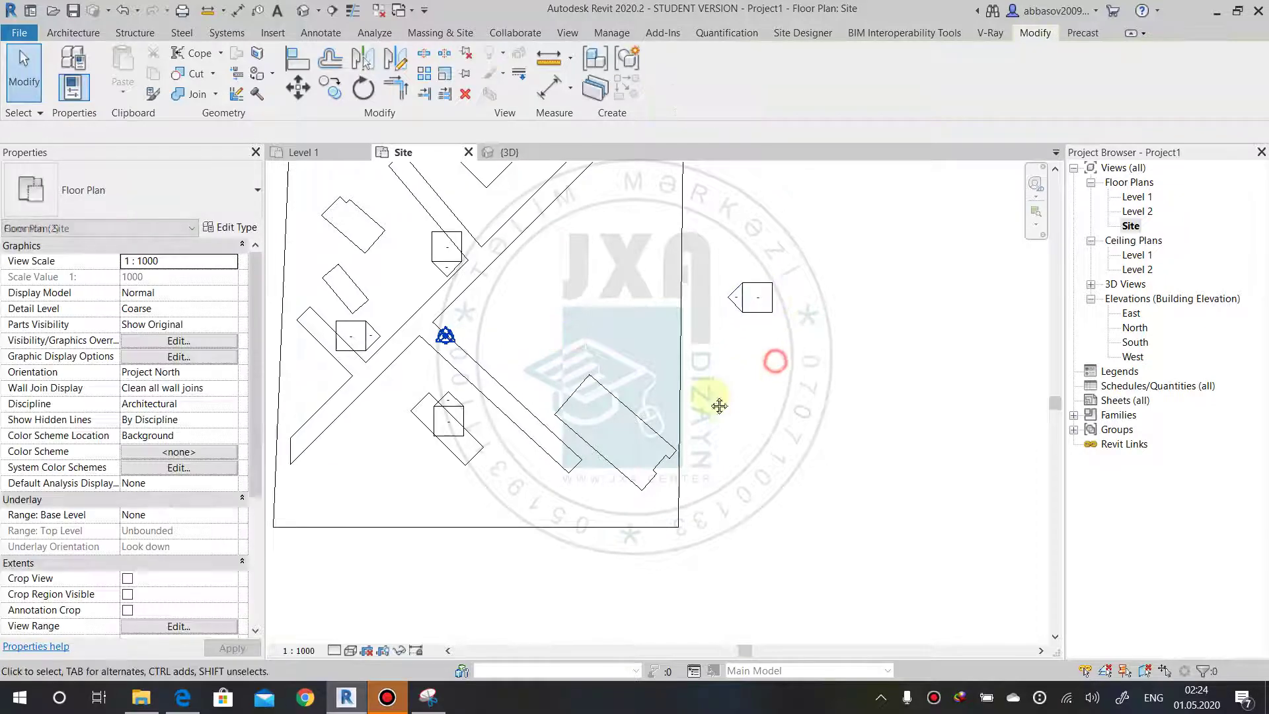
{"action": "mouse_move", "coordinate": [488, 394]}
{"action": "middle_mouse_down"}
{"action": "mouse_move", "coordinate": [683, 445]}
{"action": "mouse_move", "coordinate": [660, 397]}
{"action": "middle_mouse_up"}
{"action": "left_click", "coordinate": [654, 473]}
{"action": "left_click_drag", "start_coordinate": [660, 418], "coordinate": [646, 567]}
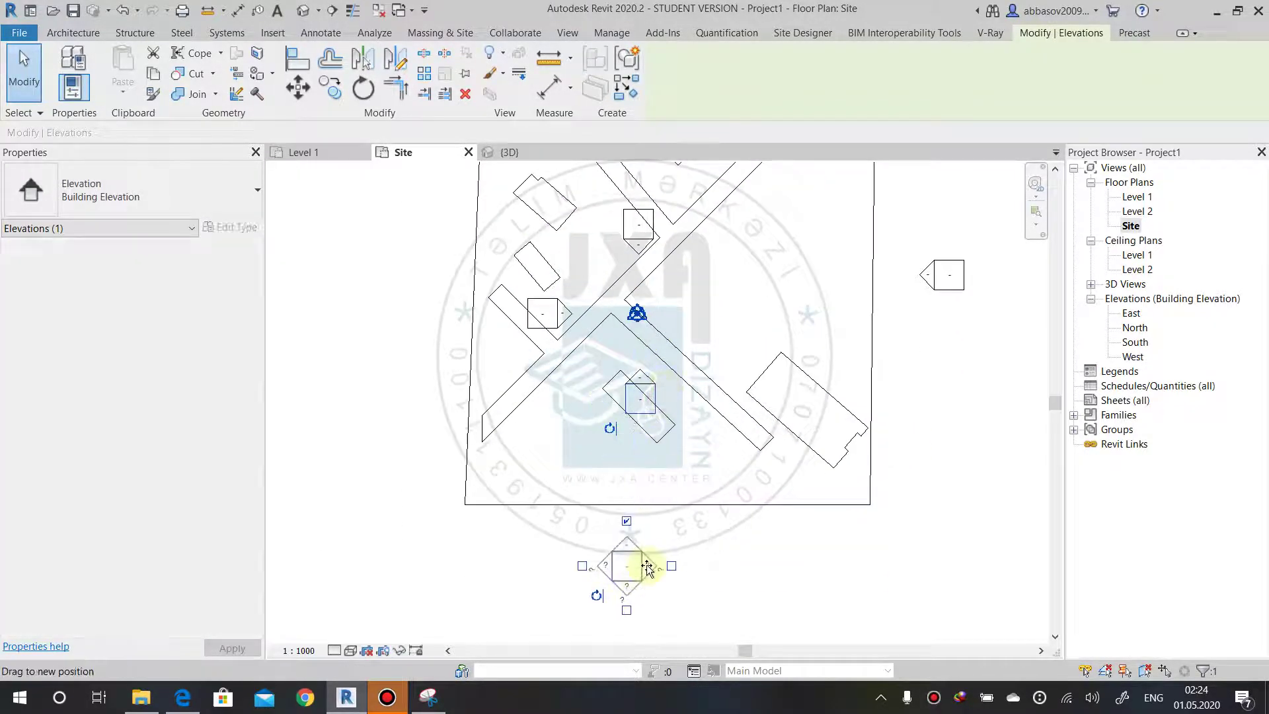
{"action": "left_click", "coordinate": [703, 547]}
Move the road-side elevation marker left of the site and the east marker above it.
{"action": "middle_click_drag", "start_coordinate": [702, 547], "coordinate": [736, 575]}
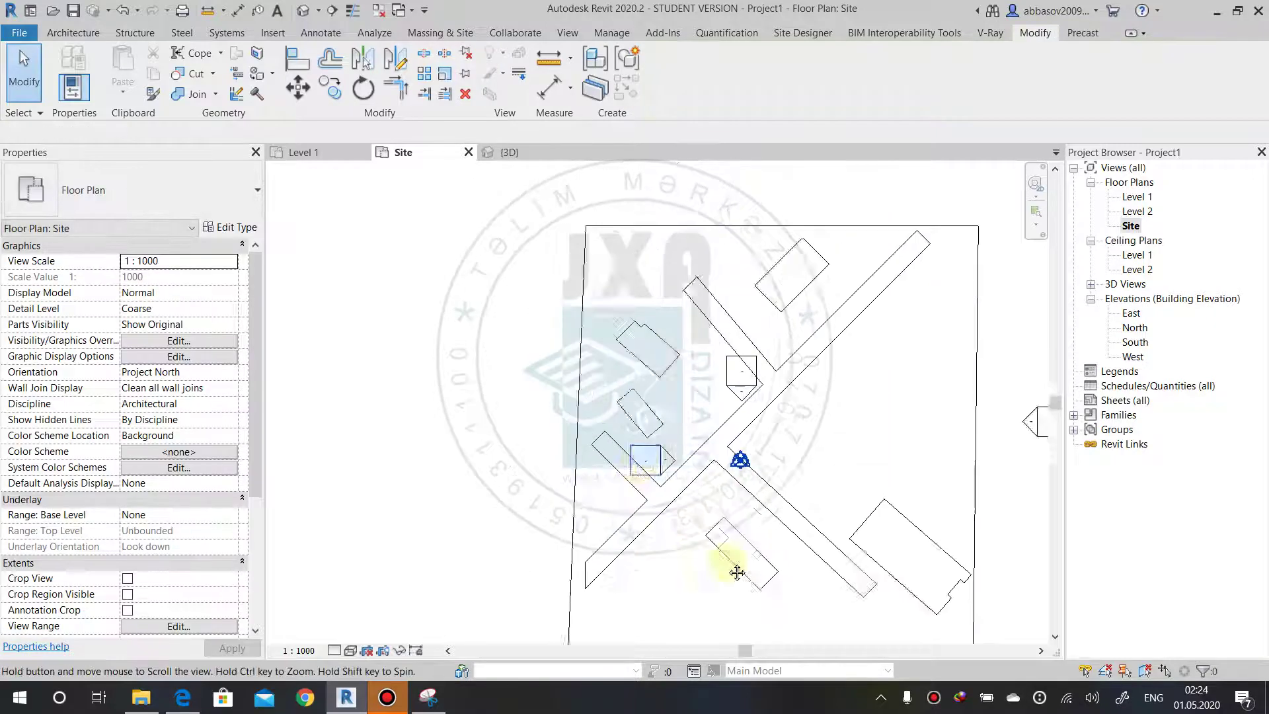
{"action": "left_click", "coordinate": [662, 456]}
{"action": "left_click_drag", "start_coordinate": [602, 454], "coordinate": [474, 459]}
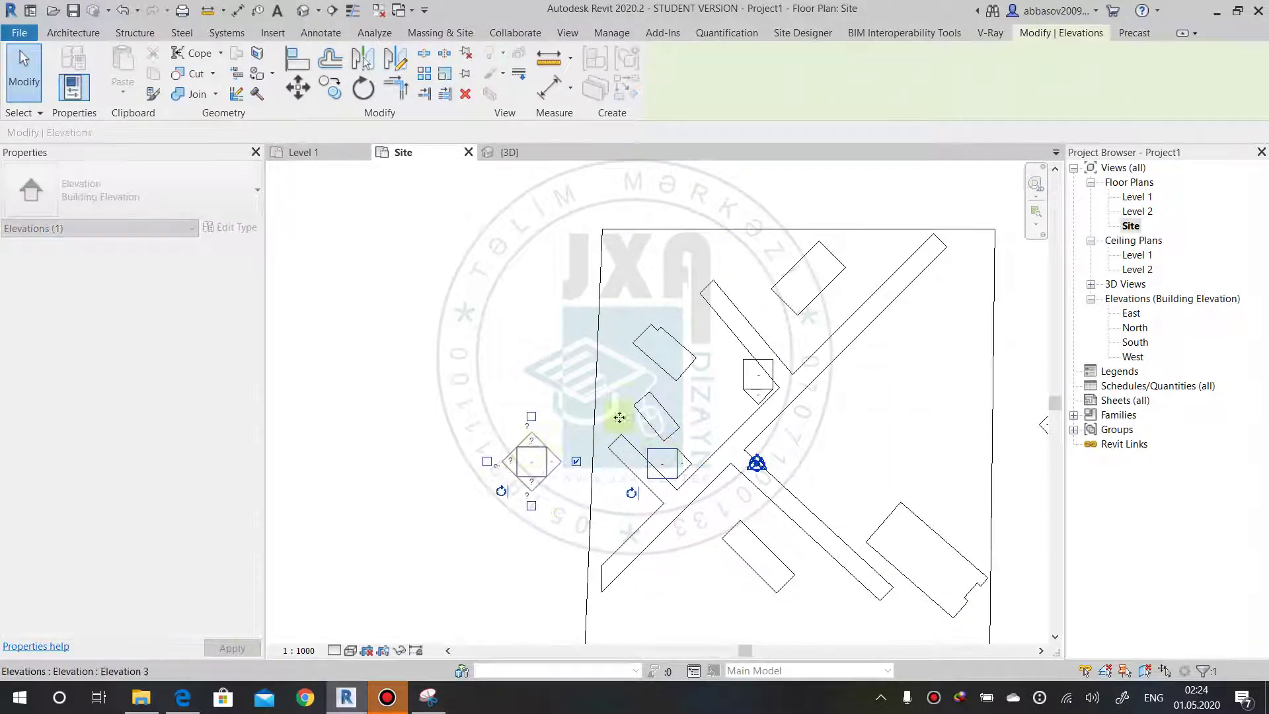
{"action": "left_click", "coordinate": [740, 372]}
{"action": "left_click_drag", "start_coordinate": [751, 274], "coordinate": [793, 176]}
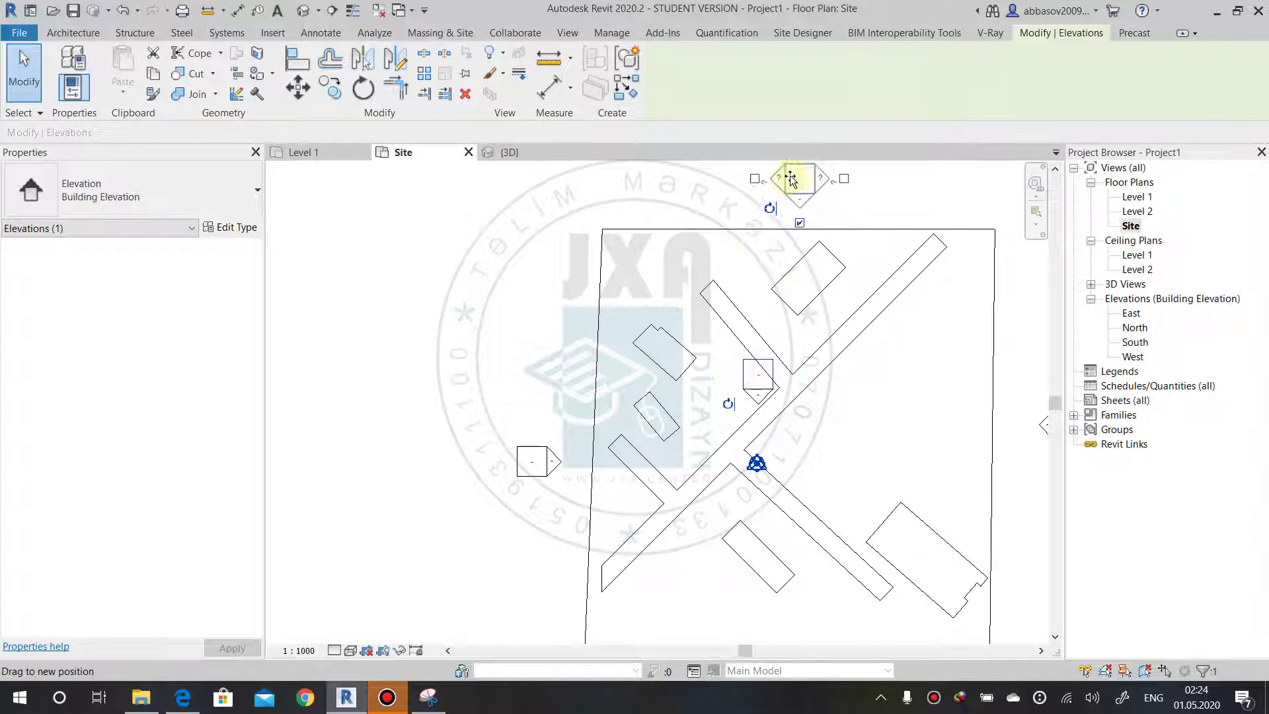
{"action": "middle_click_drag", "start_coordinate": [878, 340], "coordinate": [792, 308]}
{"action": "left_click", "coordinate": [792, 308]}
Zoom to review the repositioned markers and bring up the Insert tab.
{"action": "scroll", "coordinate": [564, 348], "scroll_direction": "up", "scroll_amount": 2}
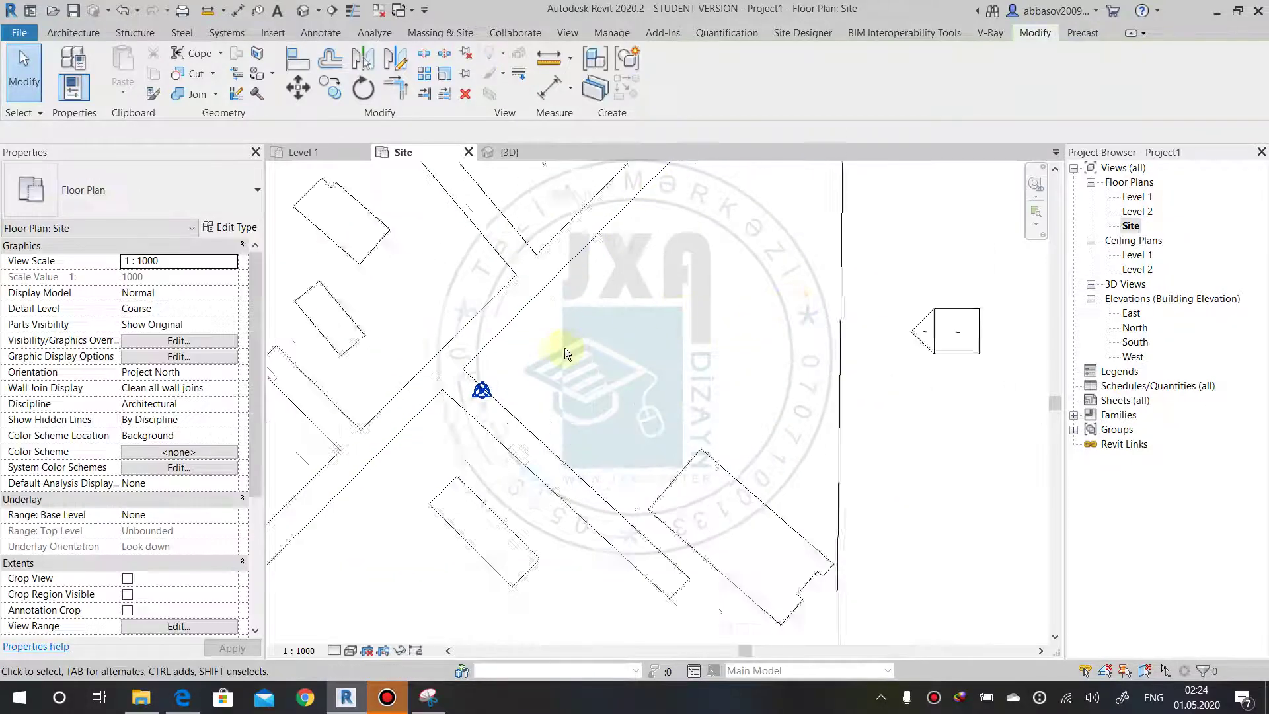
{"action": "scroll", "coordinate": [540, 418], "scroll_direction": "up", "scroll_amount": 1}
{"action": "scroll", "coordinate": [583, 366], "scroll_direction": "up", "scroll_amount": 1}
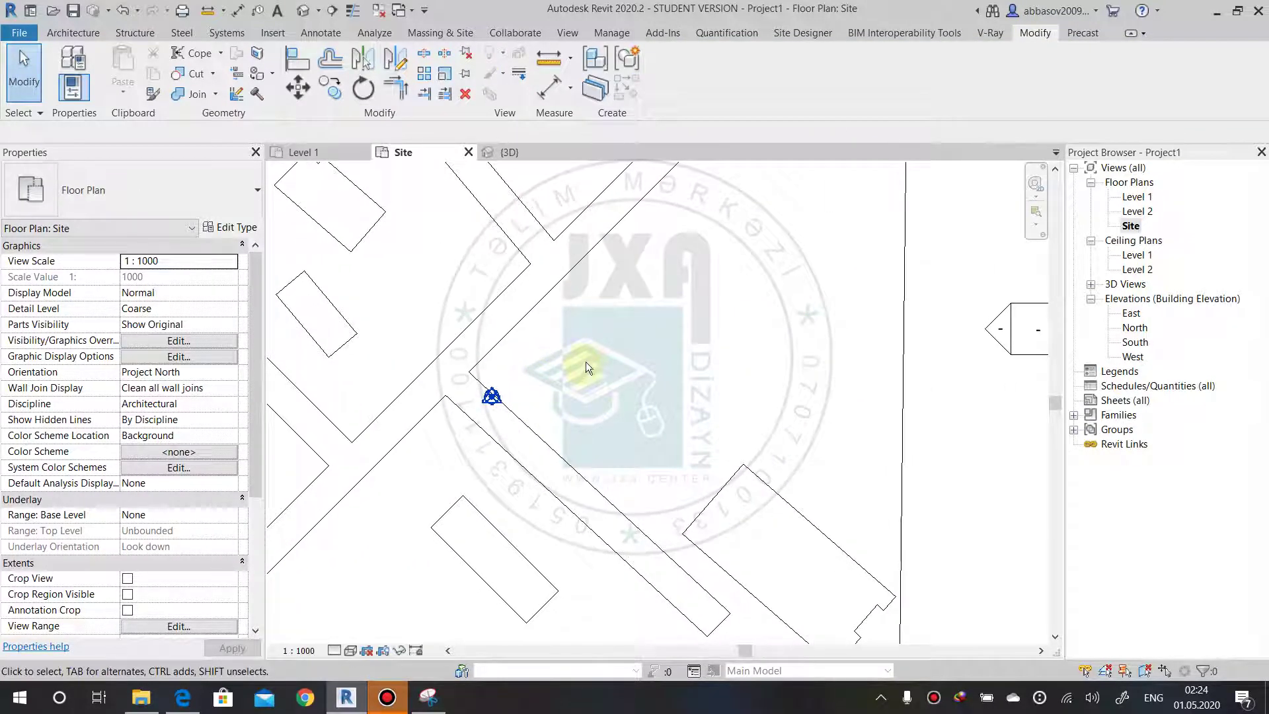
{"action": "left_click", "coordinate": [275, 36]}
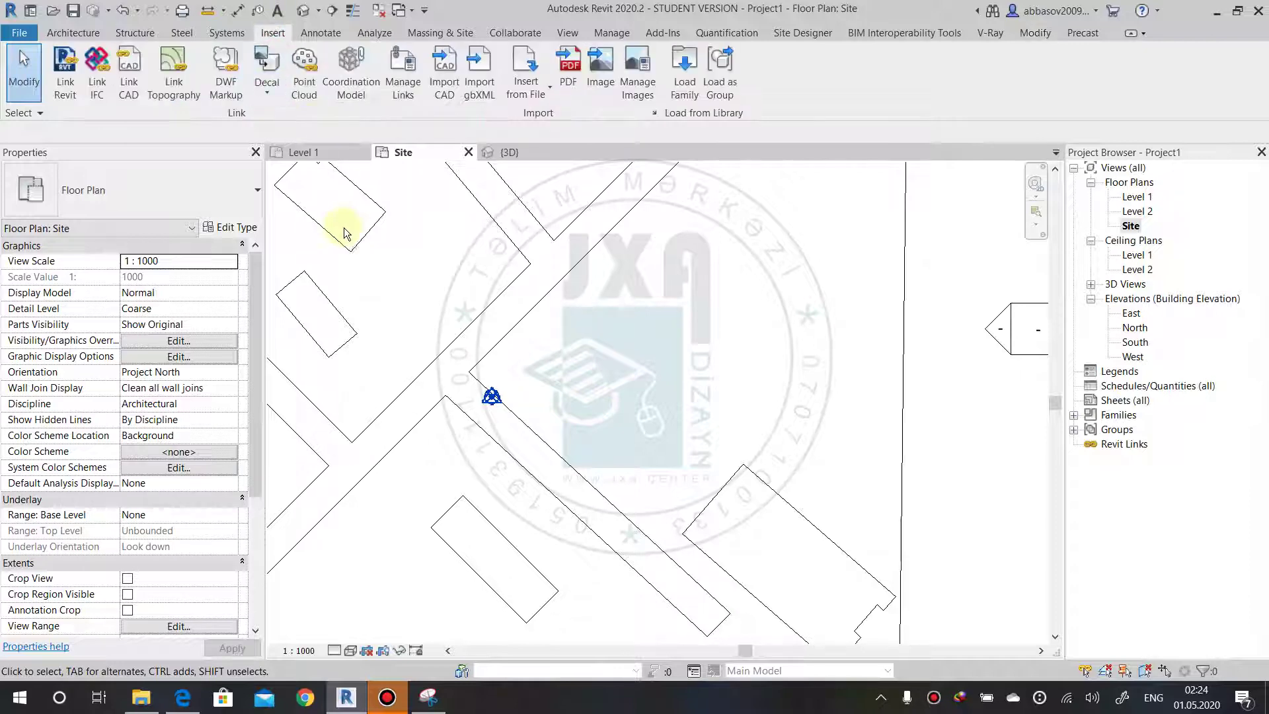
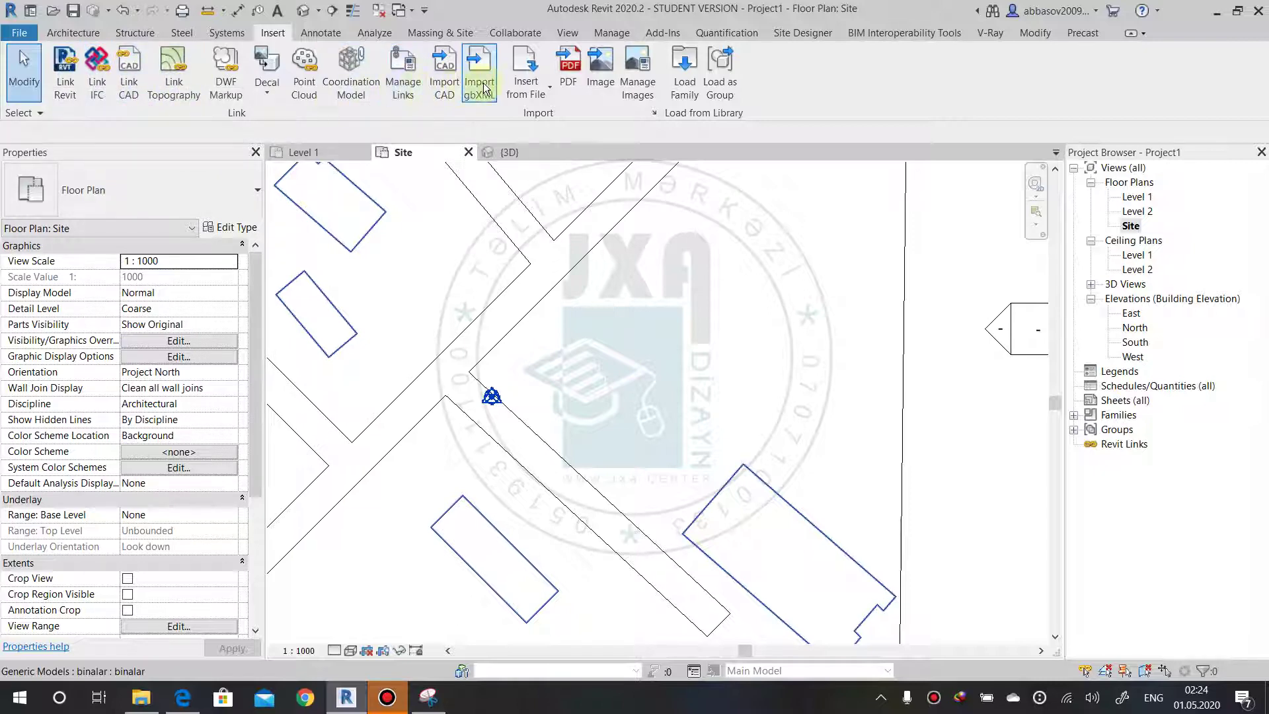
Link Bina.rvt from the Desktop's Lesson-Landscape folder into the Site plan.
{"action": "left_click", "coordinate": [63, 64]}
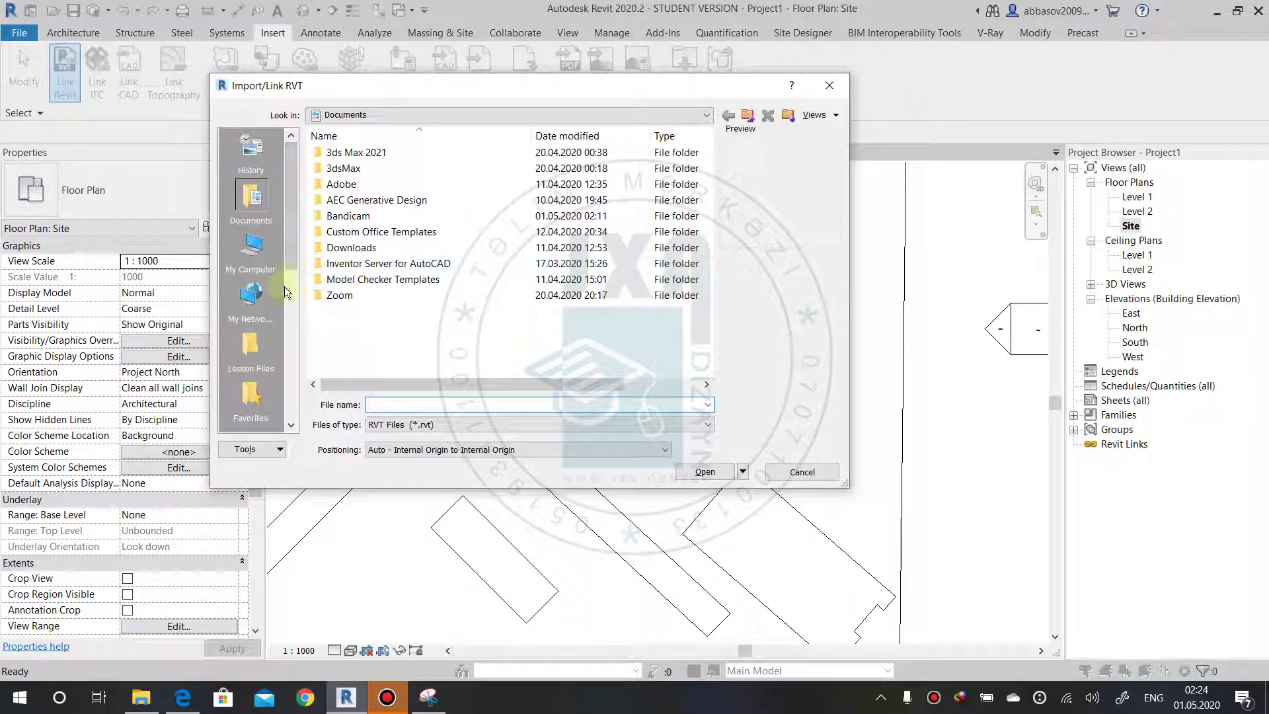
{"action": "scroll", "coordinate": [258, 344], "scroll_direction": "down", "scroll_amount": 1}
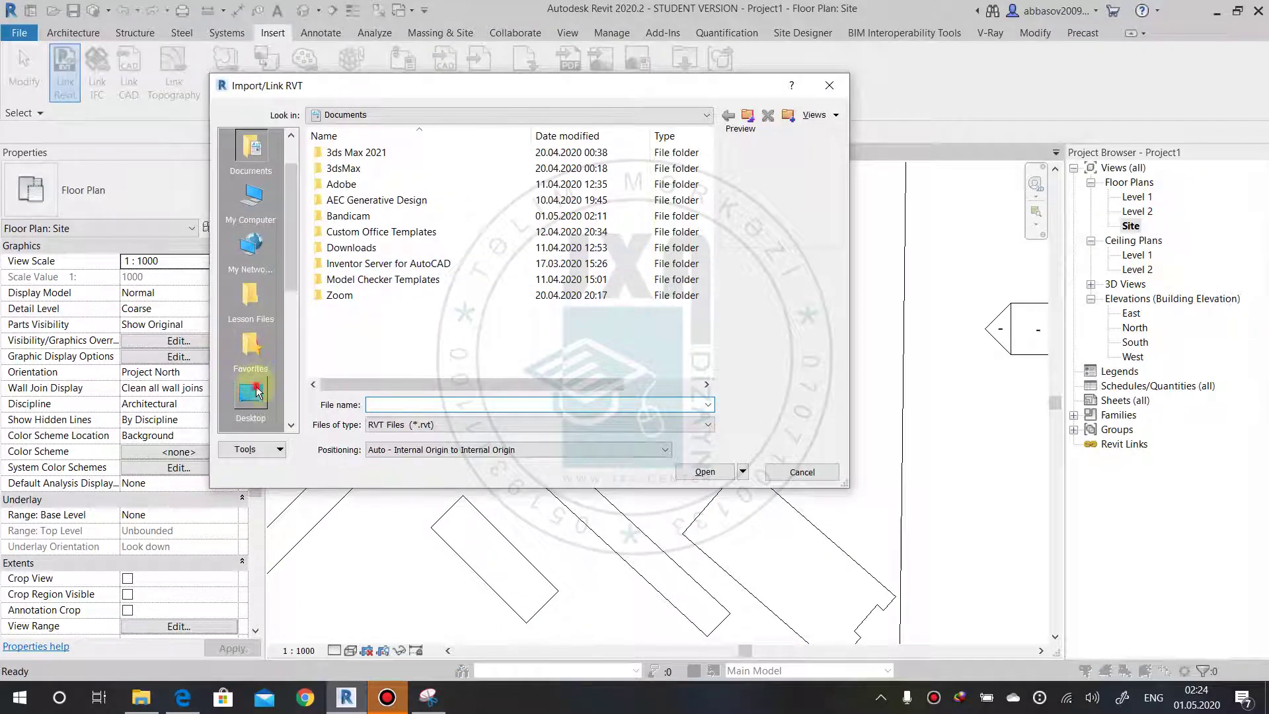
{"action": "left_click", "coordinate": [251, 394]}
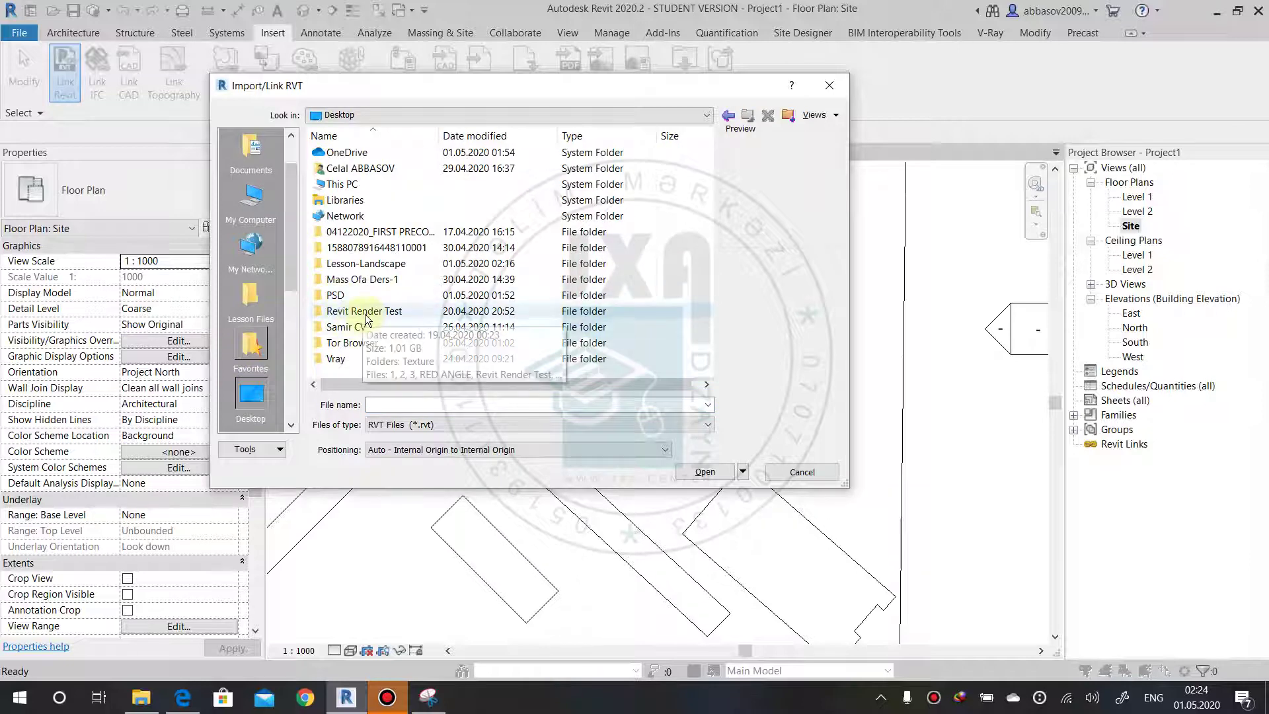
{"action": "double_click", "coordinate": [361, 264]}
{"action": "left_click", "coordinate": [335, 153]}
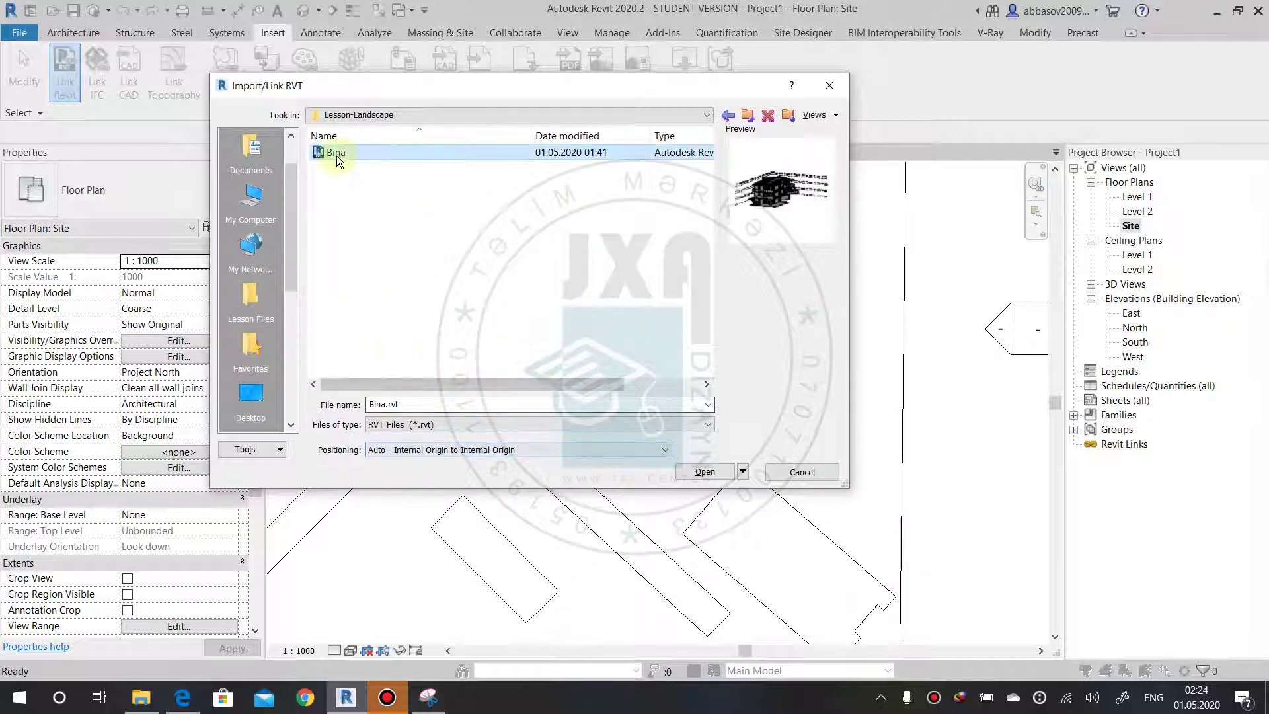
{"action": "left_click", "coordinate": [701, 475]}
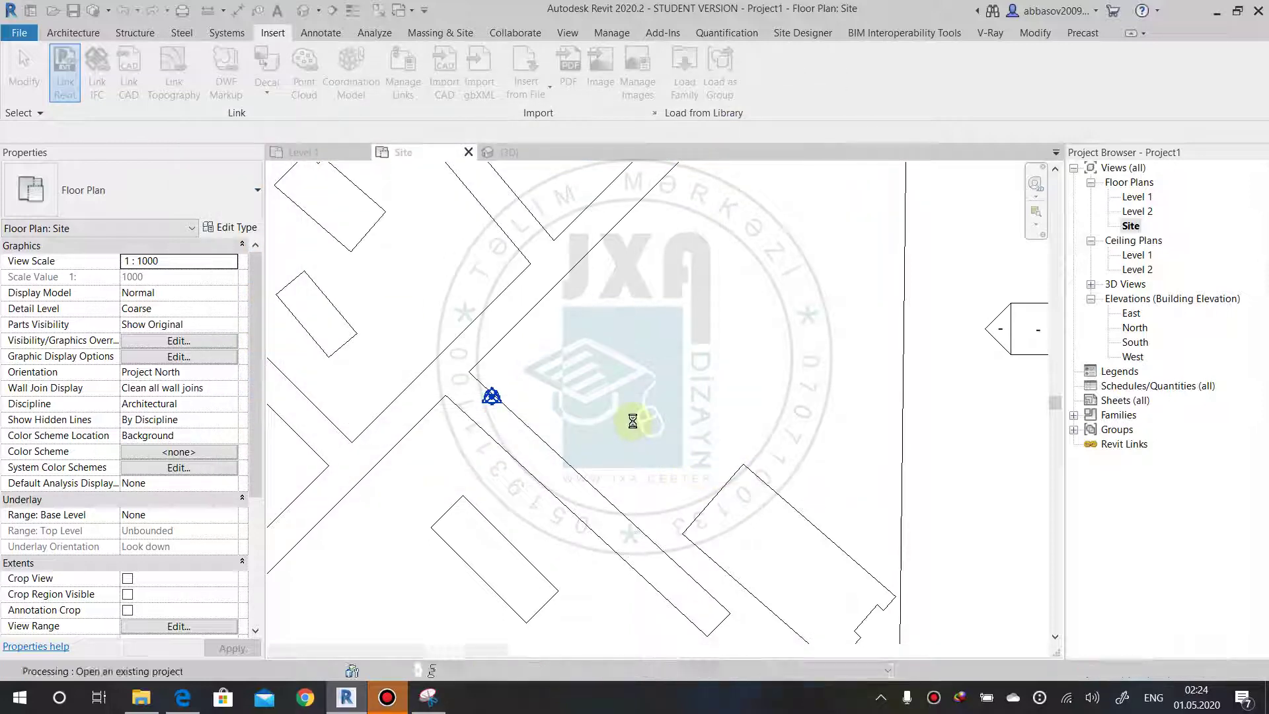
Locate the Bina.rvt link in the Project Browser and set the Site plan scale to 1 : 25.
{"action": "left_click", "coordinate": [1094, 449]}
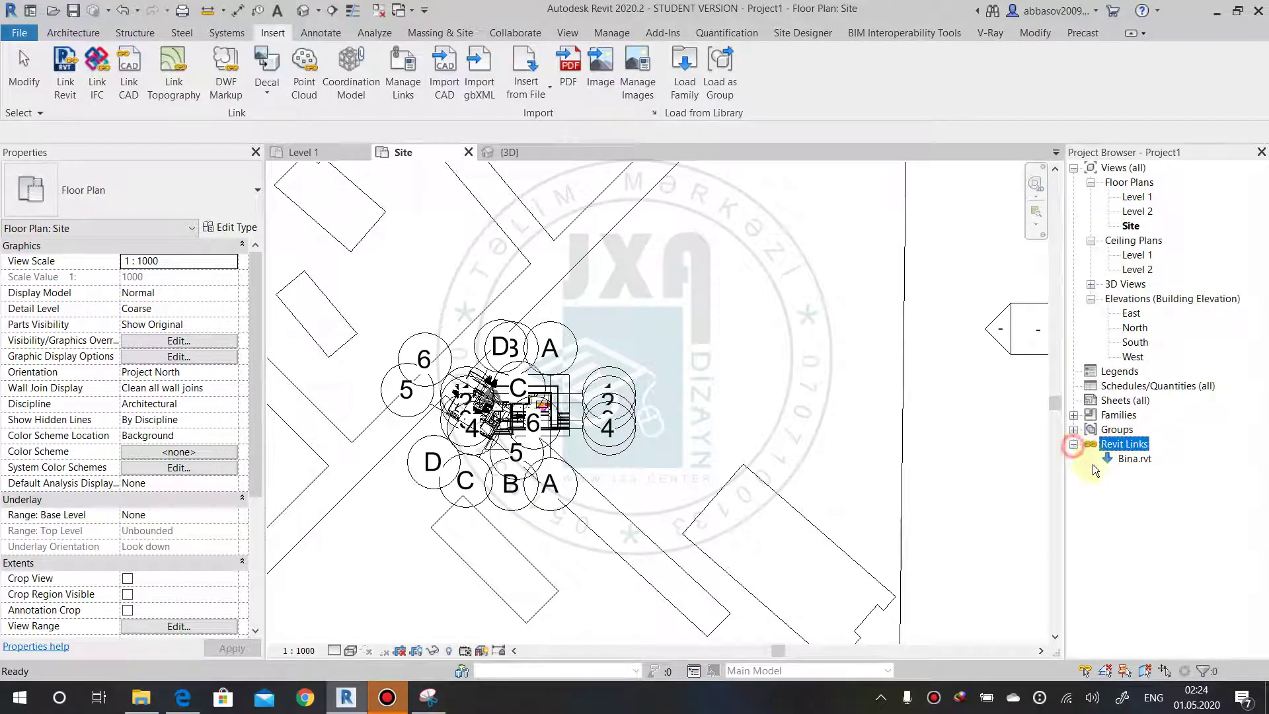
{"action": "left_click", "coordinate": [1120, 462]}
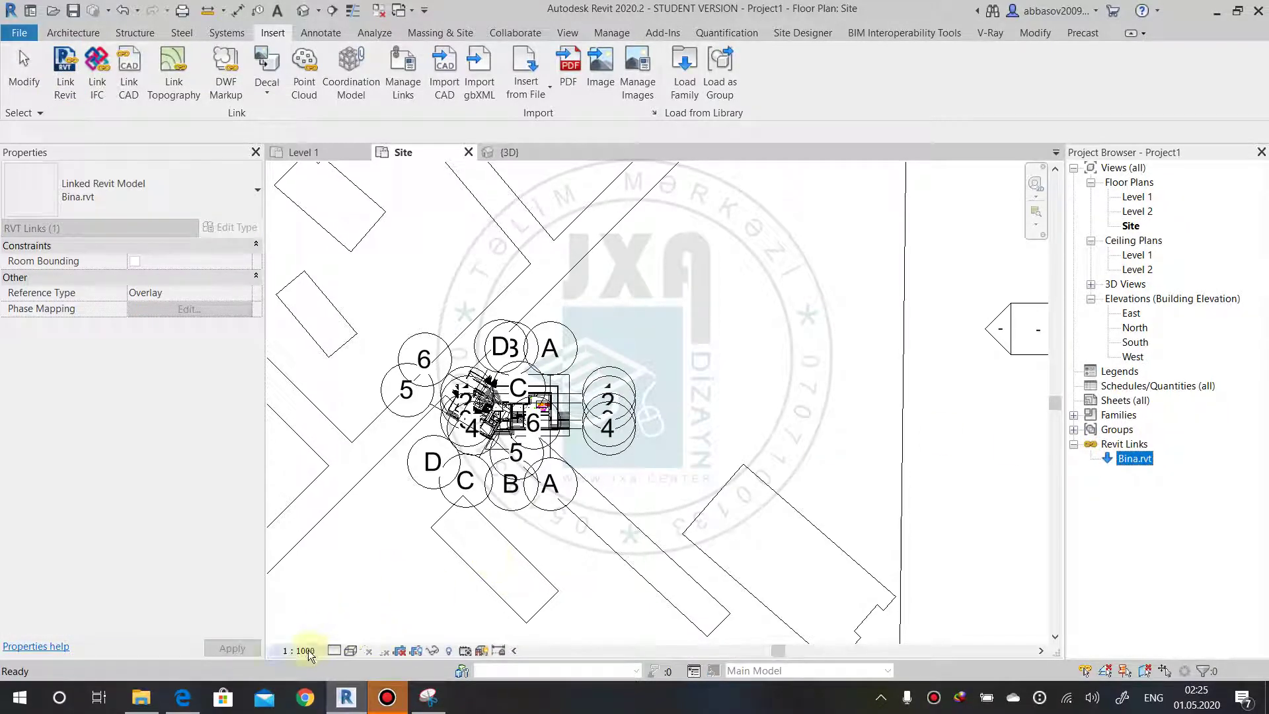
{"action": "key", "text": "Escape"}
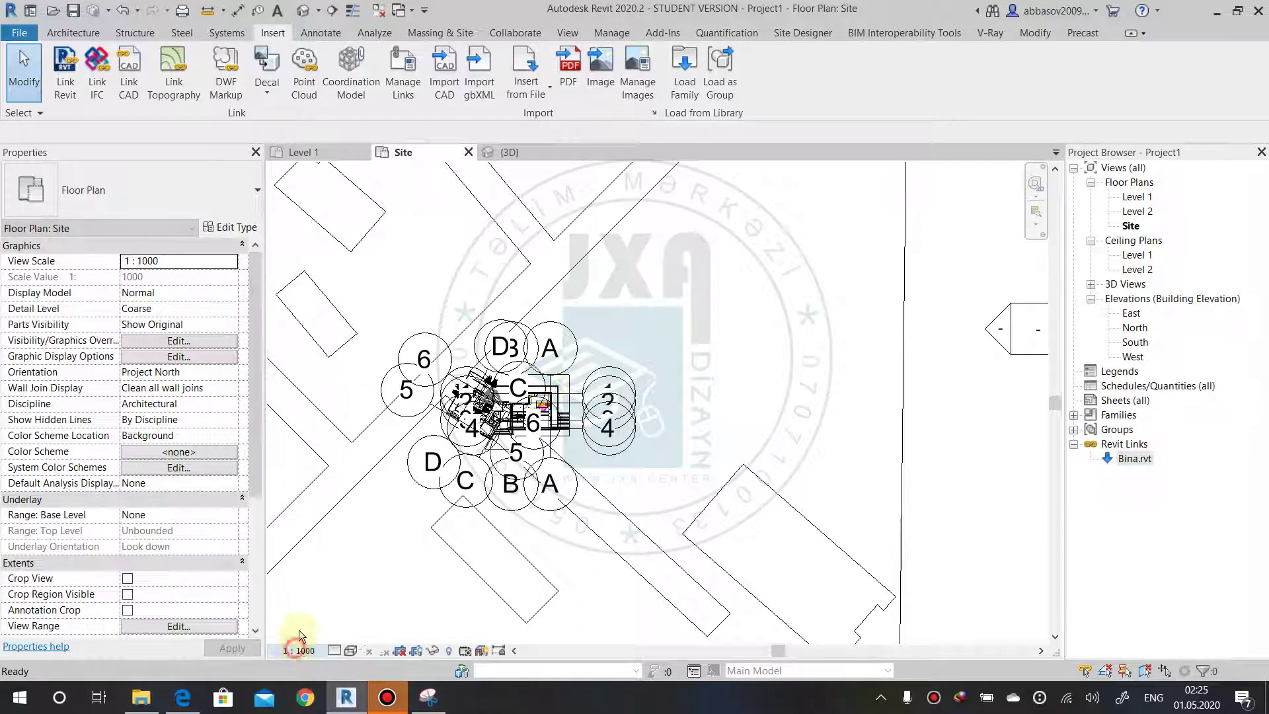
{"action": "left_click", "coordinate": [308, 649]}
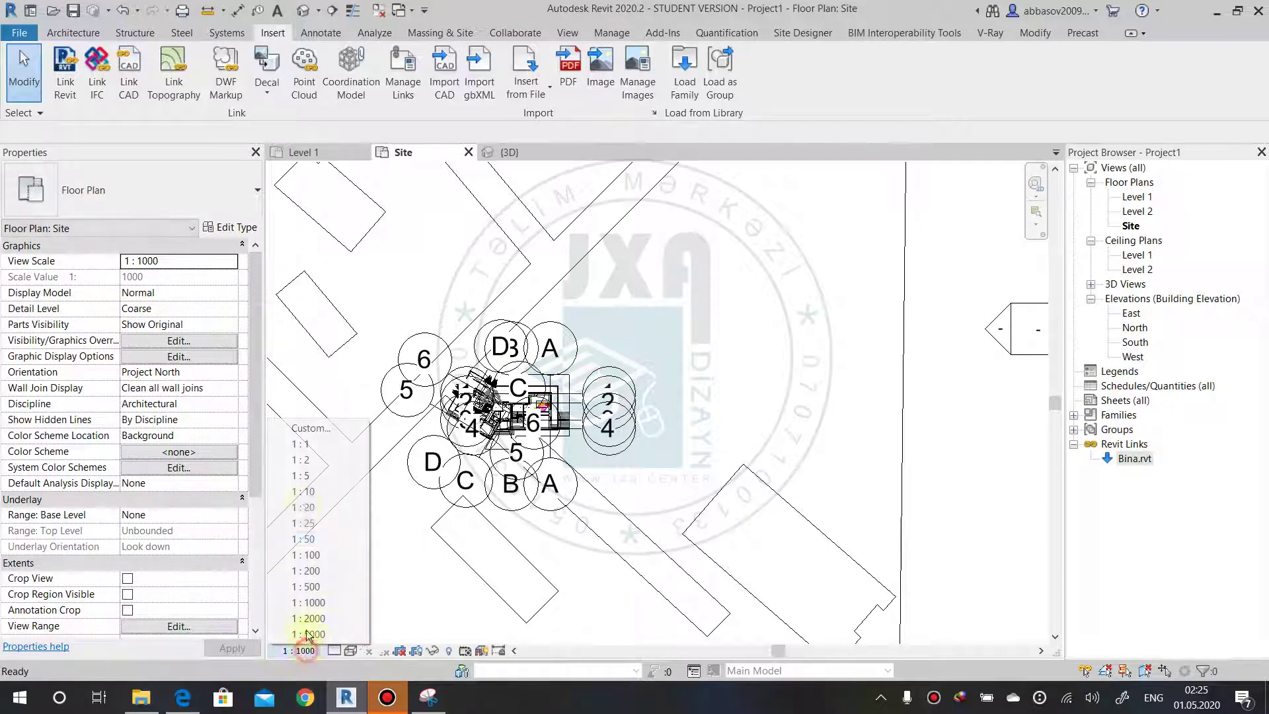
{"action": "left_click", "coordinate": [309, 524]}
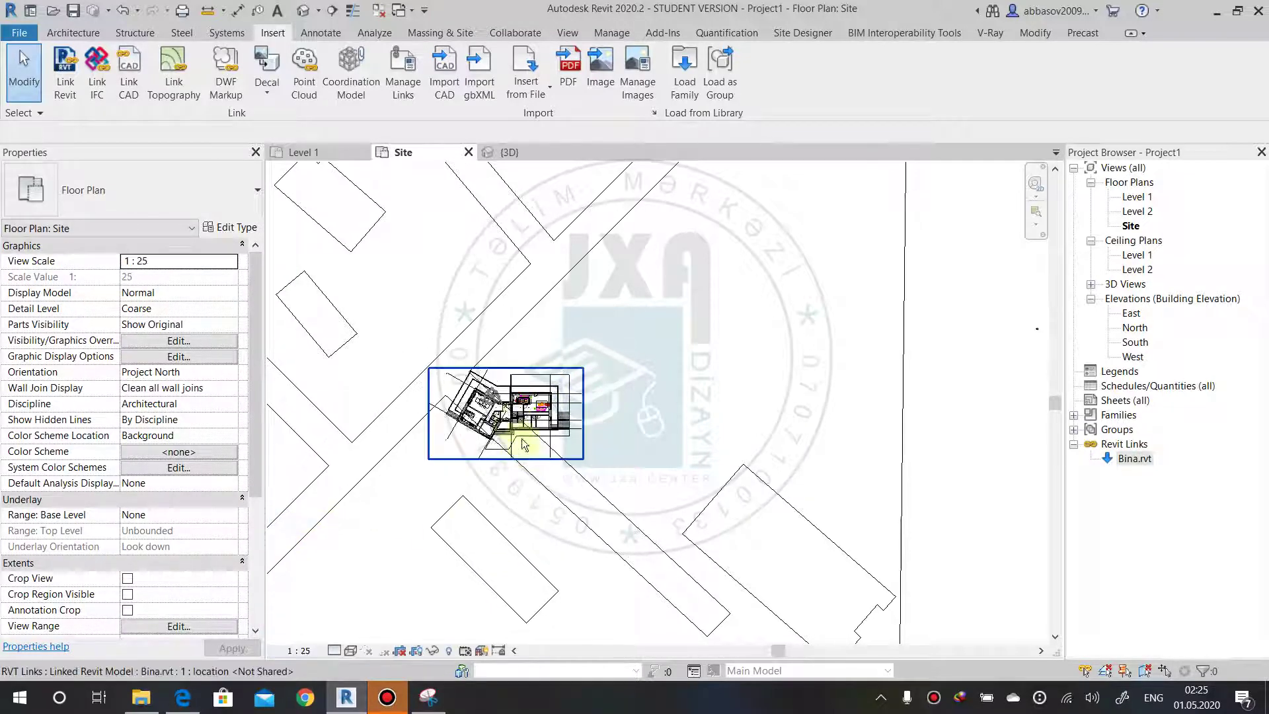
Drag the linked Bina building up and to the right within the site outline.
{"action": "left_click", "coordinate": [542, 394]}
{"action": "scroll", "coordinate": [542, 394], "scroll_direction": "up", "scroll_amount": 2}
{"action": "scroll", "coordinate": [555, 397], "scroll_direction": "up", "scroll_amount": 2}
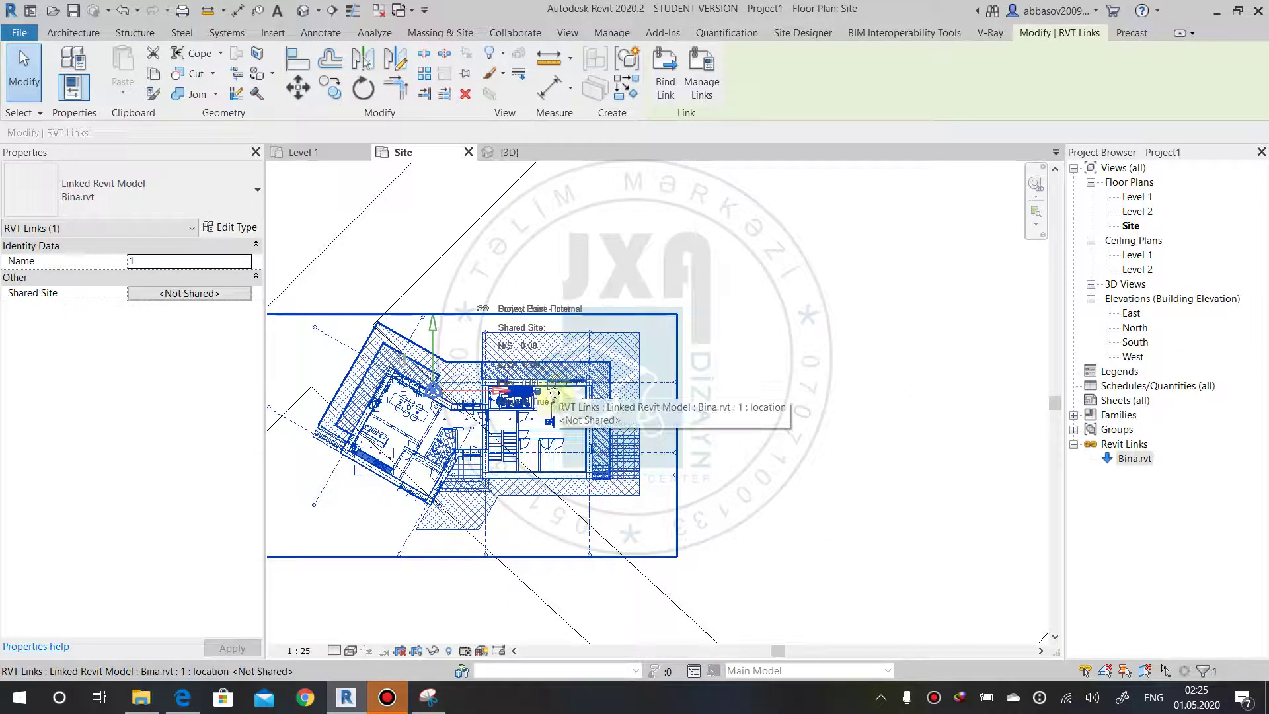
{"action": "scroll", "coordinate": [558, 396], "scroll_direction": "down", "scroll_amount": 1}
{"action": "scroll", "coordinate": [559, 397], "scroll_direction": "down", "scroll_amount": 1}
{"action": "left_click_drag", "start_coordinate": [558, 396], "coordinate": [723, 289]}
{"action": "left_click", "coordinate": [743, 429]}
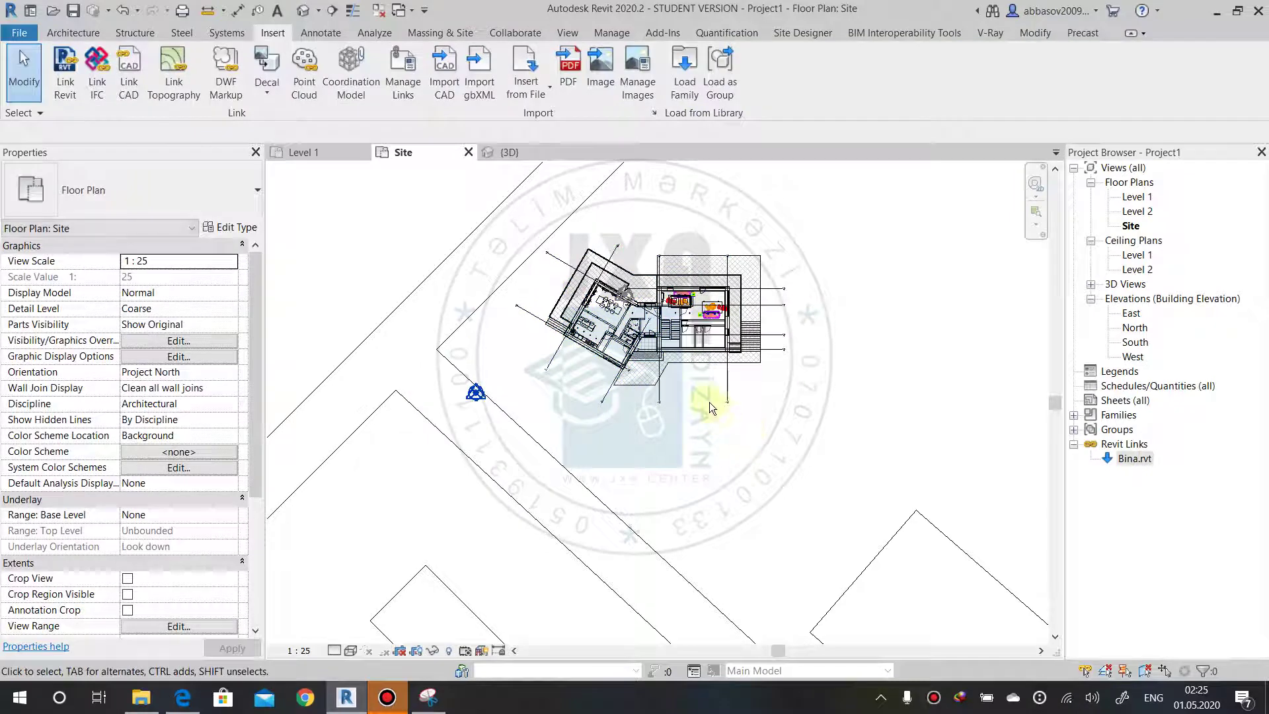
{"action": "mouse_move", "coordinate": [638, 324]}
{"action": "left_mouse_down"}
{"action": "mouse_move", "coordinate": [613, 339]}
{"action": "mouse_move", "coordinate": [669, 439]}
{"action": "left_mouse_up"}
{"action": "left_click", "coordinate": [700, 498]}
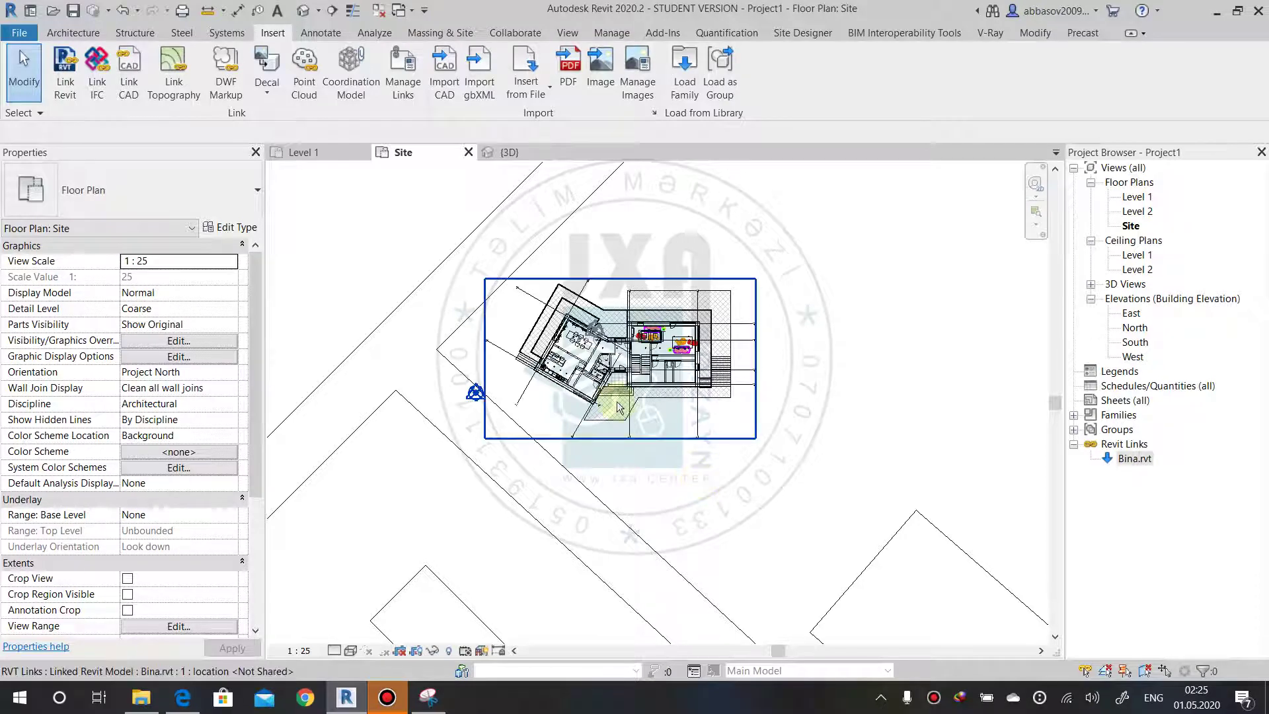
Switch to the 3D view and zoom in on the linked Bina building.
{"action": "left_click", "coordinate": [302, 11]}
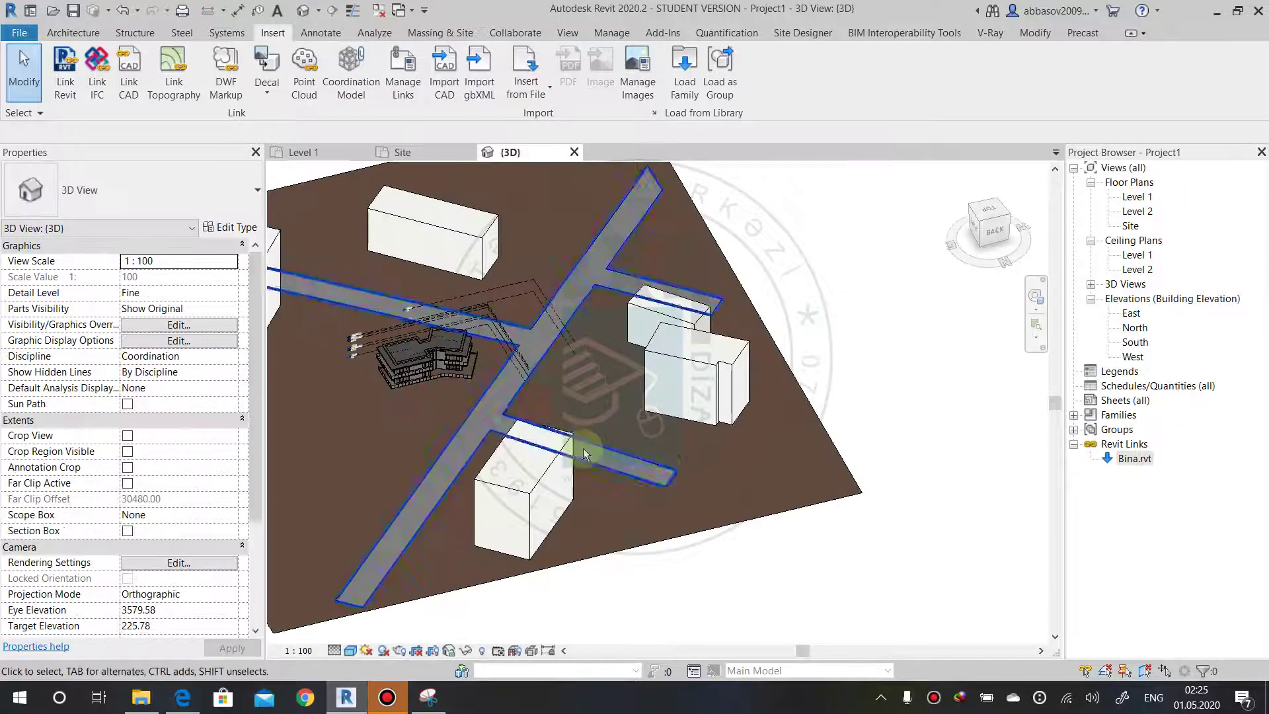
{"action": "scroll", "coordinate": [621, 410], "scroll_direction": "up", "scroll_amount": 3}
{"action": "scroll", "coordinate": [692, 439], "scroll_direction": "up", "scroll_amount": 2}
{"action": "mouse_move", "coordinate": [692, 438]}
{"action": "middle_mouse_down", "text": "shift"}
{"action": "mouse_move", "coordinate": [791, 452]}
{"action": "mouse_move", "coordinate": [863, 344]}
{"action": "middle_mouse_up", "text": "shift"}
{"action": "scroll", "coordinate": [866, 339], "scroll_direction": "up", "scroll_amount": 2}
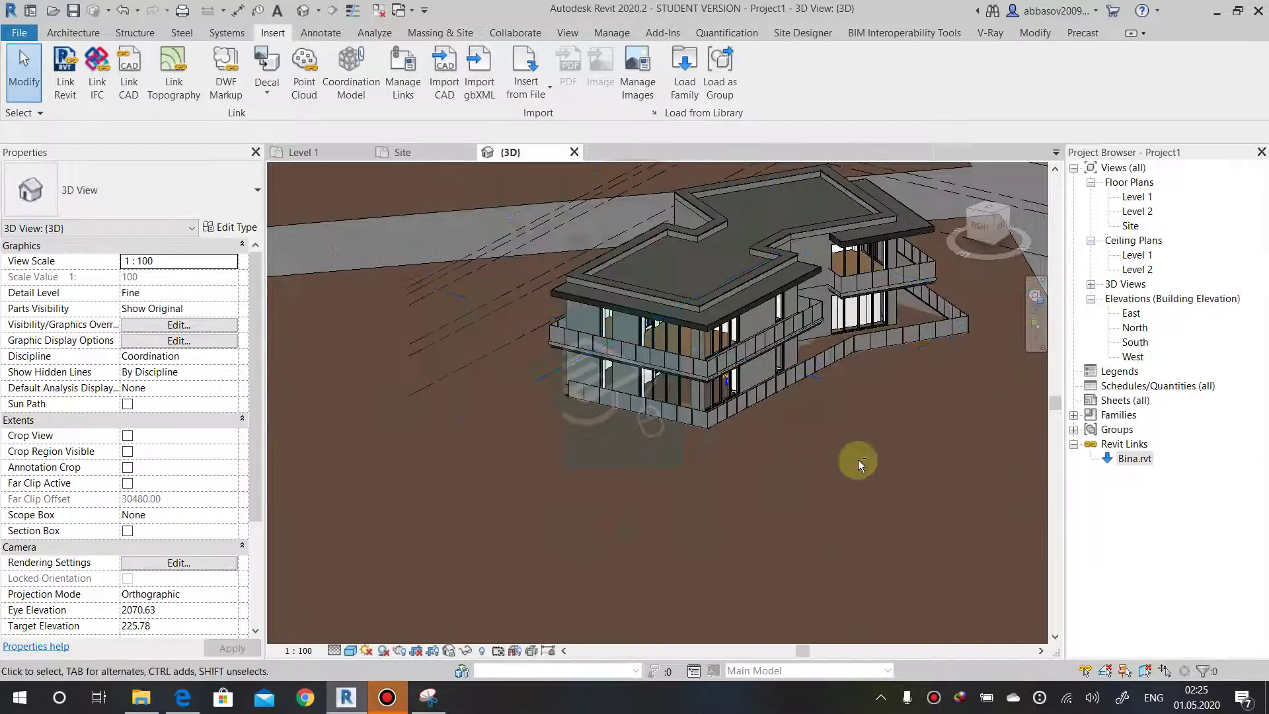
{"action": "scroll", "coordinate": [1014, 482], "scroll_direction": "up", "scroll_amount": 3}
{"action": "scroll", "coordinate": [1009, 485], "scroll_direction": "up", "scroll_amount": 2}
Orbit around the site, then select and deselect the Bina.rvt link.
{"action": "mouse_move", "coordinate": [989, 462]}
{"action": "middle_mouse_down"}
{"action": "mouse_move", "coordinate": [758, 462]}
{"action": "mouse_move", "coordinate": [807, 453]}
{"action": "mouse_move", "coordinate": [825, 487]}
{"action": "mouse_move", "coordinate": [776, 419]}
{"action": "middle_mouse_up"}
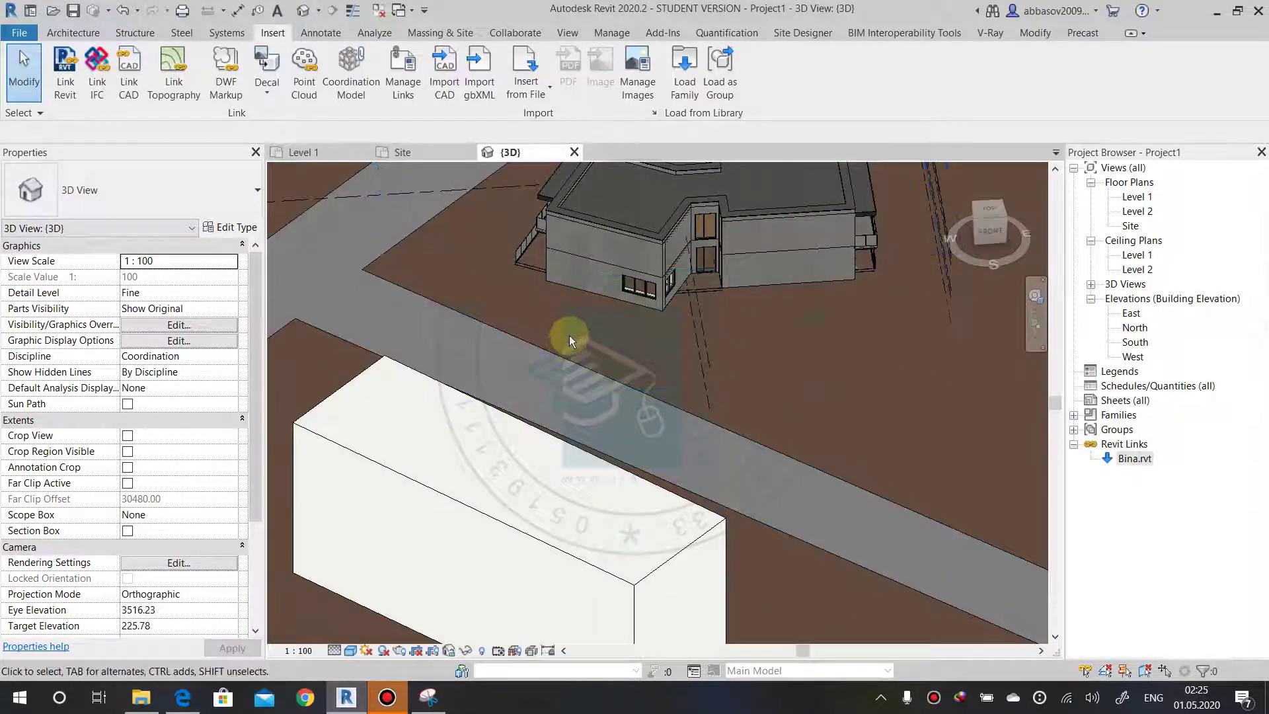
{"action": "scroll", "coordinate": [571, 343], "scroll_direction": "down", "scroll_amount": 1}
{"action": "scroll", "coordinate": [571, 342], "scroll_direction": "down", "scroll_amount": 1}
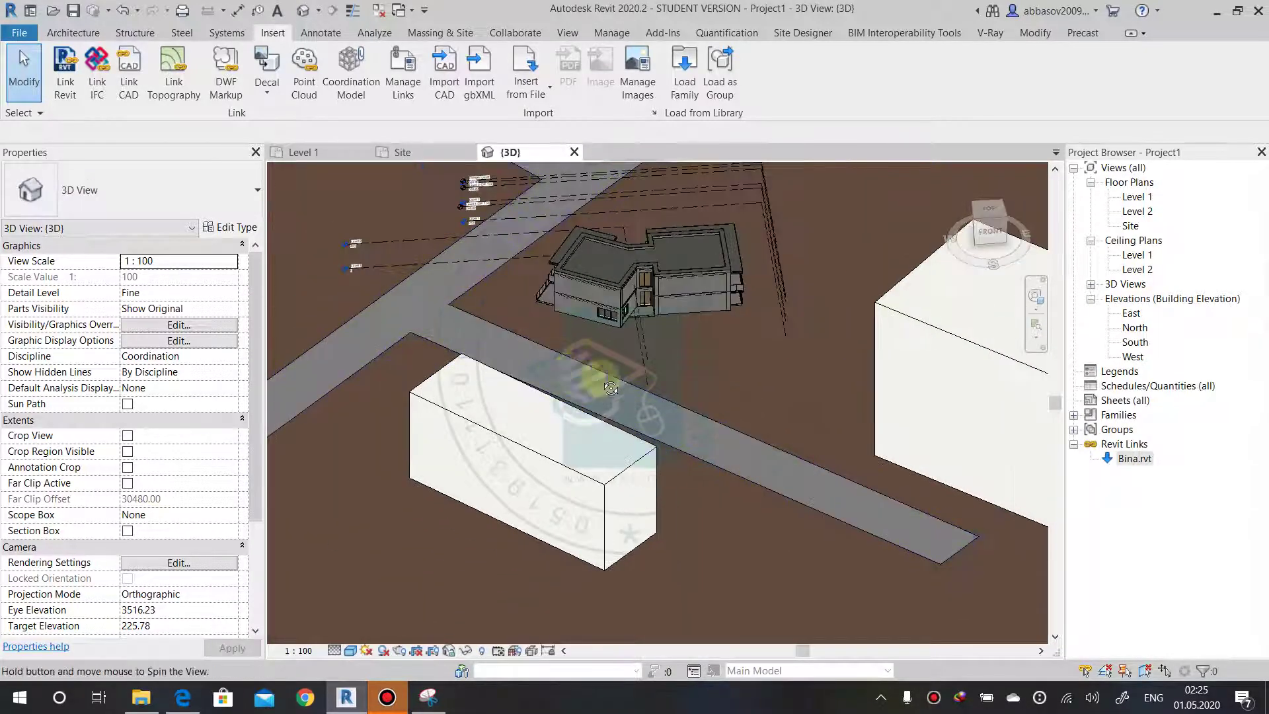
{"action": "middle_click_drag", "start_coordinate": [561, 358], "coordinate": [612, 387], "text": "shift"}
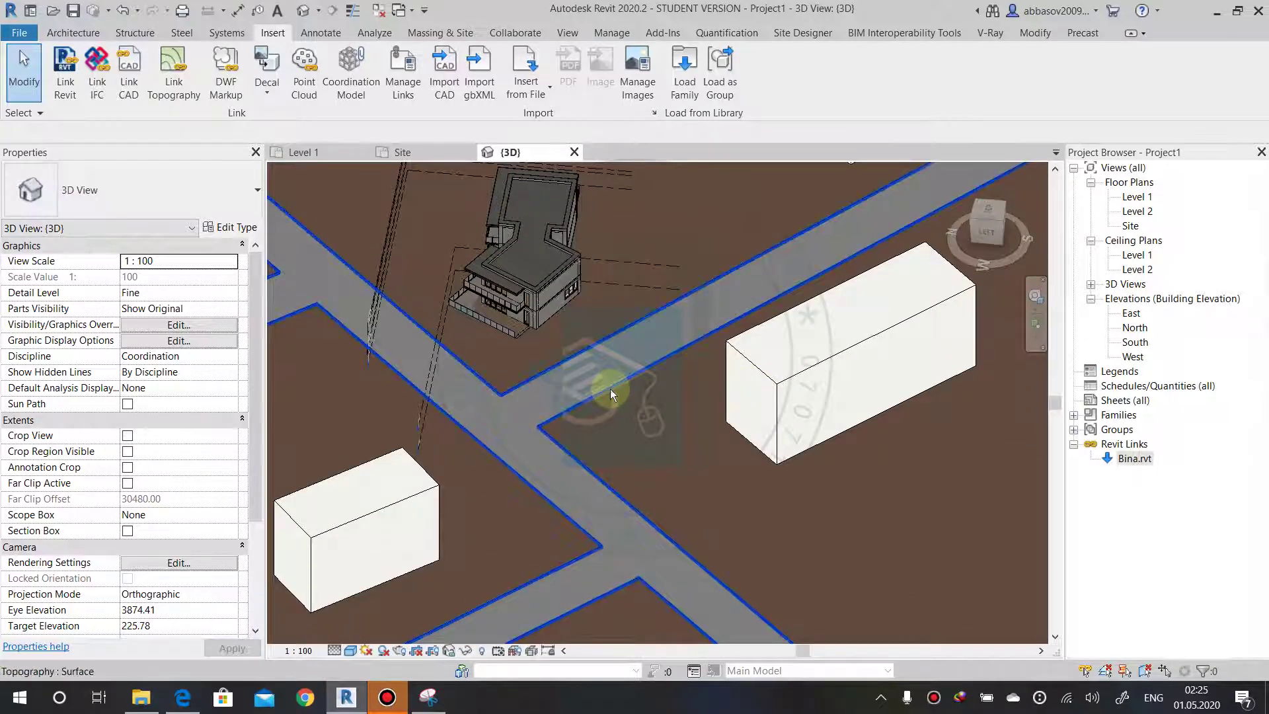
{"action": "scroll", "coordinate": [703, 356], "scroll_direction": "down", "scroll_amount": 1}
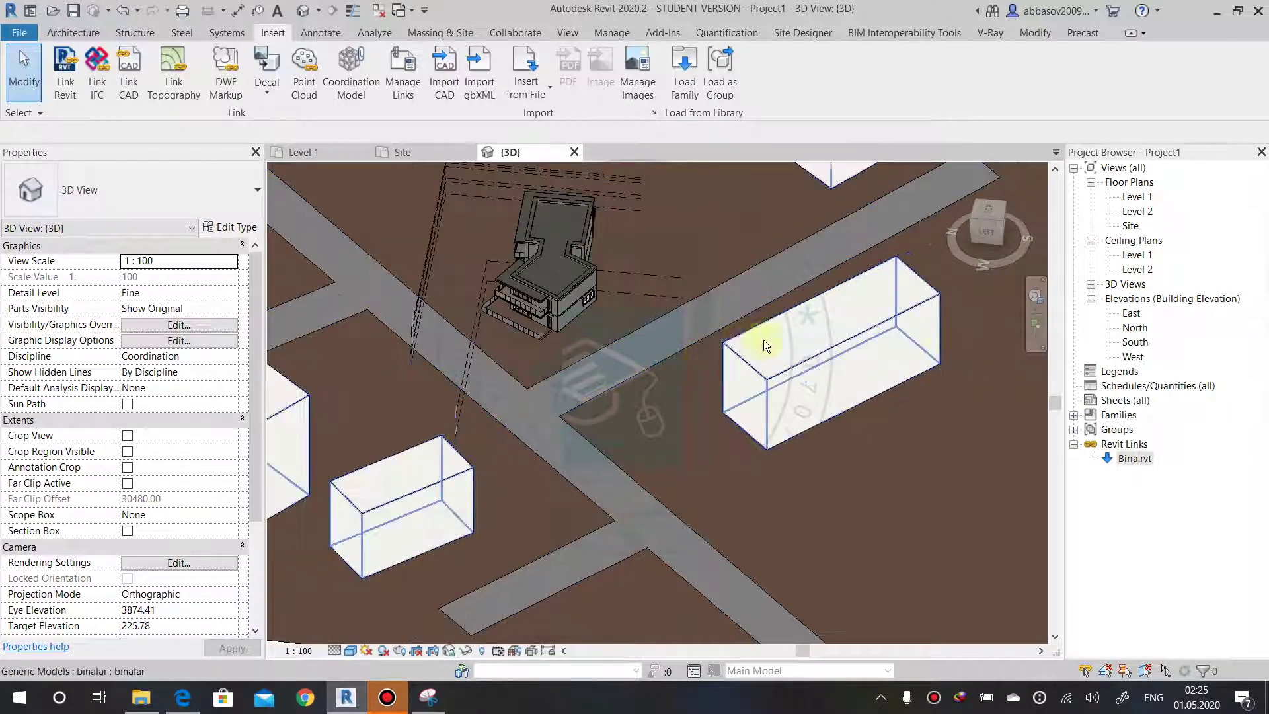
{"action": "left_click", "coordinate": [1134, 458]}
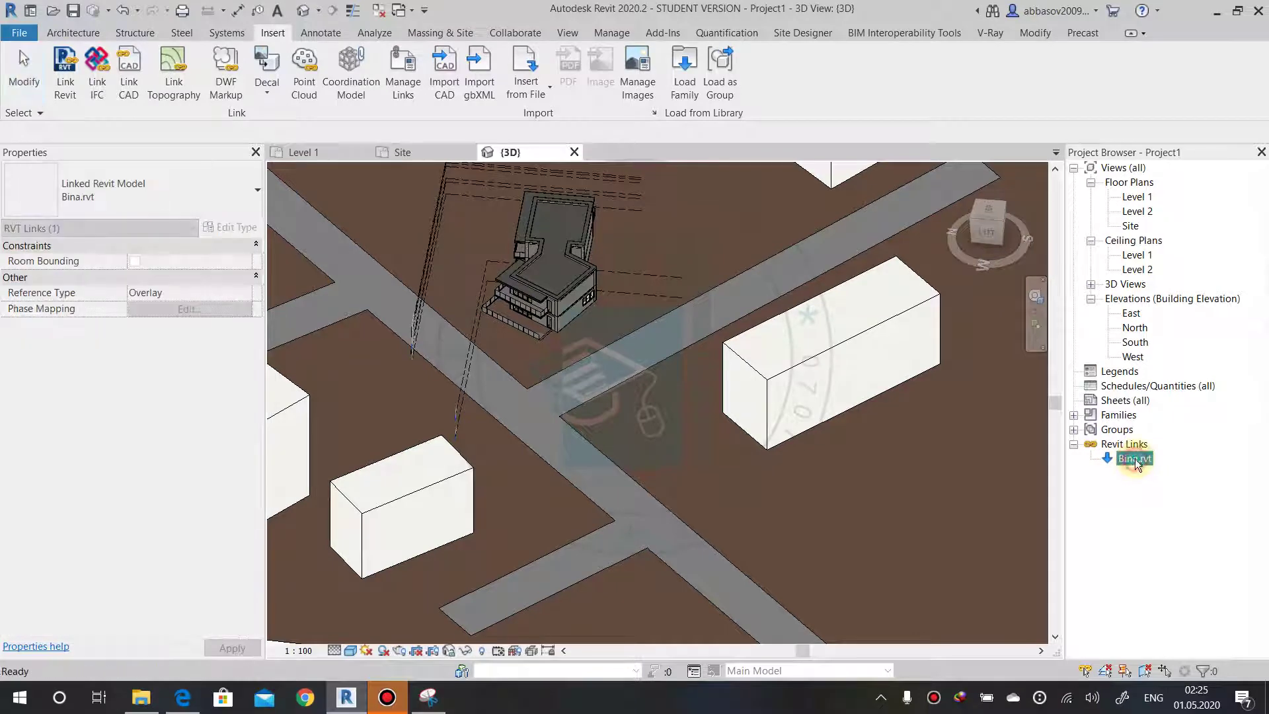
{"action": "left_click", "coordinate": [883, 513]}
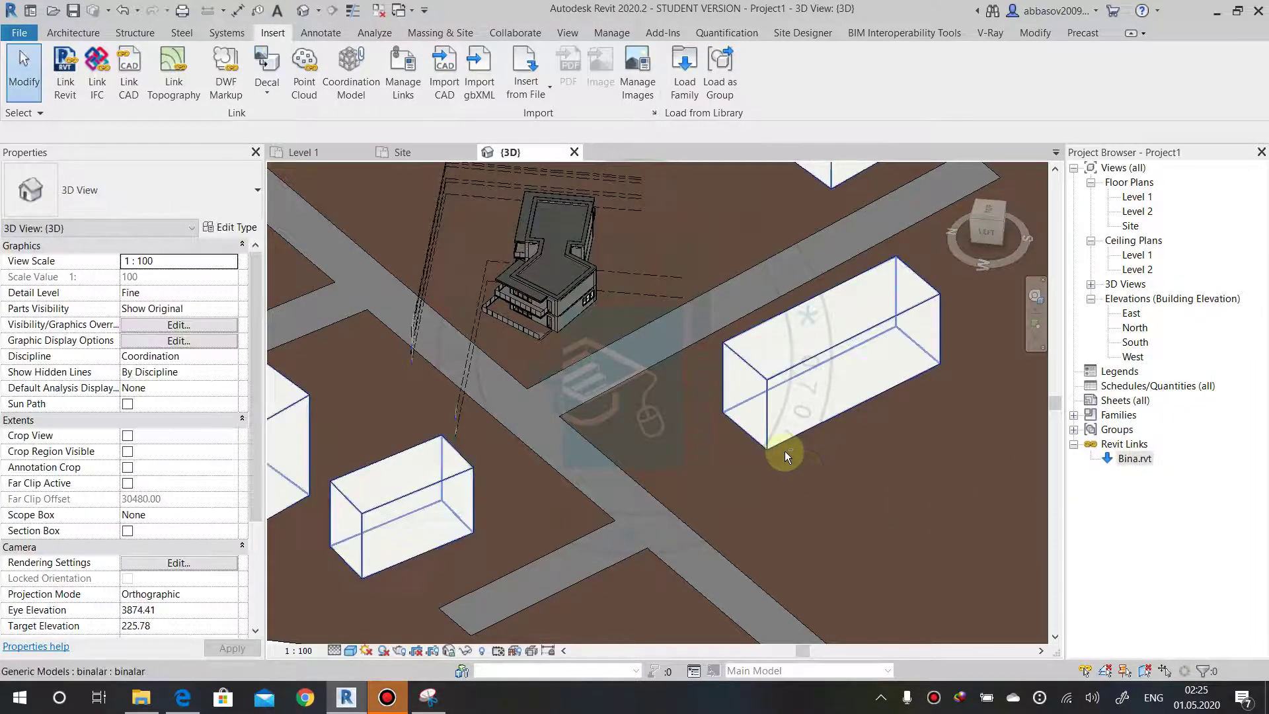
Inspect the linked building's levels in the South elevation, then return to the 3D view.
{"action": "double_click", "coordinate": [1133, 343]}
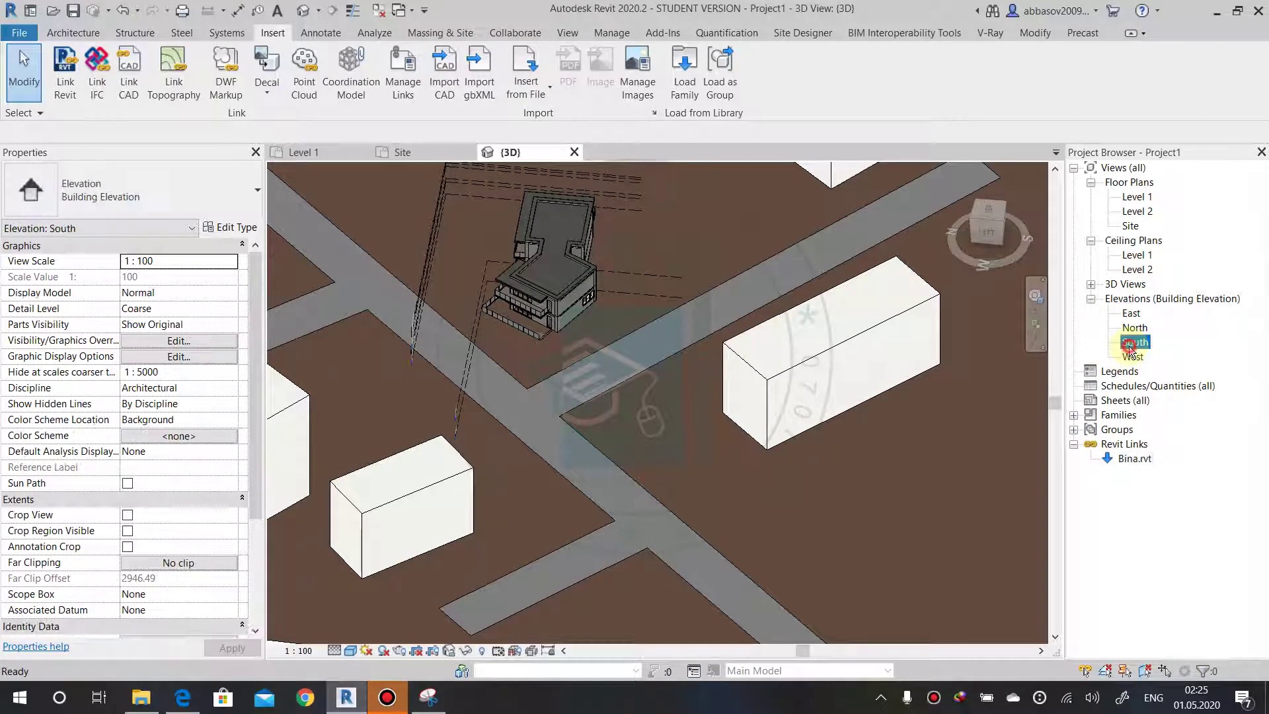
{"action": "scroll", "coordinate": [667, 449], "scroll_direction": "up", "scroll_amount": 2}
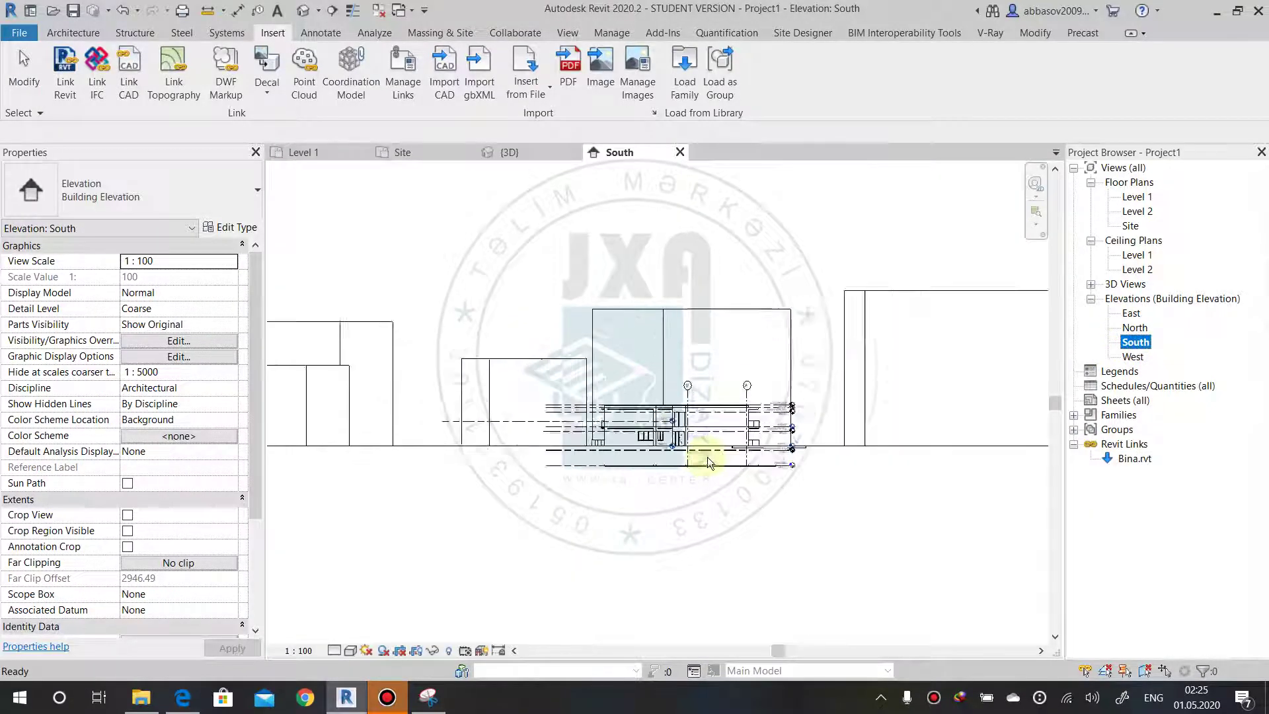
{"action": "scroll", "coordinate": [727, 453], "scroll_direction": "up", "scroll_amount": 2}
{"action": "scroll", "coordinate": [813, 458], "scroll_direction": "up", "scroll_amount": 2}
{"action": "scroll", "coordinate": [829, 453], "scroll_direction": "up", "scroll_amount": 2}
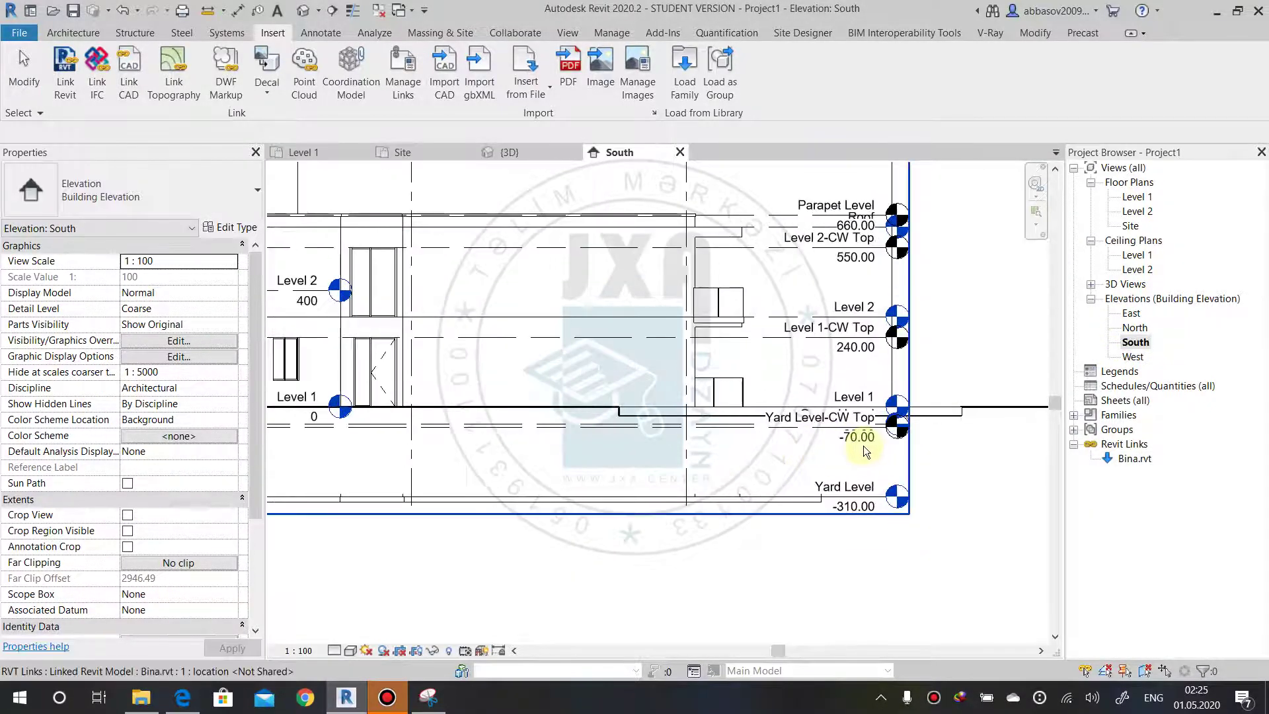
{"action": "scroll", "coordinate": [848, 407], "scroll_direction": "down", "scroll_amount": 2}
{"action": "scroll", "coordinate": [660, 423], "scroll_direction": "down", "scroll_amount": 3}
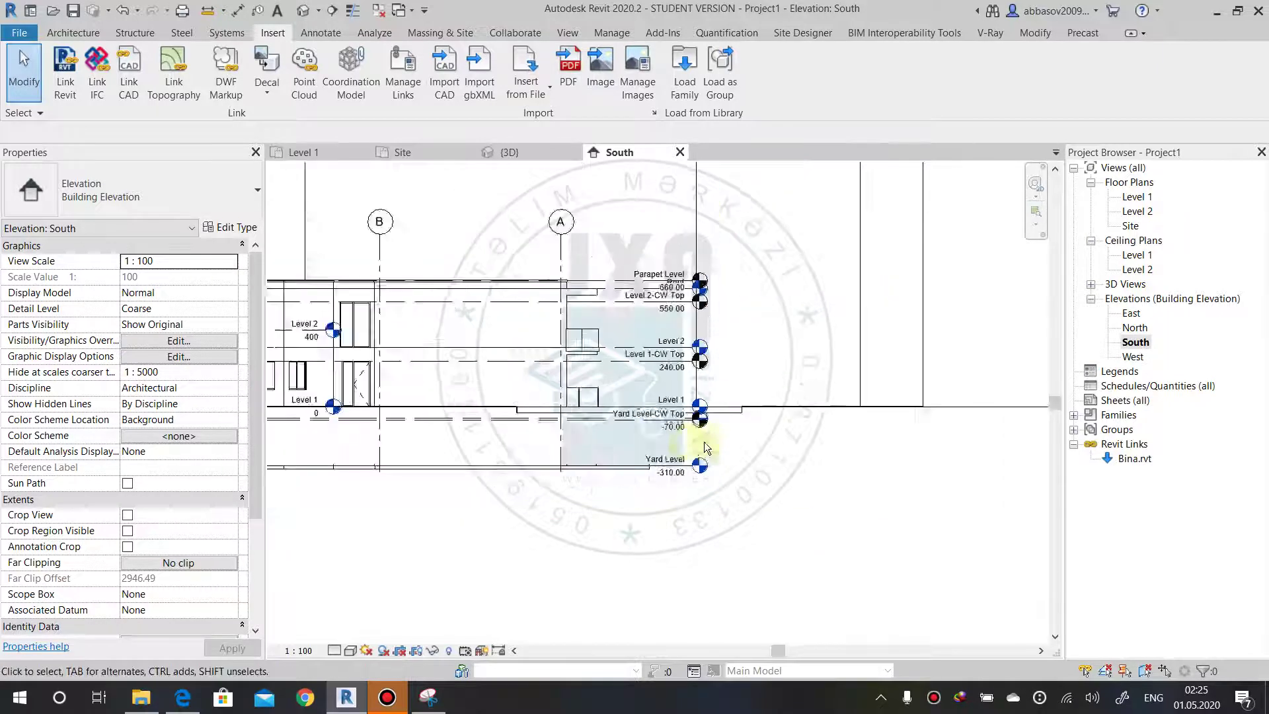
{"action": "scroll", "coordinate": [529, 436], "scroll_direction": "down", "scroll_amount": 2}
{"action": "middle_click_drag", "start_coordinate": [265, 392], "coordinate": [551, 402]}
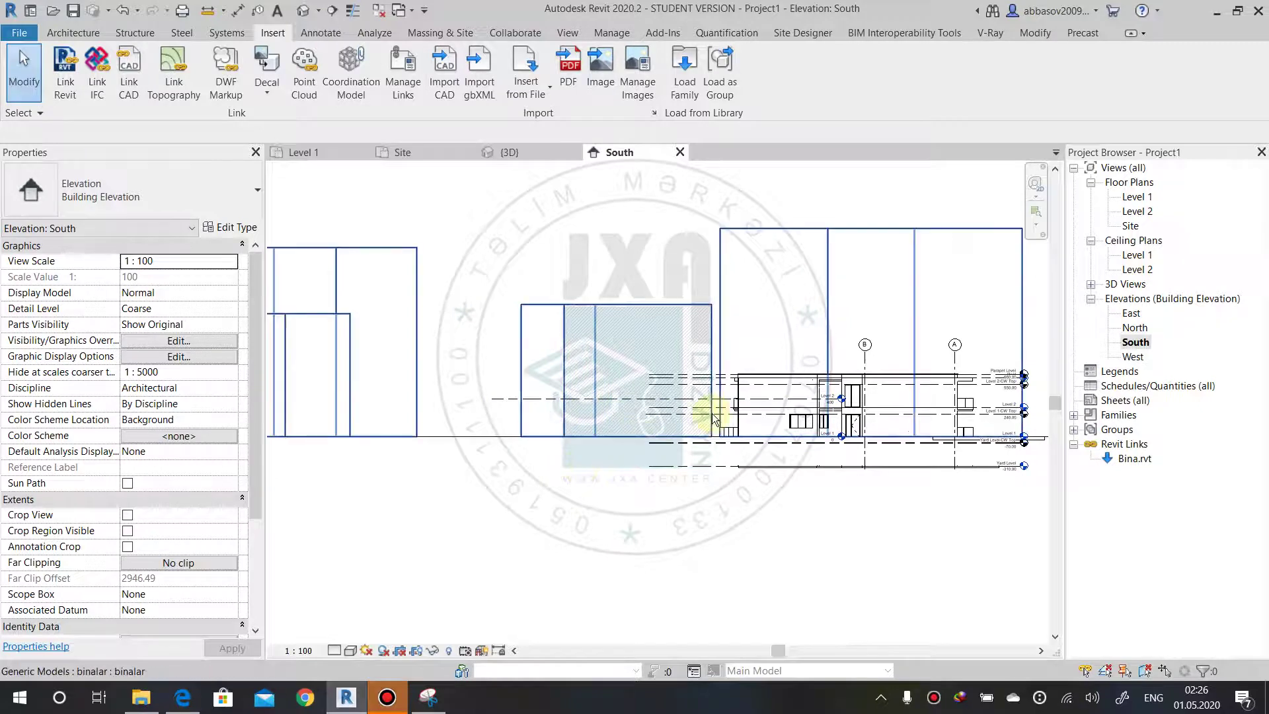
{"action": "left_click", "coordinate": [302, 11]}
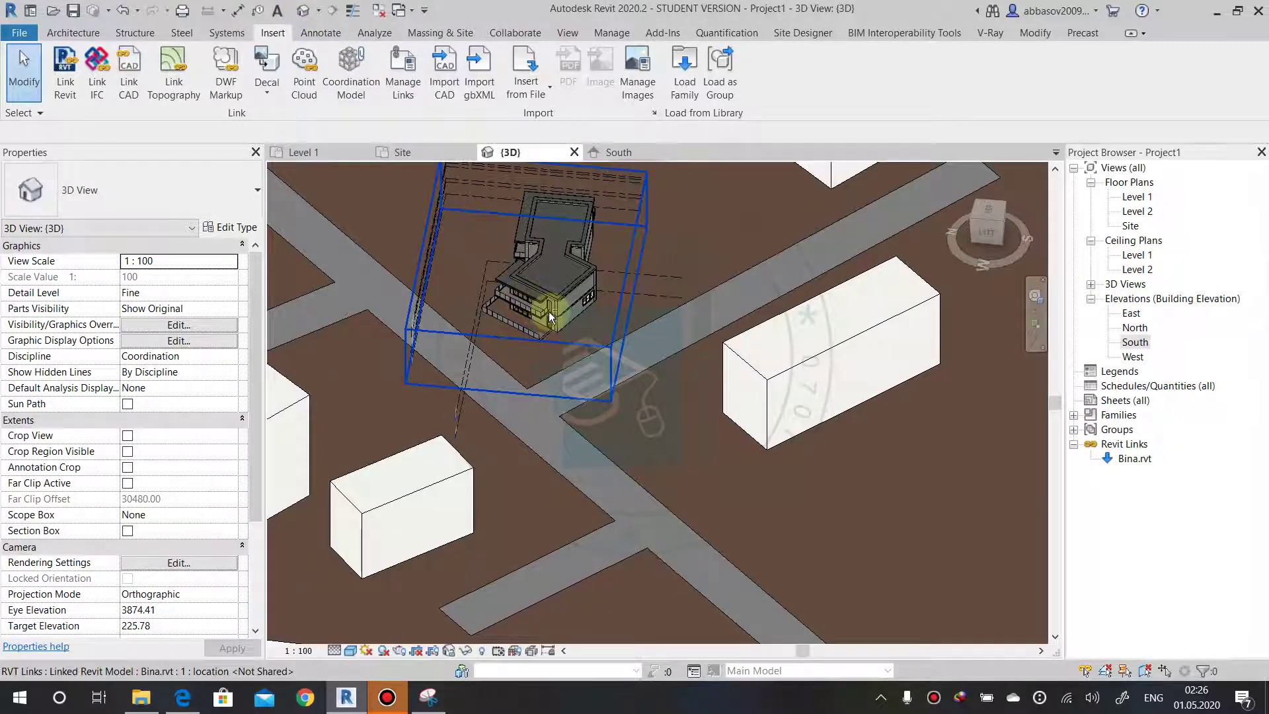
Orbit the 3D view around the linked Bina building, selecting and deselecting it.
{"action": "mouse_move", "coordinate": [549, 312]}
{"action": "middle_mouse_down", "text": "shift"}
{"action": "mouse_move", "coordinate": [468, 275]}
{"action": "mouse_move", "coordinate": [563, 260]}
{"action": "mouse_move", "coordinate": [581, 303]}
{"action": "mouse_move", "coordinate": [604, 293]}
{"action": "middle_mouse_up", "text": "shift"}
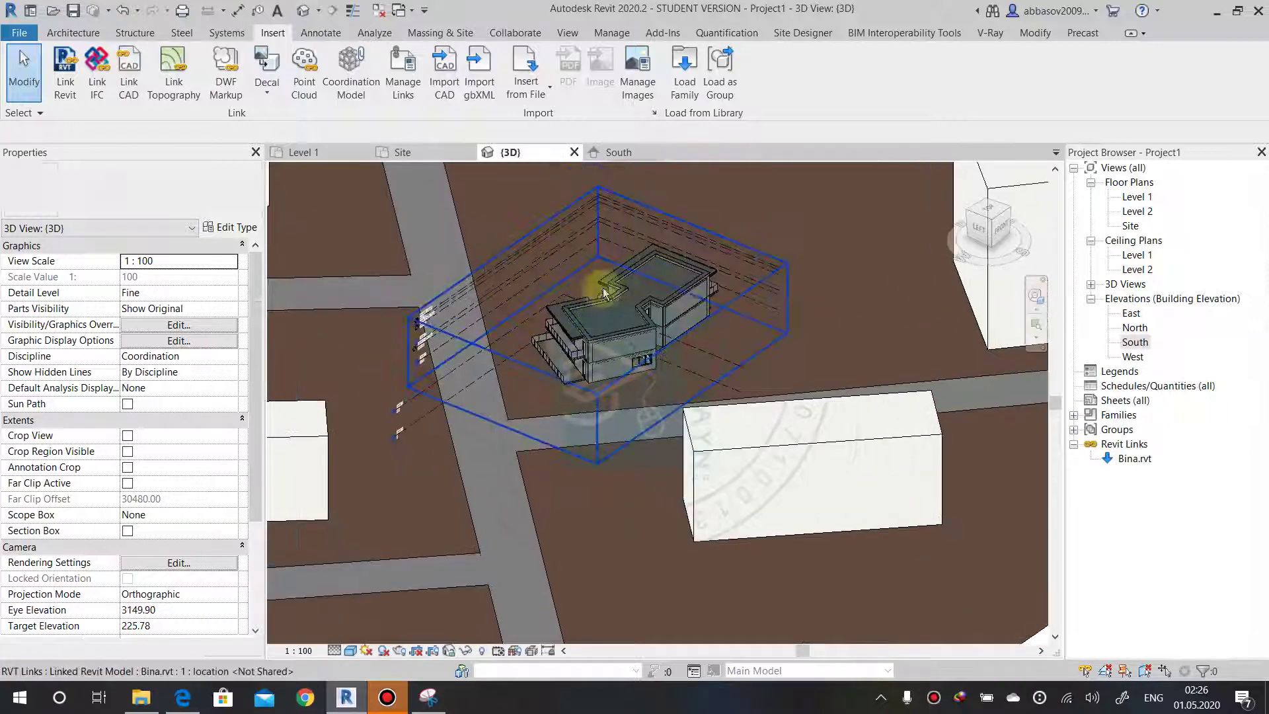
{"action": "left_click", "coordinate": [604, 293]}
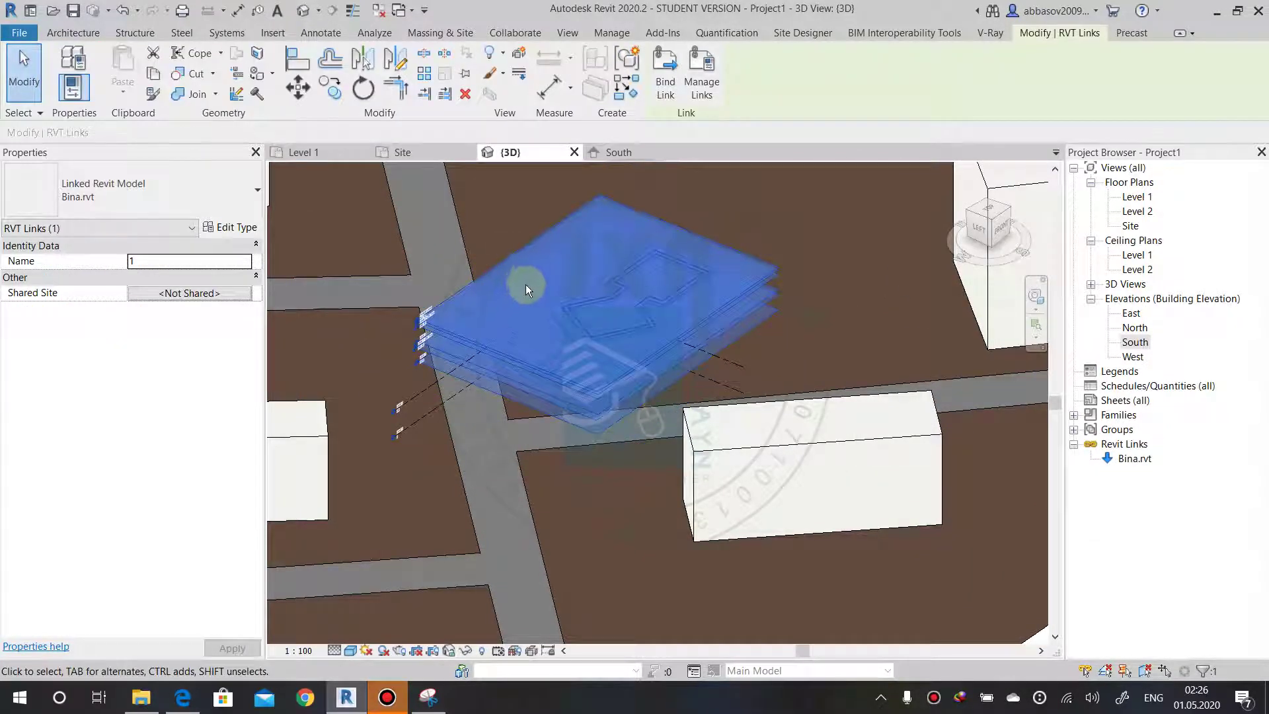
{"action": "mouse_move", "coordinate": [794, 303]}
{"action": "middle_mouse_down", "text": "shift"}
{"action": "mouse_move", "coordinate": [780, 330]}
{"action": "mouse_move", "coordinate": [621, 320]}
{"action": "mouse_move", "coordinate": [842, 312]}
{"action": "middle_mouse_up", "text": "shift"}
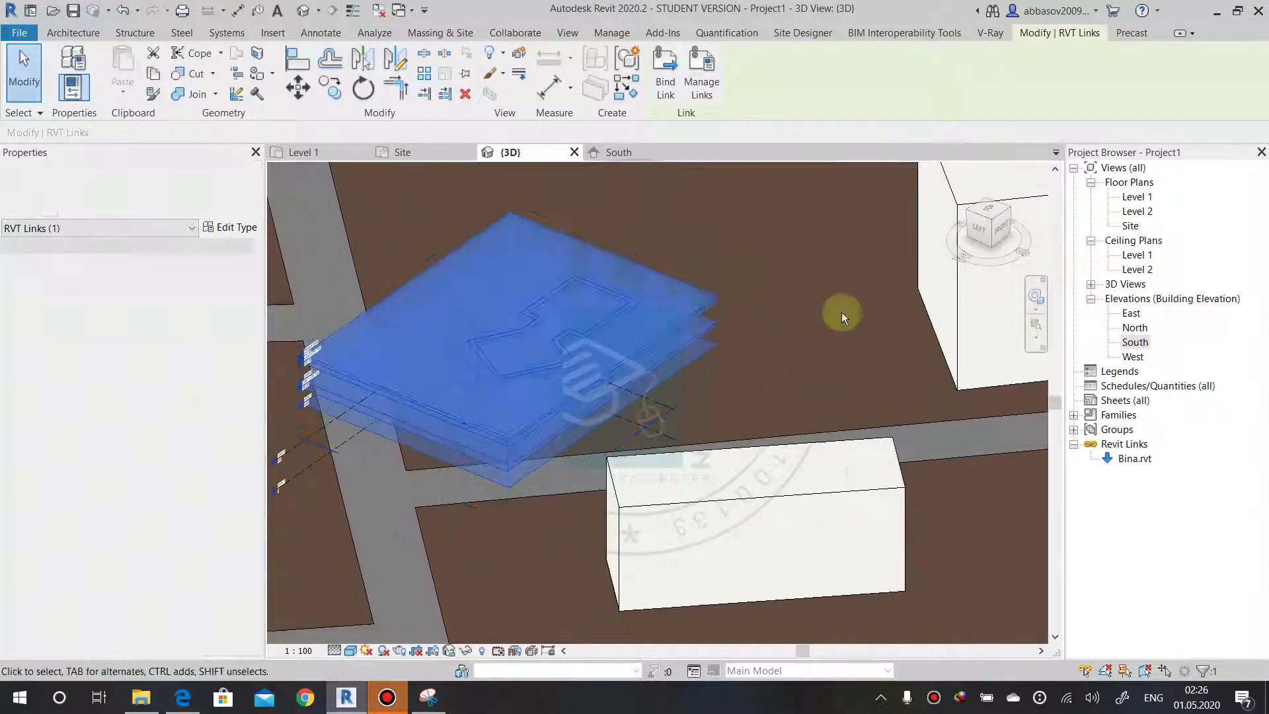
{"action": "key", "text": "Escape"}
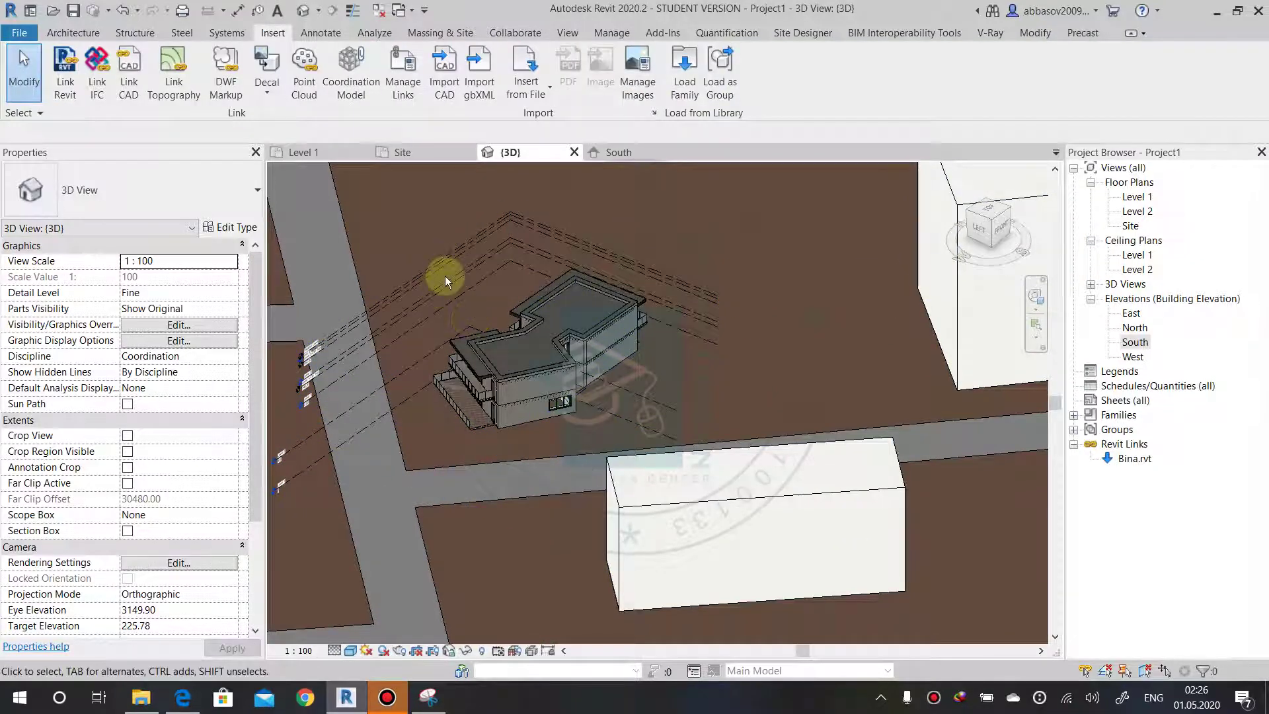
{"action": "middle_click_drag", "start_coordinate": [363, 368], "coordinate": [455, 363], "text": "shift"}
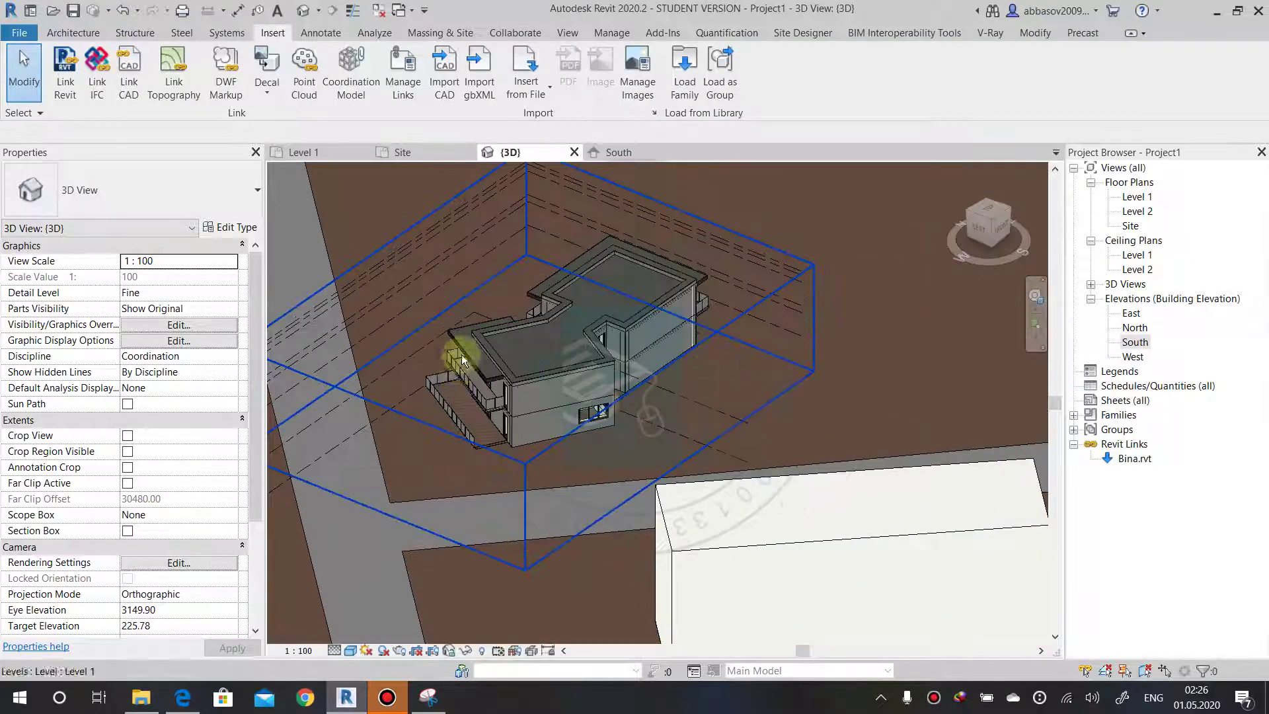
Confirm Bina.rvt is loaded as an Overlay link, then bring up Visibility/Graphics with VG.
{"action": "left_click", "coordinate": [405, 101]}
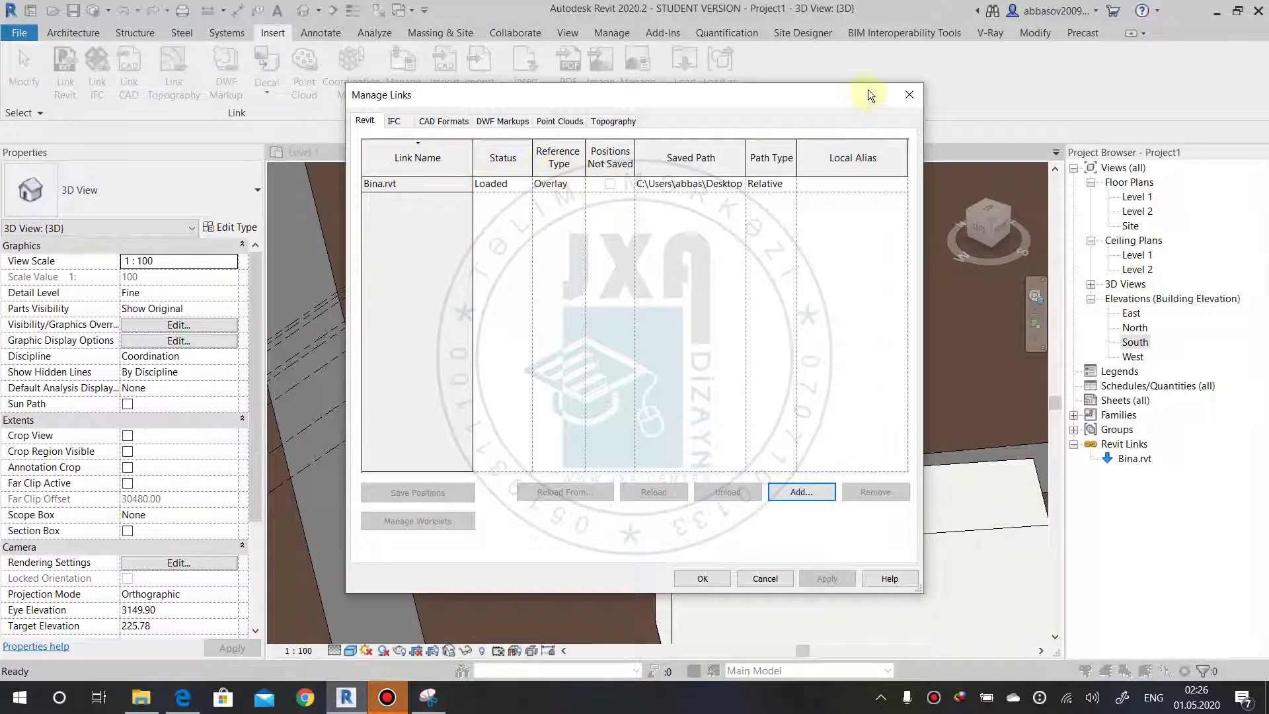
{"action": "left_click", "coordinate": [914, 95]}
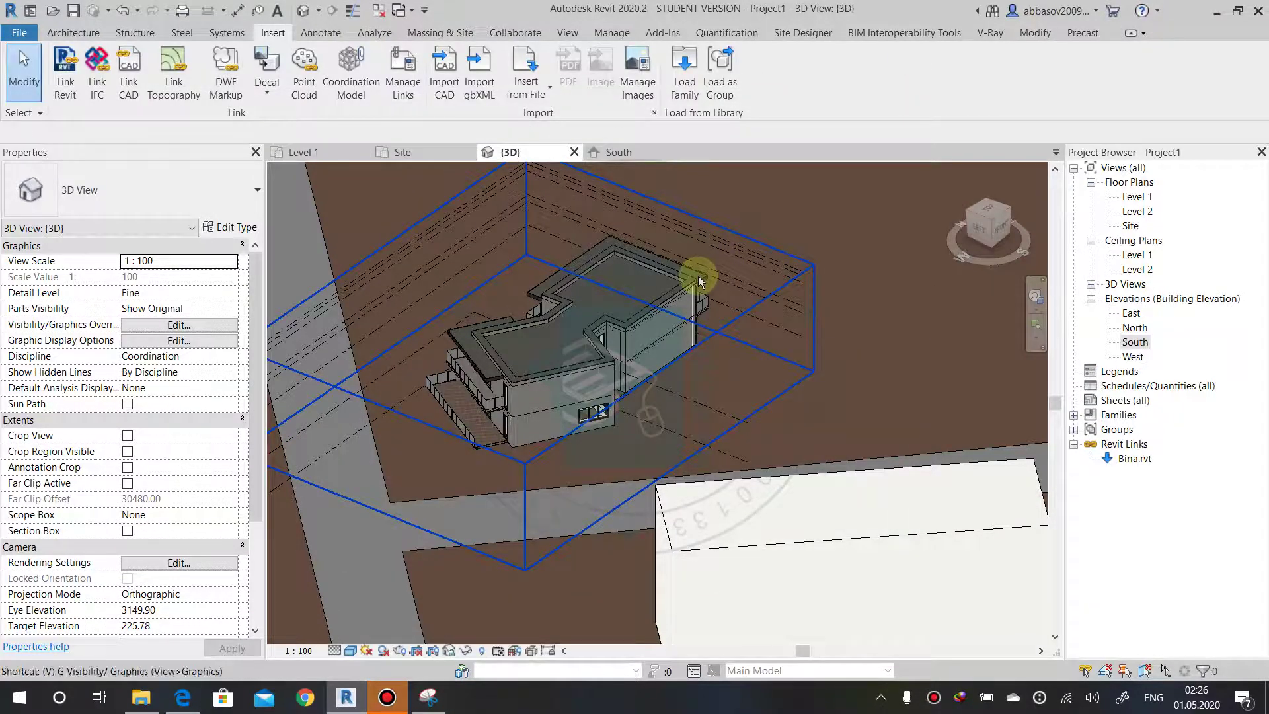
{"action": "key", "text": "v"}
{"action": "key", "text": "g"}
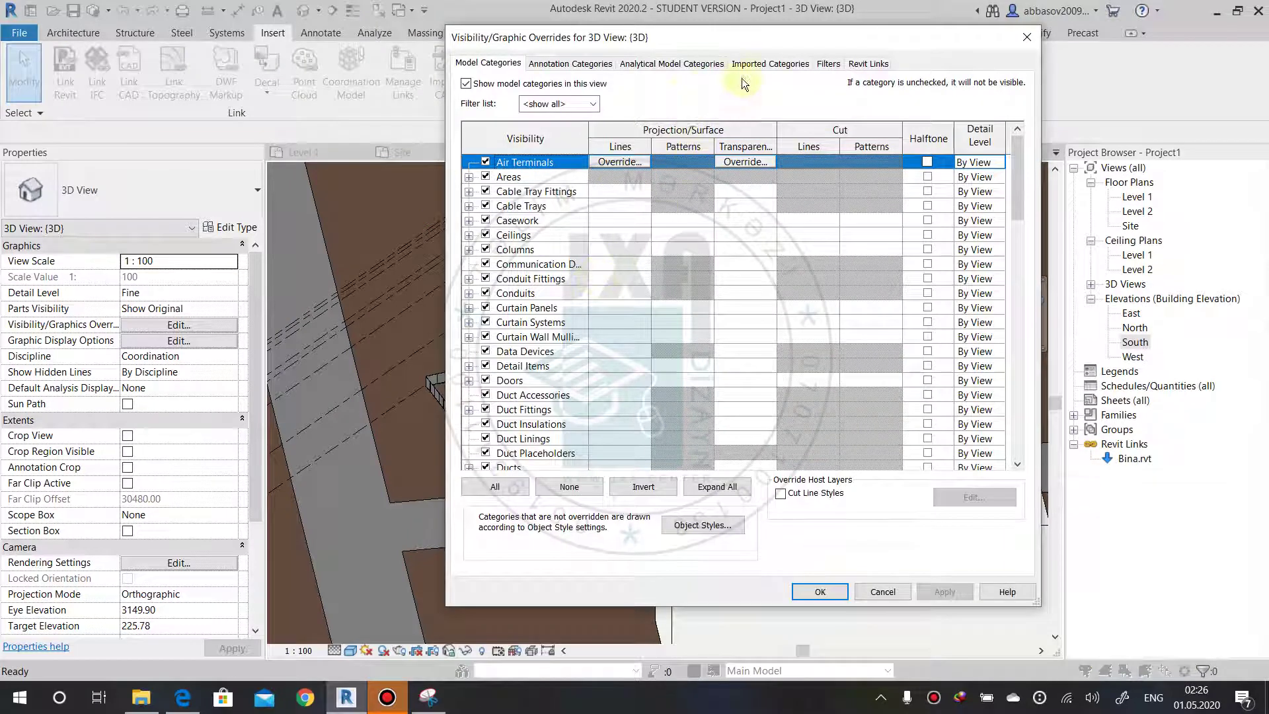
Set the Bina.rvt link display to Custom, with custom annotation category visibility.
{"action": "left_click", "coordinate": [852, 66]}
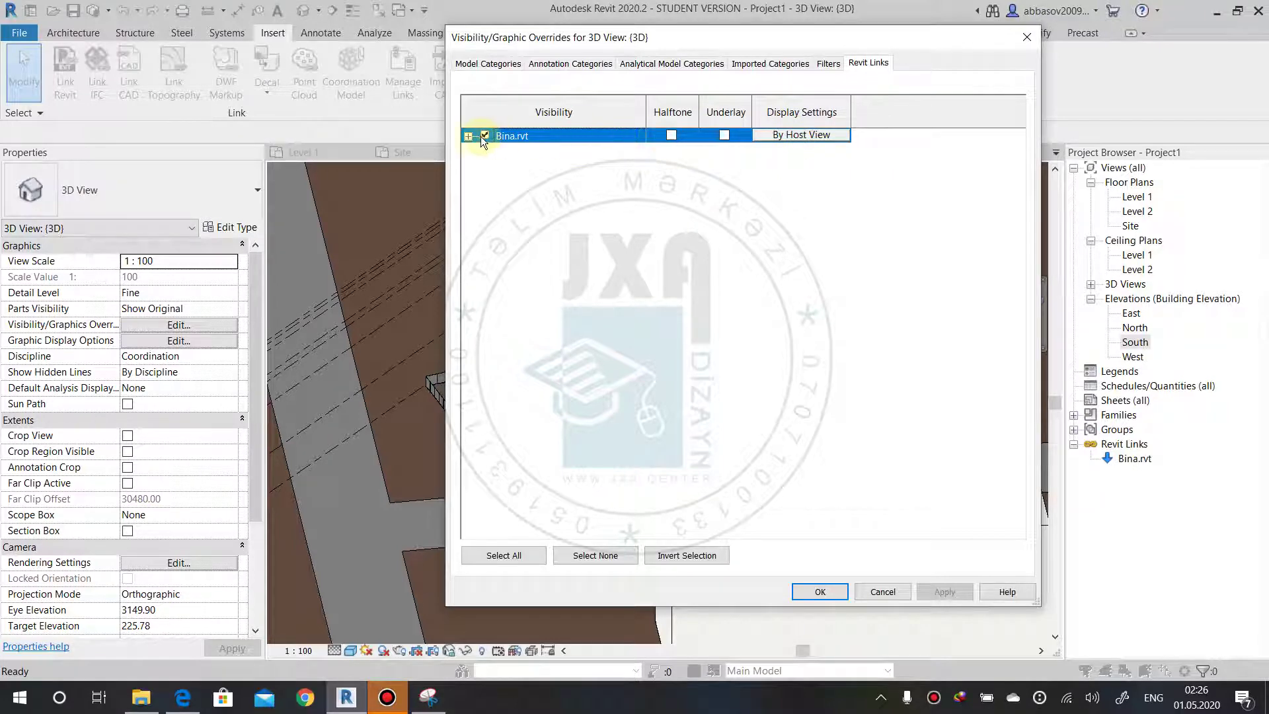
{"action": "left_click", "coordinate": [805, 136]}
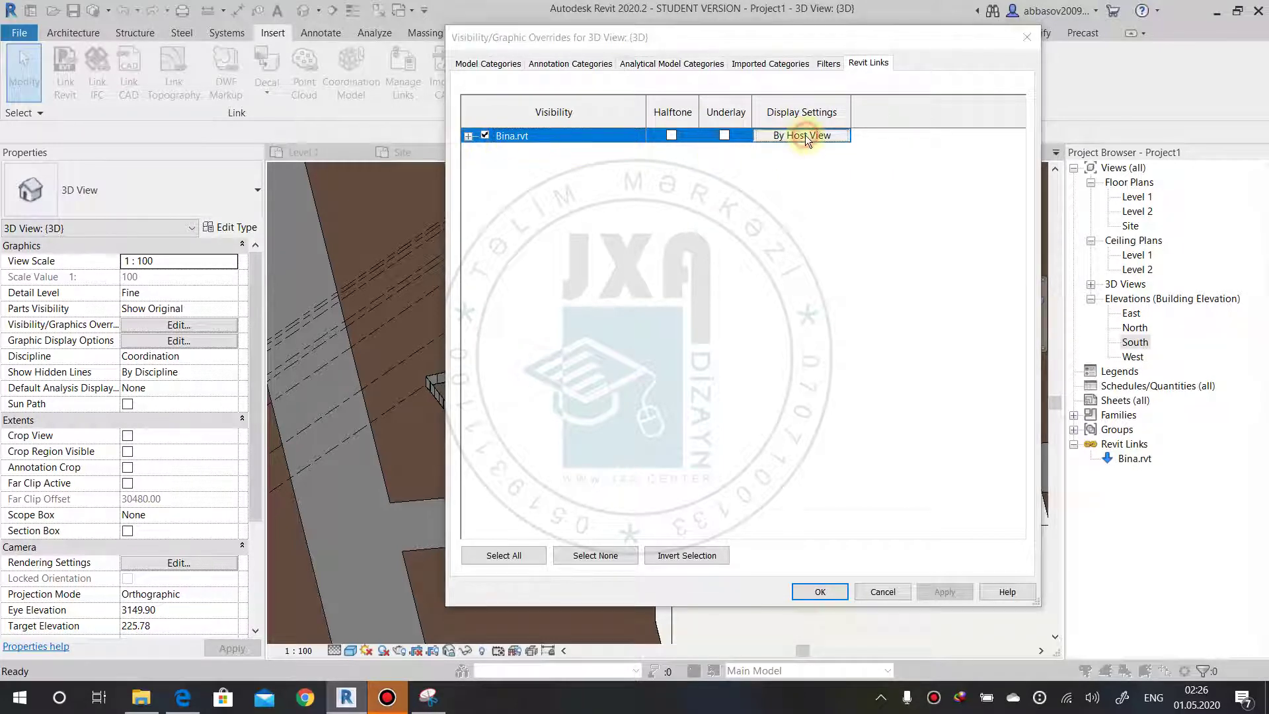
{"action": "left_click", "coordinate": [660, 140]}
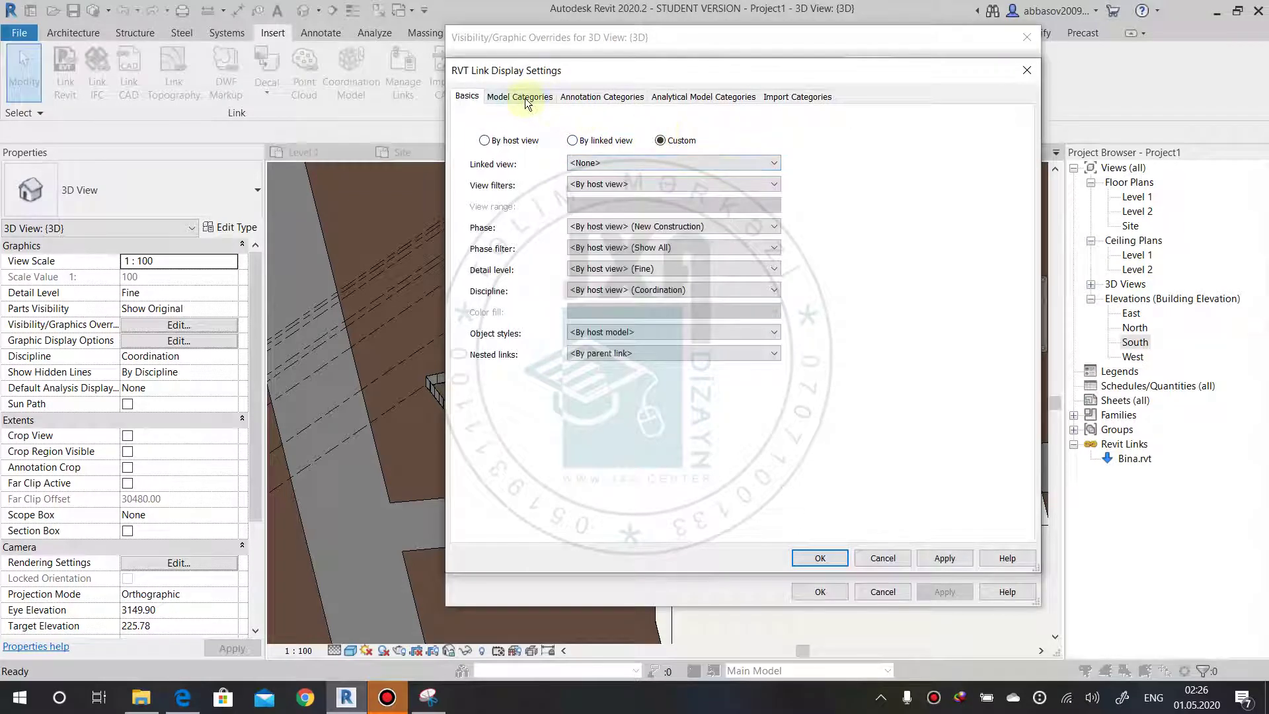
{"action": "left_click", "coordinate": [527, 99]}
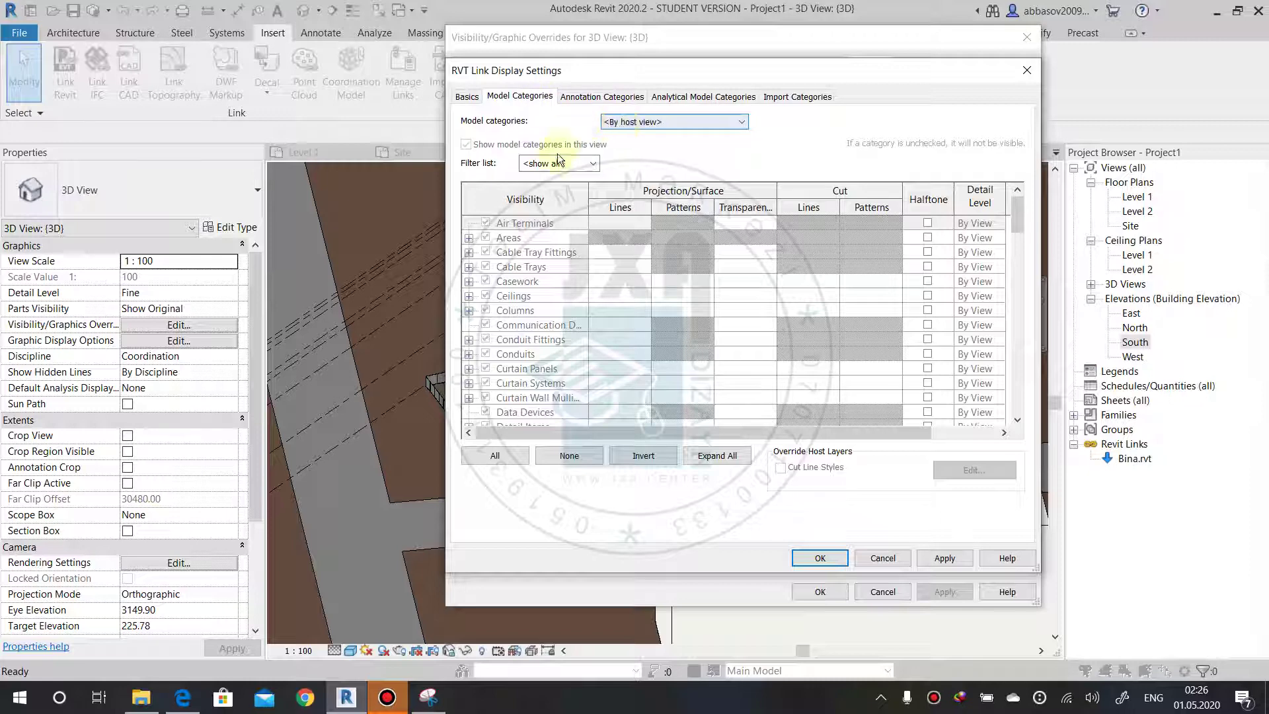
{"action": "left_click", "coordinate": [574, 97]}
{"action": "left_click", "coordinate": [651, 122]}
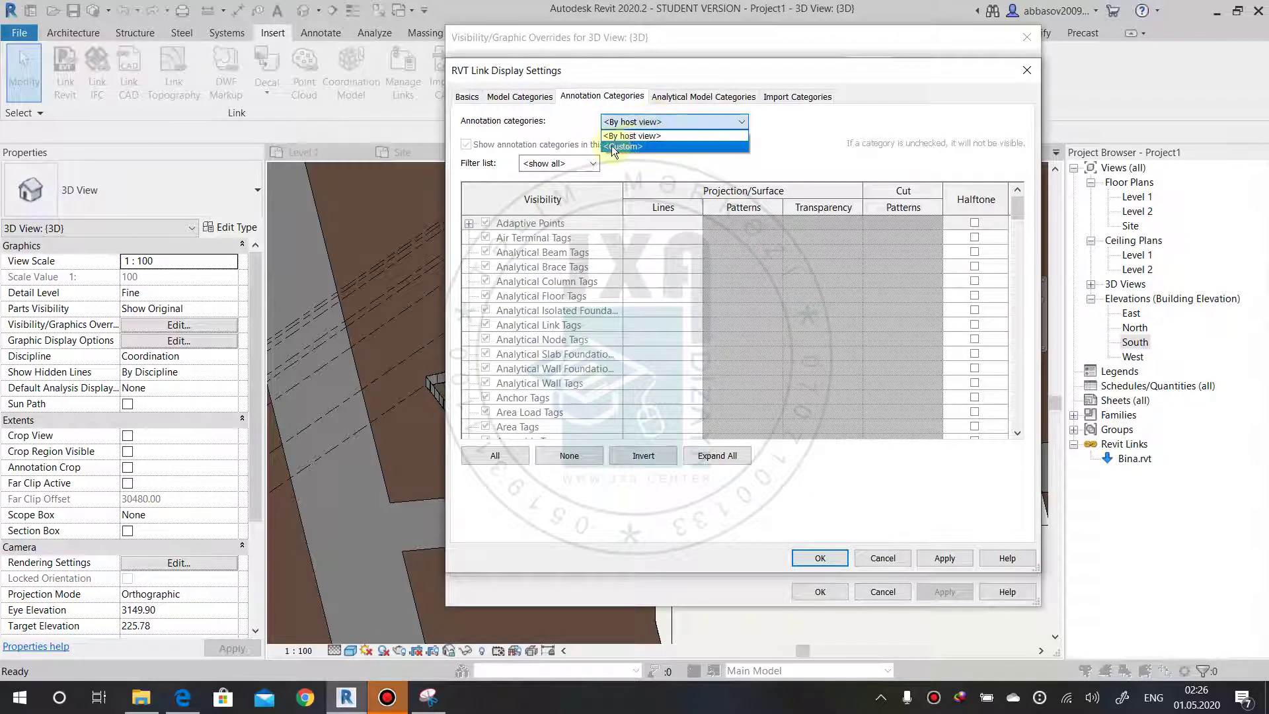
{"action": "left_click", "coordinate": [624, 147]}
Hide the link's Grids annotation category and confirm both dialogs.
{"action": "left_click", "coordinate": [527, 312]}
{"action": "scroll", "coordinate": [528, 312], "scroll_direction": "down", "scroll_amount": 10}
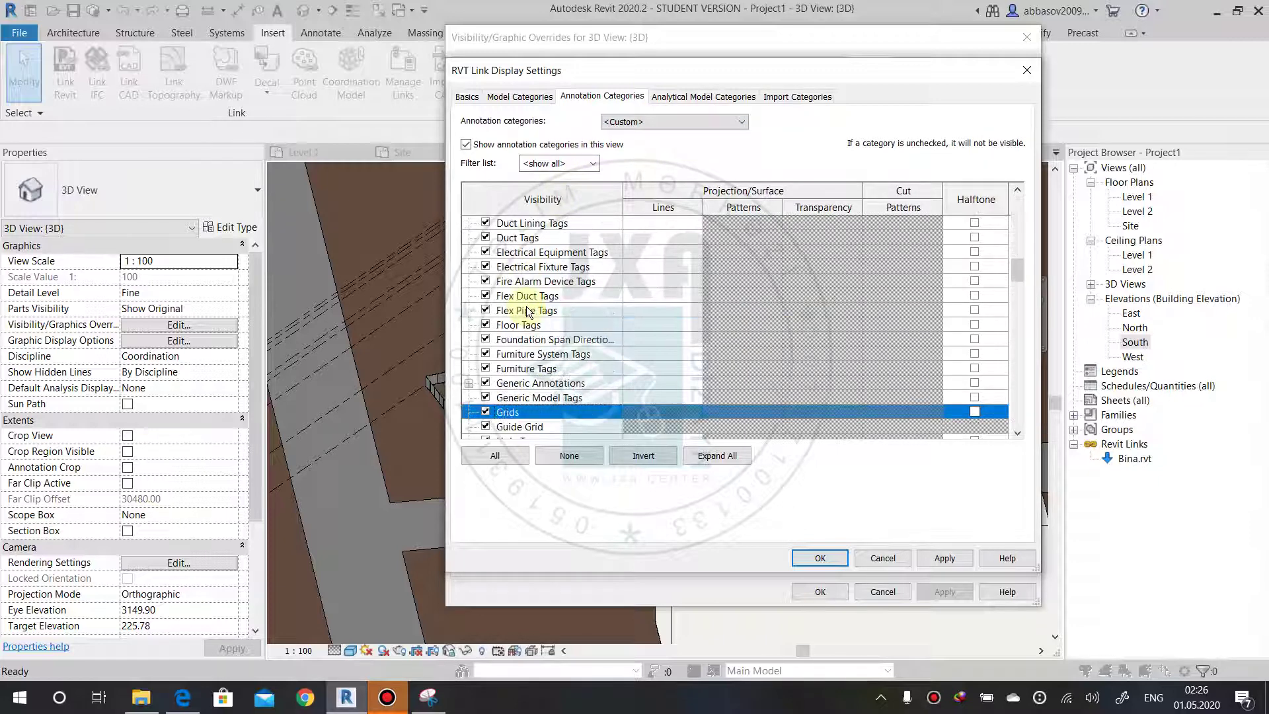
{"action": "left_click", "coordinate": [522, 382]}
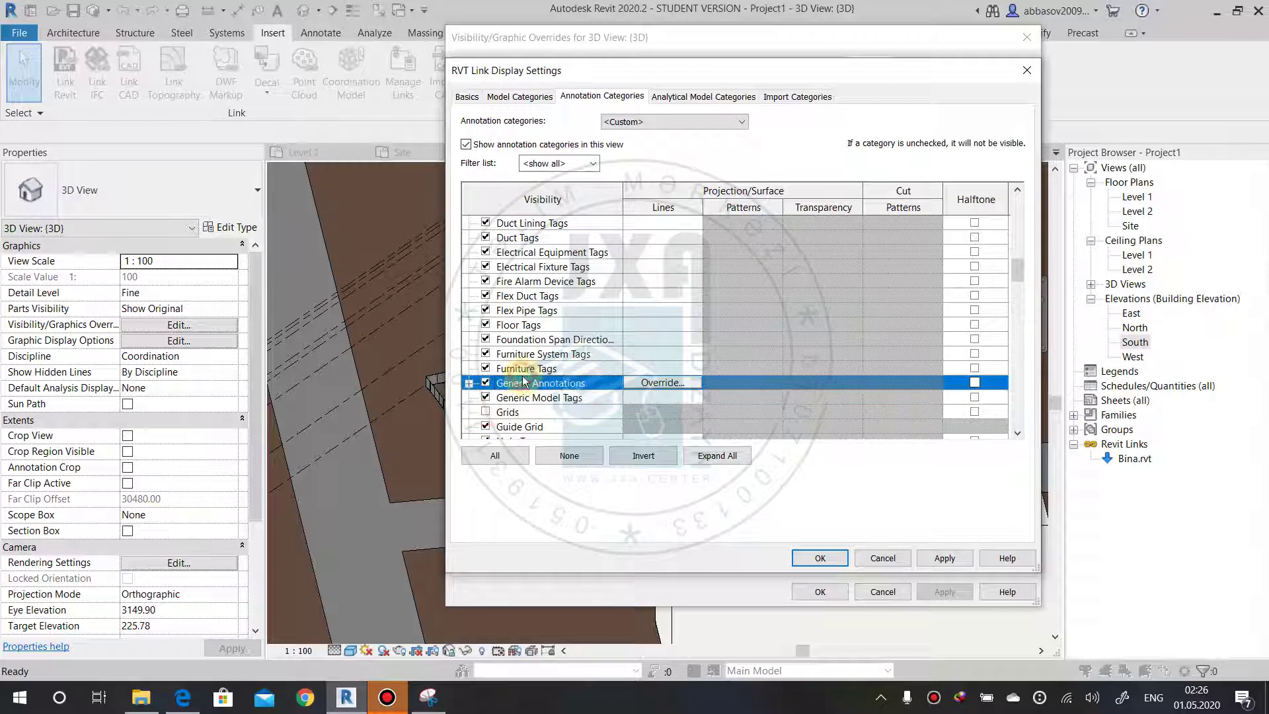
{"action": "key", "text": "c"}
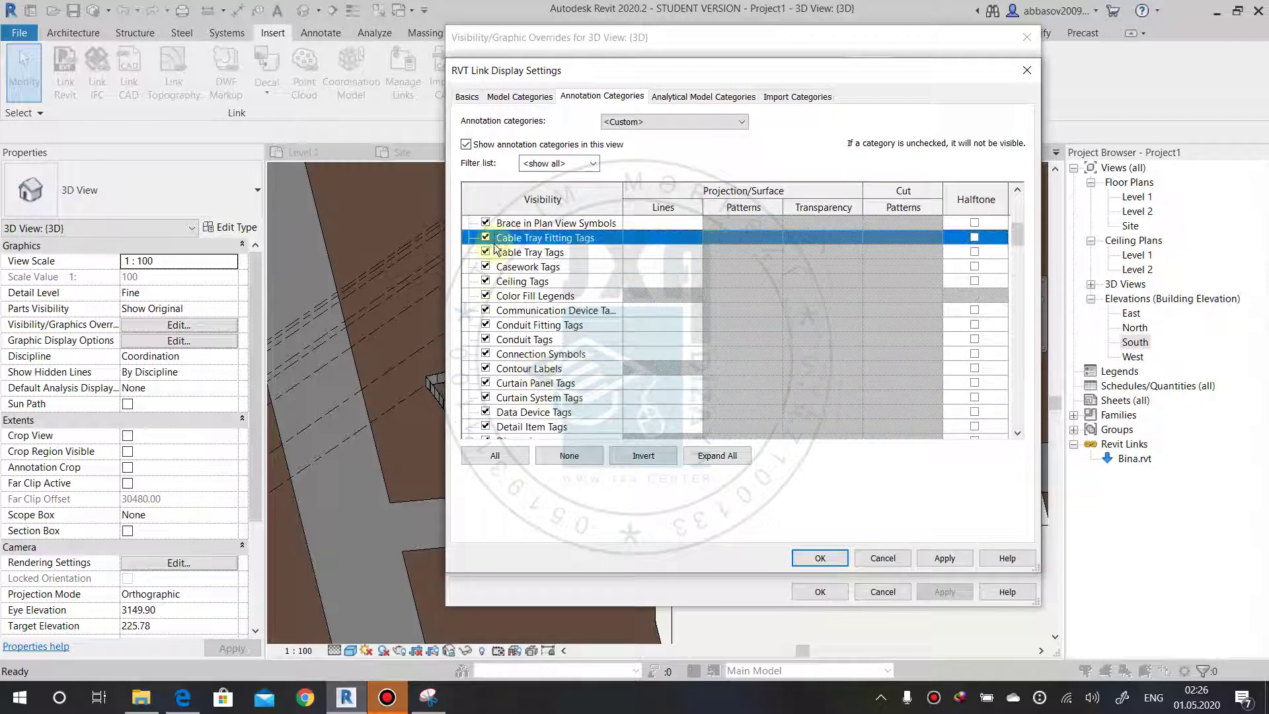
{"action": "key", "text": "s"}
{"action": "key", "text": "s"}
{"action": "key", "text": "s"}
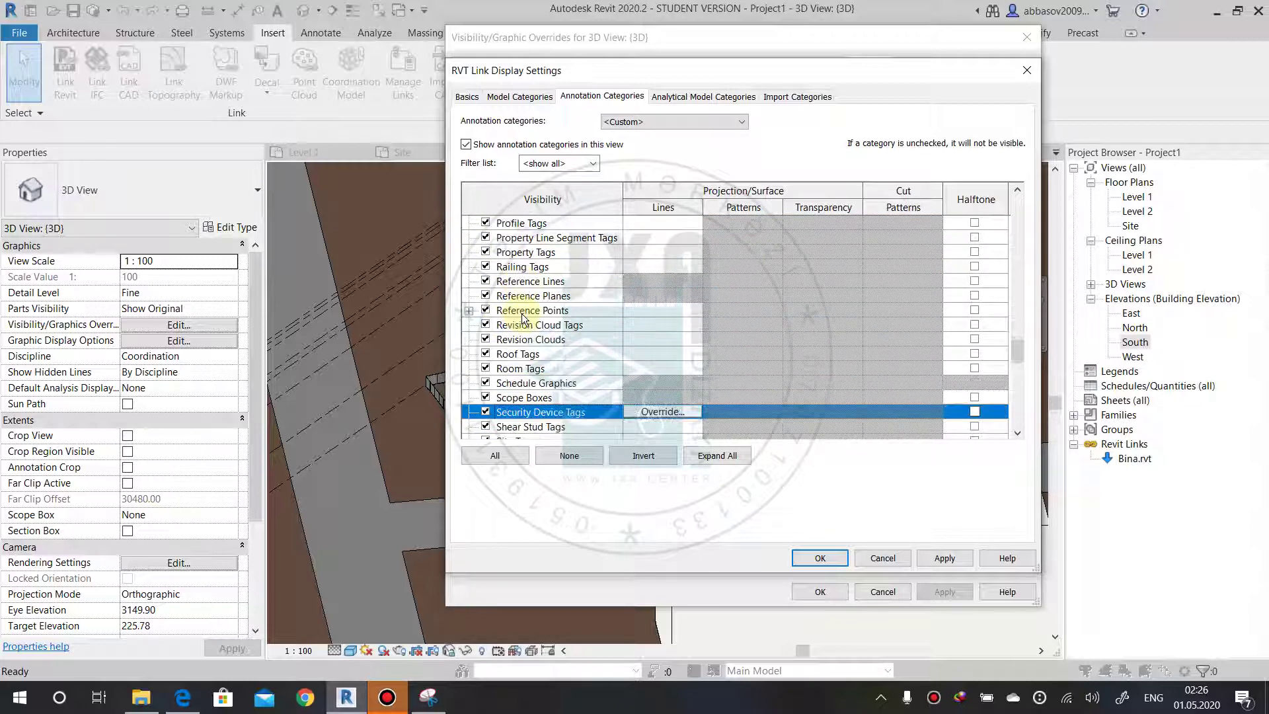
{"action": "scroll", "coordinate": [525, 370], "scroll_direction": "down", "scroll_amount": 1}
{"action": "scroll", "coordinate": [528, 416], "scroll_direction": "down", "scroll_amount": 1}
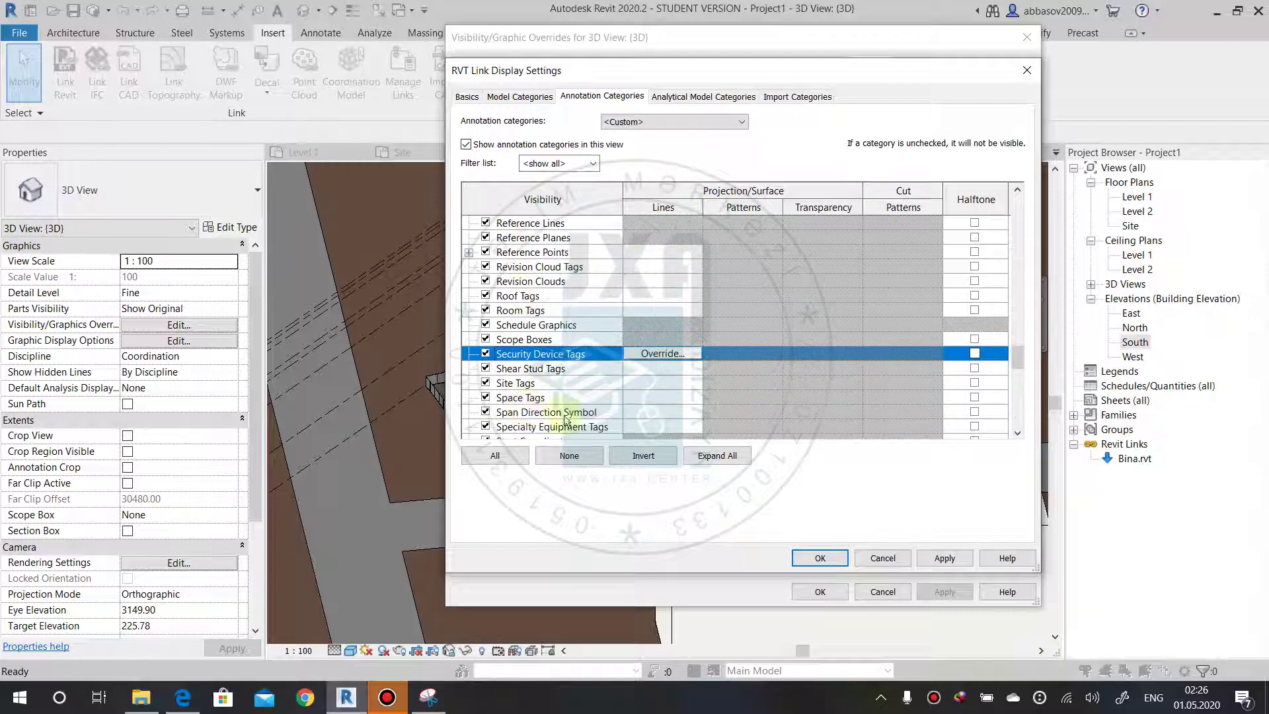
{"action": "left_click", "coordinate": [821, 558]}
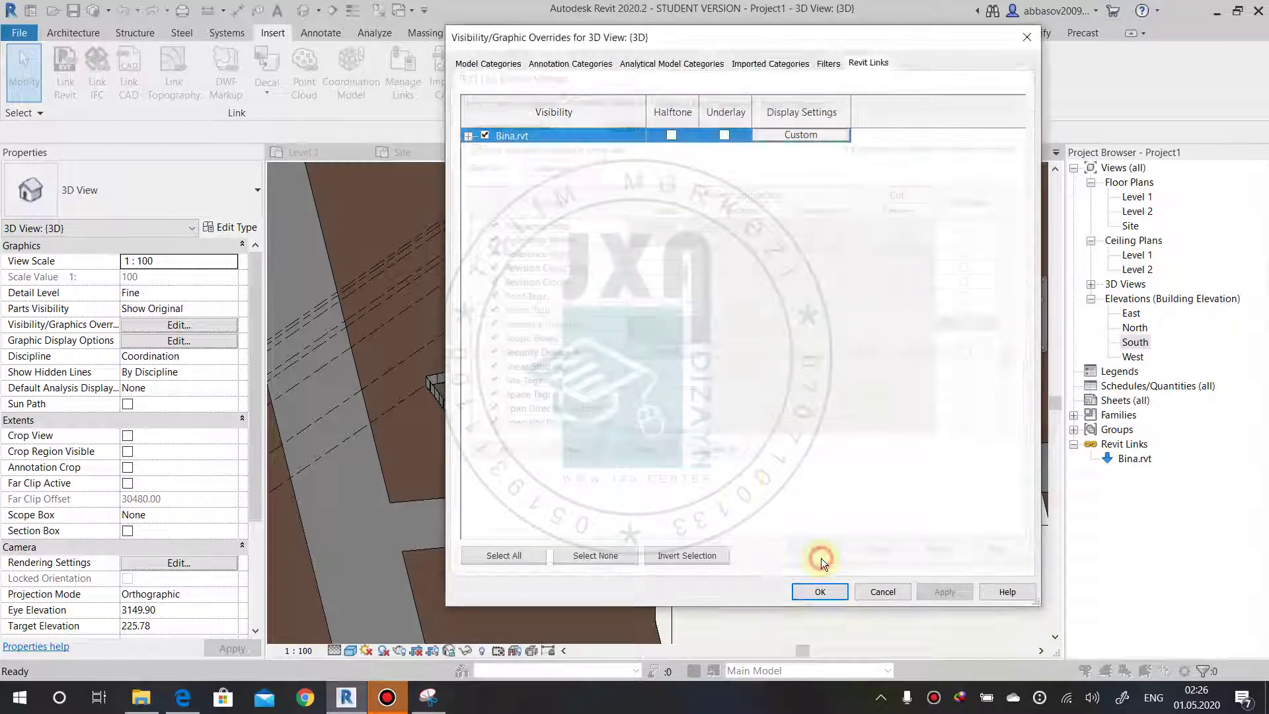
{"action": "left_click", "coordinate": [820, 592]}
Reopen the Bina.rvt link's custom display settings from Visibility/Graphics.
{"action": "mouse_move", "coordinate": [577, 326]}
{"action": "middle_mouse_down", "text": "shift"}
{"action": "mouse_move", "coordinate": [810, 336]}
{"action": "mouse_move", "coordinate": [727, 323]}
{"action": "middle_mouse_up", "text": "shift"}
{"action": "scroll", "coordinate": [696, 313], "scroll_direction": "up", "scroll_amount": 3}
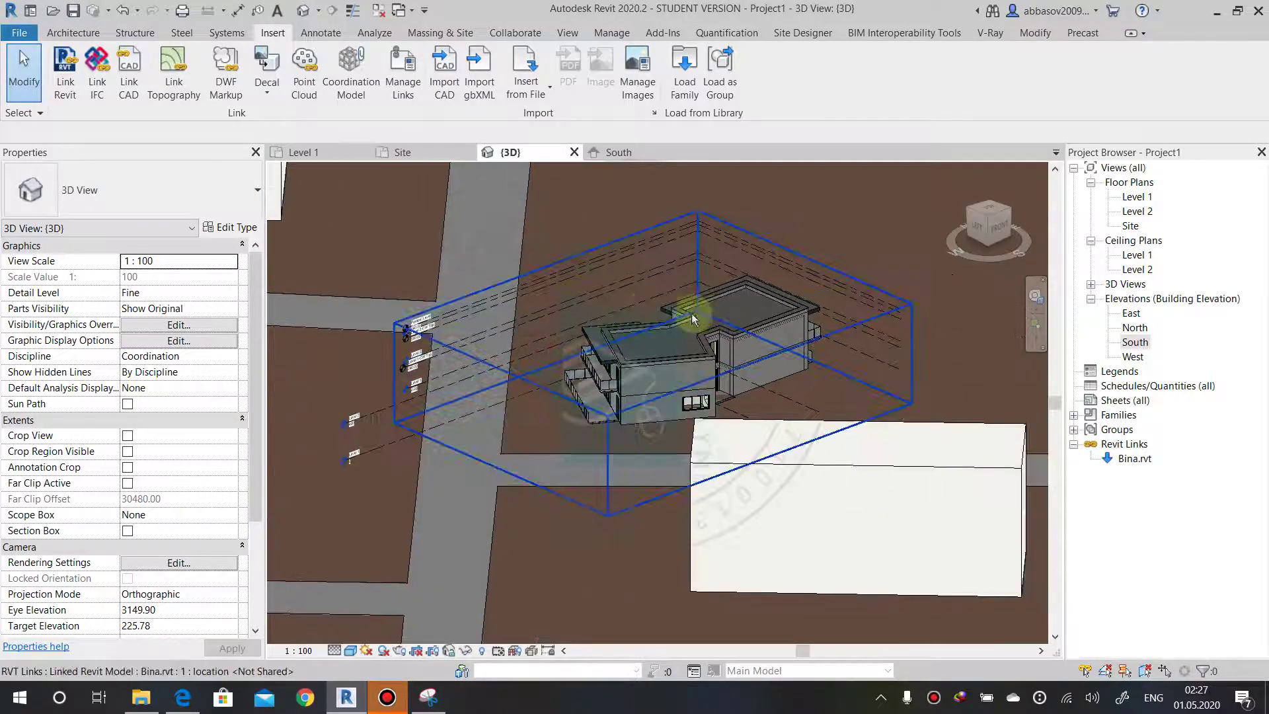
{"action": "left_click", "coordinate": [696, 313]}
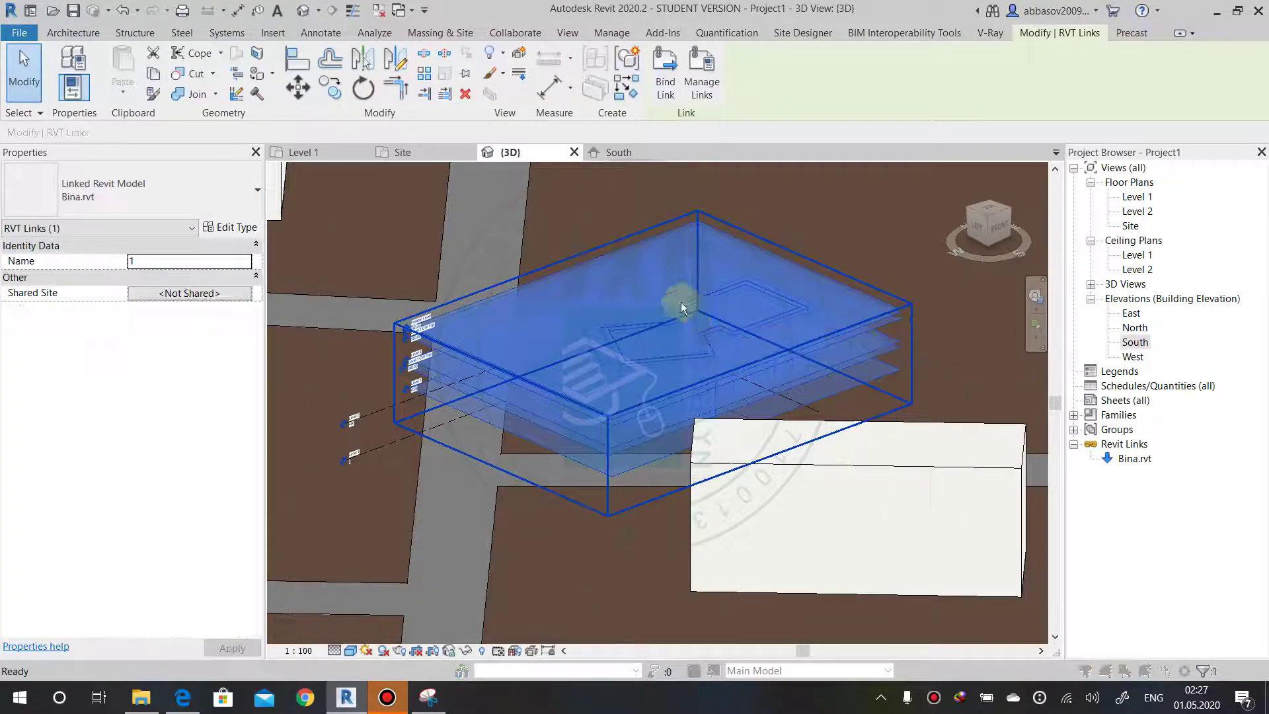
{"action": "key", "text": "v"}
{"action": "key", "text": "g"}
{"action": "left_click", "coordinate": [570, 63]}
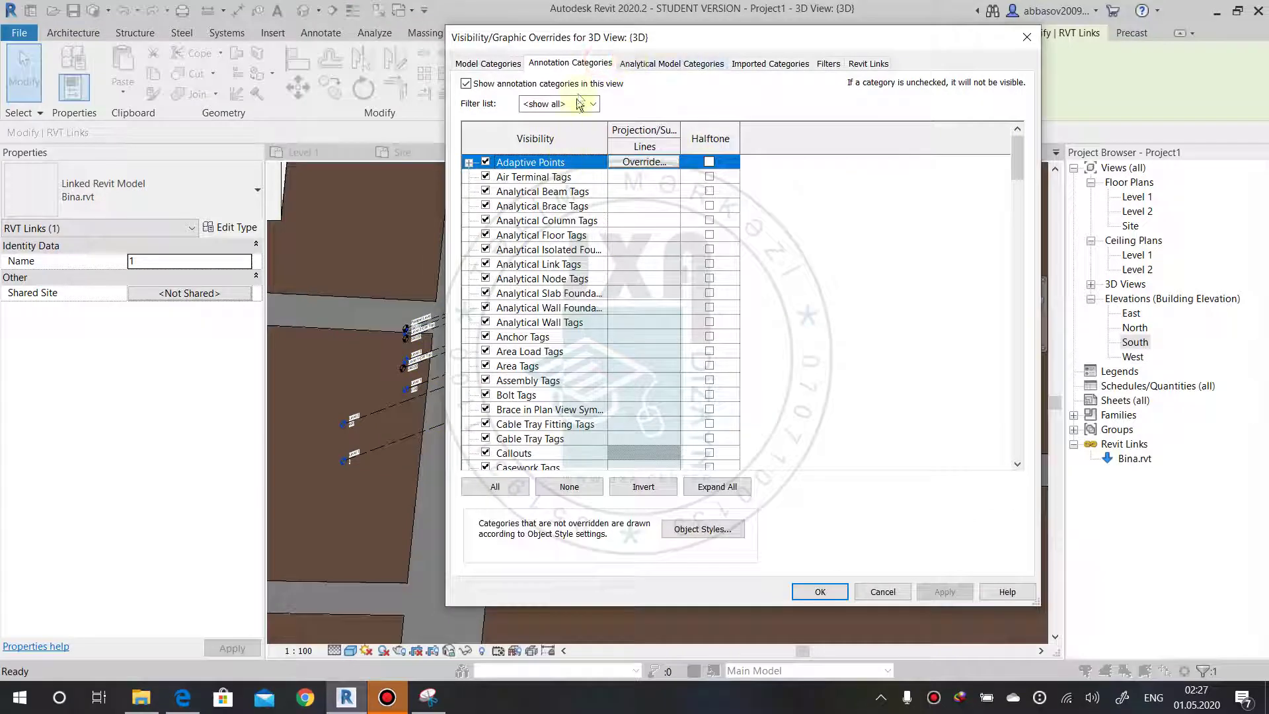
{"action": "left_click", "coordinate": [863, 66]}
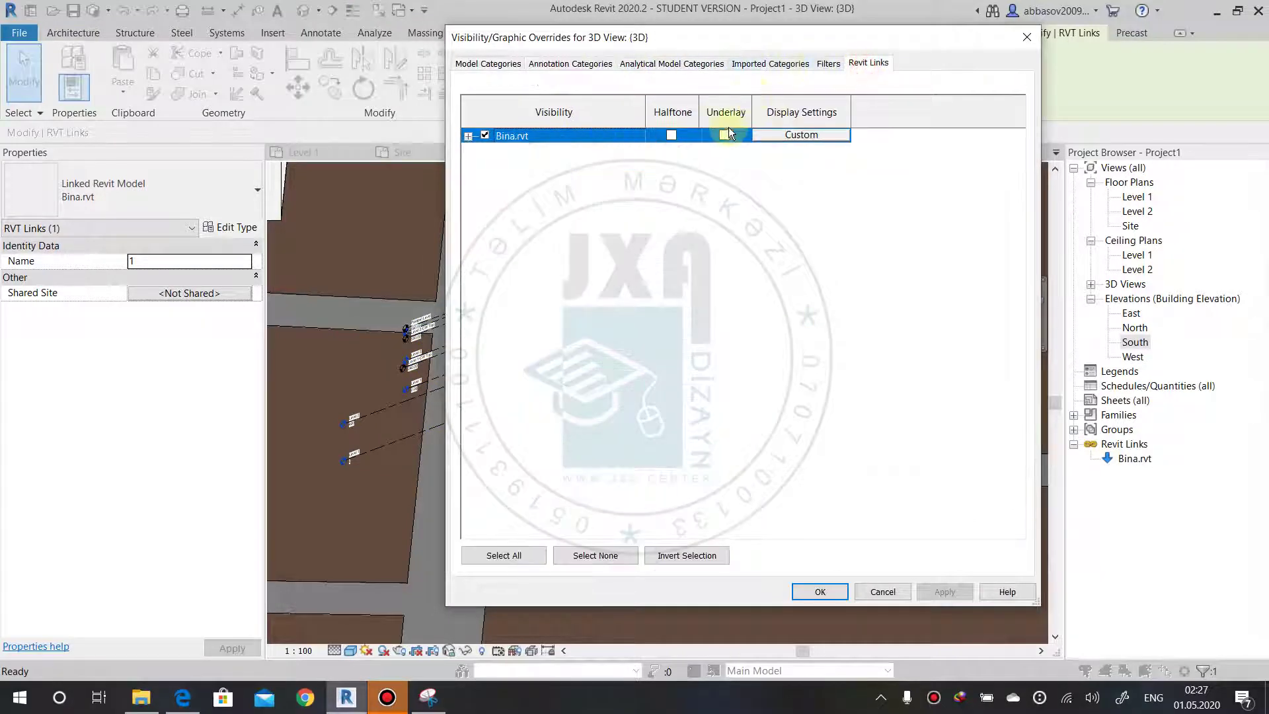
{"action": "left_click", "coordinate": [793, 135]}
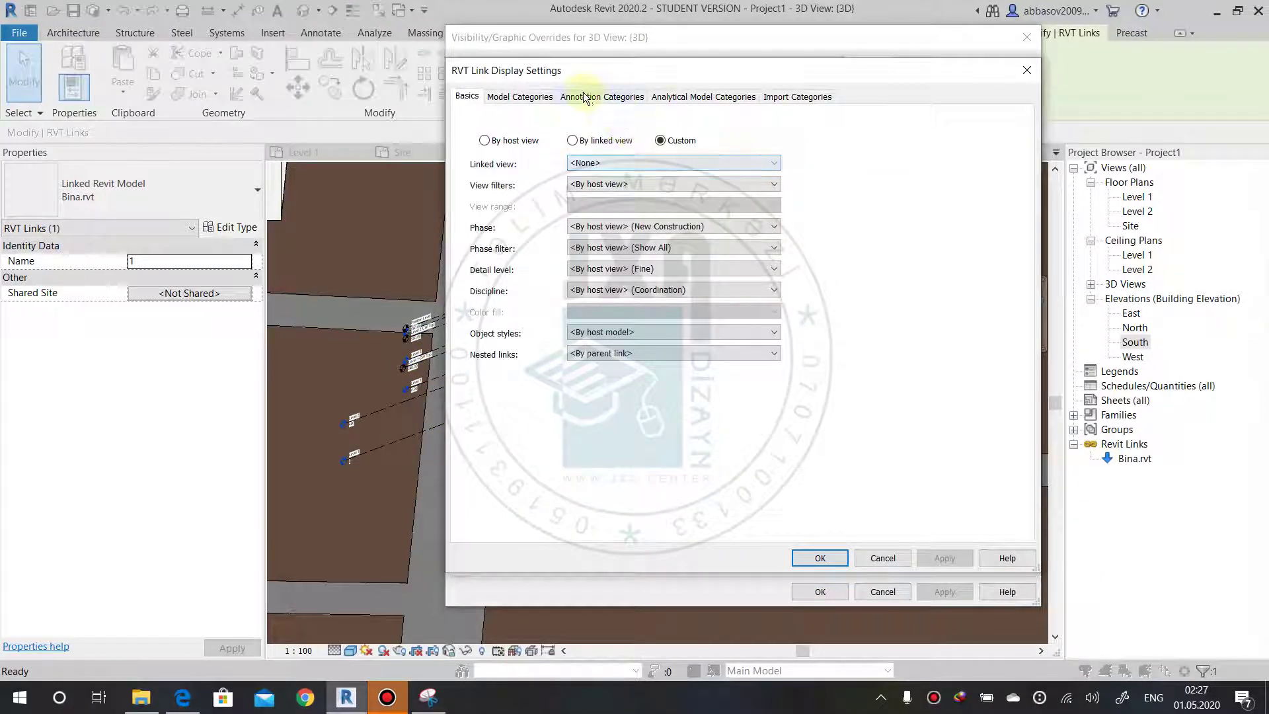
Review the link's annotation categories down to Levels and confirm both dialogs.
{"action": "left_click", "coordinate": [598, 95]}
{"action": "scroll", "coordinate": [530, 330], "scroll_direction": "down", "scroll_amount": 2}
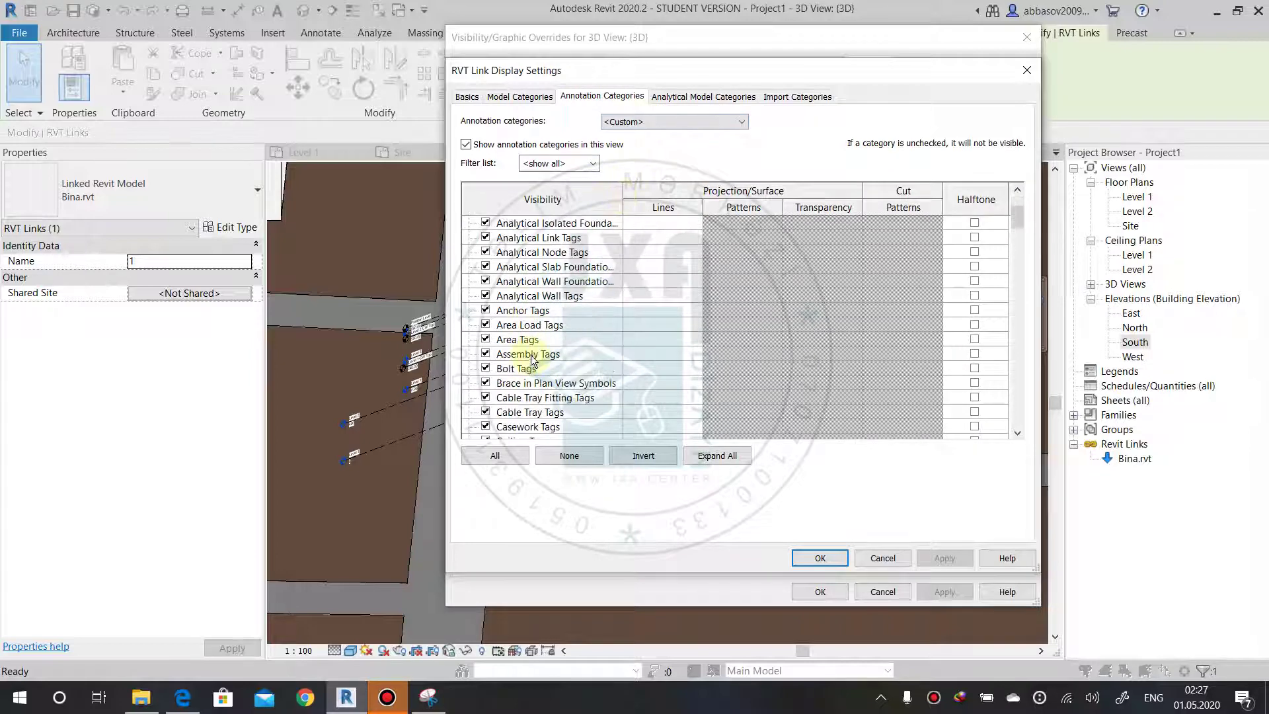
{"action": "scroll", "coordinate": [530, 355], "scroll_direction": "down", "scroll_amount": 1}
{"action": "left_click", "coordinate": [525, 339]}
{"action": "key", "text": "g"}
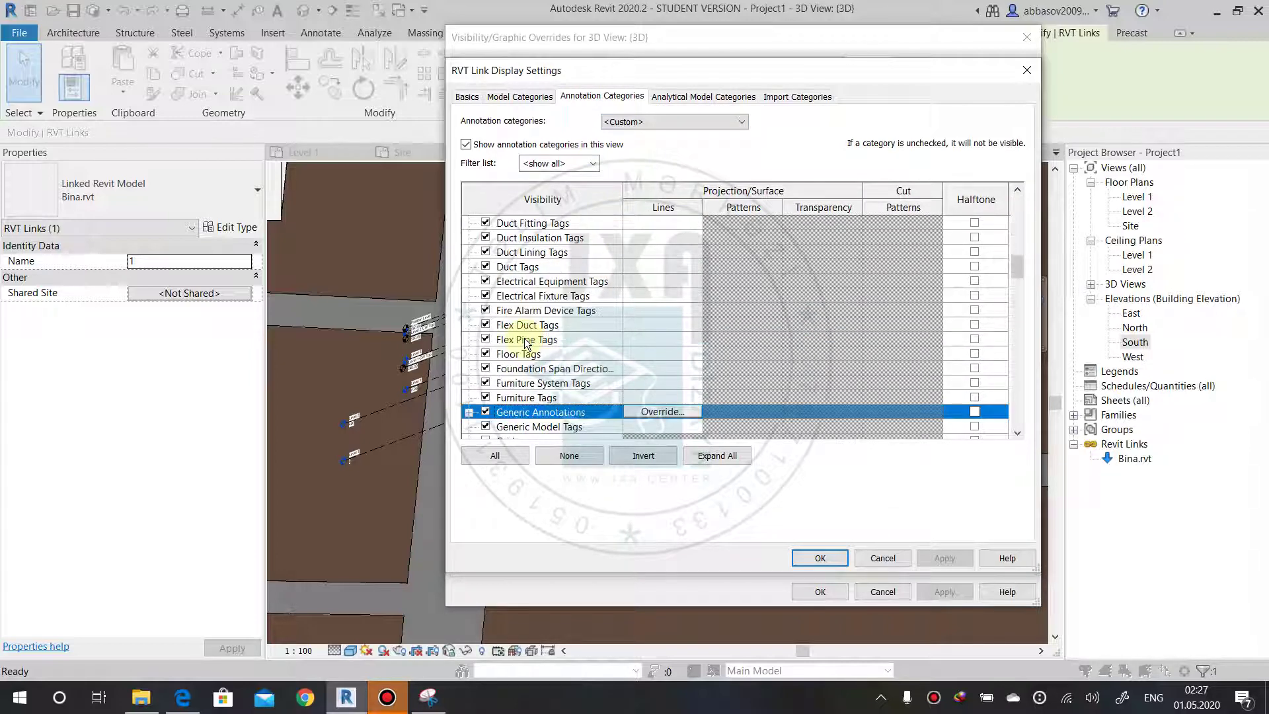
{"action": "key", "text": "l"}
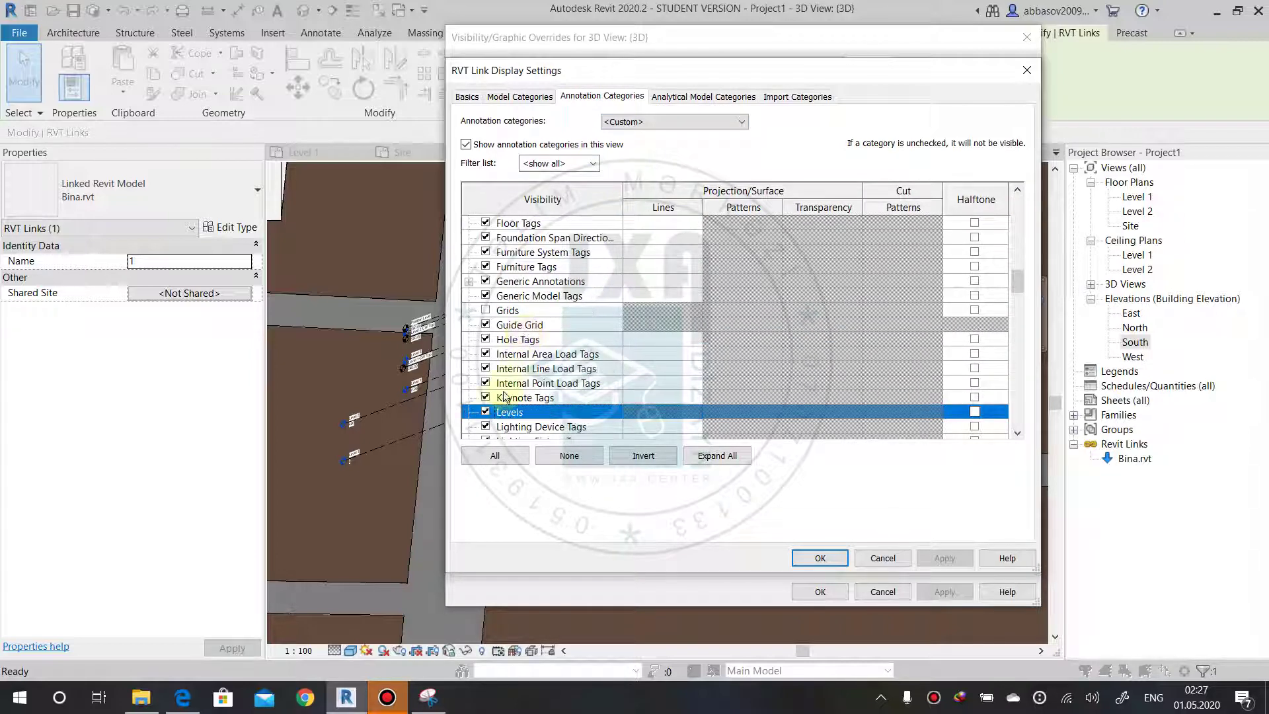
{"action": "left_click", "coordinate": [829, 558]}
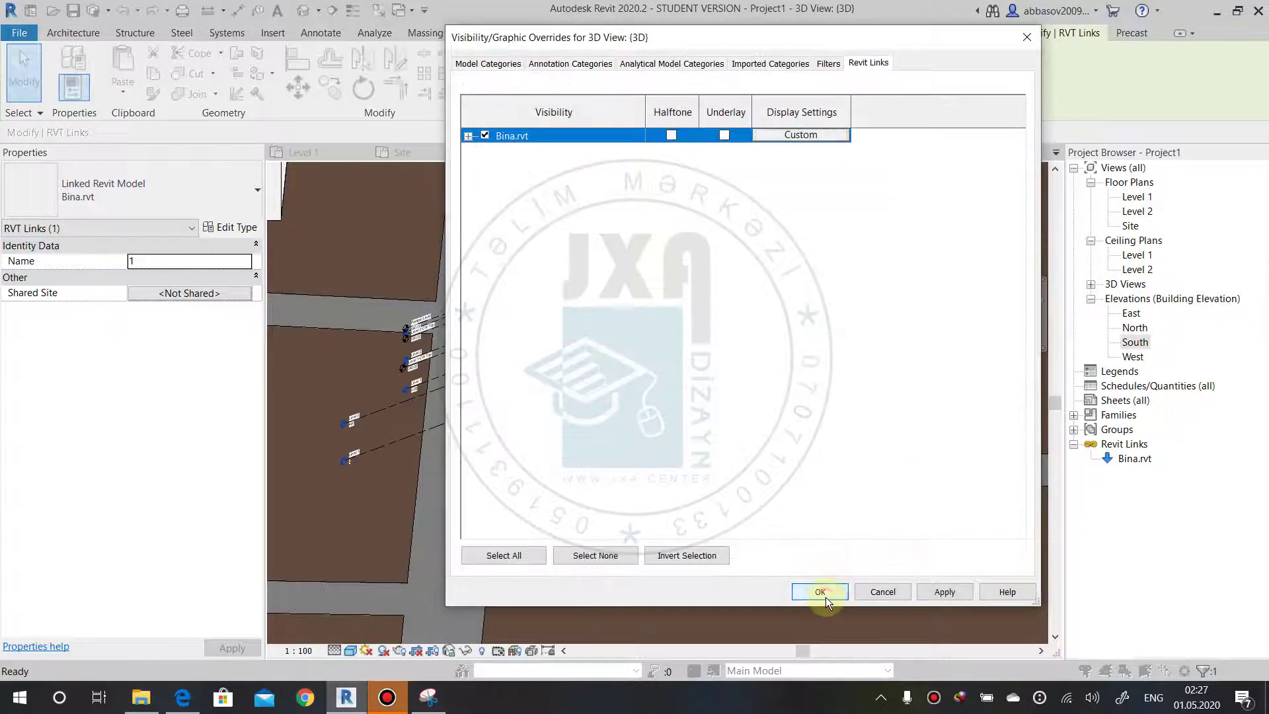
{"action": "left_click", "coordinate": [825, 594]}
{"action": "key", "text": "Escape"}
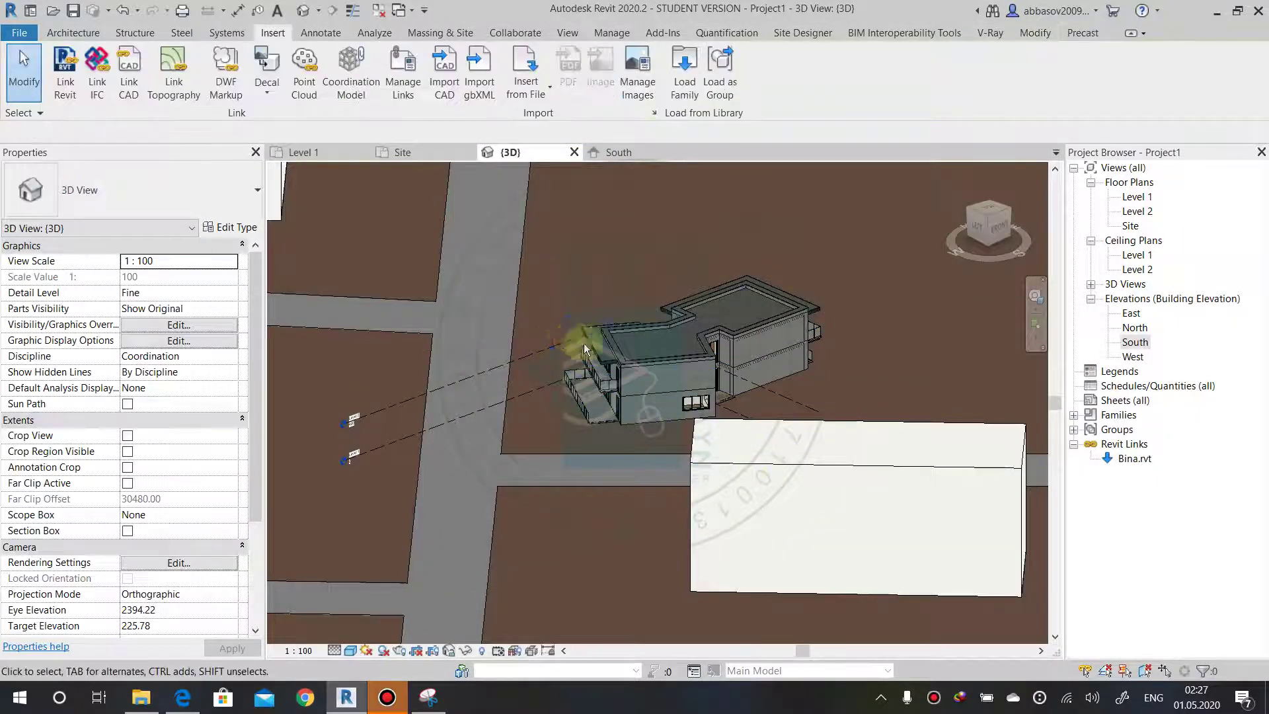
Orbit across the site and turn on shadows in the 3D view.
{"action": "mouse_move", "coordinate": [648, 408]}
{"action": "middle_mouse_down", "text": "shift"}
{"action": "mouse_move", "coordinate": [700, 456]}
{"action": "mouse_move", "coordinate": [649, 387]}
{"action": "mouse_move", "coordinate": [664, 412]}
{"action": "mouse_move", "coordinate": [666, 363]}
{"action": "mouse_move", "coordinate": [581, 368]}
{"action": "mouse_move", "coordinate": [588, 408]}
{"action": "middle_mouse_up", "text": "shift"}
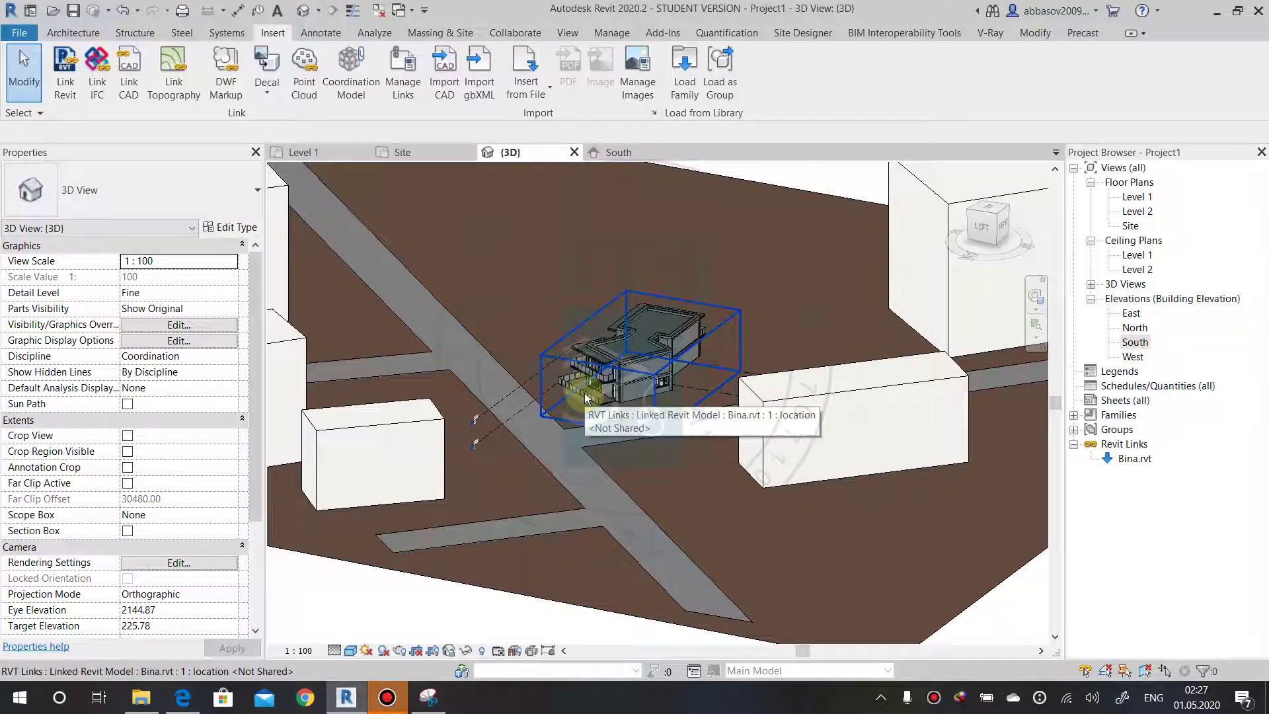
{"action": "left_click", "coordinate": [382, 652]}
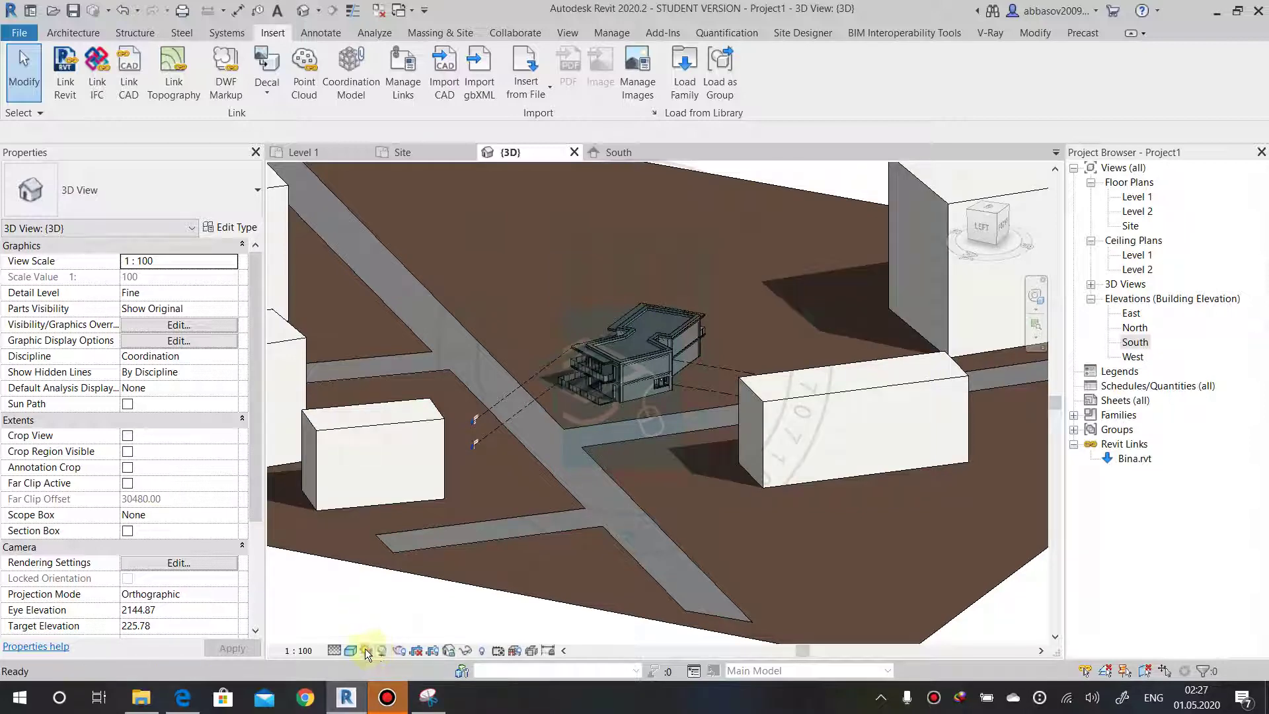
{"action": "left_click", "coordinate": [366, 650]}
Make the sun study Still and move the project location to Azerbaijan with a nearby weather station.
{"action": "left_click", "coordinate": [395, 594]}
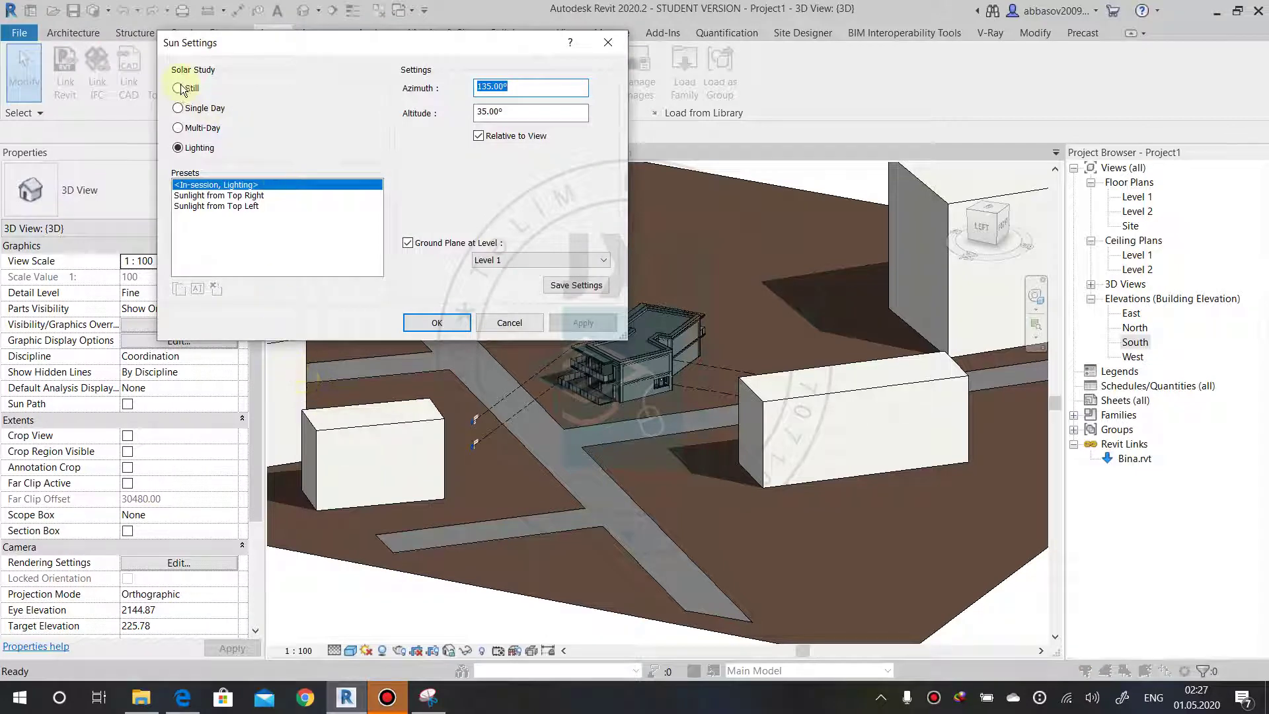
{"action": "left_click", "coordinate": [179, 89]}
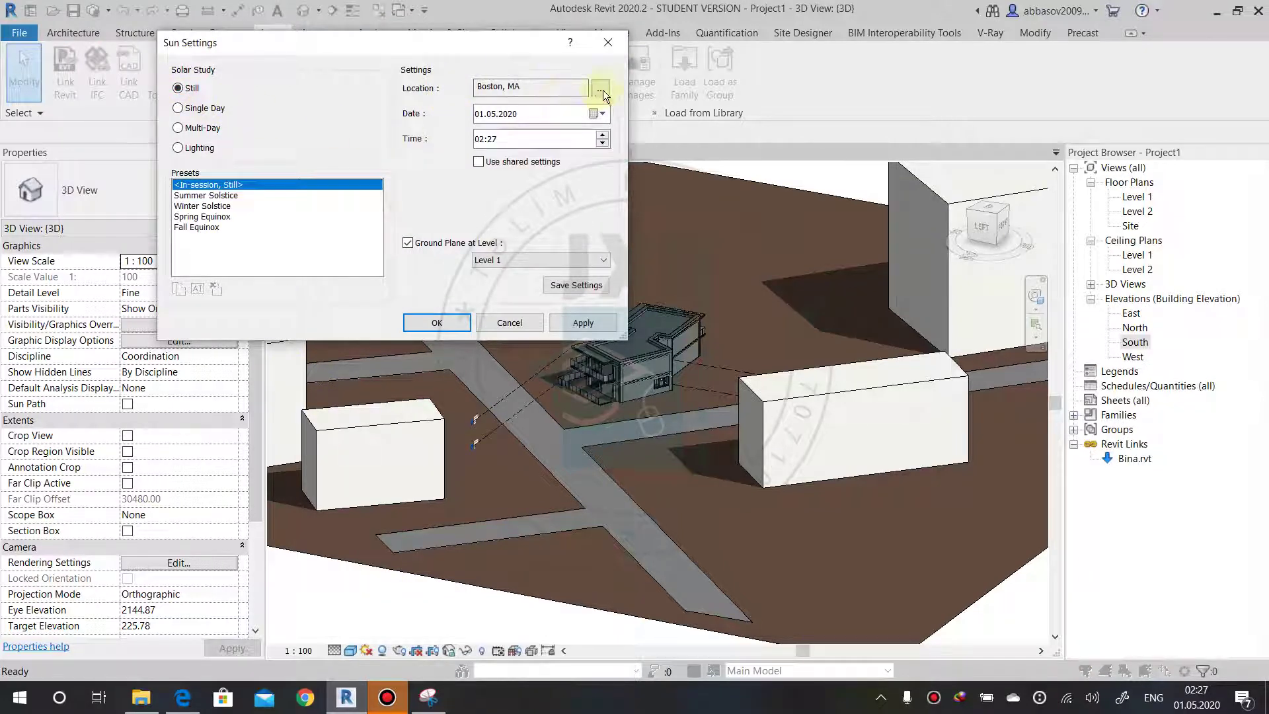
{"action": "left_click", "coordinate": [597, 90]}
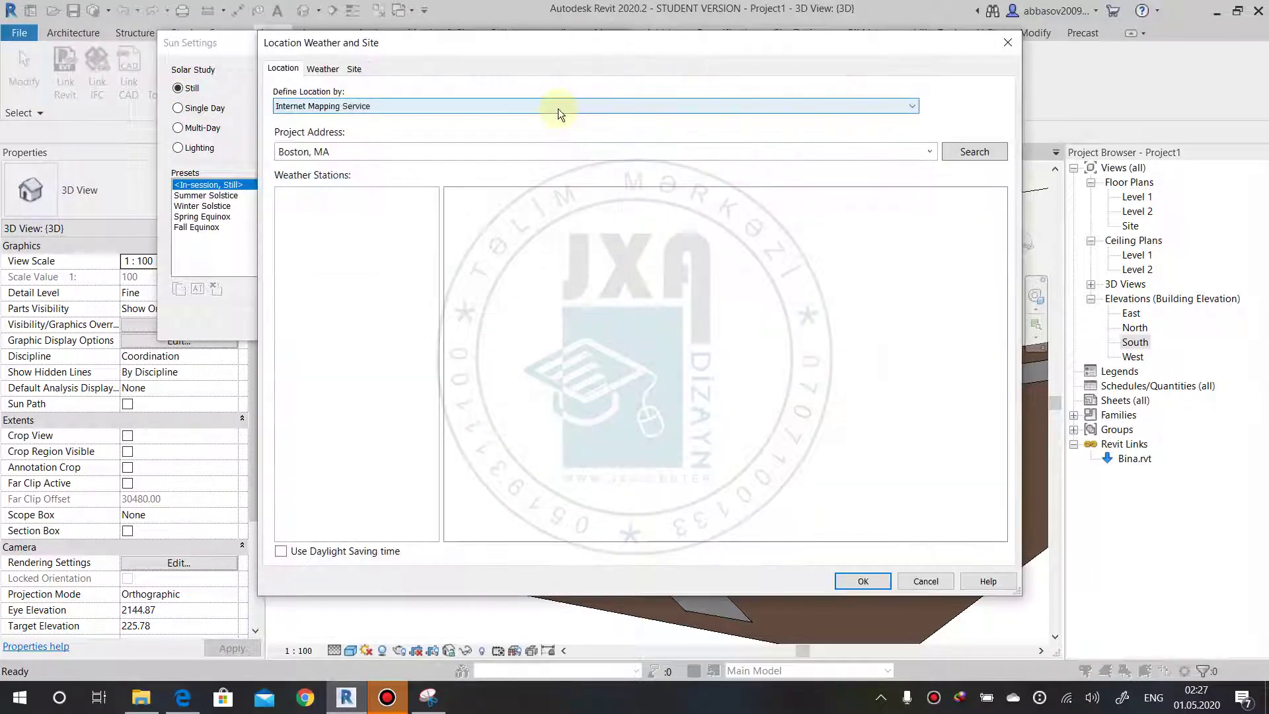
{"action": "left_click", "coordinate": [417, 154]}
{"action": "type", "text": "Az"}
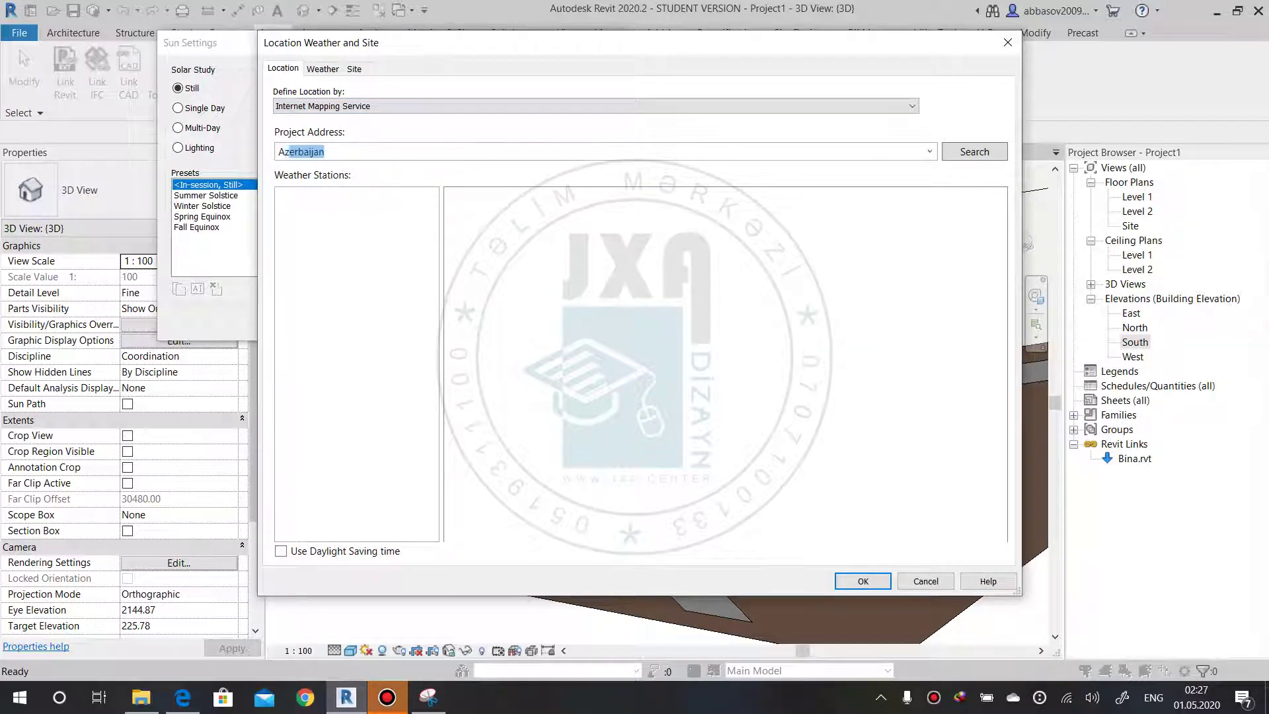
{"action": "type", "text": "erbau"}
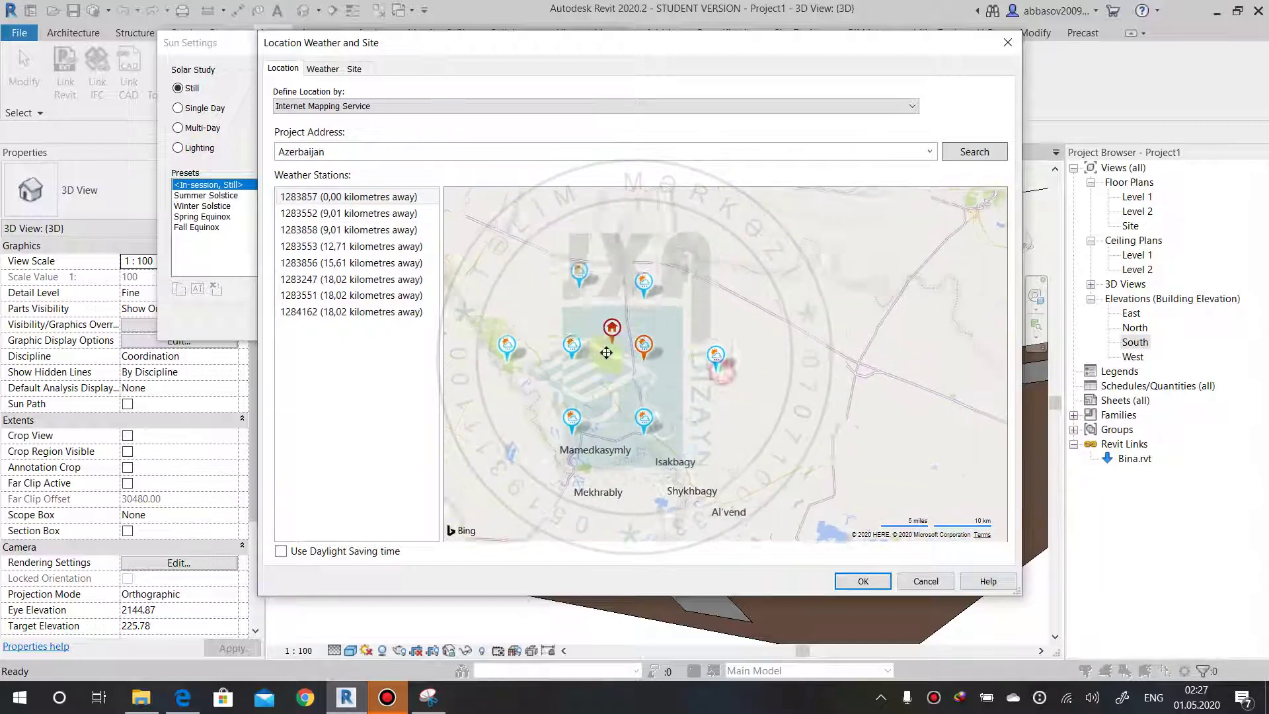
{"action": "scroll", "coordinate": [605, 359], "scroll_direction": "down", "scroll_amount": 3}
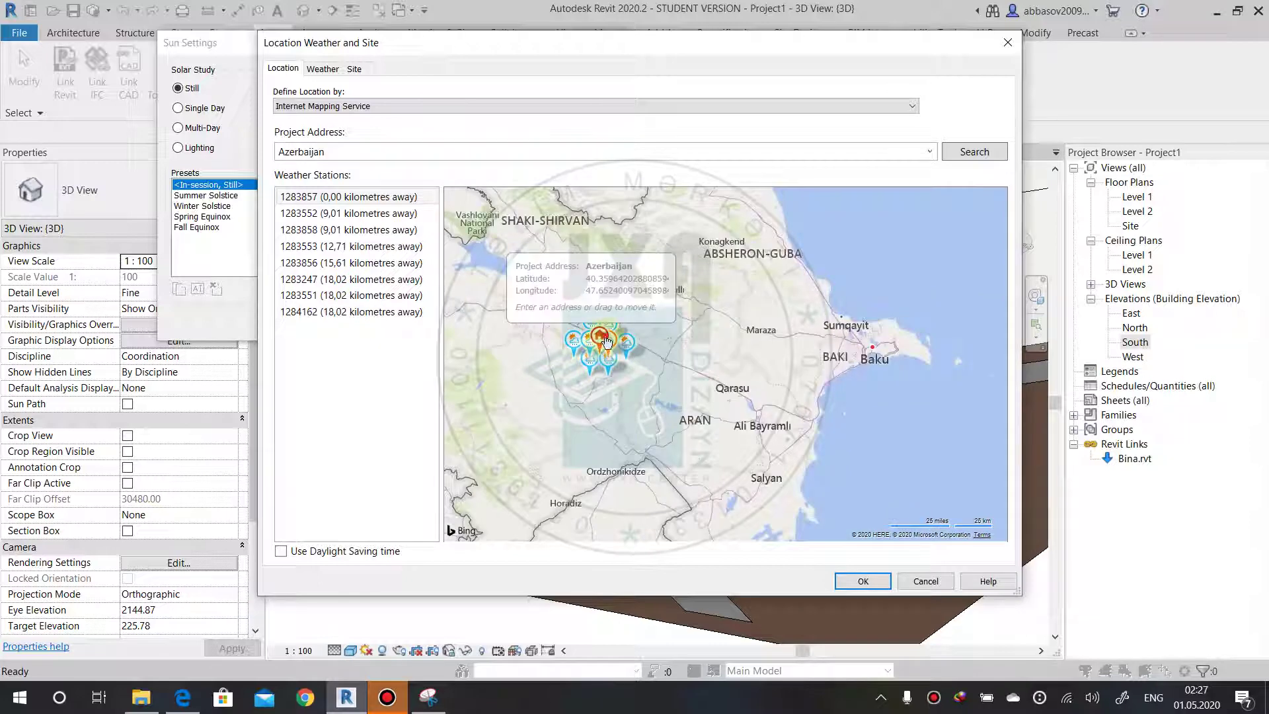
{"action": "left_click_drag", "start_coordinate": [607, 341], "coordinate": [716, 337]}
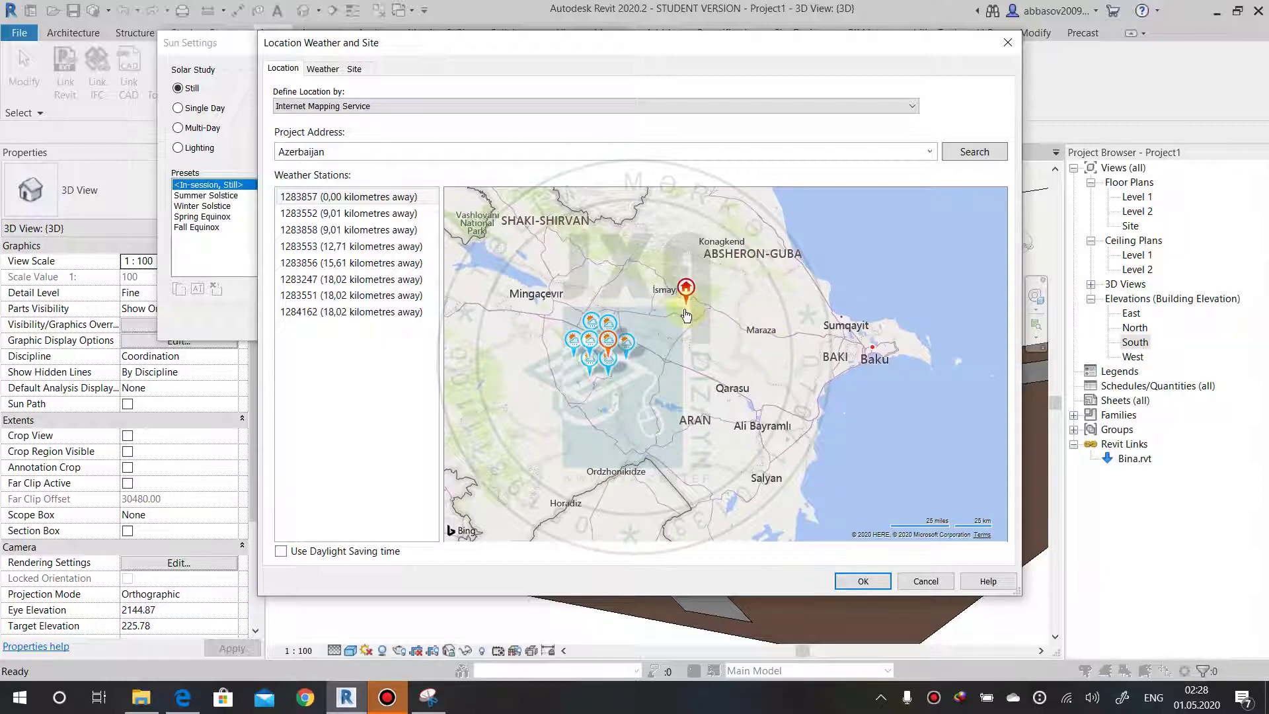
{"action": "scroll", "coordinate": [687, 307], "scroll_direction": "up", "scroll_amount": 2}
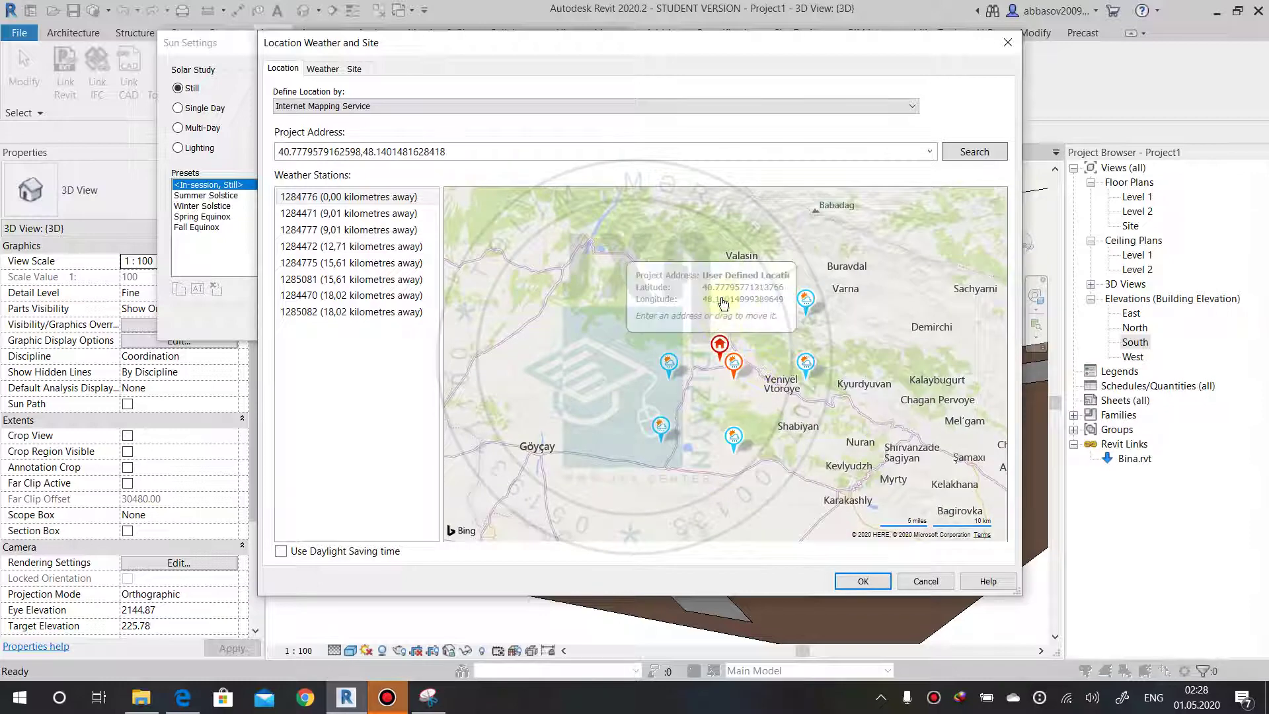
{"action": "mouse_move", "coordinate": [734, 436]}
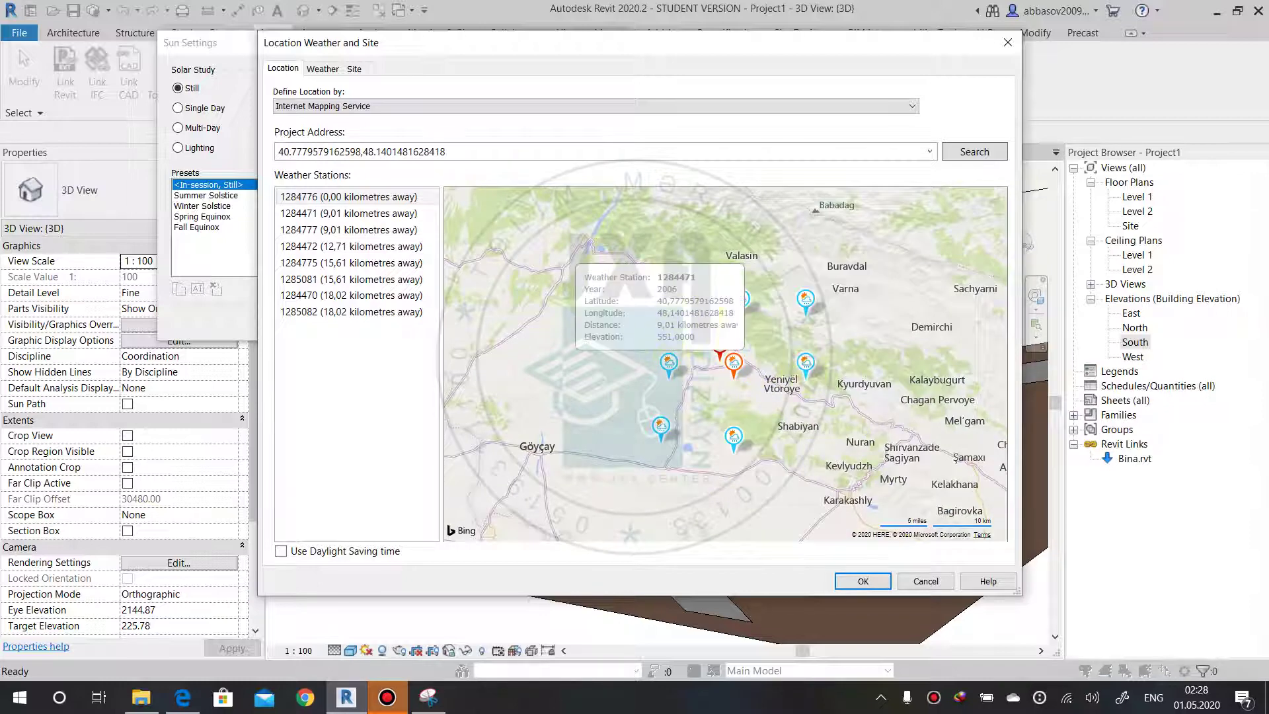
{"action": "left_click", "coordinate": [734, 434]}
{"action": "left_click", "coordinate": [863, 584]}
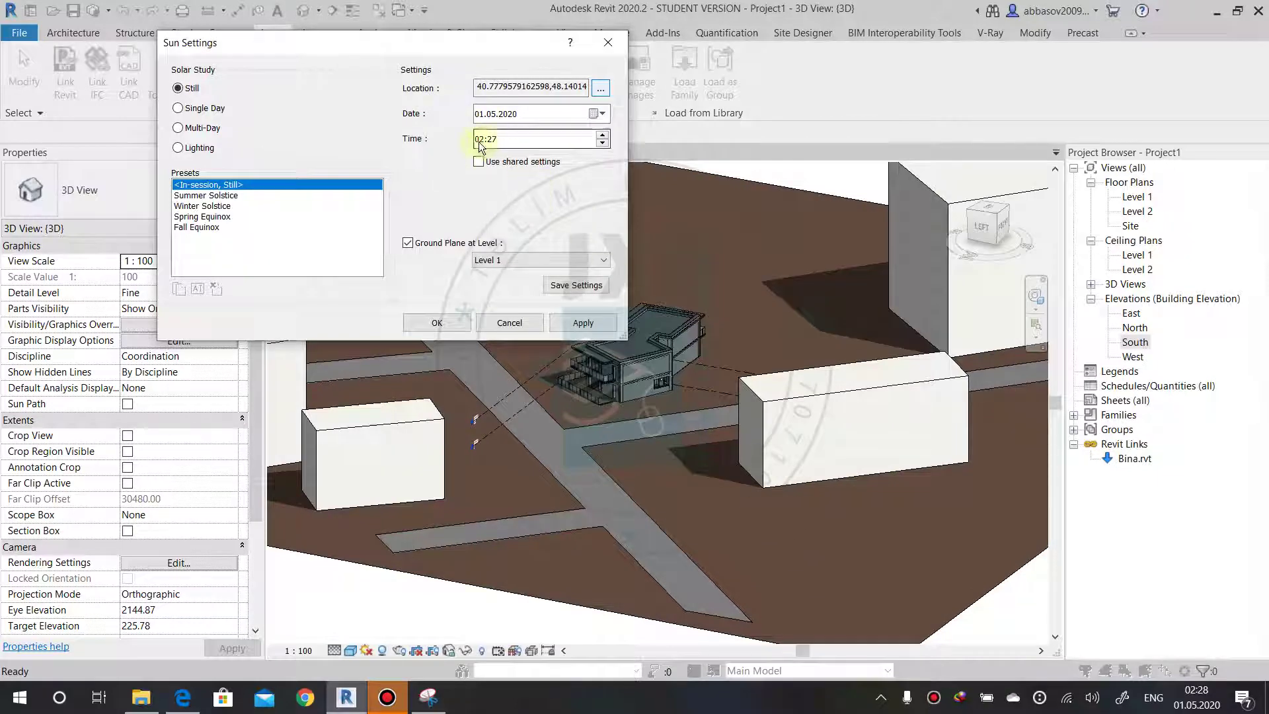
Date the sun study 01.05.2020 at 12:00 from the Summer Solstice preset and apply.
{"action": "left_click", "coordinate": [206, 196]}
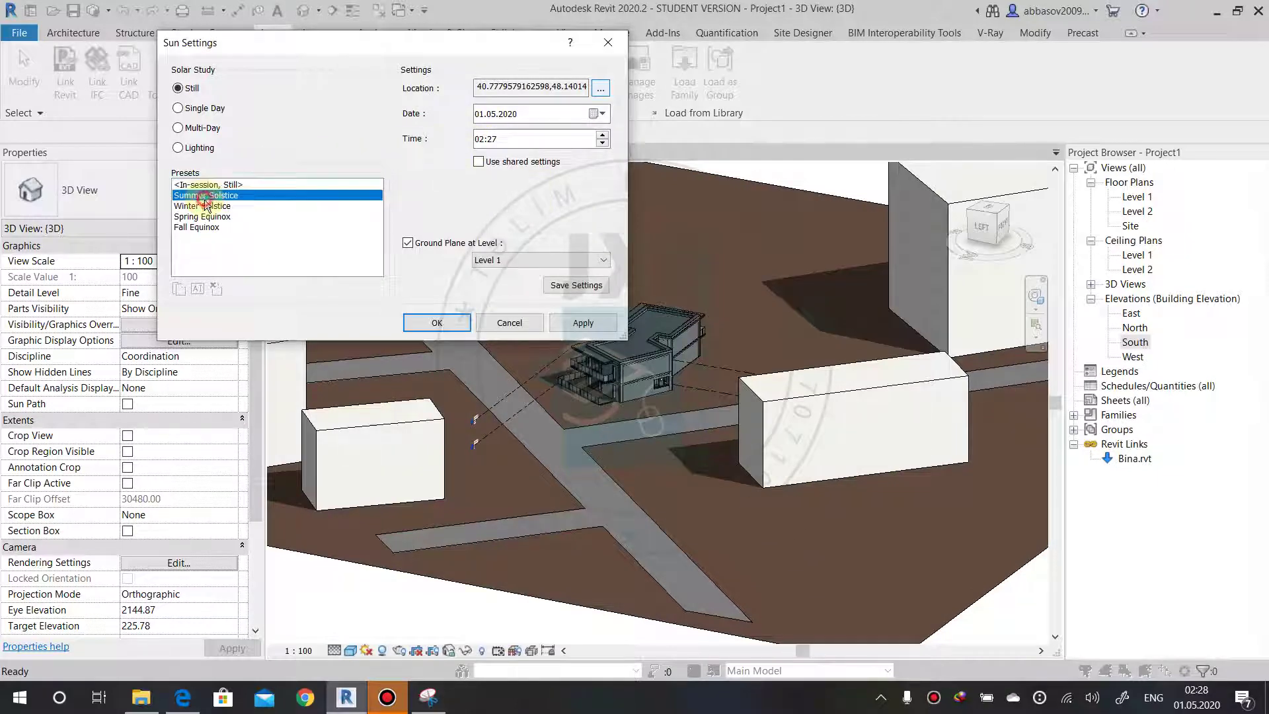
{"action": "left_click", "coordinate": [599, 117]}
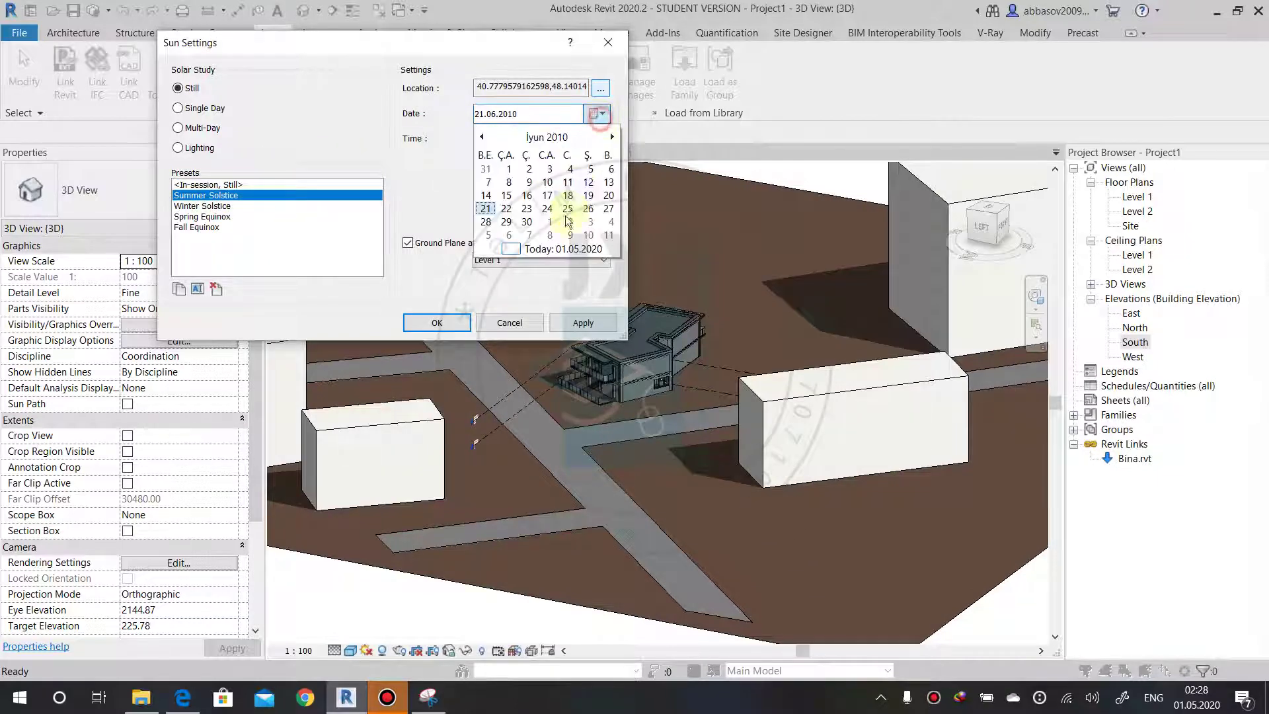
{"action": "left_click", "coordinate": [553, 249]}
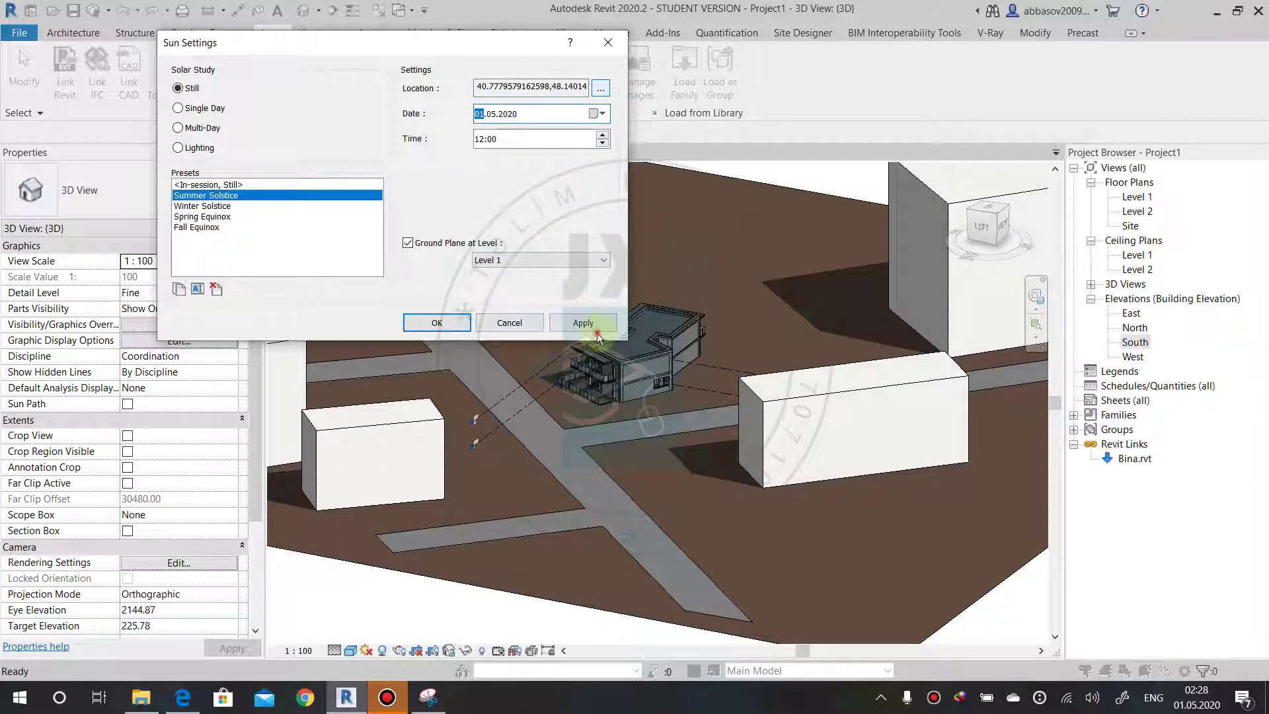
{"action": "left_click", "coordinate": [443, 322]}
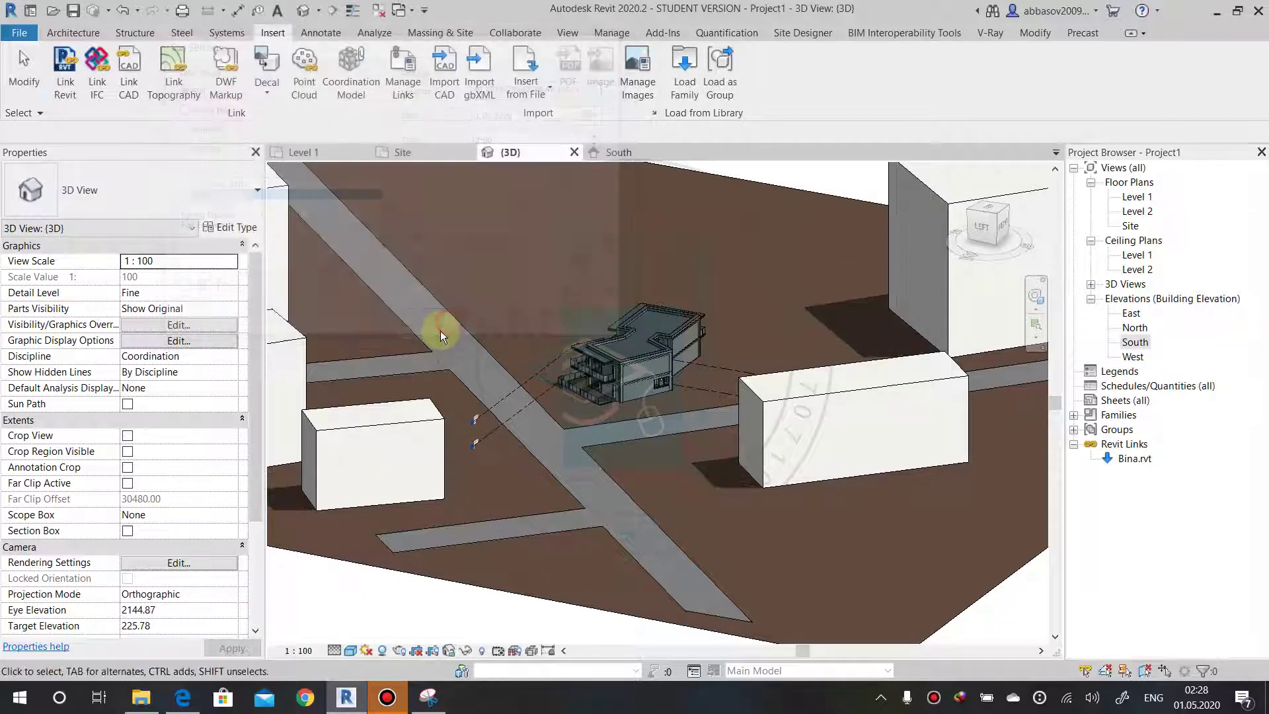
Turn on the sun path, drag the sun to 16:00, and view the site from TOP.
{"action": "left_click", "coordinate": [369, 652]}
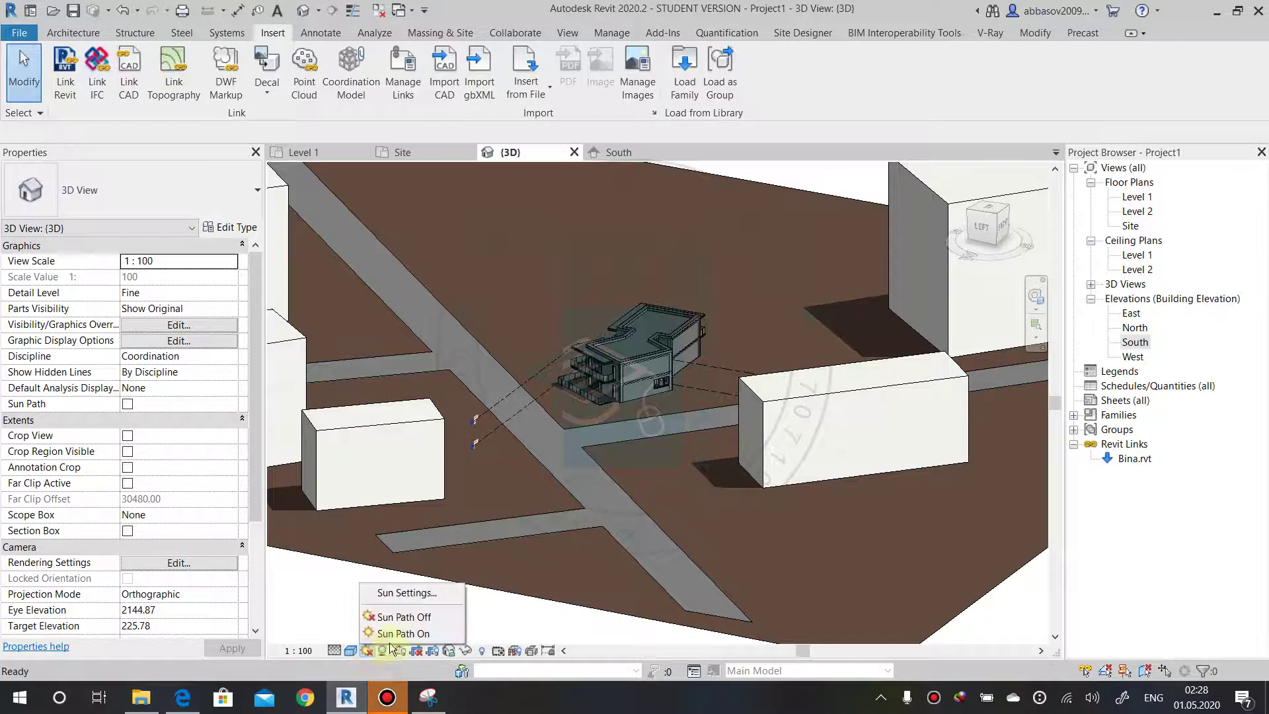
{"action": "left_click", "coordinate": [393, 636]}
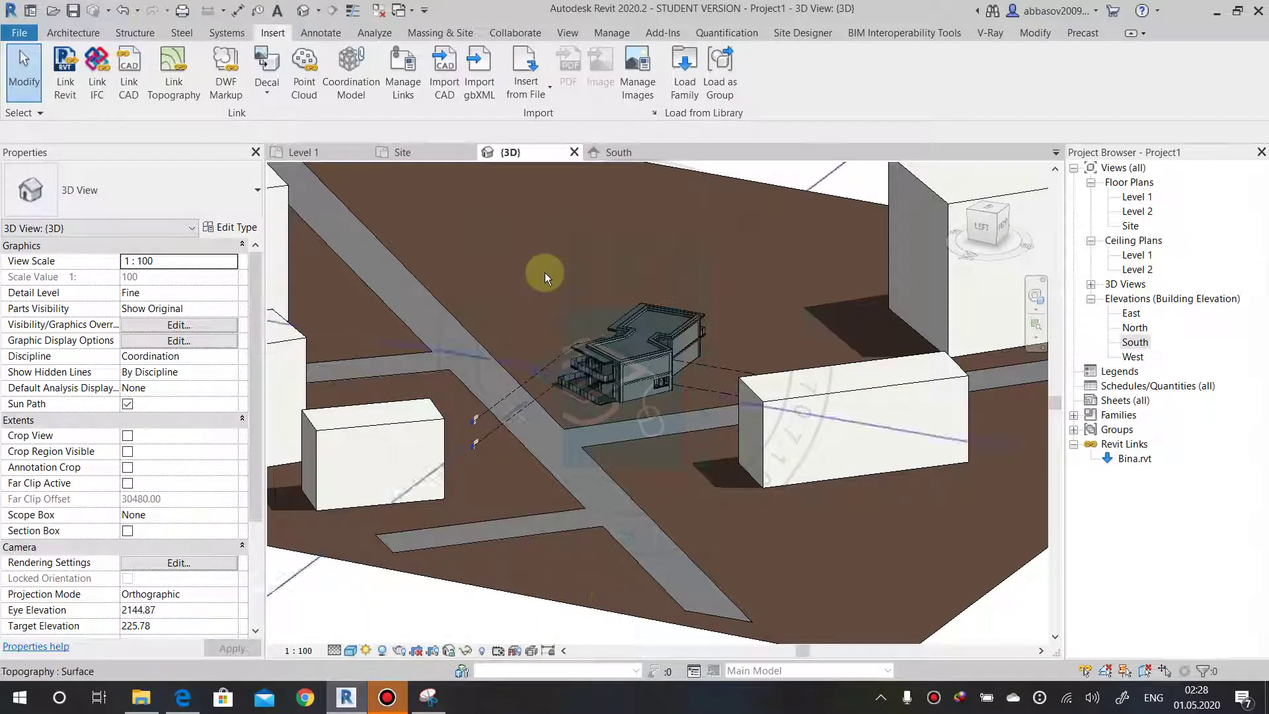
{"action": "scroll", "coordinate": [545, 272], "scroll_direction": "down", "scroll_amount": 5}
{"action": "mouse_move", "coordinate": [559, 274]}
{"action": "middle_mouse_down"}
{"action": "mouse_move", "coordinate": [681, 433]}
{"action": "mouse_move", "coordinate": [417, 423]}
{"action": "middle_mouse_up"}
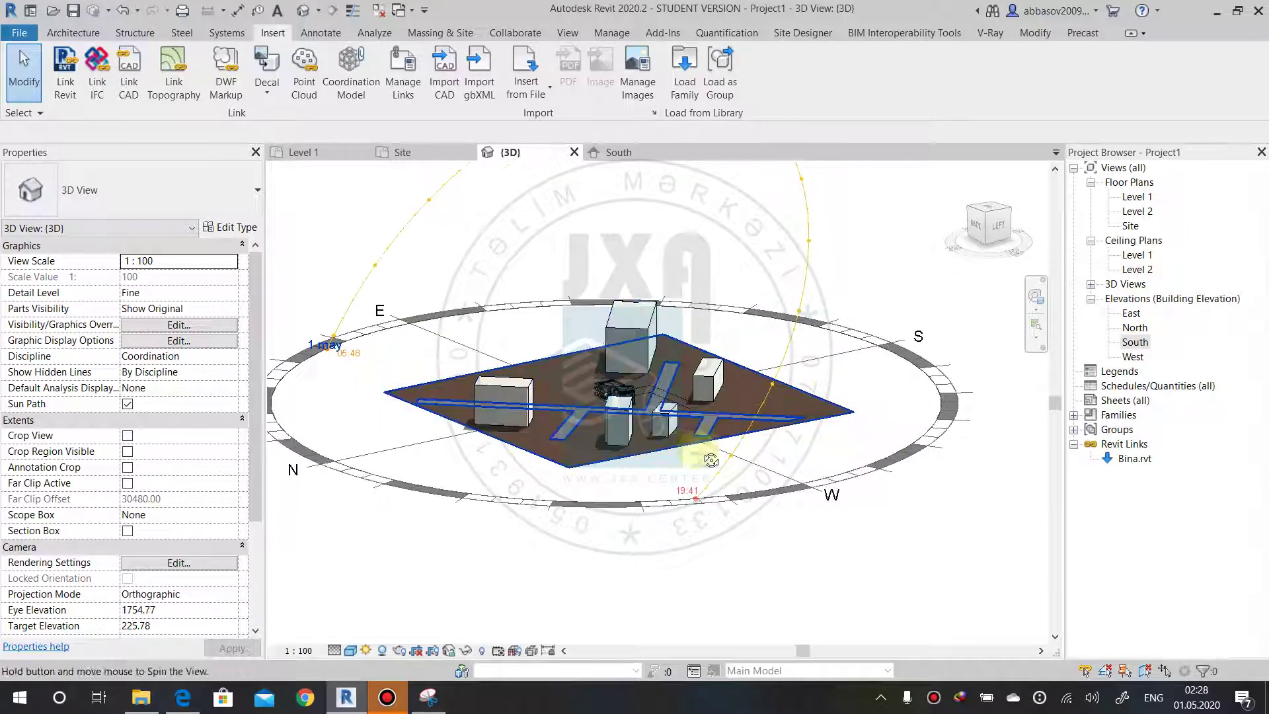
{"action": "mouse_move", "coordinate": [416, 423]}
{"action": "left_mouse_down"}
{"action": "mouse_move", "coordinate": [704, 182]}
{"action": "mouse_move", "coordinate": [518, 232]}
{"action": "mouse_move", "coordinate": [843, 303]}
{"action": "left_mouse_up"}
{"action": "mouse_move", "coordinate": [866, 357]}
{"action": "middle_mouse_down", "text": "shift"}
{"action": "mouse_move", "coordinate": [831, 530]}
{"action": "mouse_move", "coordinate": [909, 383]}
{"action": "middle_mouse_up", "text": "shift"}
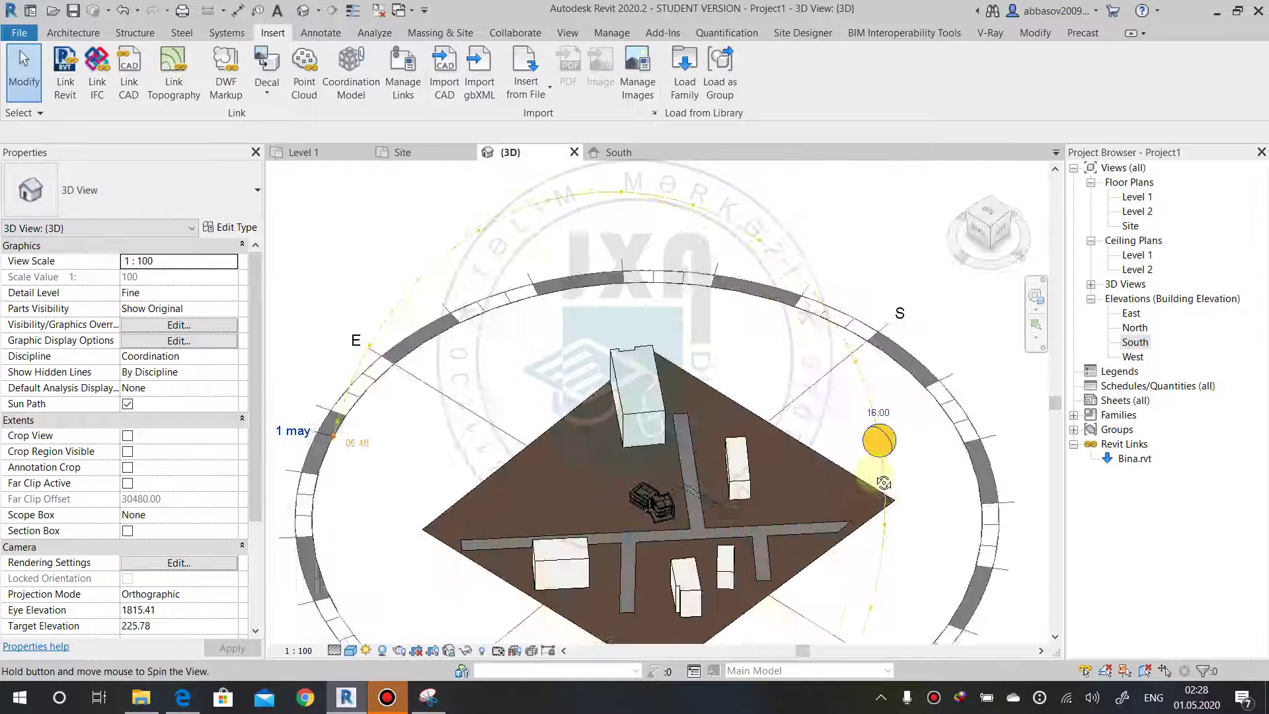
{"action": "left_click", "coordinate": [989, 216]}
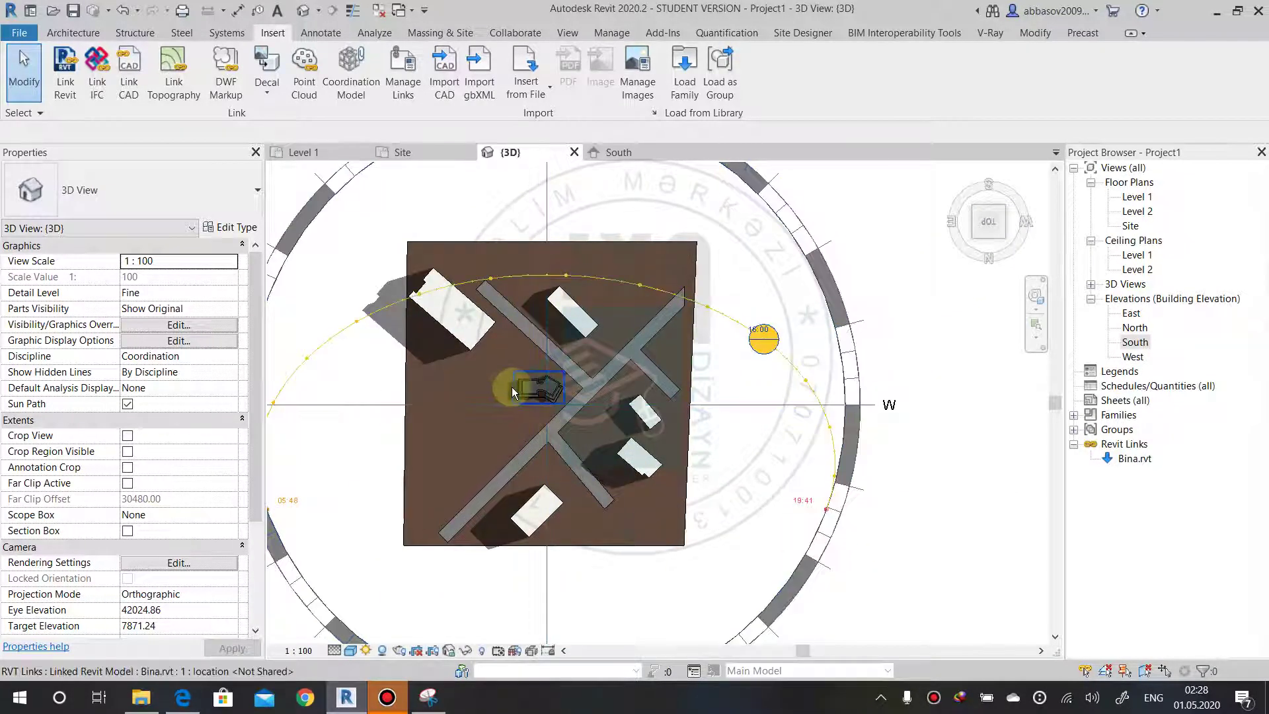
Nudge the selected Bina.rvt link down and right with the arrow keys.
{"action": "scroll", "coordinate": [517, 386], "scroll_direction": "up", "scroll_amount": 3}
{"action": "scroll", "coordinate": [521, 386], "scroll_direction": "up", "scroll_amount": 1}
{"action": "left_click", "coordinate": [574, 403]}
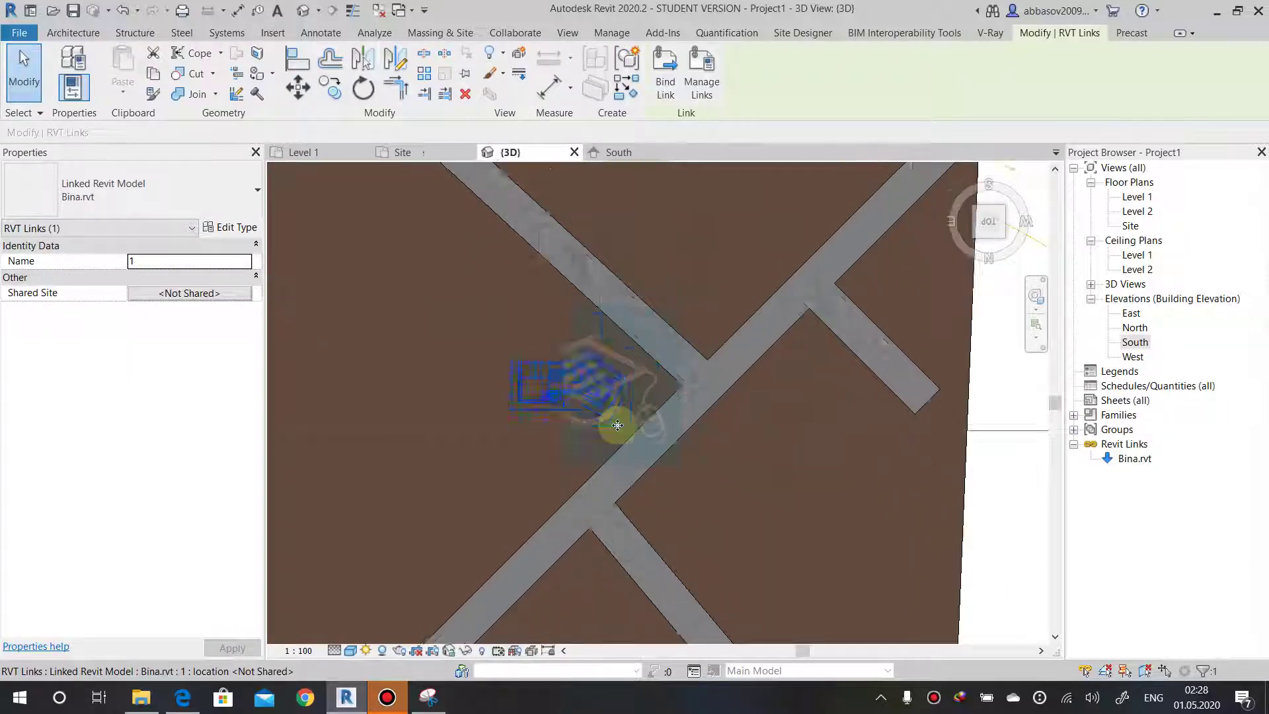
{"action": "scroll", "coordinate": [588, 397], "scroll_direction": "up", "scroll_amount": 2}
{"action": "scroll", "coordinate": [611, 403], "scroll_direction": "up", "scroll_amount": 1}
{"action": "scroll", "coordinate": [621, 423], "scroll_direction": "down", "scroll_amount": 1}
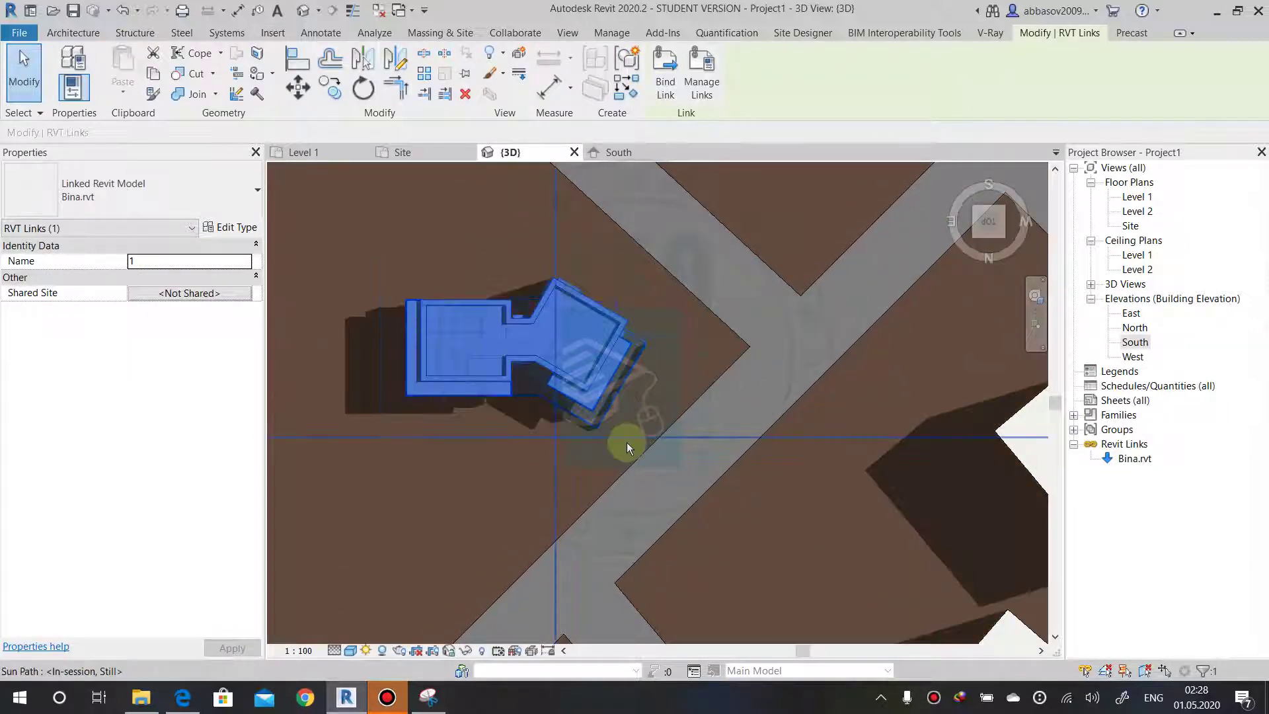
{"action": "scroll", "coordinate": [627, 442], "scroll_direction": "down", "scroll_amount": 2}
{"action": "scroll", "coordinate": [626, 442], "scroll_direction": "down", "scroll_amount": 2}
{"action": "scroll", "coordinate": [628, 442], "scroll_direction": "down", "scroll_amount": 1}
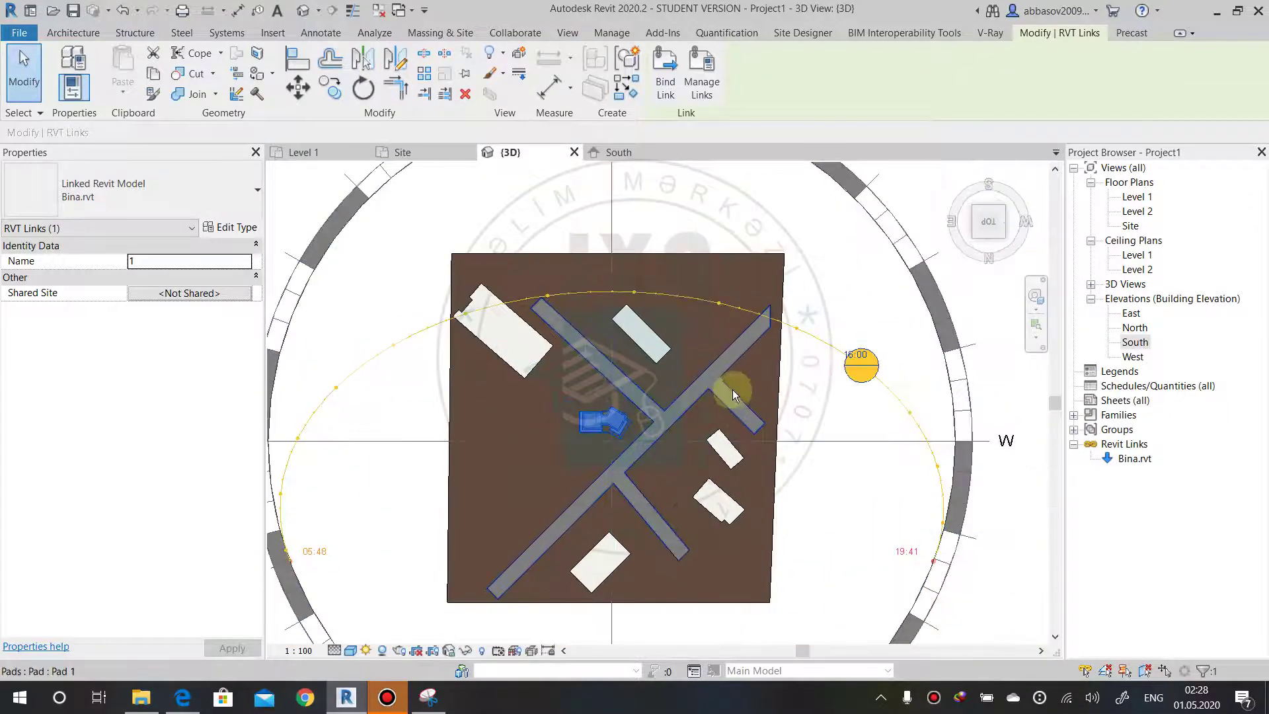
{"action": "scroll", "coordinate": [601, 438], "scroll_direction": "up", "scroll_amount": 1}
{"action": "scroll", "coordinate": [628, 416], "scroll_direction": "up", "scroll_amount": 2}
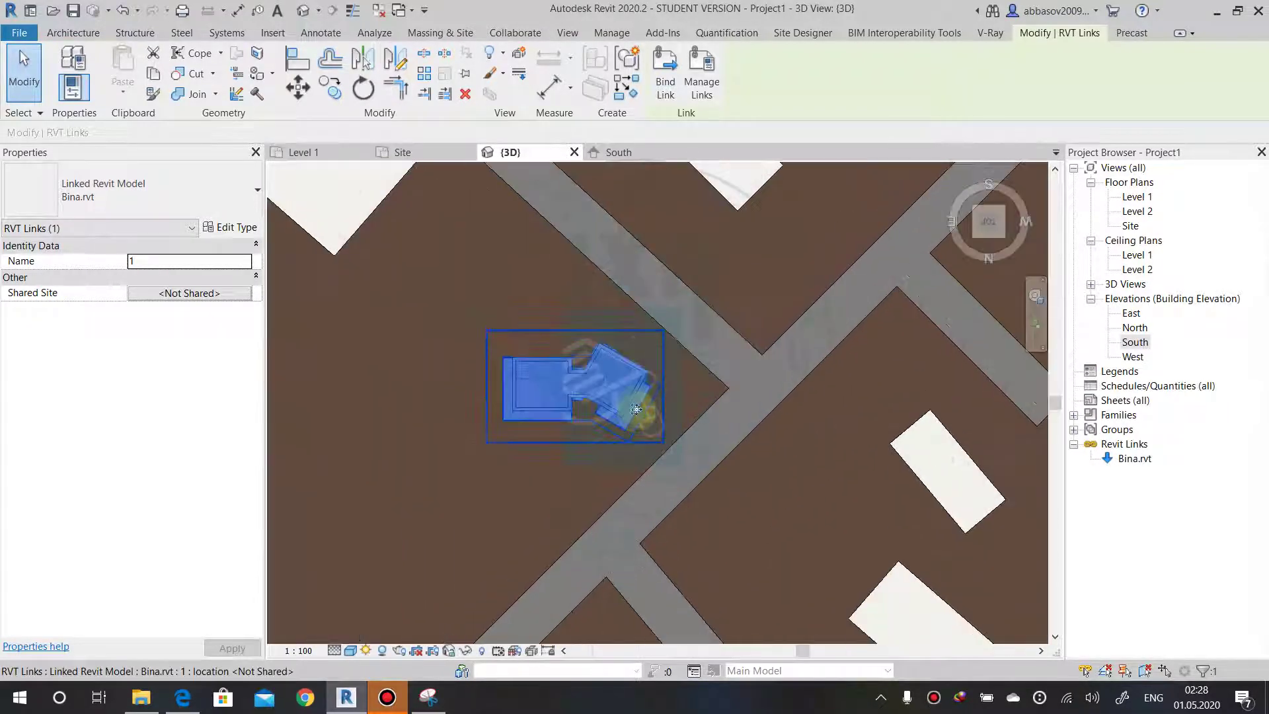
{"action": "key", "text": "Down"}
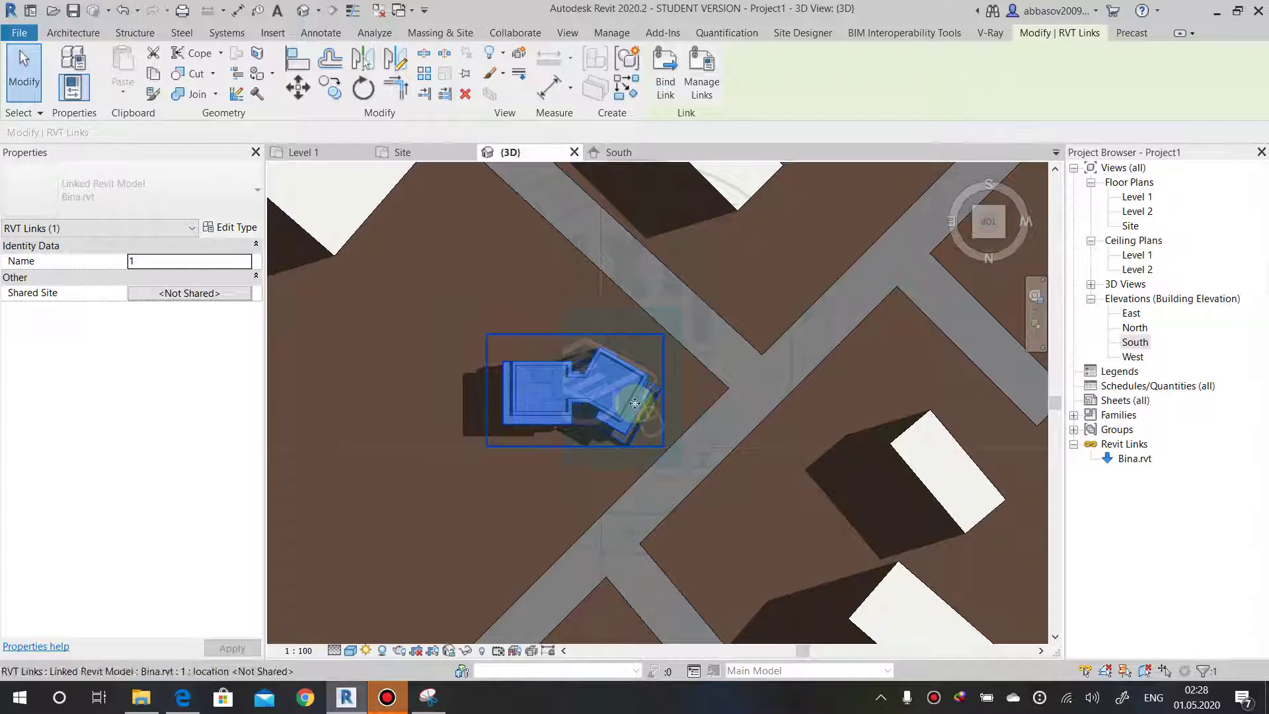
{"action": "key", "text": "Right"}
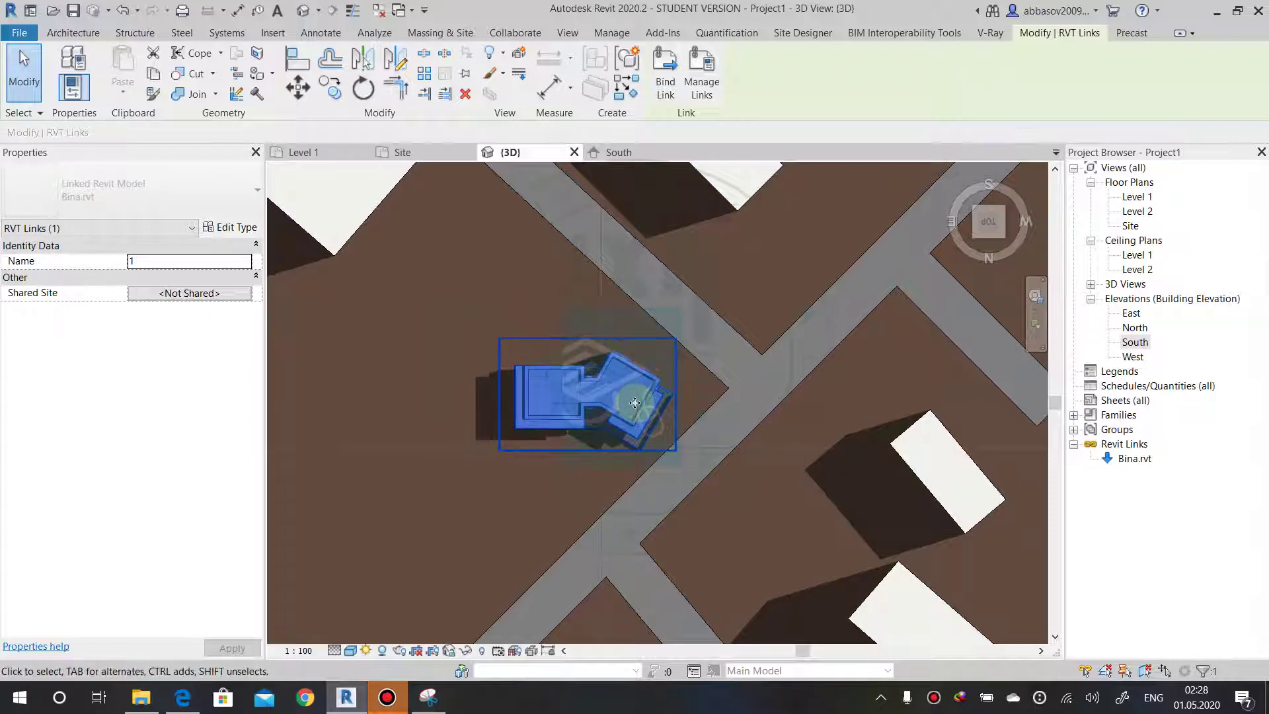
Zoom in on the building's 16:00 shadow and reselect the whole Bina.rvt link.
{"action": "scroll", "coordinate": [633, 404], "scroll_direction": "down", "scroll_amount": 1}
{"action": "scroll", "coordinate": [630, 408], "scroll_direction": "down", "scroll_amount": 2}
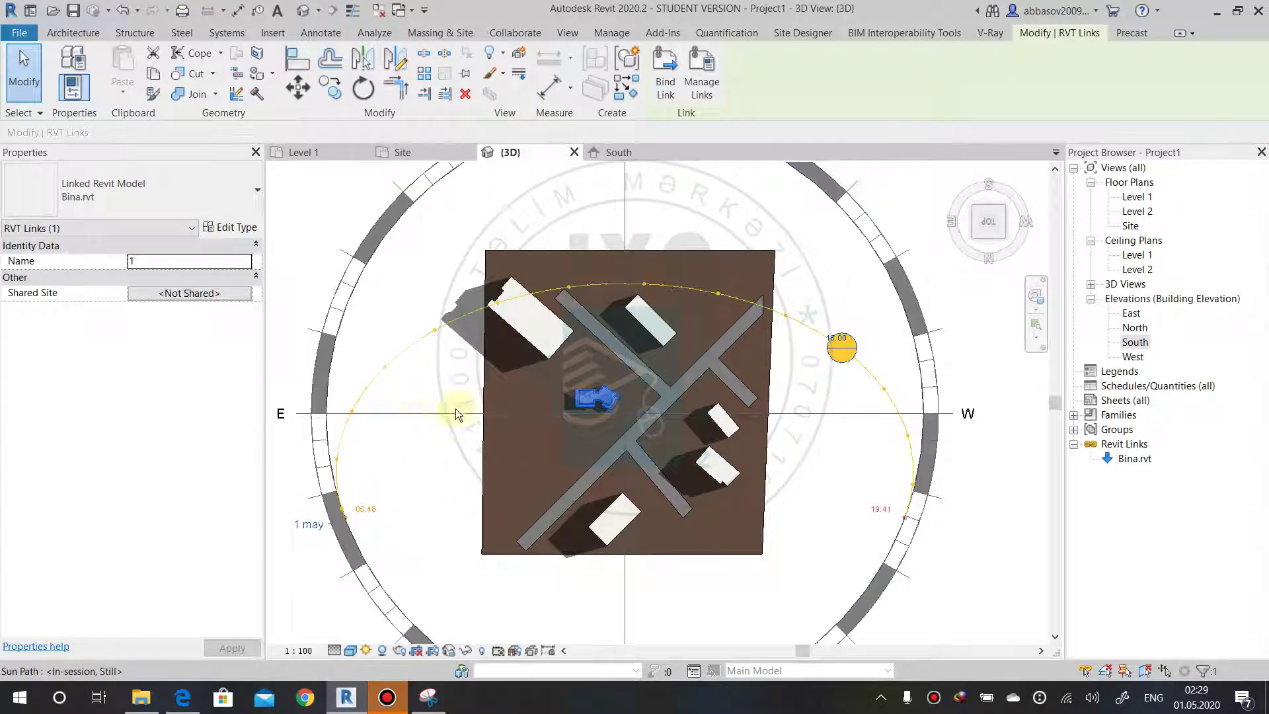
{"action": "scroll", "coordinate": [598, 400], "scroll_direction": "up", "scroll_amount": 3}
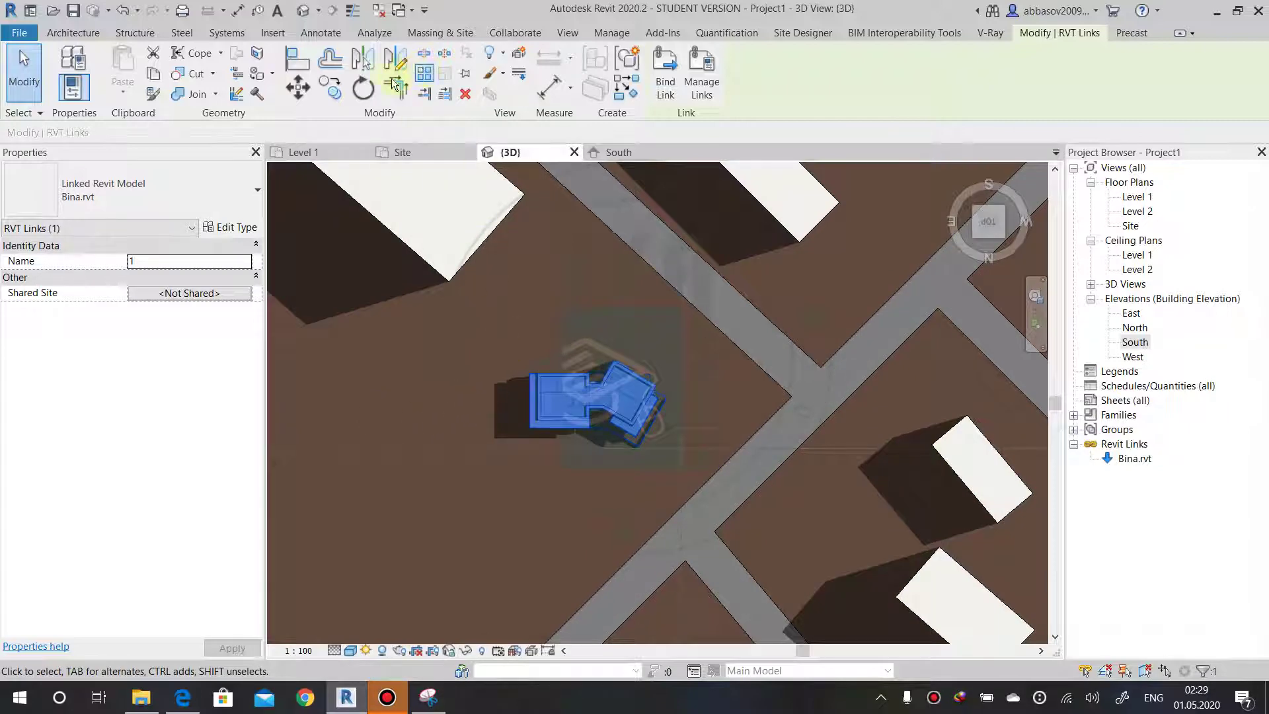
{"action": "left_click", "coordinate": [534, 405]}
{"action": "left_click", "coordinate": [540, 386]}
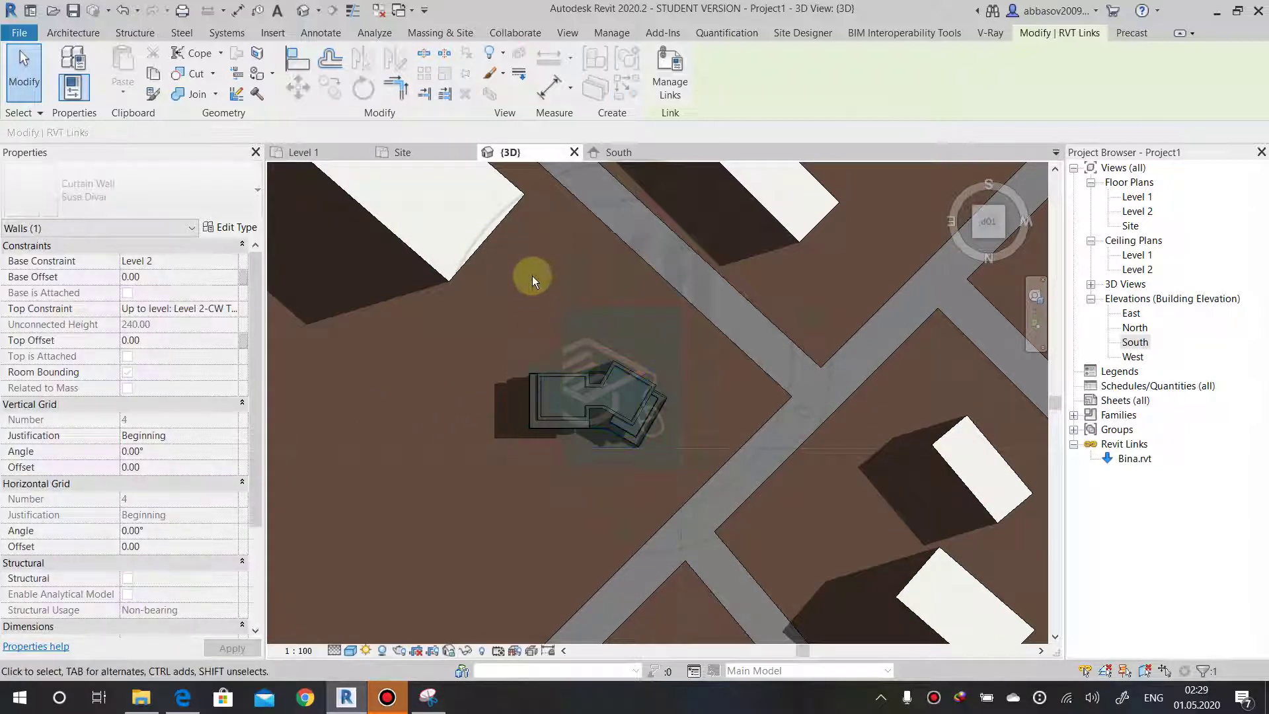
{"action": "left_click", "coordinate": [590, 375]}
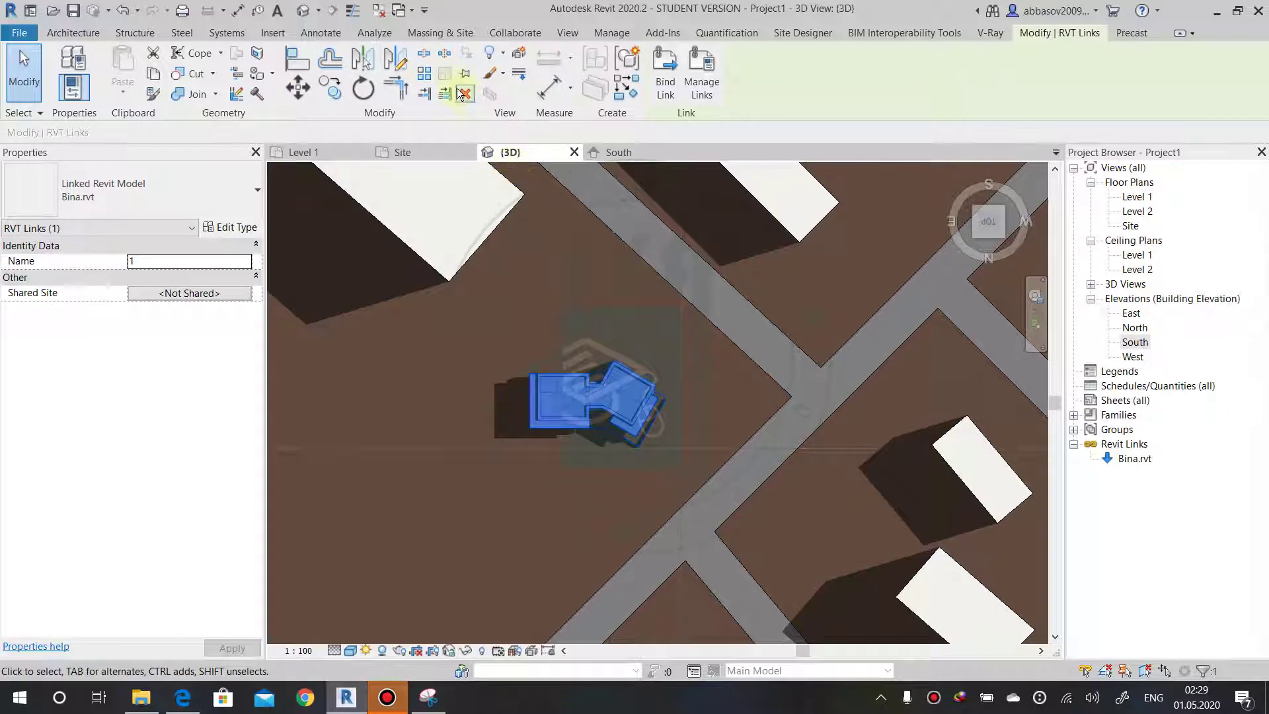
Rotate the linked Bina.rvt building 90° and move it into place beside the road.
{"action": "left_click", "coordinate": [357, 92]}
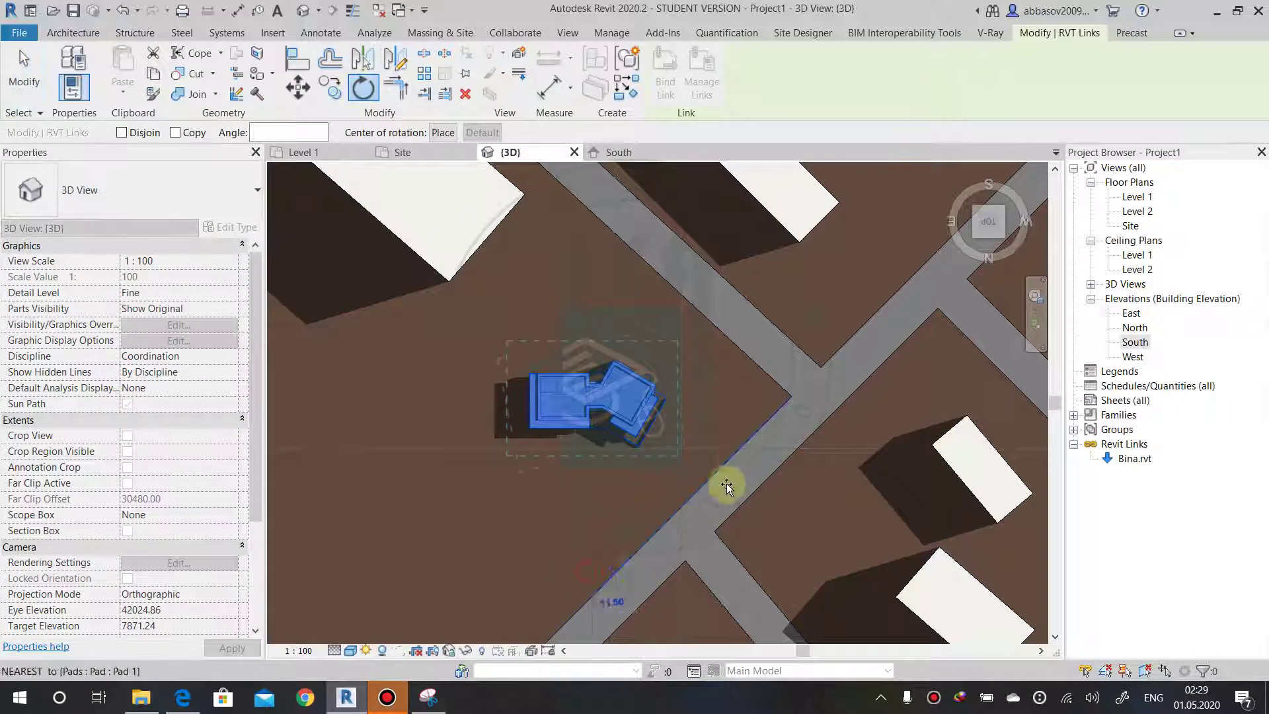
{"action": "type", "text": "90"}
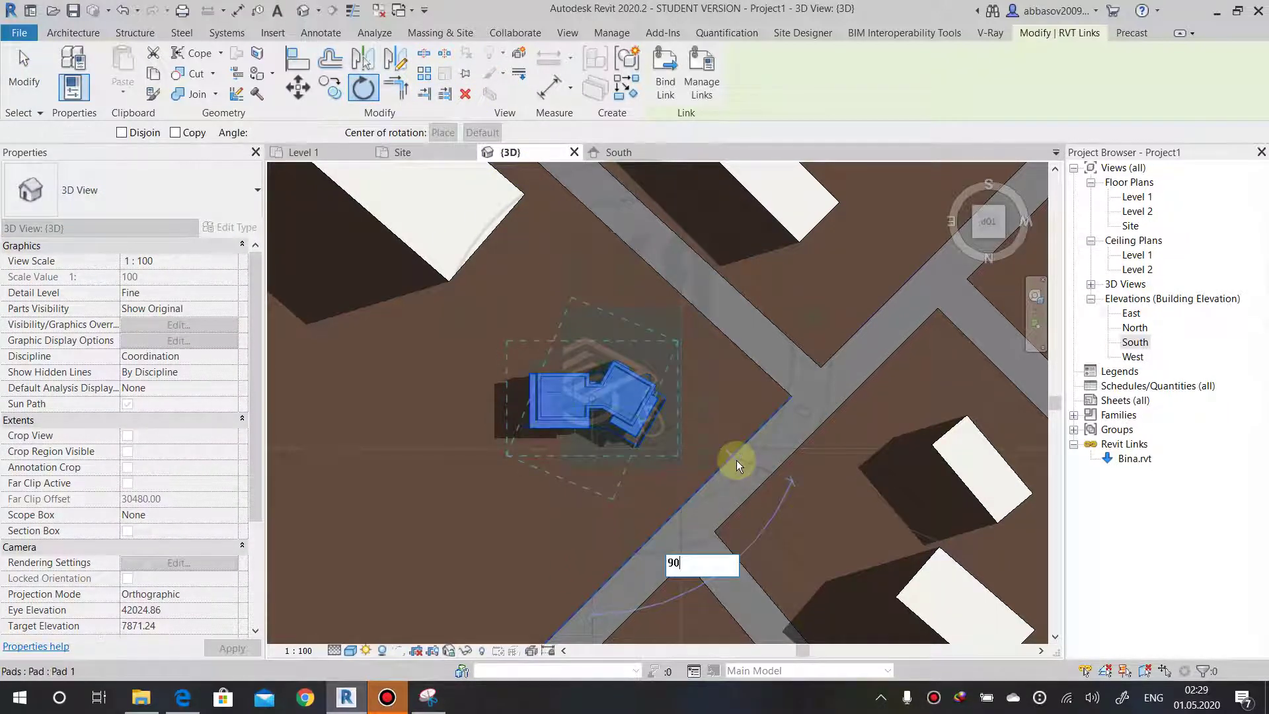
{"action": "key", "text": "Return"}
{"action": "left_click_drag", "start_coordinate": [603, 439], "coordinate": [696, 418]}
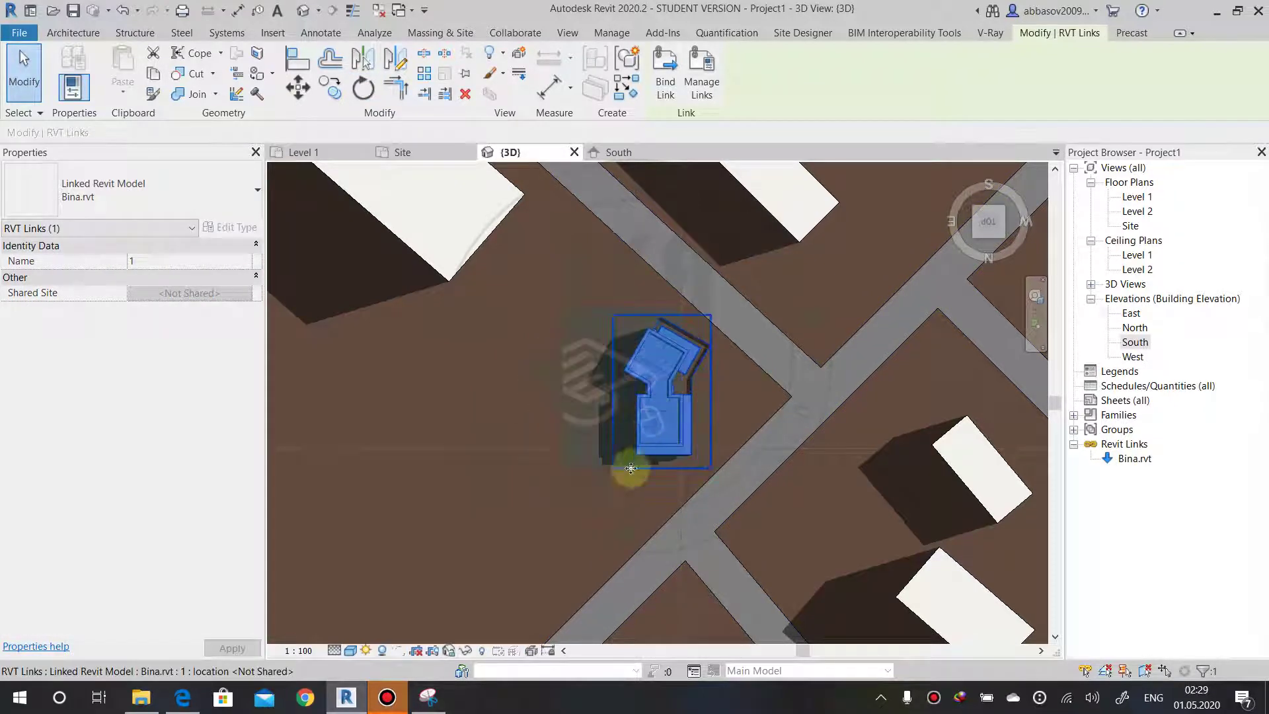
{"action": "scroll", "coordinate": [636, 482], "scroll_direction": "down", "scroll_amount": 6}
Set the sun's time of day to 10:00 in the 3D view.
{"action": "middle_click_drag", "start_coordinate": [679, 363], "coordinate": [783, 281], "text": "shift"}
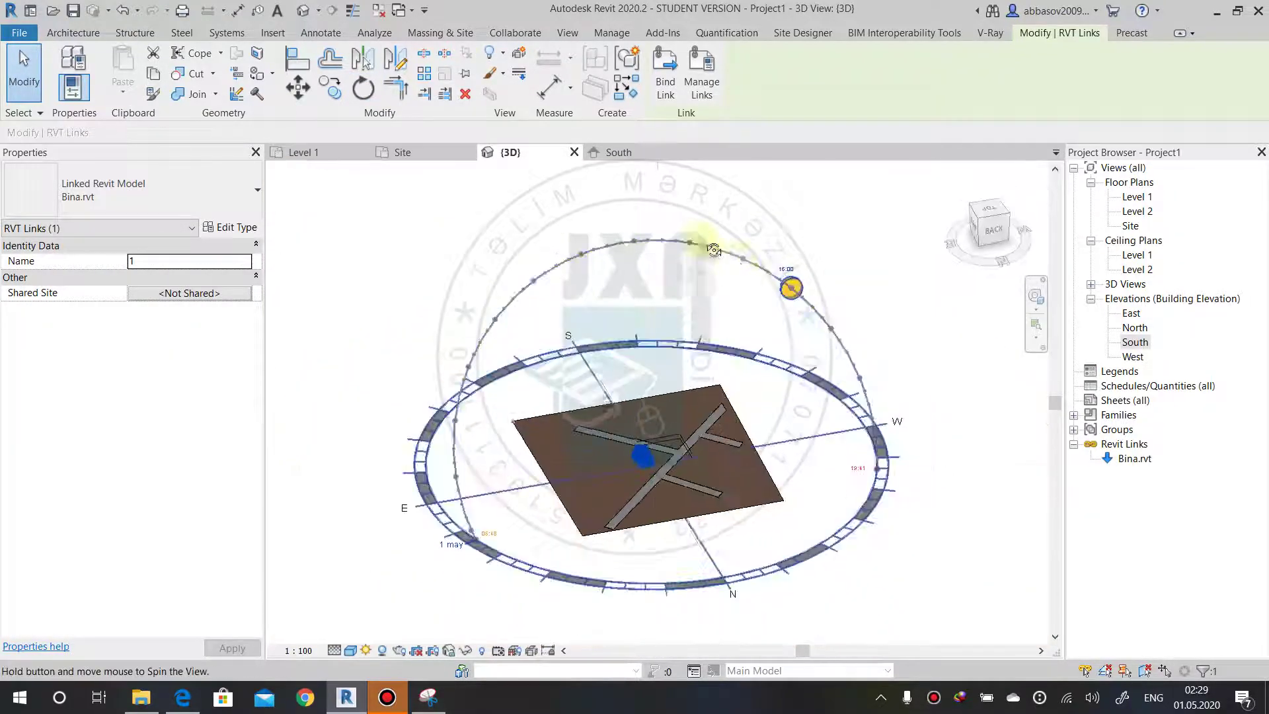
{"action": "left_click", "coordinate": [783, 281]}
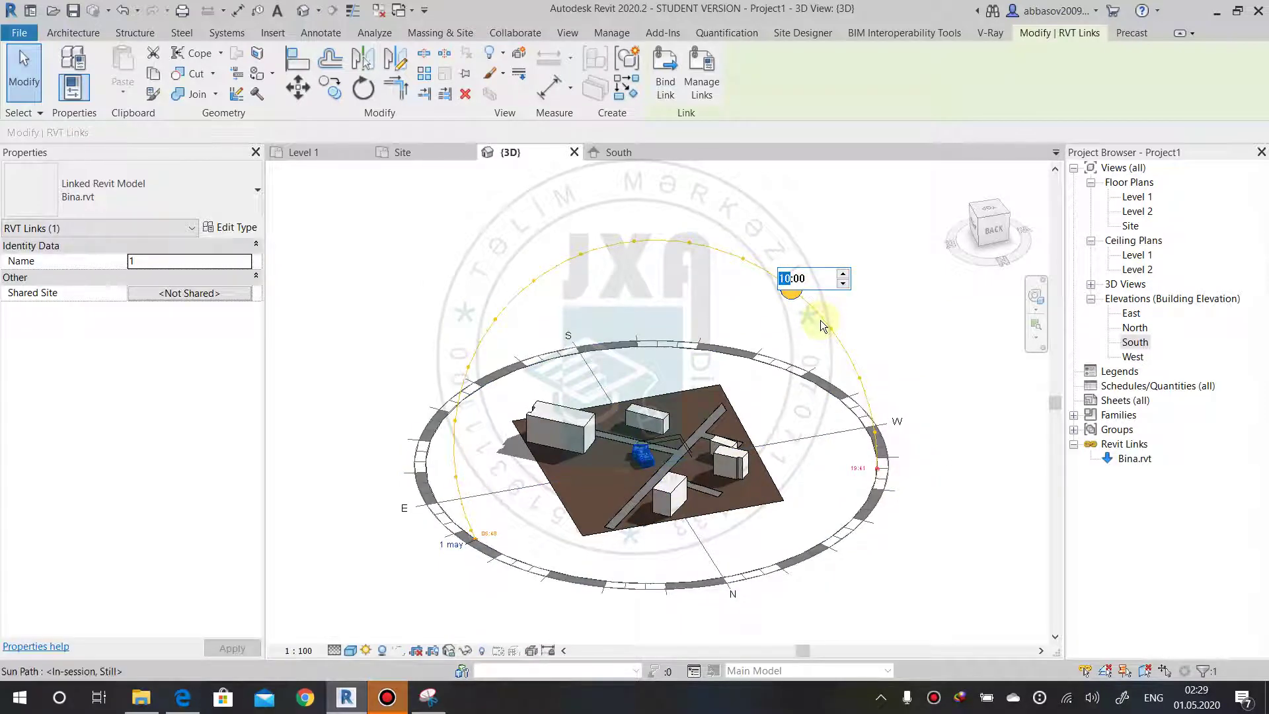
{"action": "key", "text": "Return"}
{"action": "scroll", "coordinate": [658, 475], "scroll_direction": "up", "scroll_amount": 3}
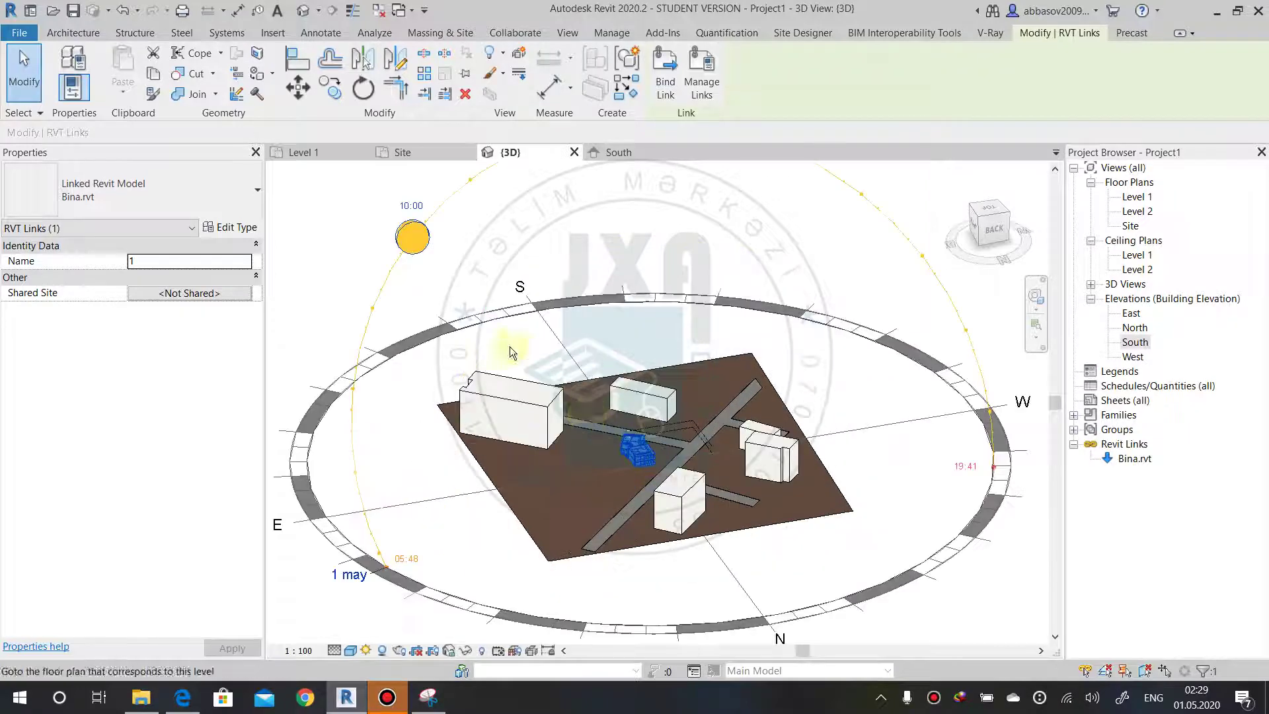
{"action": "scroll", "coordinate": [681, 551], "scroll_direction": "up", "scroll_amount": 2}
{"action": "scroll", "coordinate": [680, 482], "scroll_direction": "up", "scroll_amount": 3}
{"action": "scroll", "coordinate": [692, 488], "scroll_direction": "up", "scroll_amount": 3}
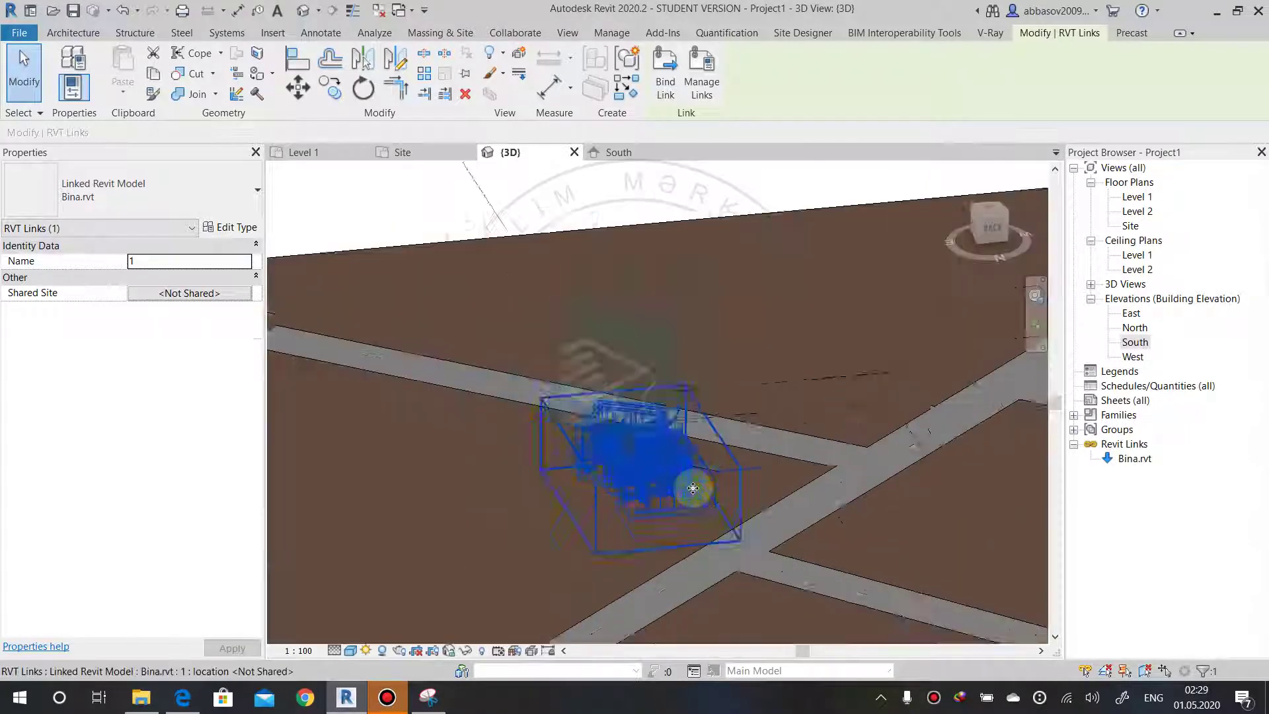
{"action": "scroll", "coordinate": [693, 488], "scroll_direction": "up", "scroll_amount": 3}
{"action": "key", "text": "Escape"}
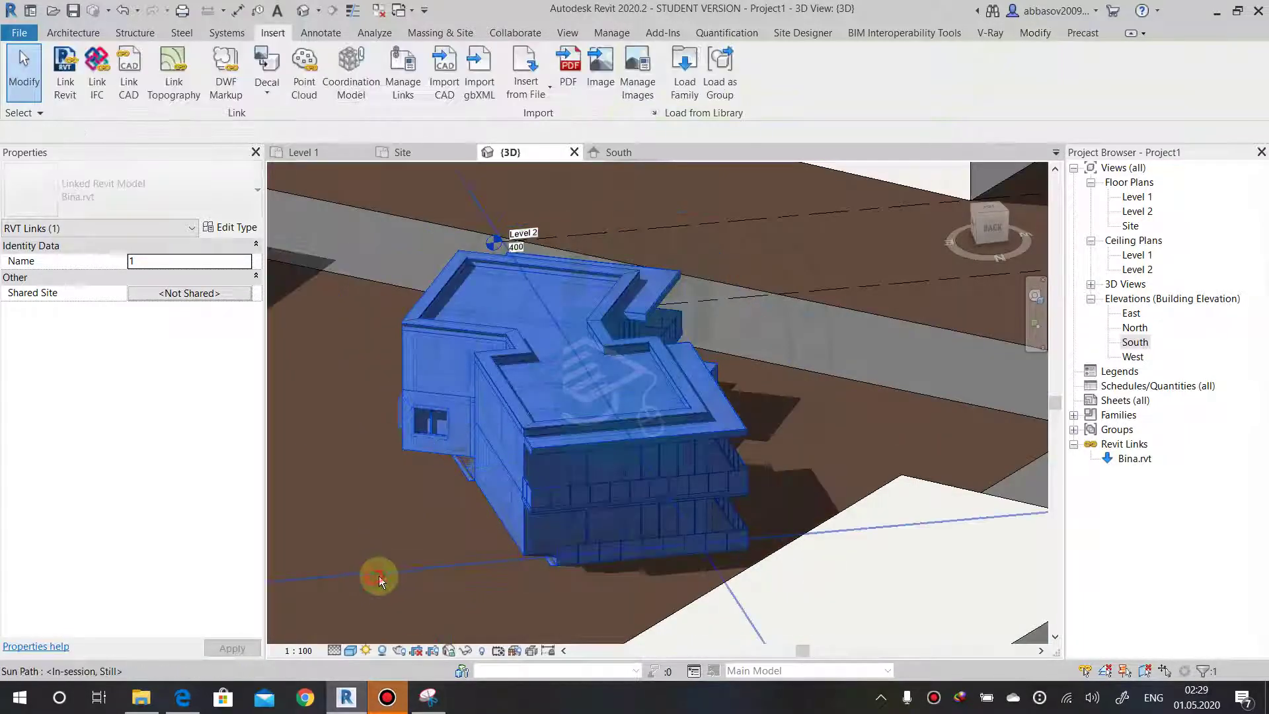
Rotate the linked Bina.rvt building a further 180° on the site.
{"action": "left_click", "coordinate": [378, 576]}
{"action": "scroll", "coordinate": [473, 502], "scroll_direction": "down", "scroll_amount": 5}
{"action": "scroll", "coordinate": [526, 477], "scroll_direction": "up", "scroll_amount": 3}
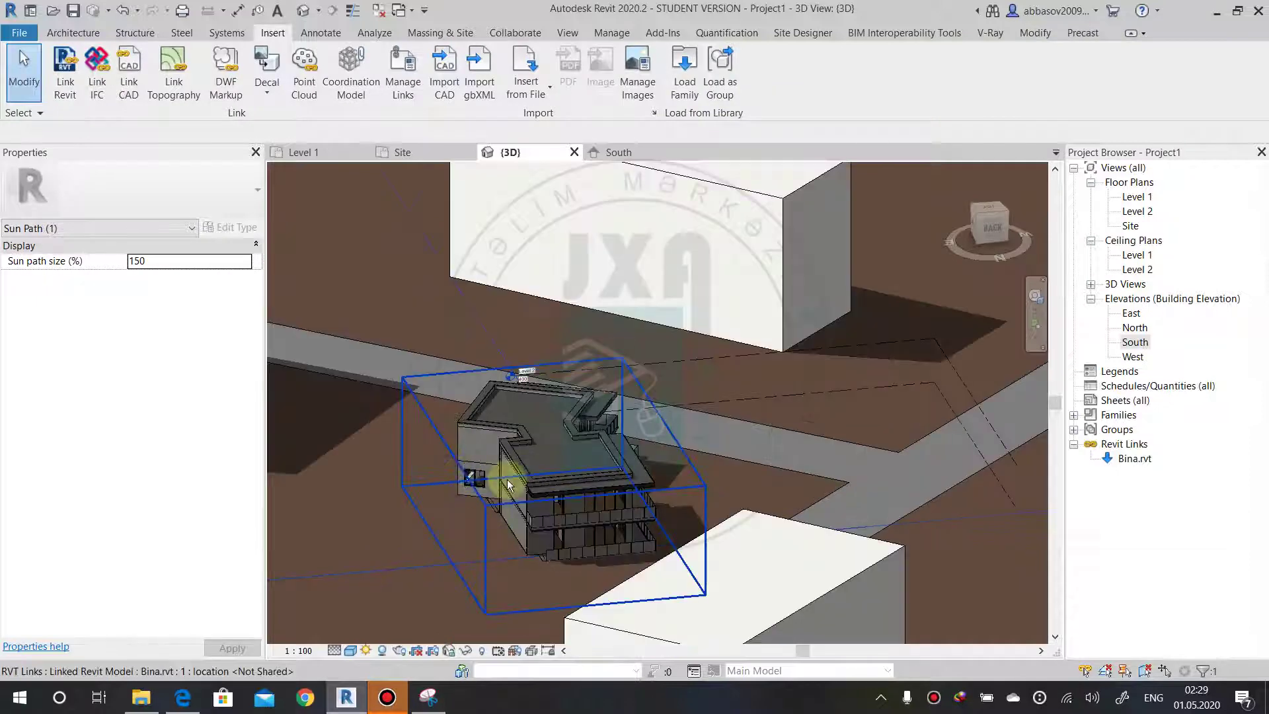
{"action": "scroll", "coordinate": [554, 486], "scroll_direction": "down", "scroll_amount": 2}
{"action": "mouse_move", "coordinate": [621, 477]}
{"action": "middle_mouse_down", "text": "shift"}
{"action": "mouse_move", "coordinate": [653, 499]}
{"action": "mouse_move", "coordinate": [636, 458]}
{"action": "middle_mouse_up", "text": "shift"}
{"action": "left_click", "coordinate": [636, 458]}
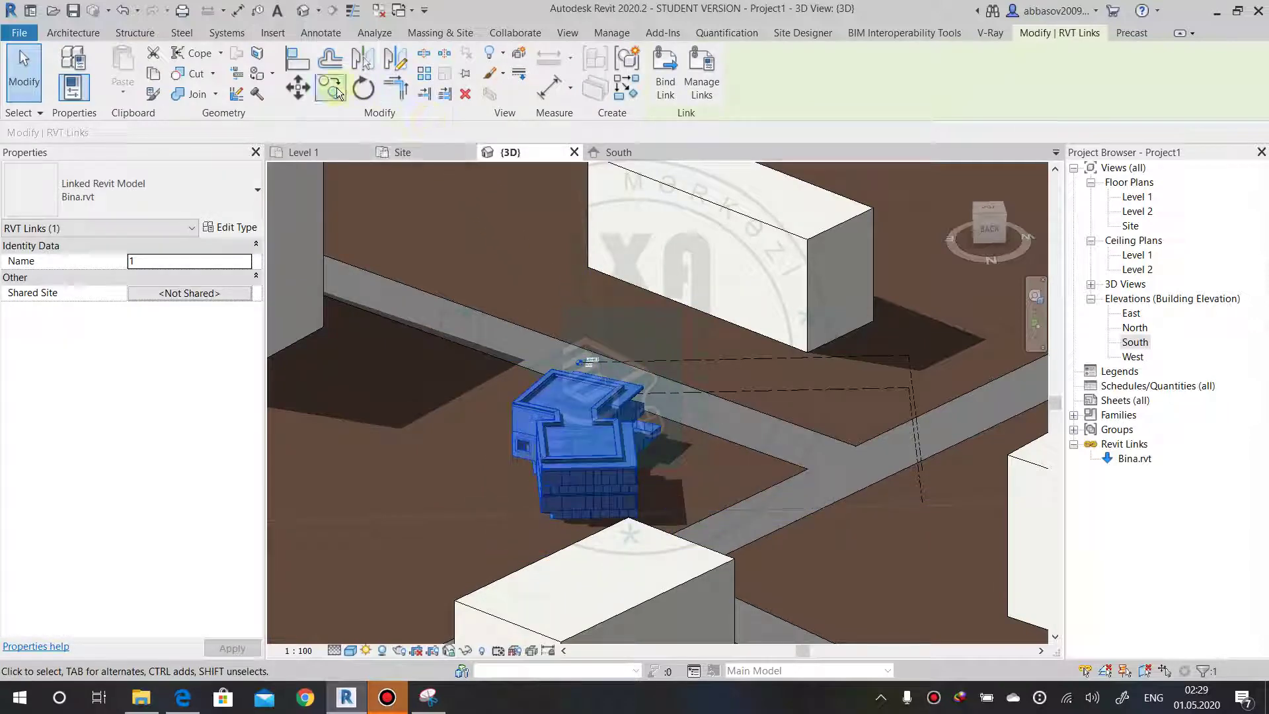
{"action": "left_click", "coordinate": [363, 87]}
{"action": "left_click", "coordinate": [462, 560]}
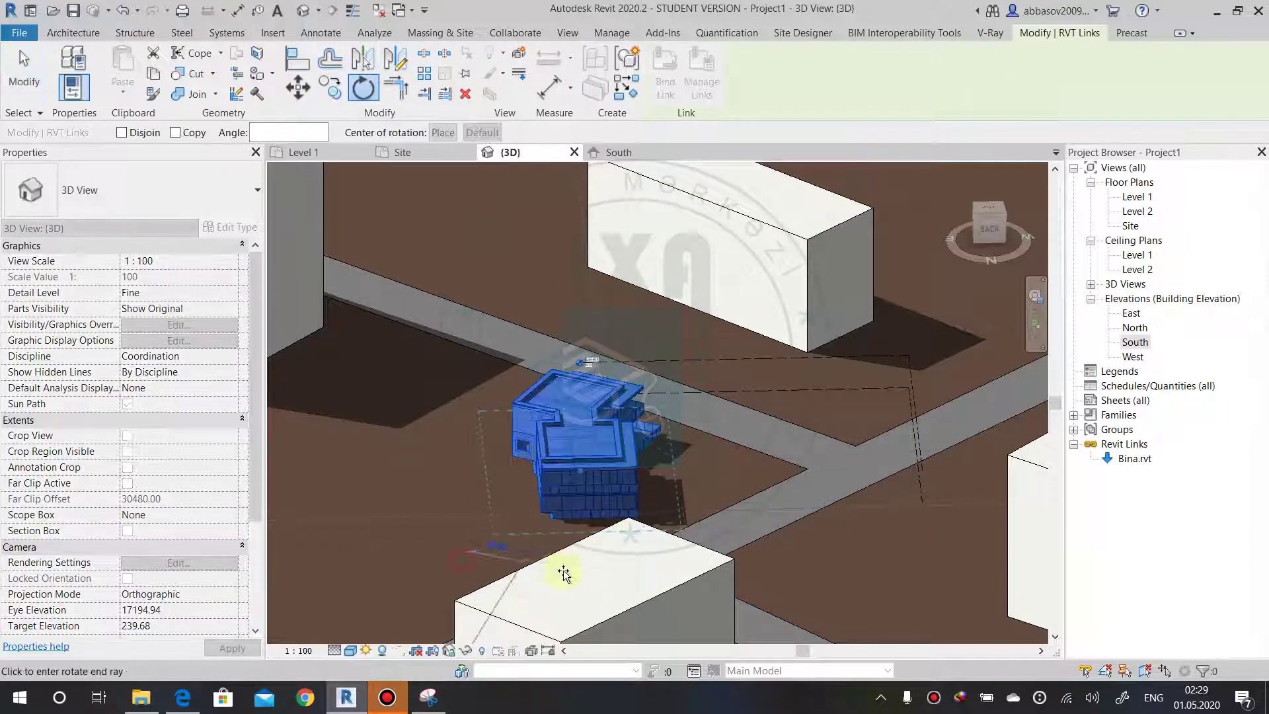
{"action": "type", "text": "180"}
{"action": "left_click", "coordinate": [588, 559]}
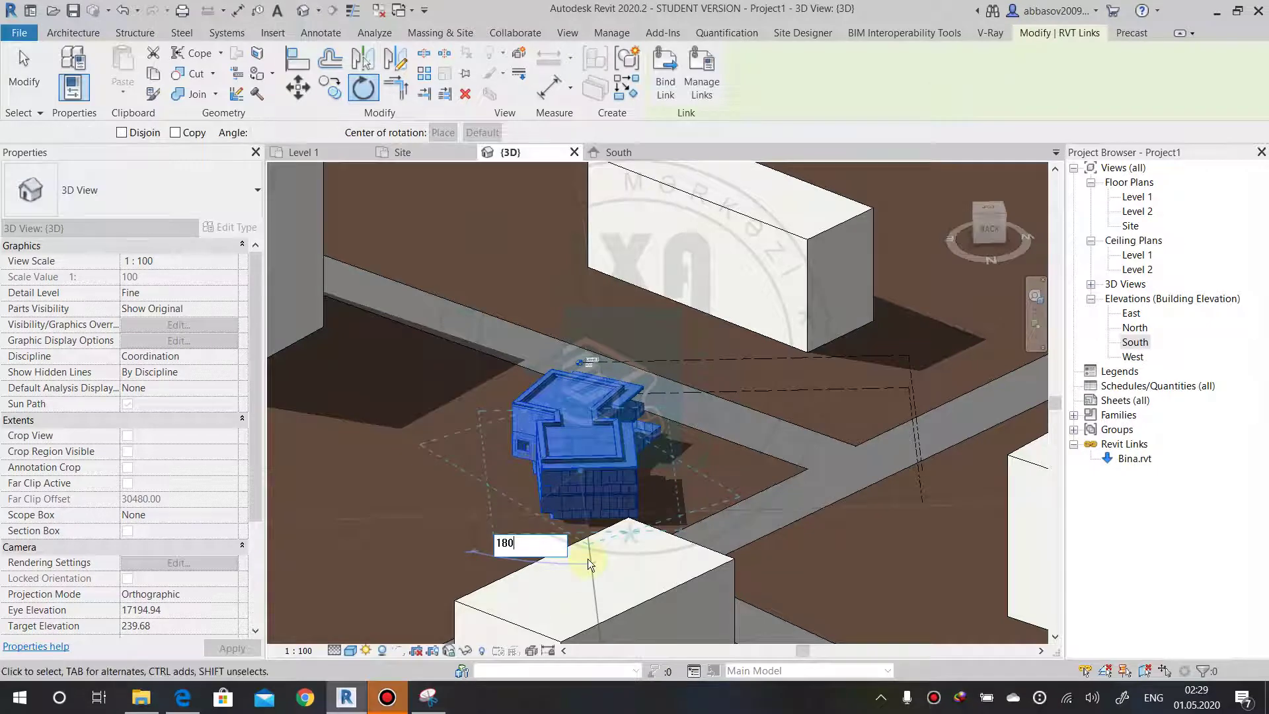
{"action": "key", "text": "Escape"}
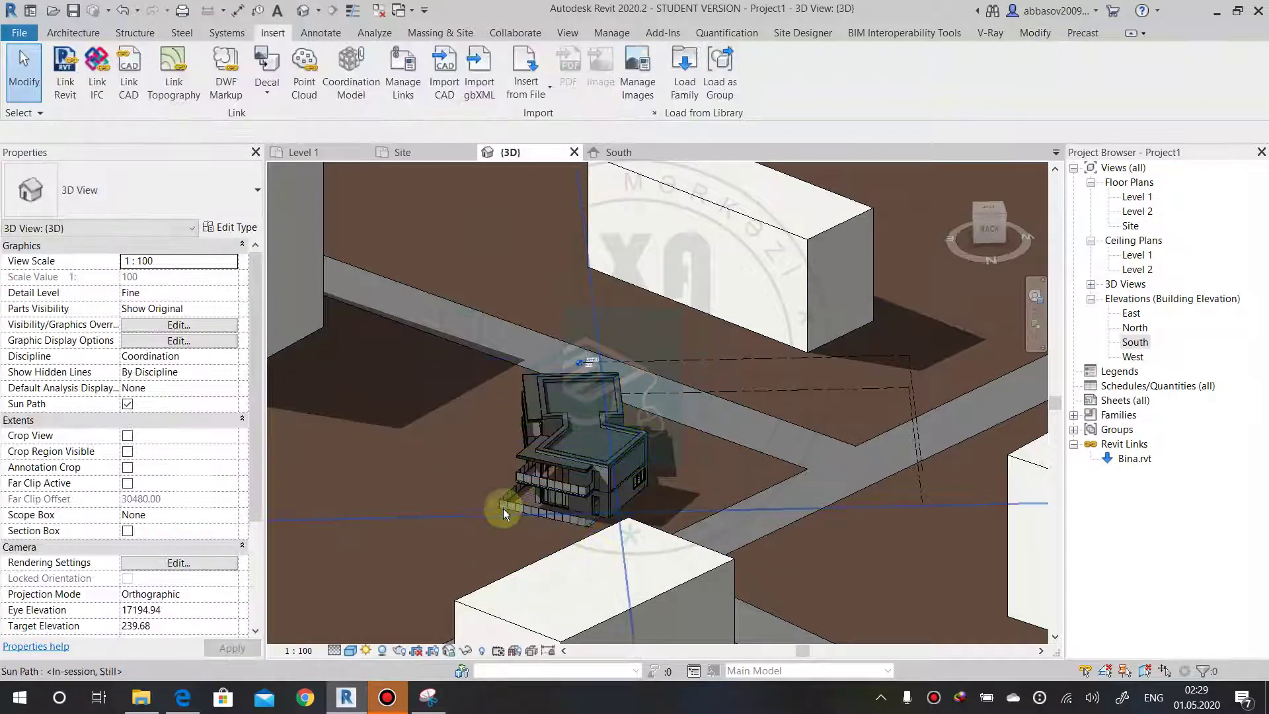
{"action": "mouse_move", "coordinate": [502, 508]}
{"action": "middle_mouse_down", "text": "shift"}
{"action": "mouse_move", "coordinate": [531, 518]}
{"action": "mouse_move", "coordinate": [536, 553]}
{"action": "mouse_move", "coordinate": [443, 437]}
{"action": "middle_mouse_up", "text": "shift"}
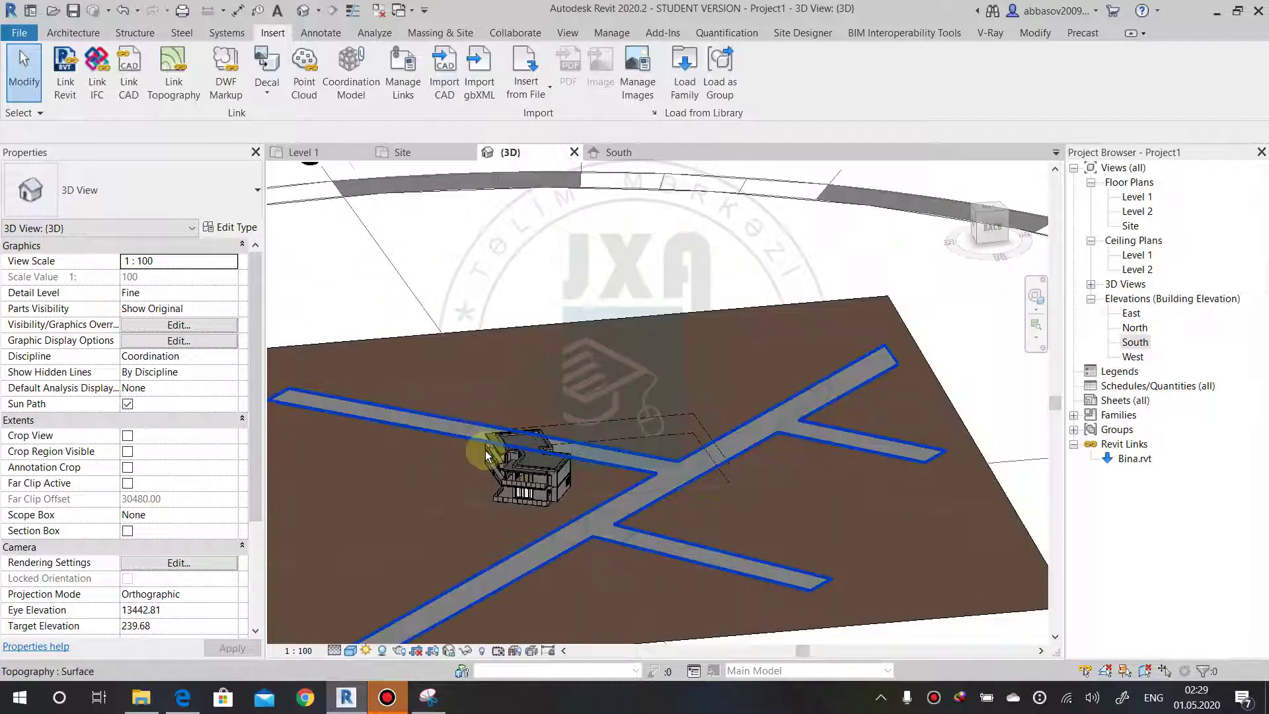
In the Site plan, nudge the linked Bina.rvt building up and to the right.
{"action": "double_click", "coordinate": [1130, 226]}
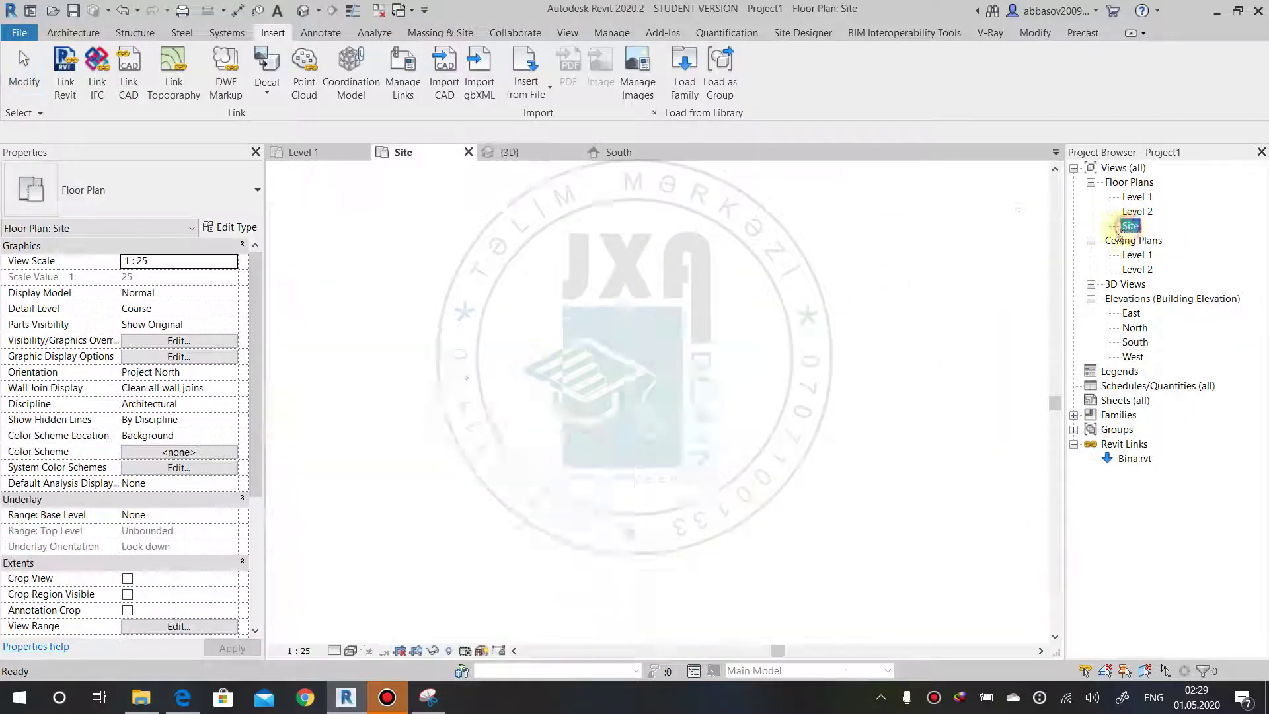
{"action": "left_click", "coordinate": [672, 293]}
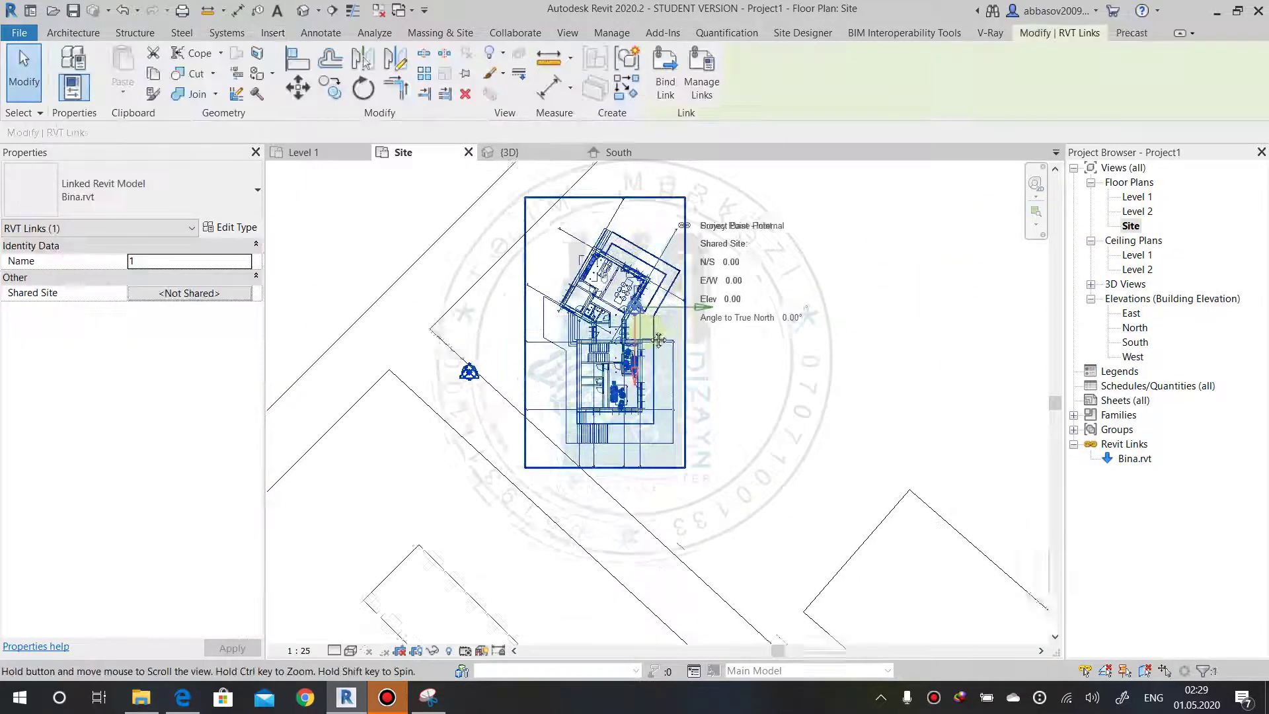
{"action": "middle_click_drag", "start_coordinate": [672, 293], "coordinate": [642, 342]}
{"action": "key", "text": "Up"}
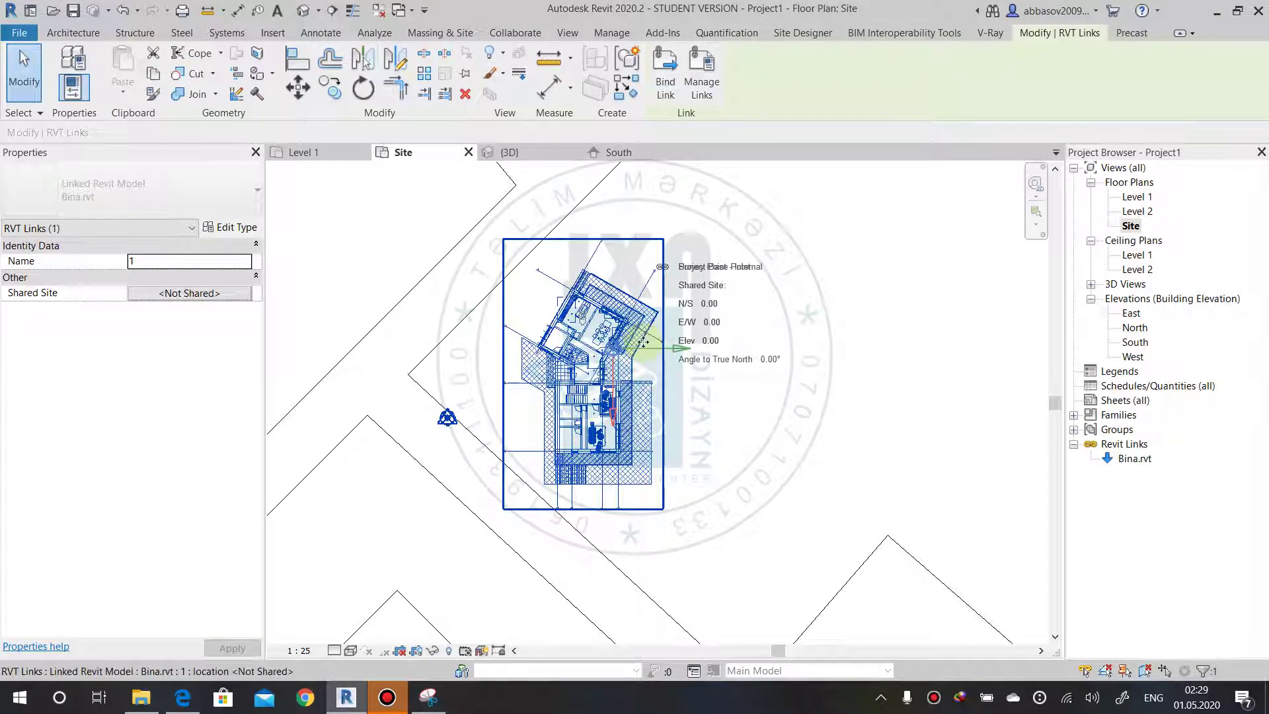
{"action": "left_click_drag", "start_coordinate": [631, 344], "coordinate": [644, 327]}
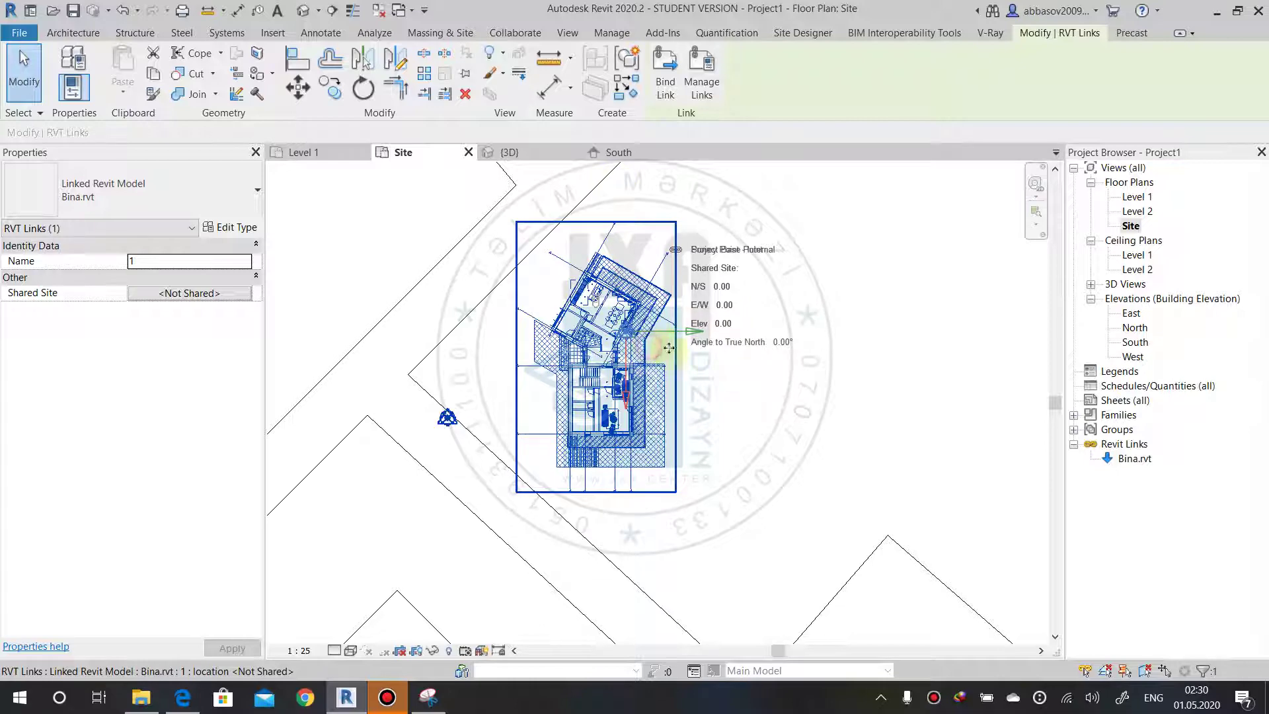
{"action": "left_click", "coordinate": [732, 411]}
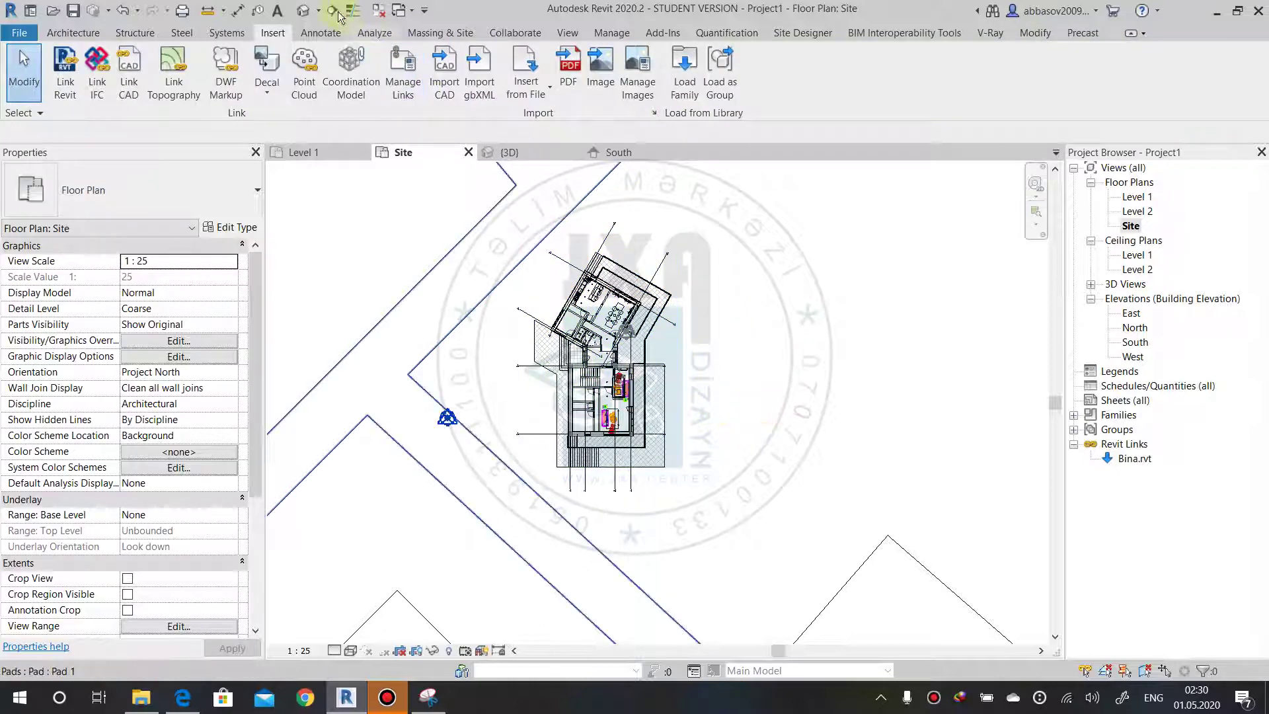
Return to the 3D view and zoom in on the building and its shadows.
{"action": "left_click", "coordinate": [301, 11]}
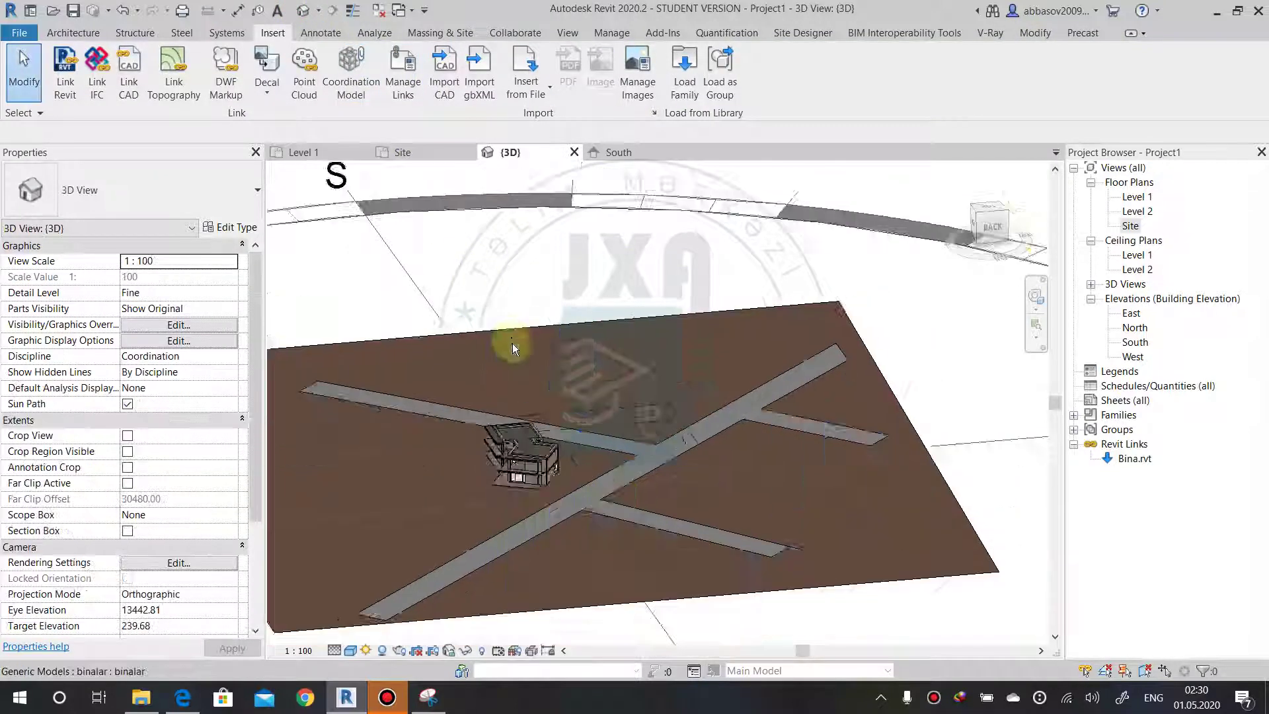
{"action": "middle_click_drag", "start_coordinate": [555, 409], "coordinate": [521, 452], "text": "shift"}
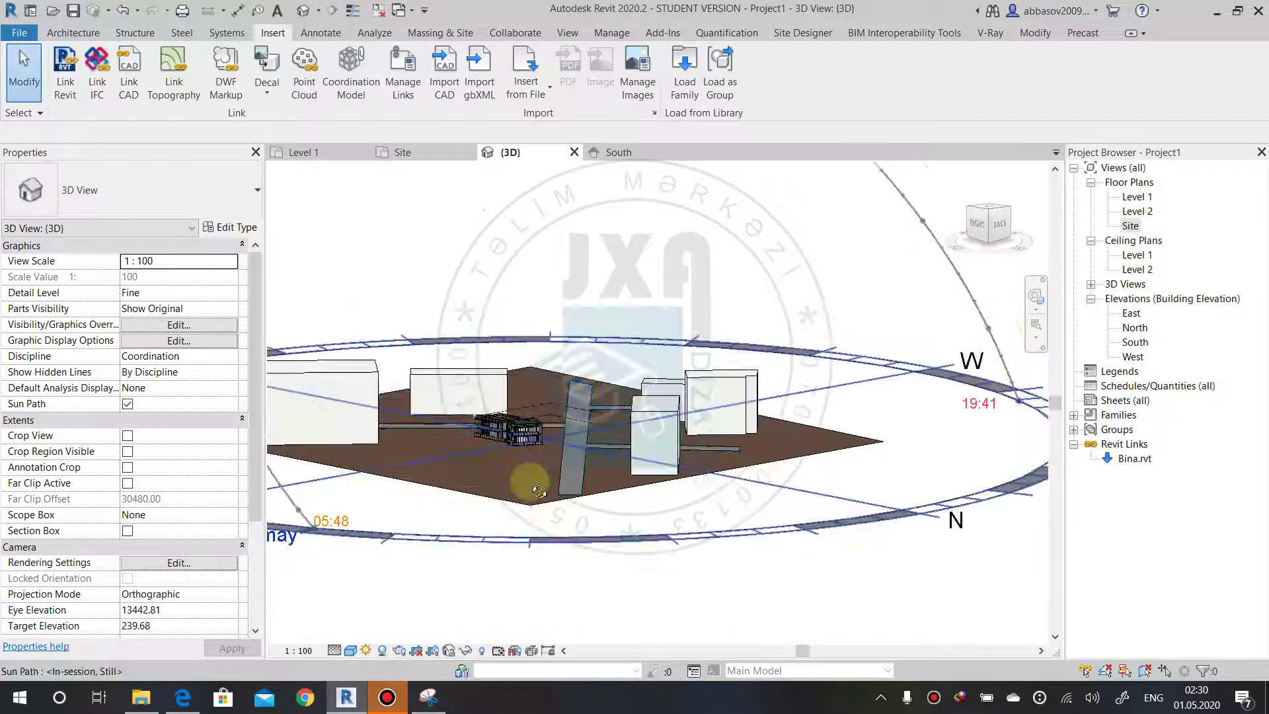
{"action": "scroll", "coordinate": [516, 436], "scroll_direction": "up", "scroll_amount": 3}
{"action": "scroll", "coordinate": [506, 406], "scroll_direction": "up", "scroll_amount": 2}
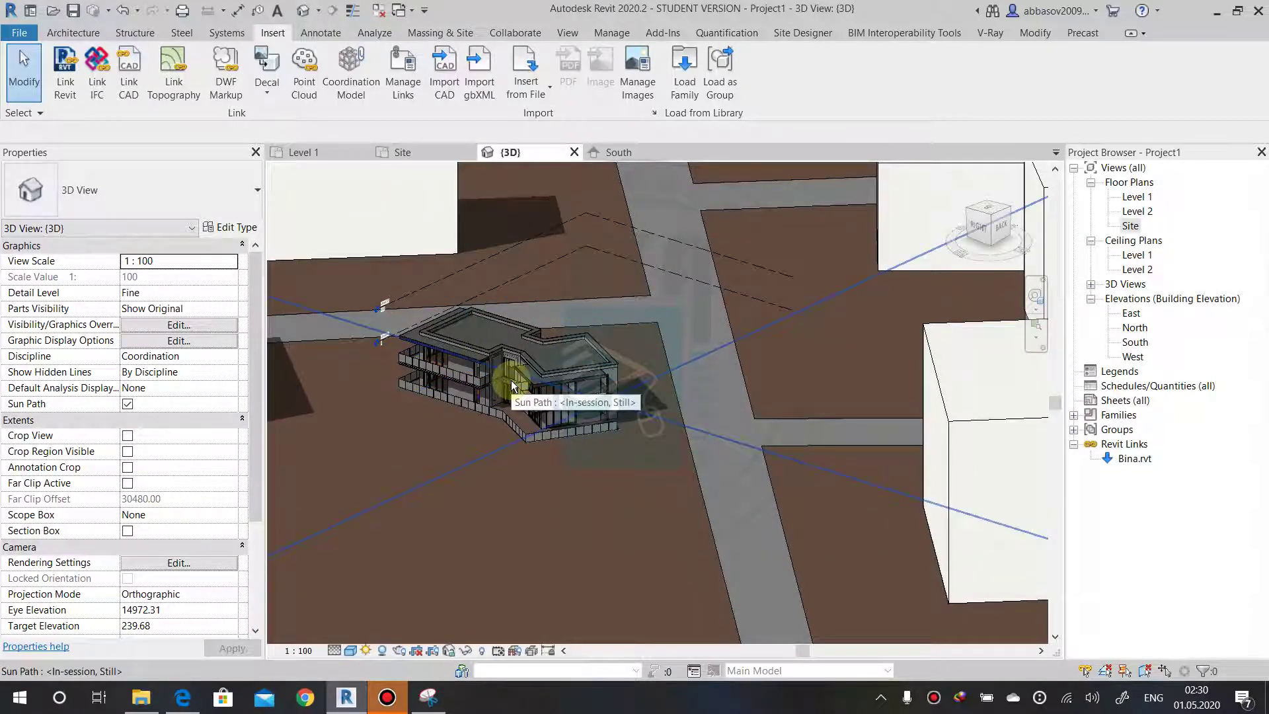
{"action": "left_click", "coordinate": [1090, 284]}
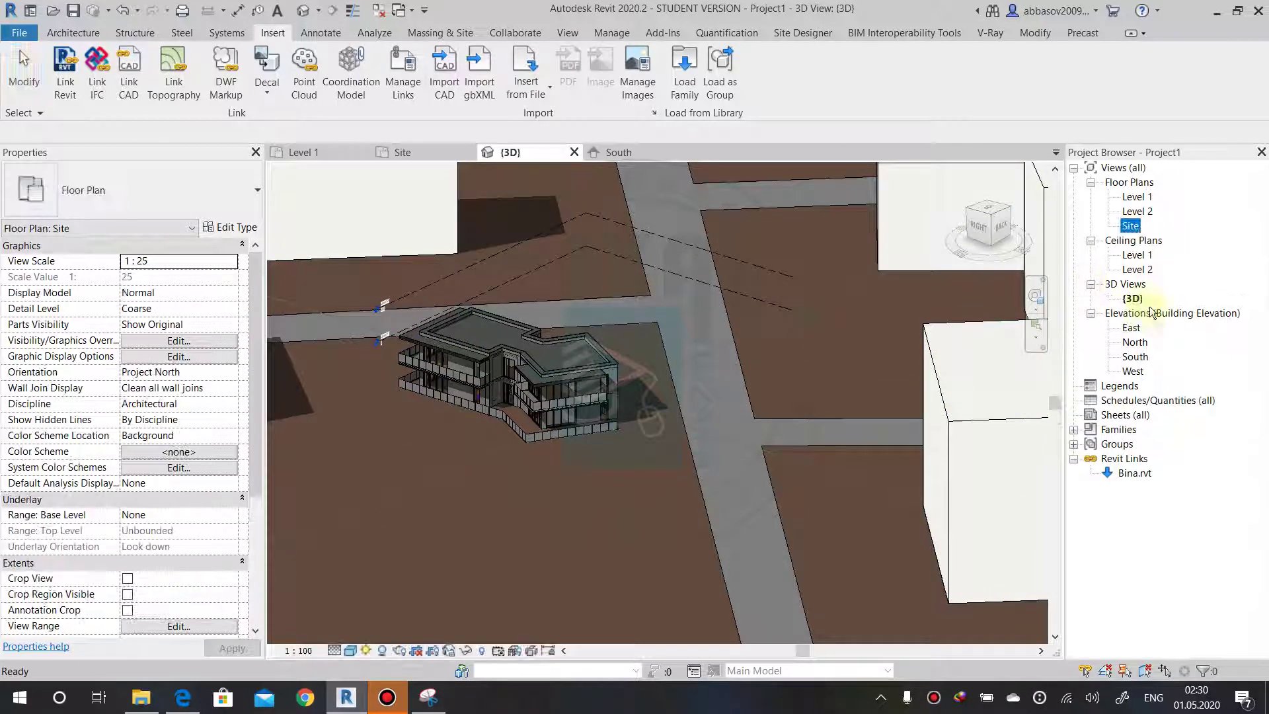
Duplicate the {3D} view as 'Solar Study', then reopen the original {3D} view.
{"action": "right_click", "coordinate": [1134, 298]}
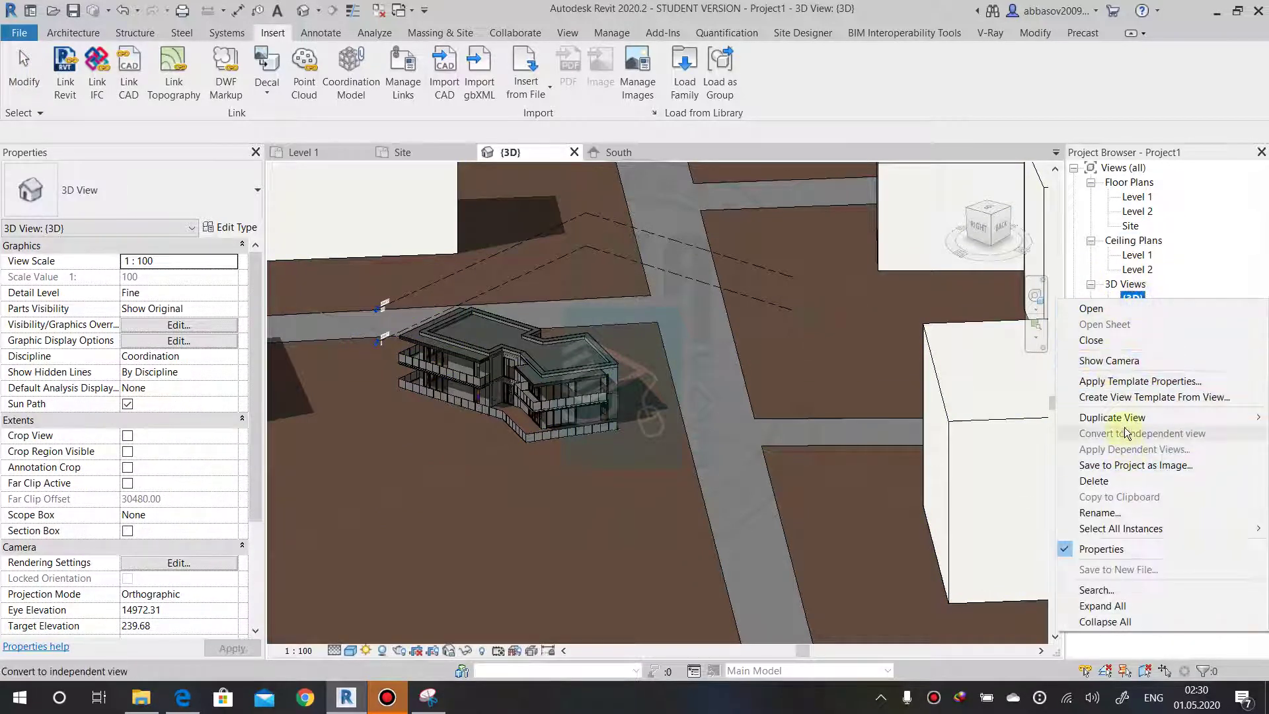
{"action": "mouse_move", "coordinate": [1112, 417]}
{"action": "left_click", "coordinate": [962, 418]}
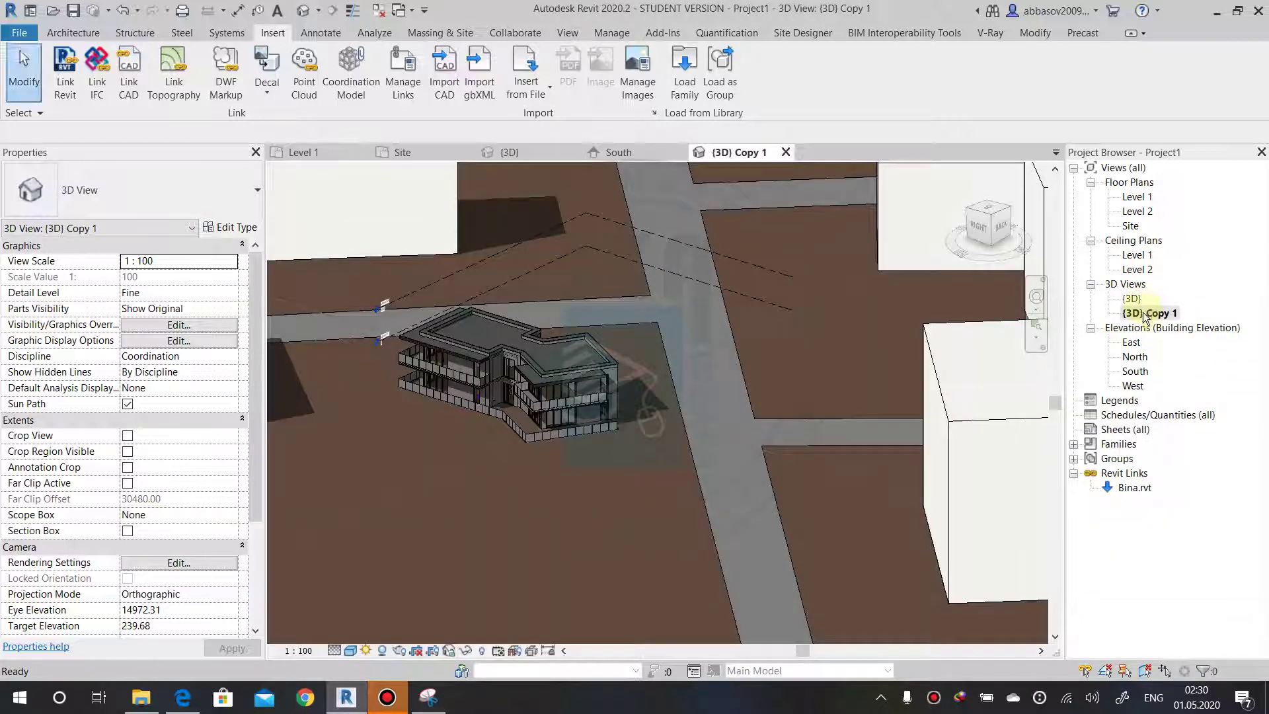
{"action": "right_click", "coordinate": [1140, 312]}
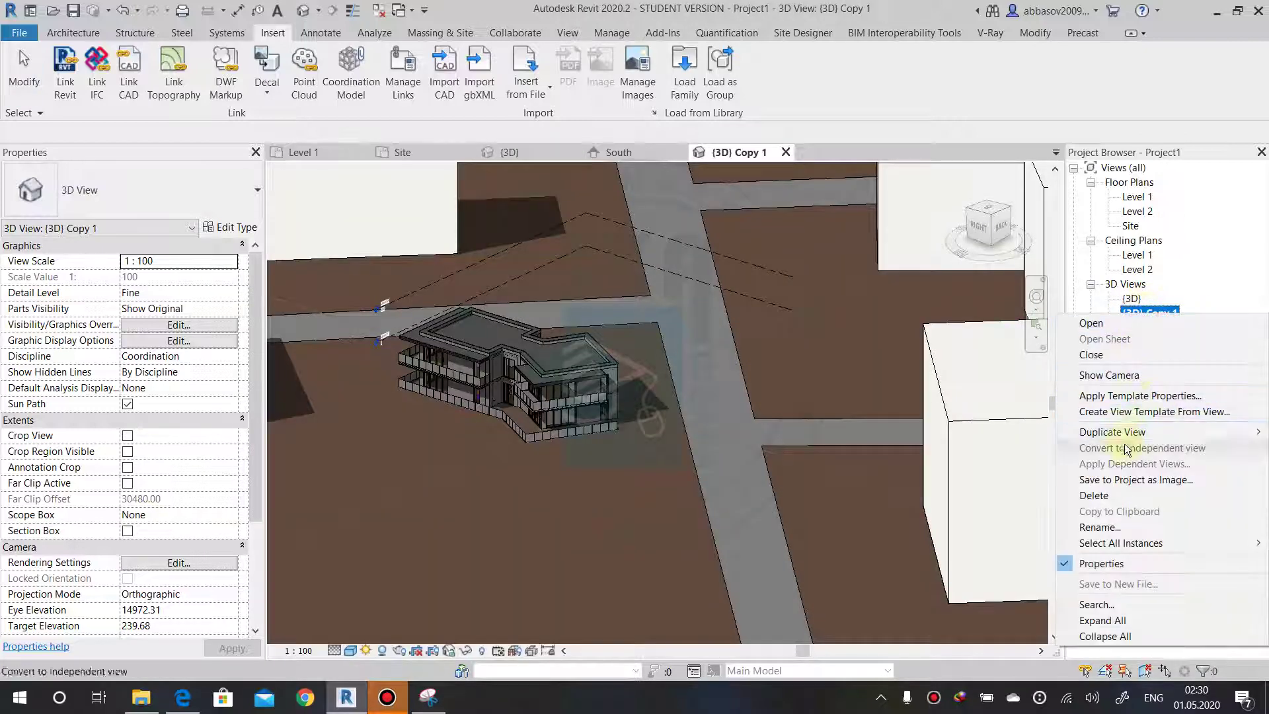
{"action": "left_click", "coordinate": [1098, 527]}
{"action": "type", "text": "Solar Study"}
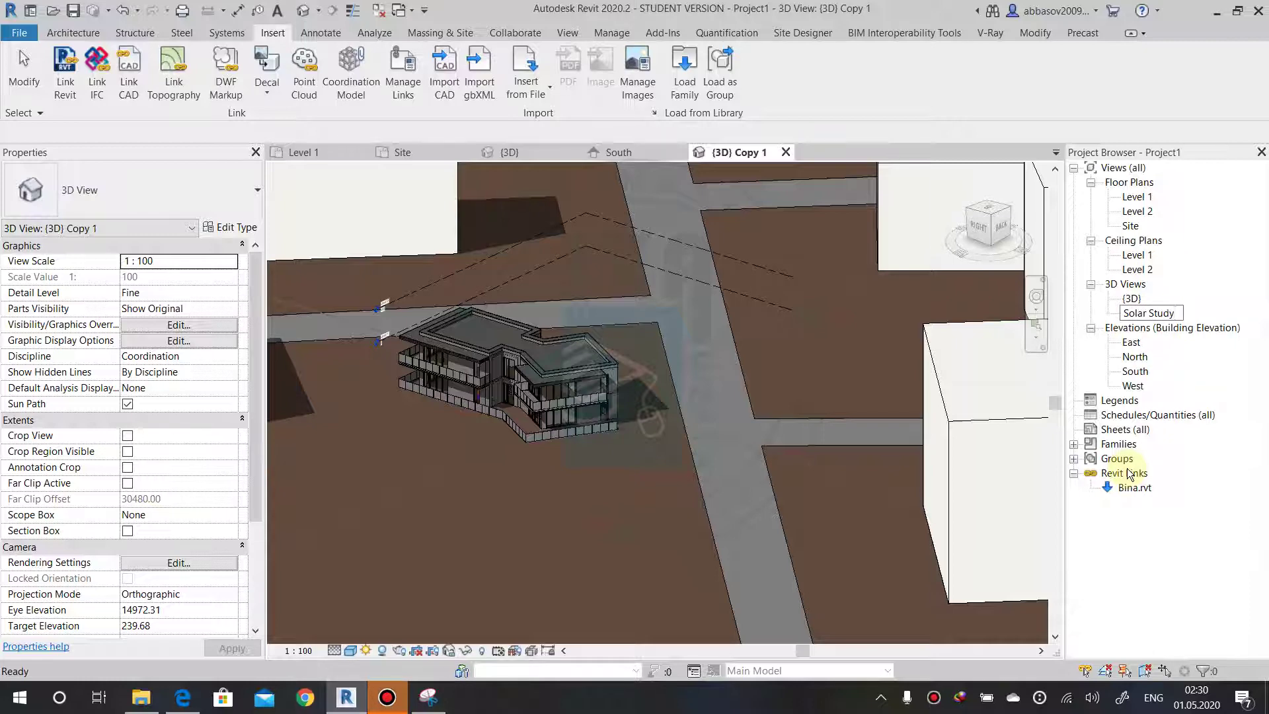
{"action": "key", "text": "Return"}
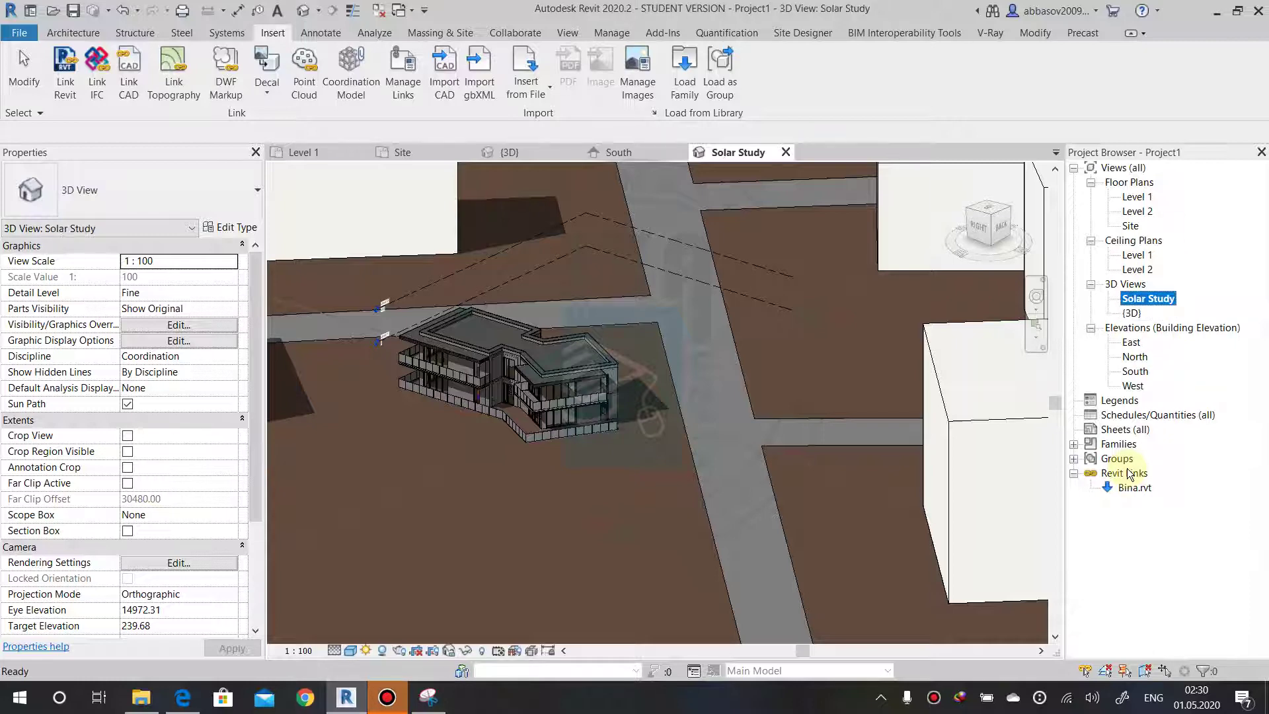
{"action": "double_click", "coordinate": [1132, 313]}
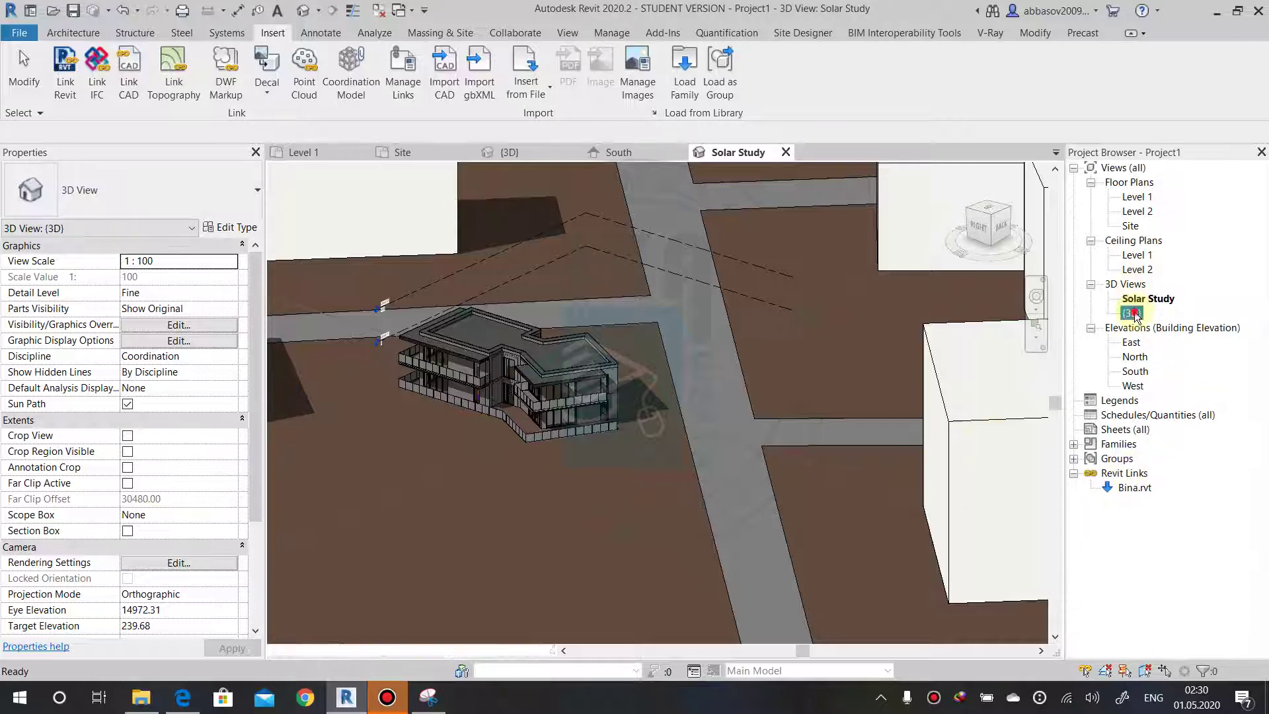
Turn the sun path off in the original {3D} view.
{"action": "scroll", "coordinate": [768, 345], "scroll_direction": "down", "scroll_amount": 5}
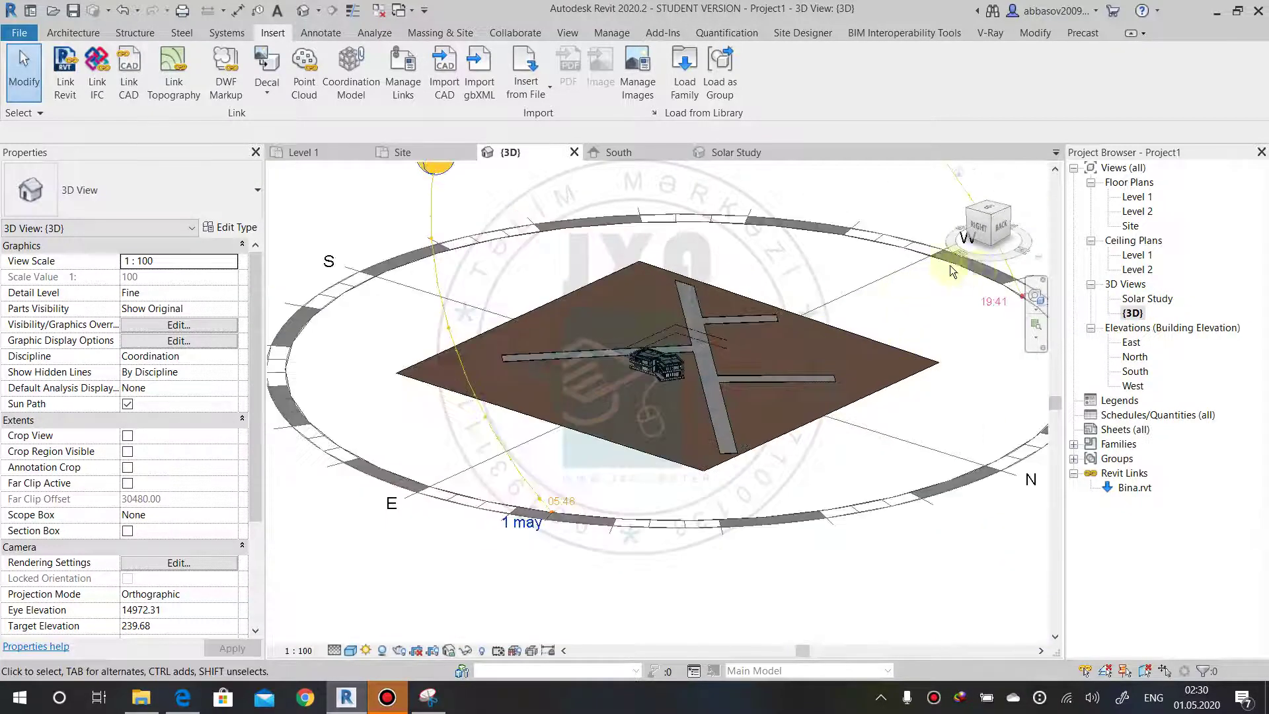
{"action": "left_click", "coordinate": [369, 651]}
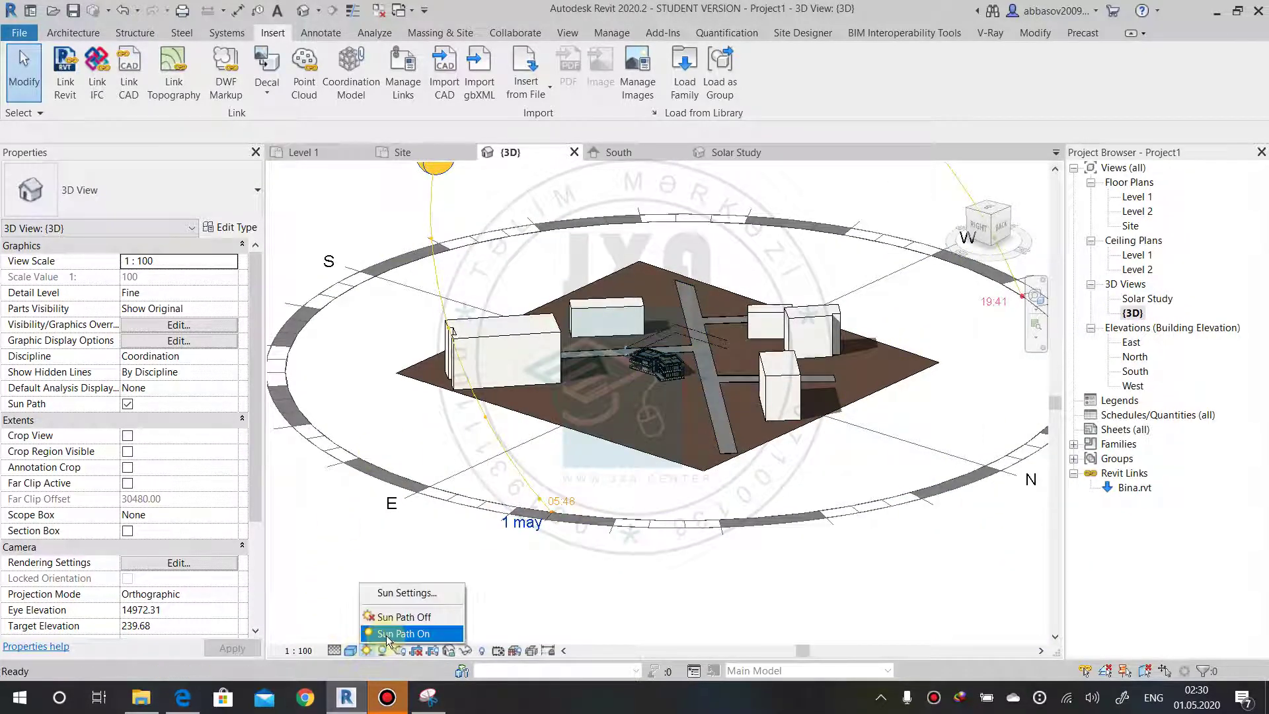
{"action": "left_click", "coordinate": [399, 616]}
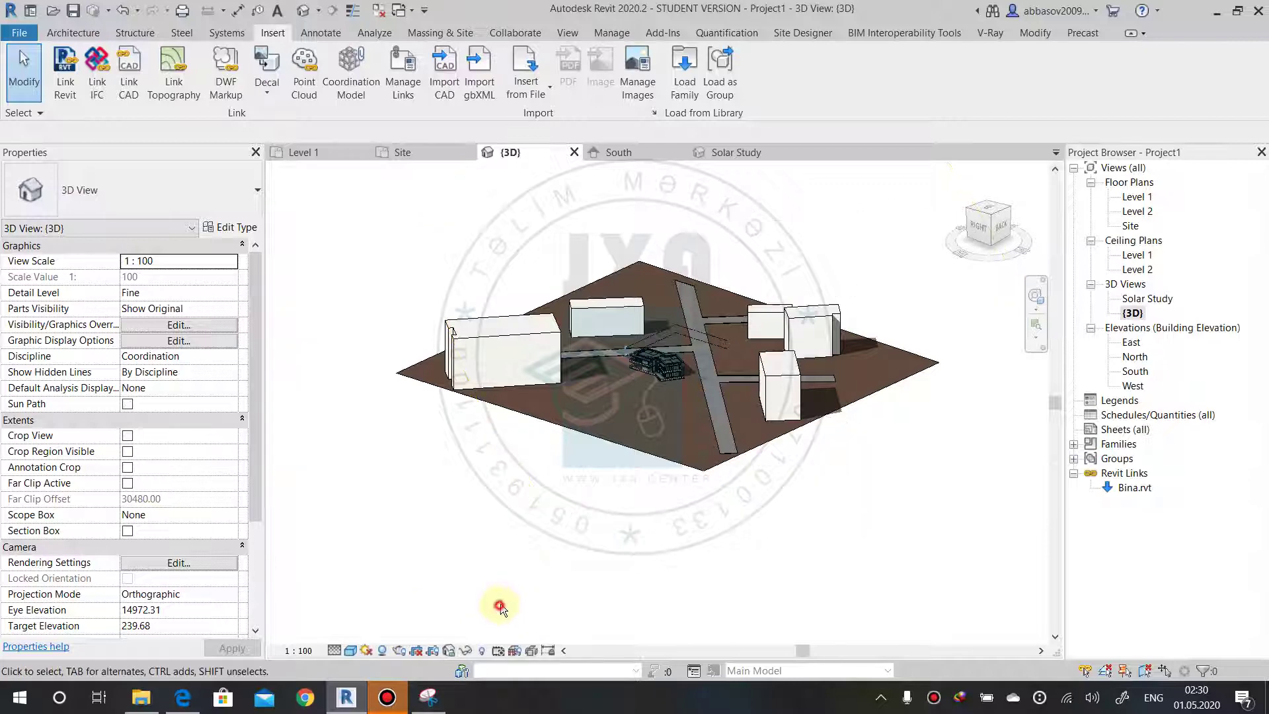
{"action": "left_click", "coordinate": [659, 362]}
{"action": "scroll", "coordinate": [648, 415], "scroll_direction": "up", "scroll_amount": 4}
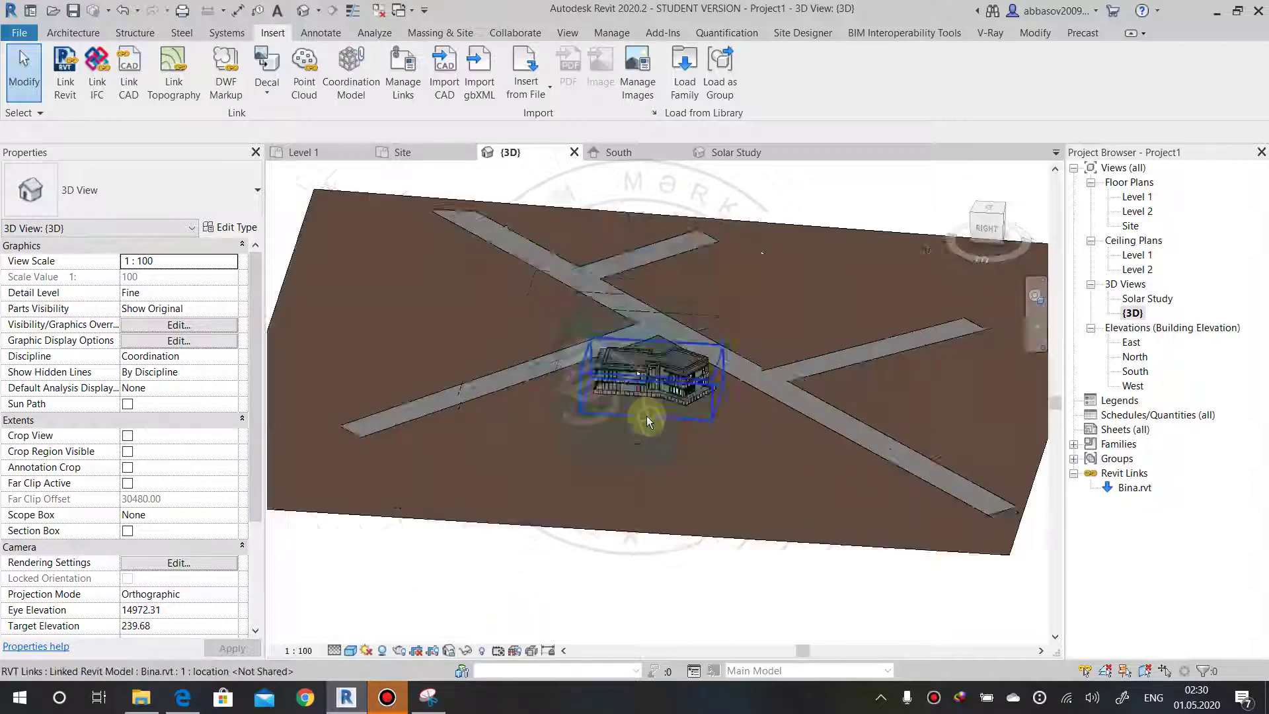
{"action": "scroll", "coordinate": [649, 421], "scroll_direction": "up", "scroll_amount": 2}
{"action": "middle_click_drag", "start_coordinate": [650, 423], "coordinate": [1020, 388], "text": "shift"}
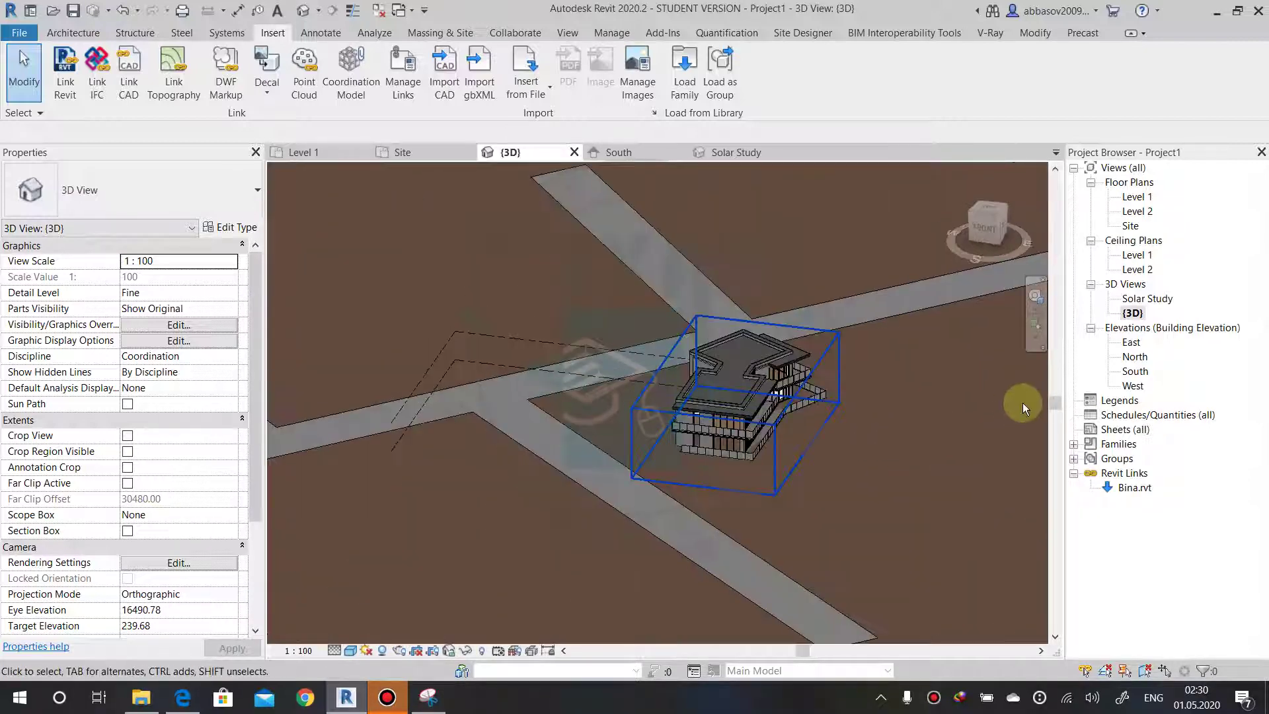
Set the Solar Study view to Hidden Line visual style at 1:500 scale.
{"action": "double_click", "coordinate": [1147, 298]}
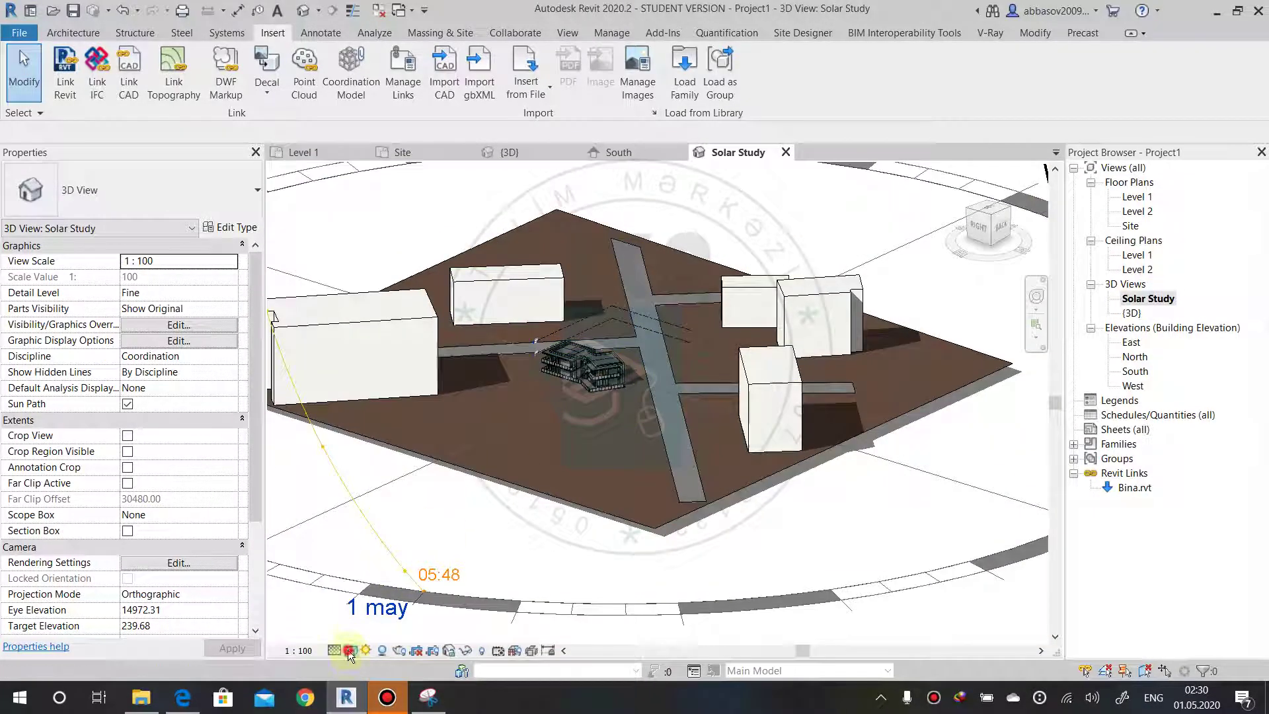
{"action": "left_click", "coordinate": [350, 651]}
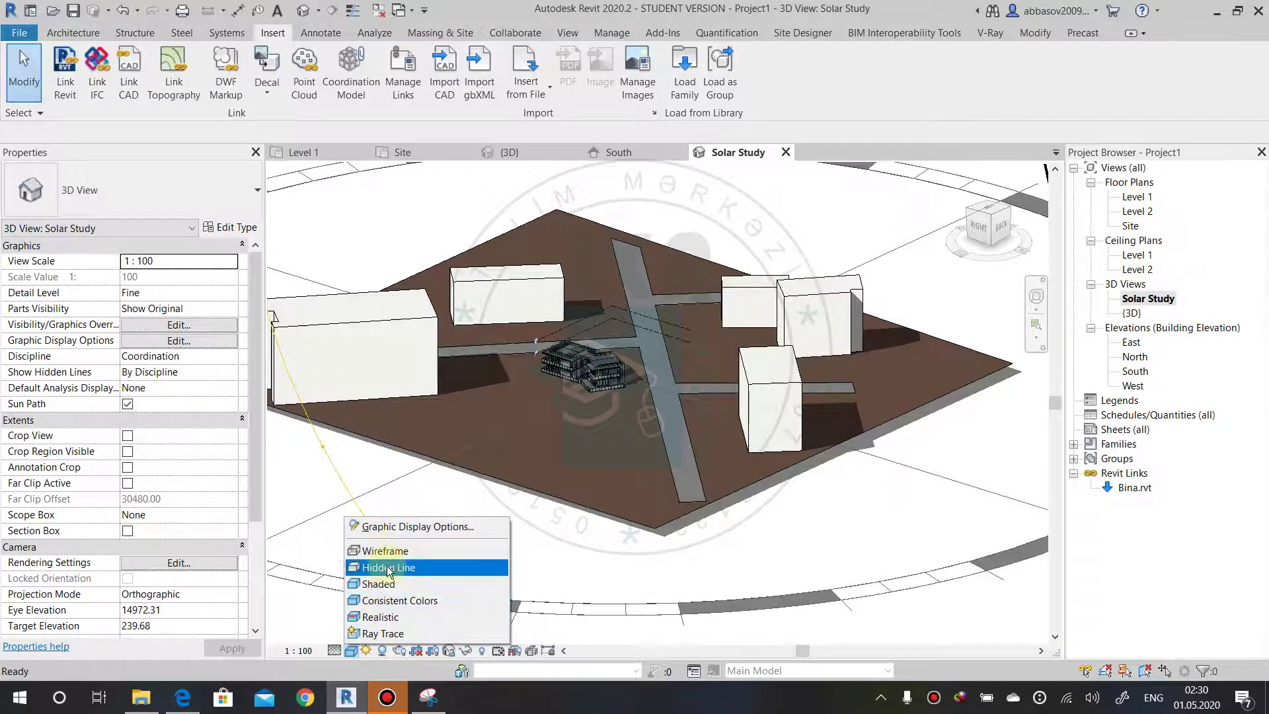
{"action": "left_click", "coordinate": [384, 567]}
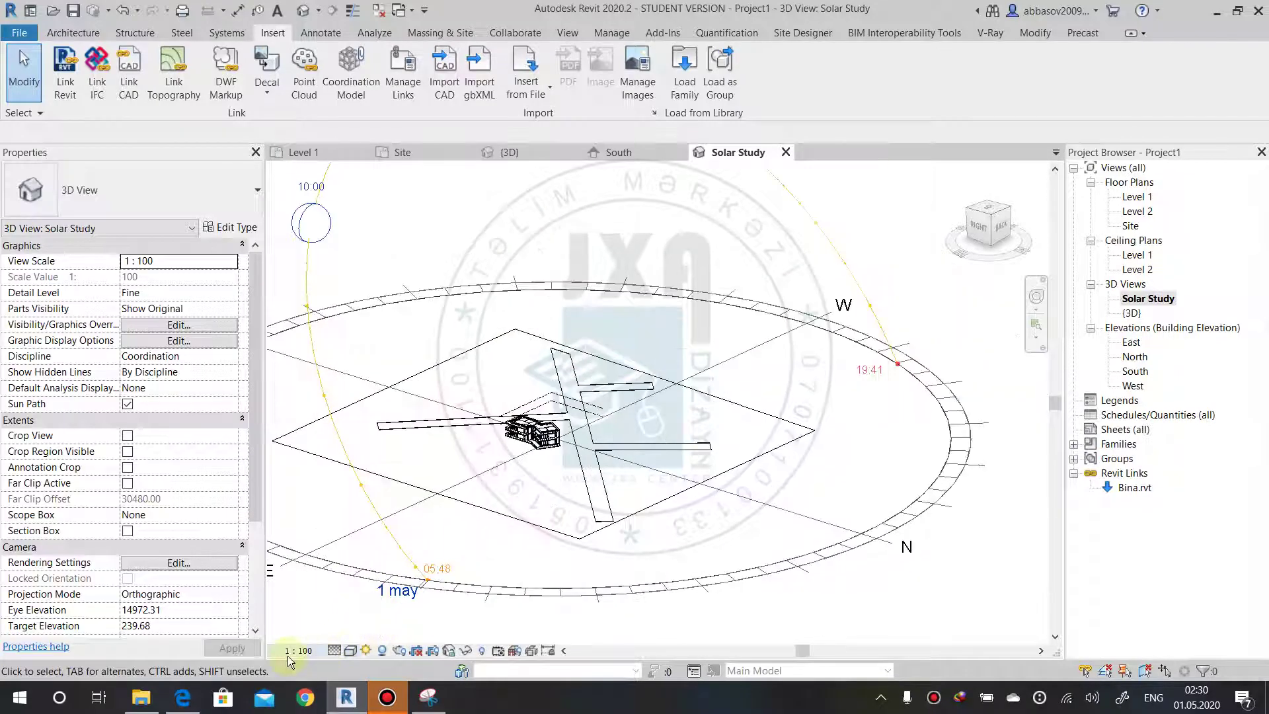
{"action": "left_click", "coordinate": [291, 651]}
{"action": "left_click", "coordinate": [320, 590]}
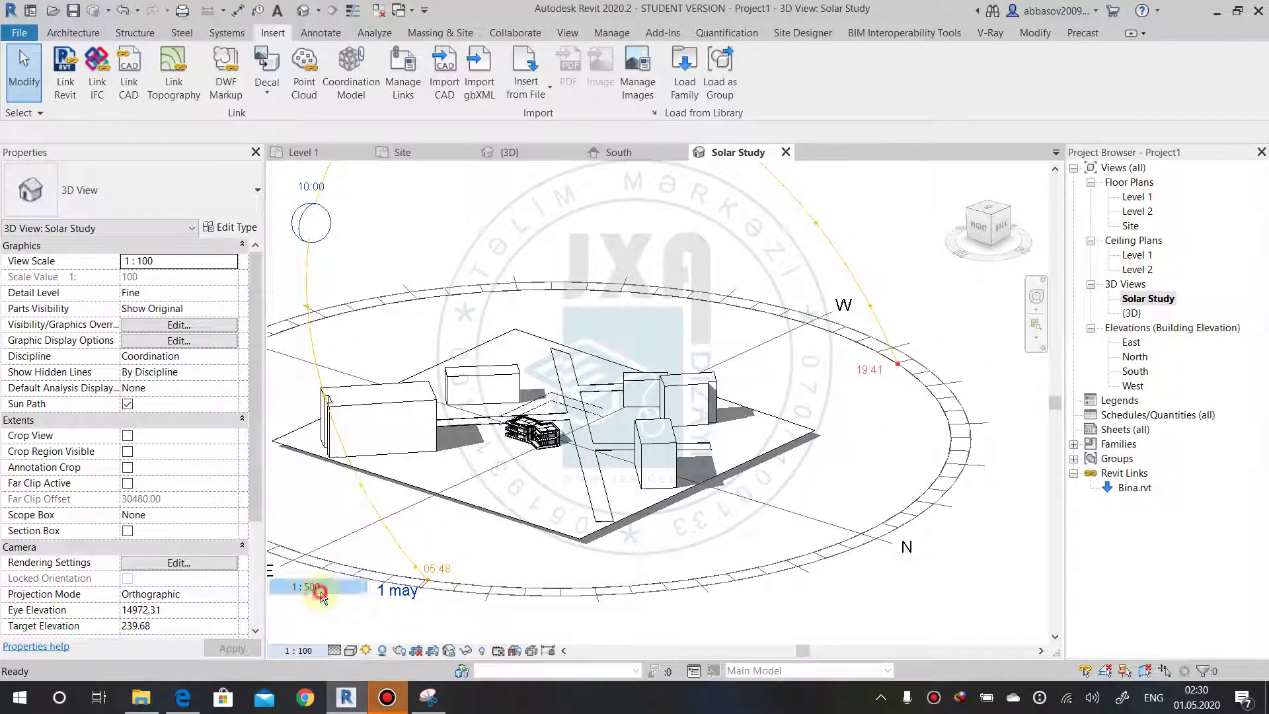
{"action": "right_click", "coordinate": [644, 210]}
{"action": "key", "text": "Escape"}
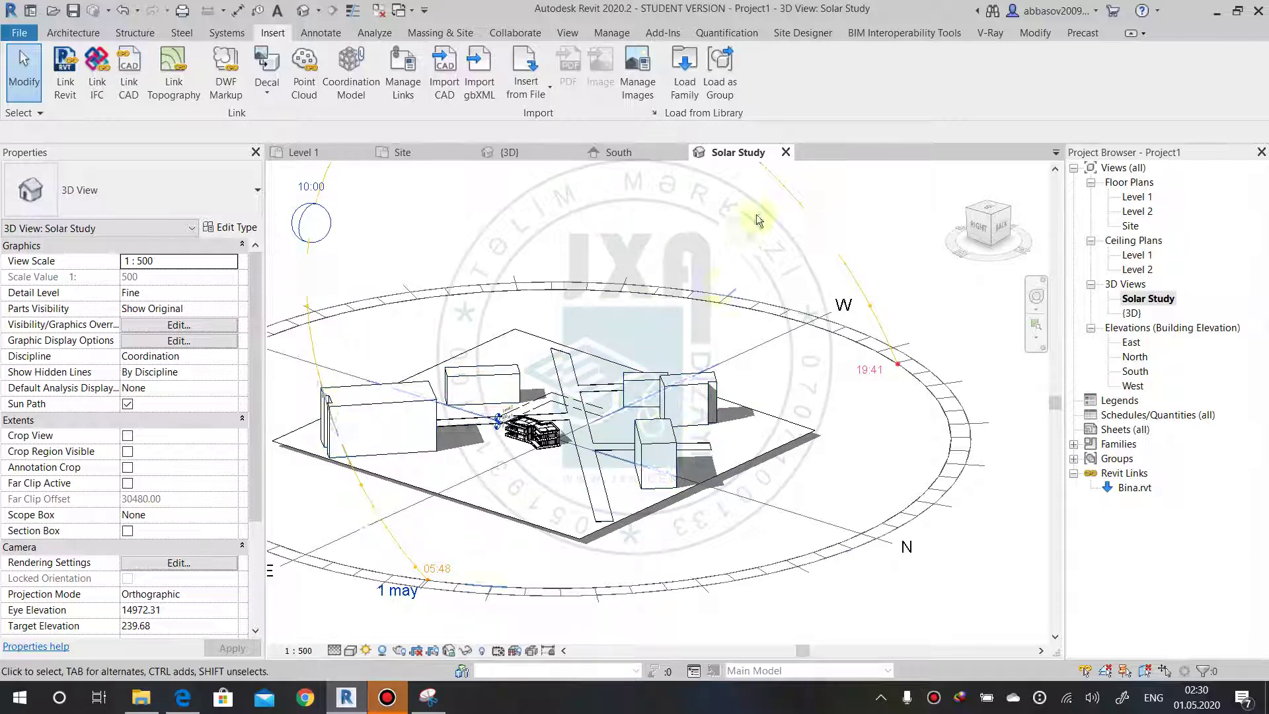
Reopen Solar Study to view it from above, then return to the Site plan.
{"action": "left_click", "coordinate": [785, 152]}
{"action": "double_click", "coordinate": [1148, 299]}
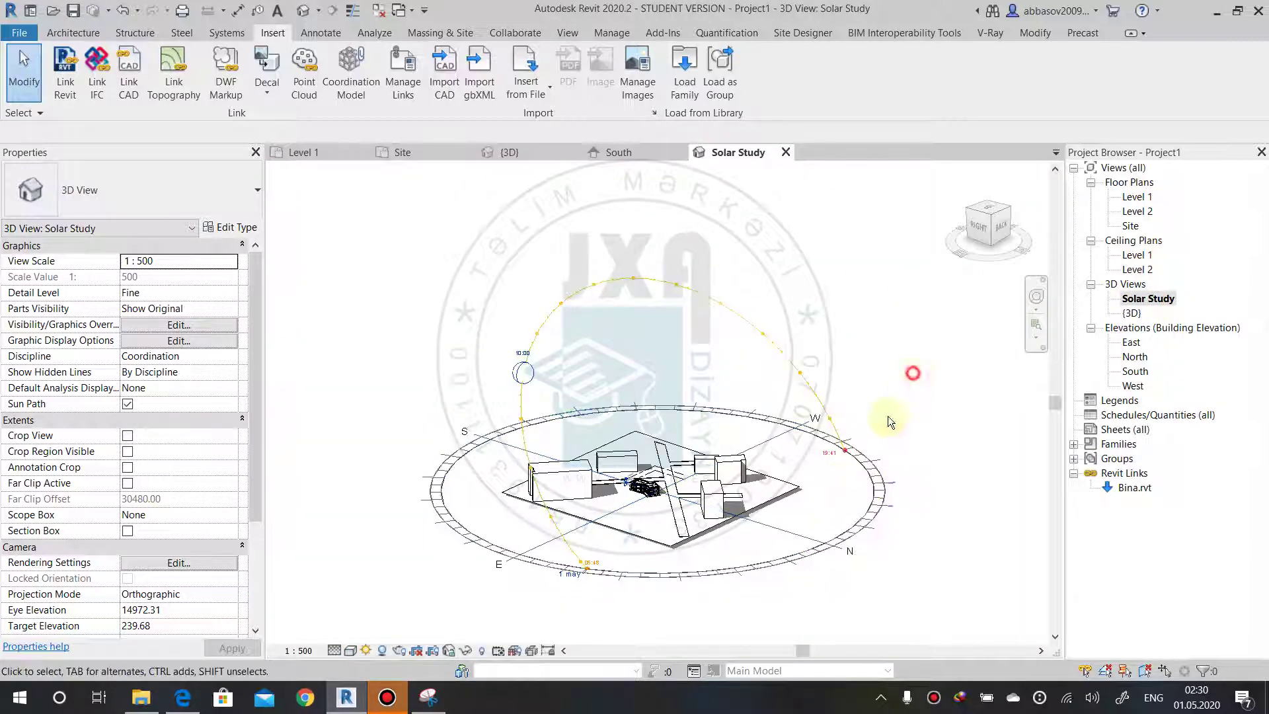
{"action": "mouse_move", "coordinate": [832, 471]}
{"action": "middle_mouse_down", "text": "shift"}
{"action": "mouse_move", "coordinate": [833, 489]}
{"action": "mouse_move", "coordinate": [832, 452]}
{"action": "middle_mouse_up", "text": "shift"}
{"action": "scroll", "coordinate": [833, 489], "scroll_direction": "up", "scroll_amount": 3}
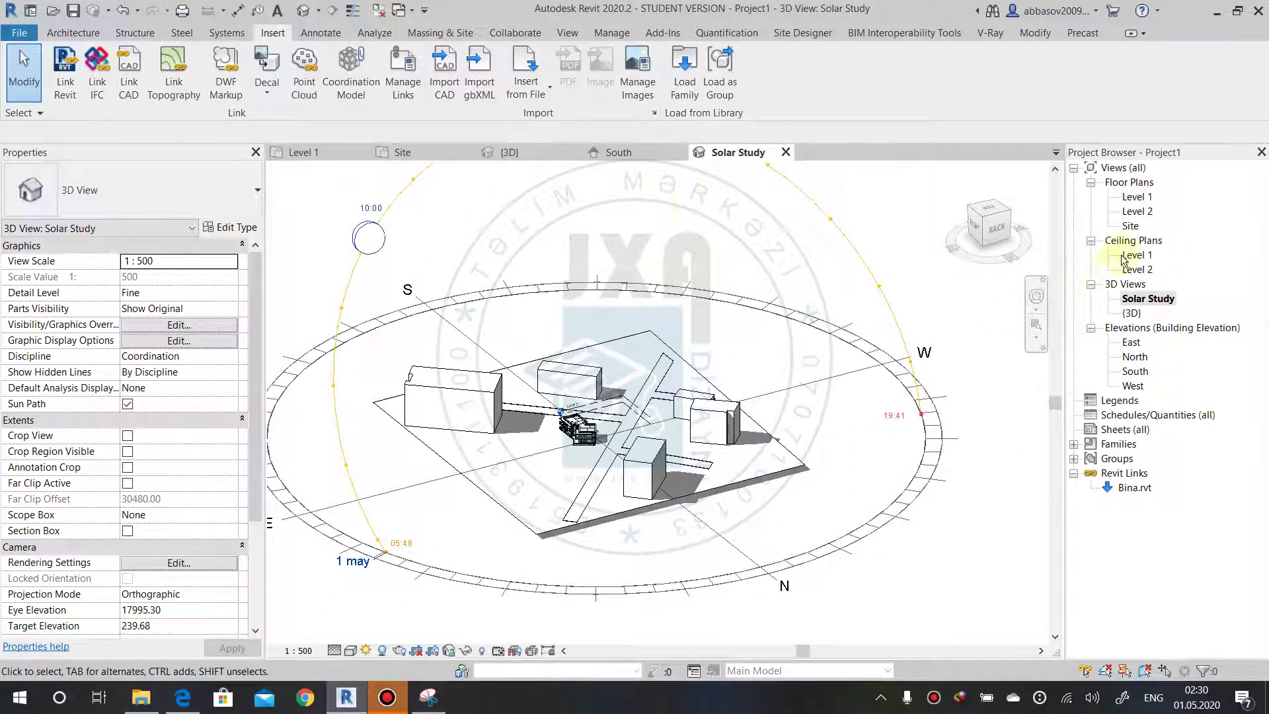
{"action": "double_click", "coordinate": [1130, 226]}
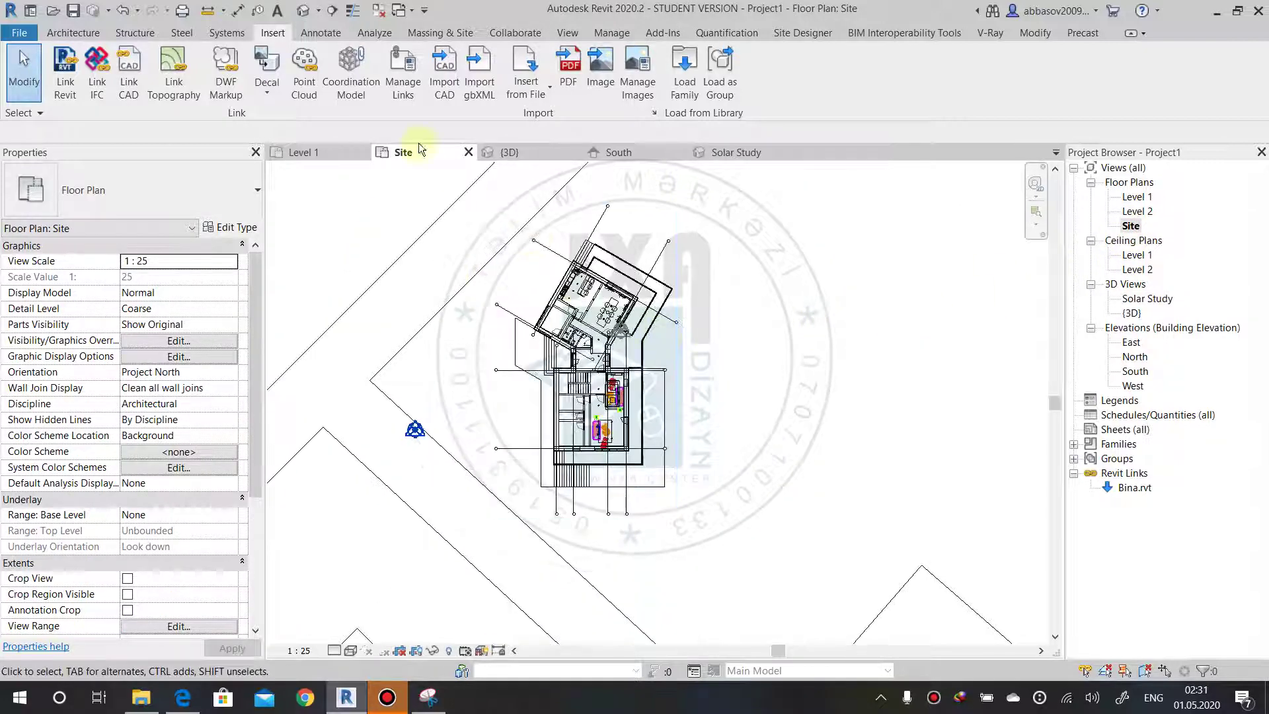